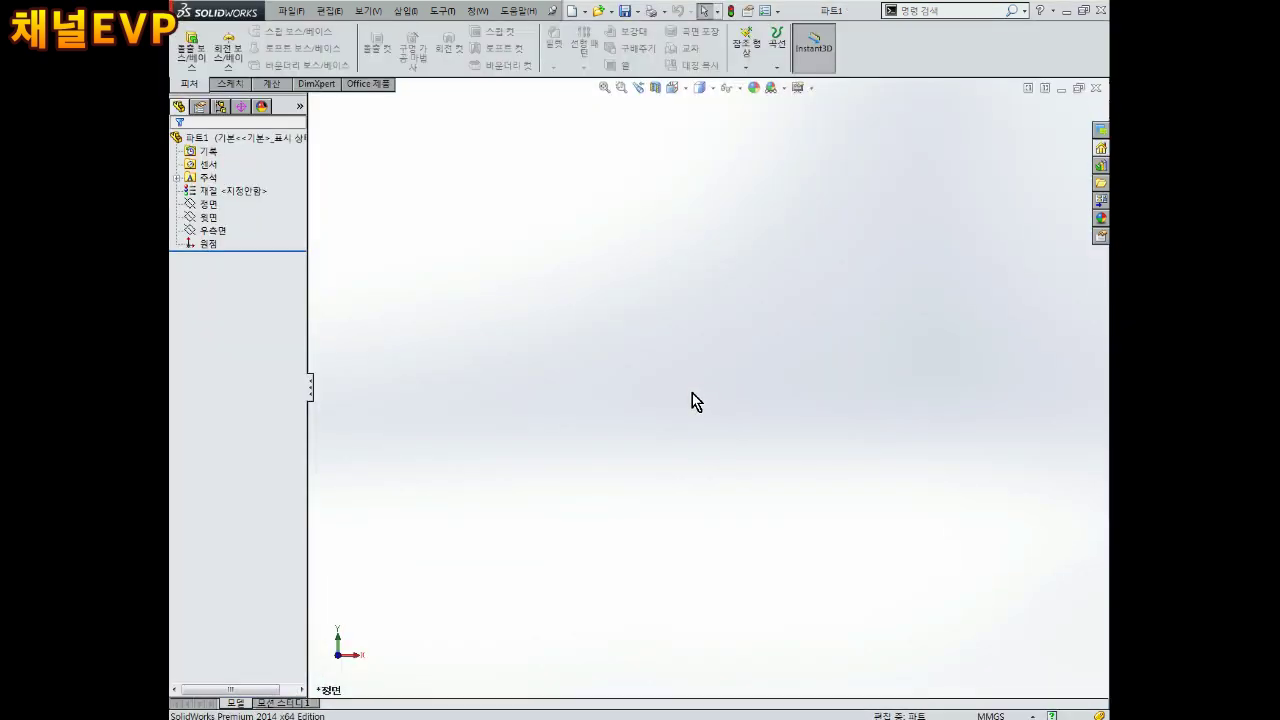
# Select the Front Plane (정면) and start a new sketch on it.
pyautogui.click(228, 201)
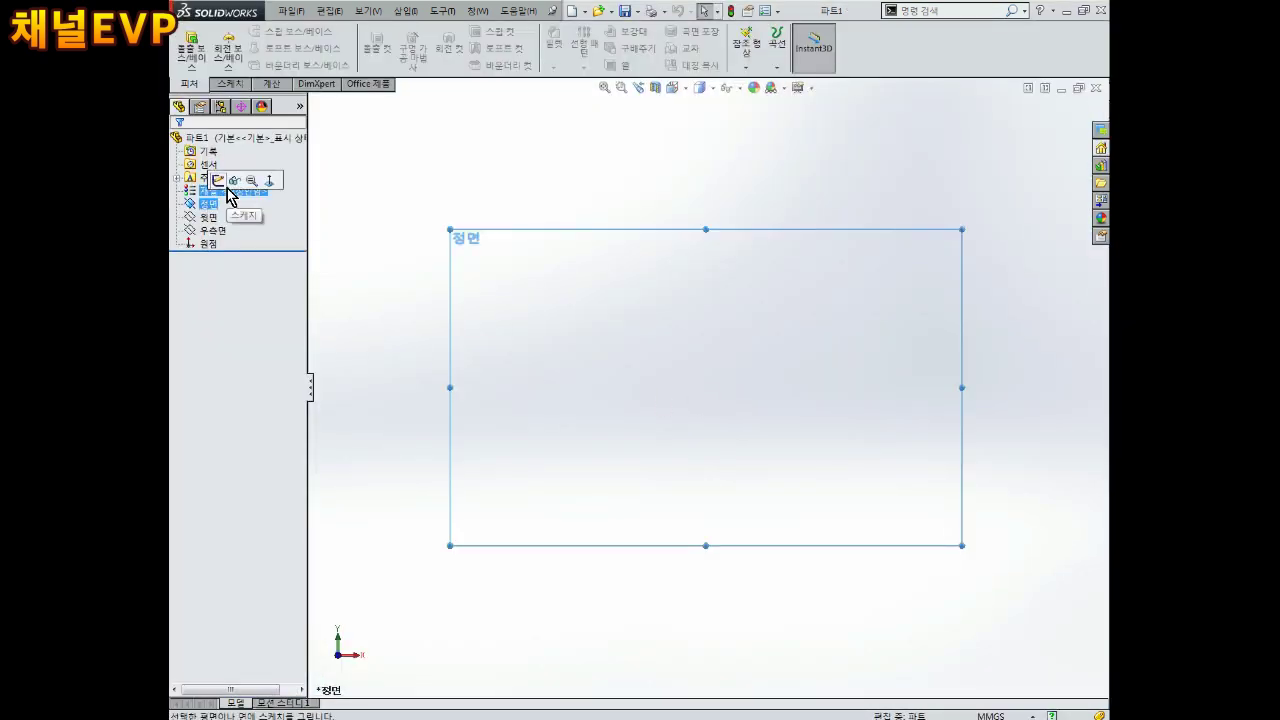
pyautogui.click(226, 185)
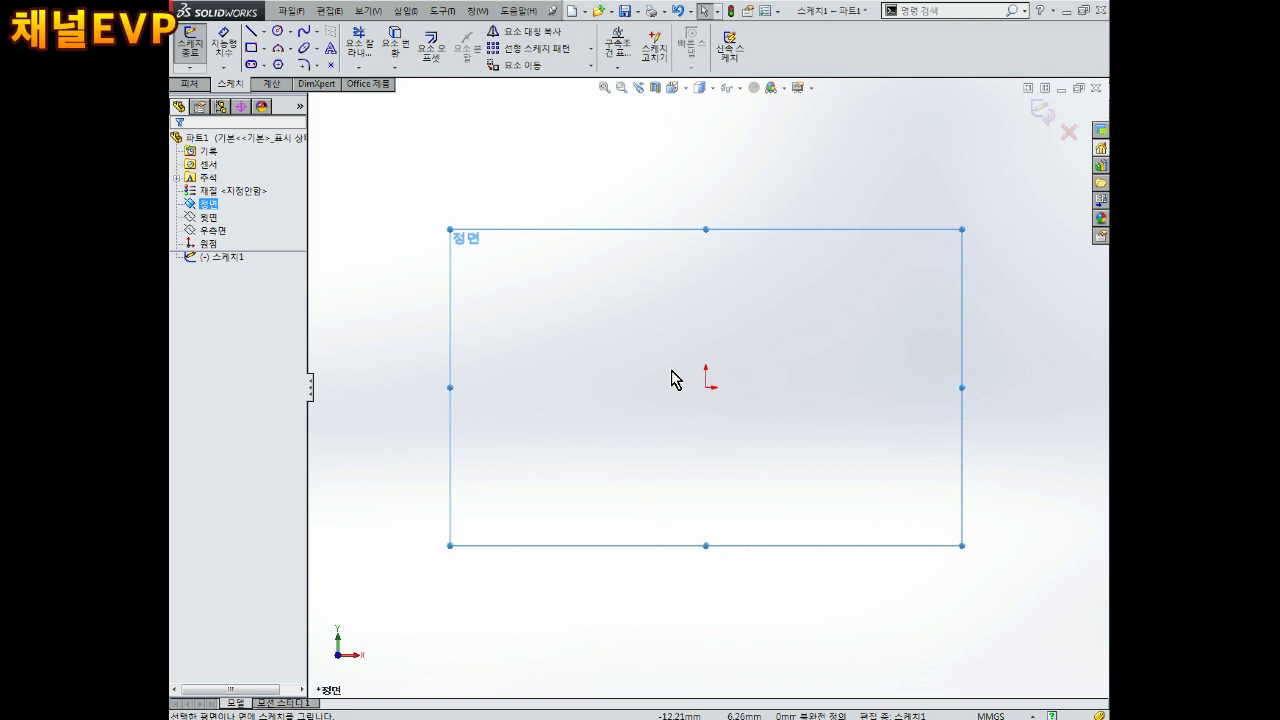
# Draw a horizontal centerline left from the origin and dimension it 28 mm.
pyautogui.click(251, 31)
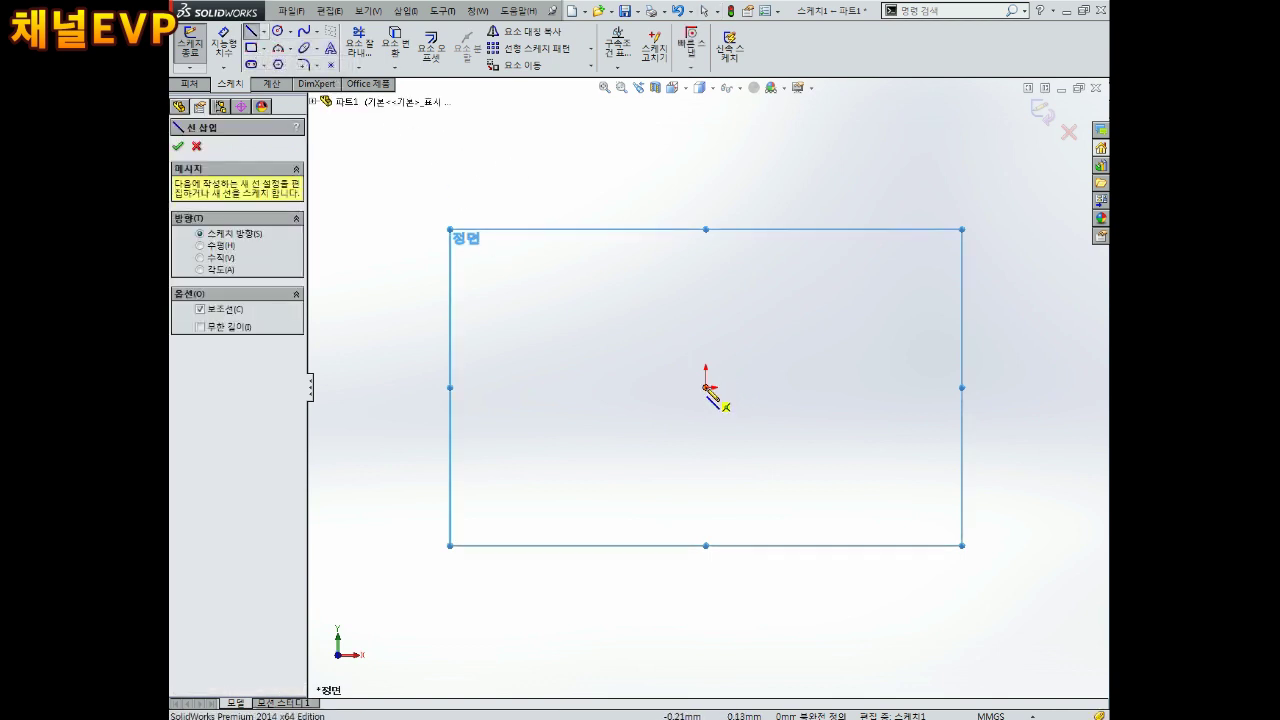
pyautogui.click(706, 387)
pyautogui.click(488, 391)
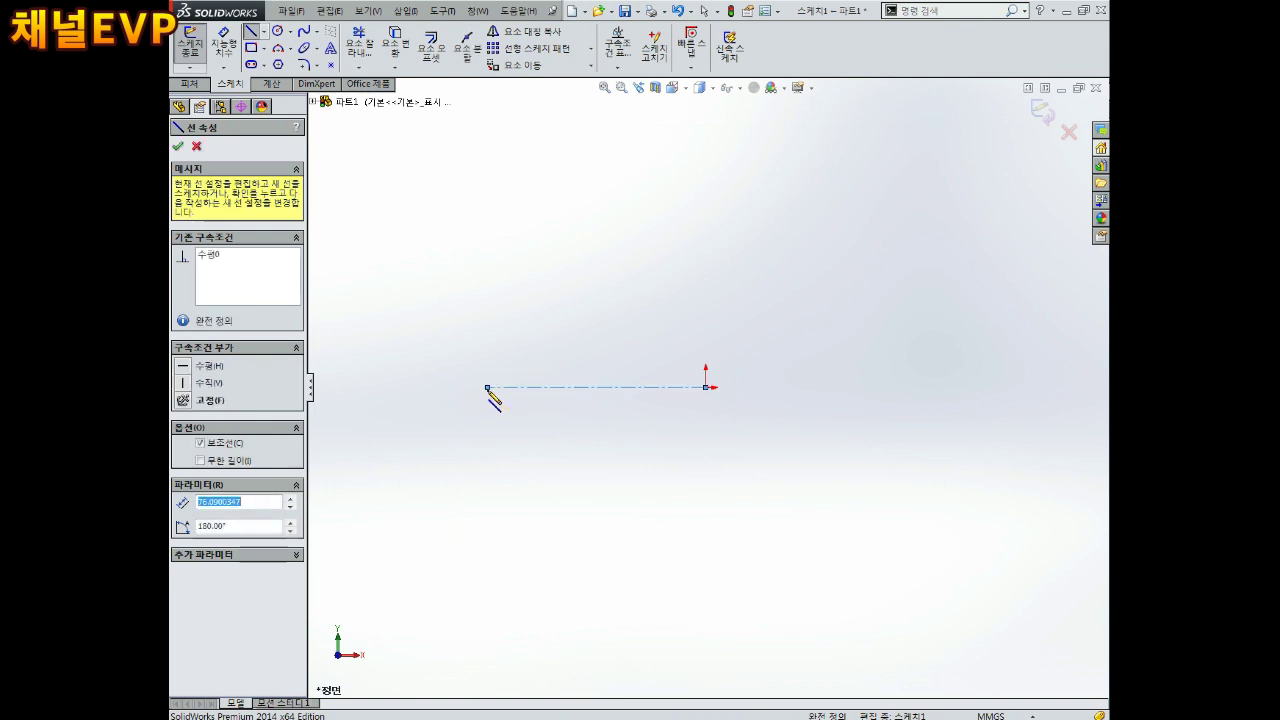
pyautogui.press('Escape')
pyautogui.moveTo(613, 466); pyautogui.dragTo(616, 425, button='right')
pyautogui.click(614, 388)
pyautogui.click(600, 467)
pyautogui.write('28')
pyautogui.press('Return')
pyautogui.press('Escape')
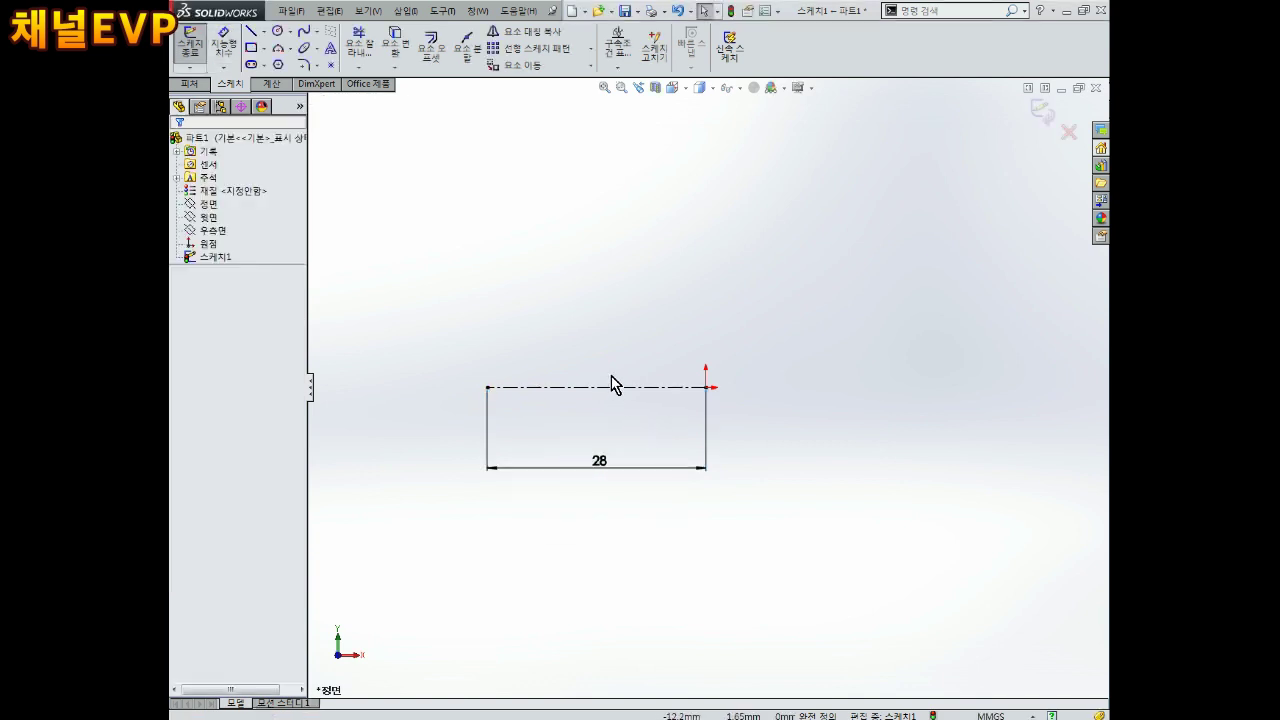
# Draw the stepped outline above the centerline: left side, notch, tall edge, top and right side.
pyautogui.click(250, 33)
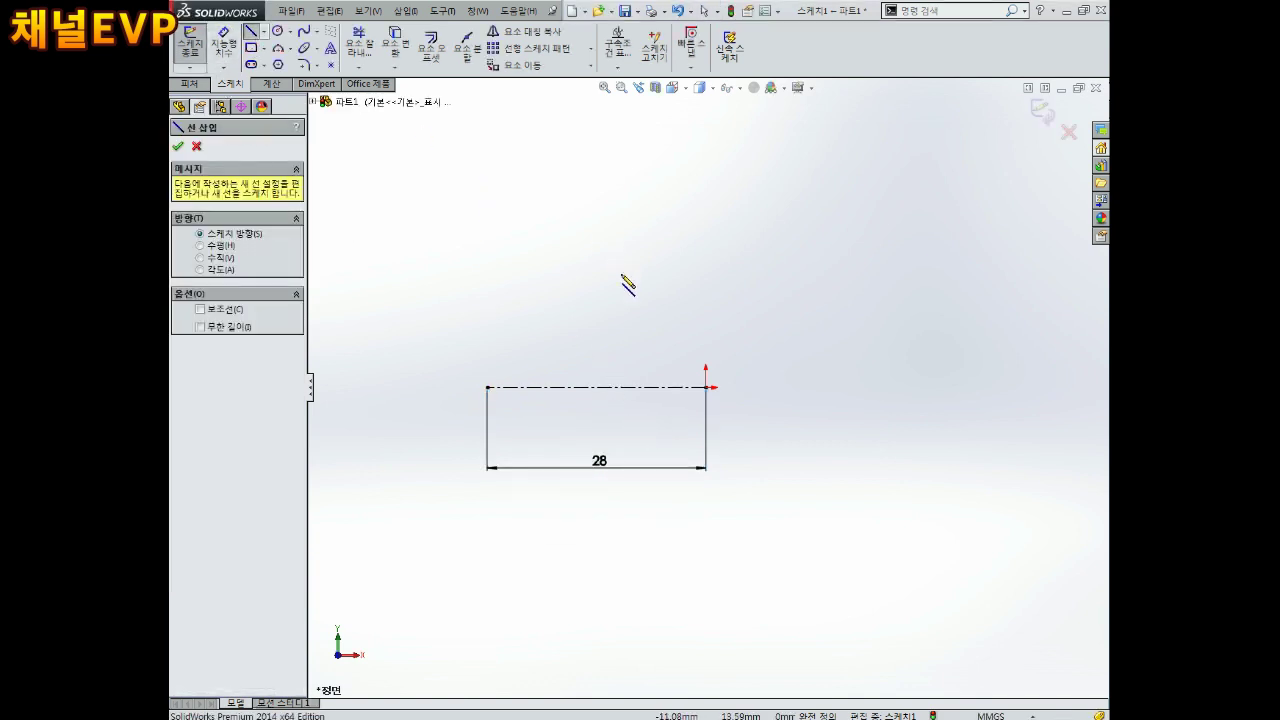
pyautogui.click(487, 316)
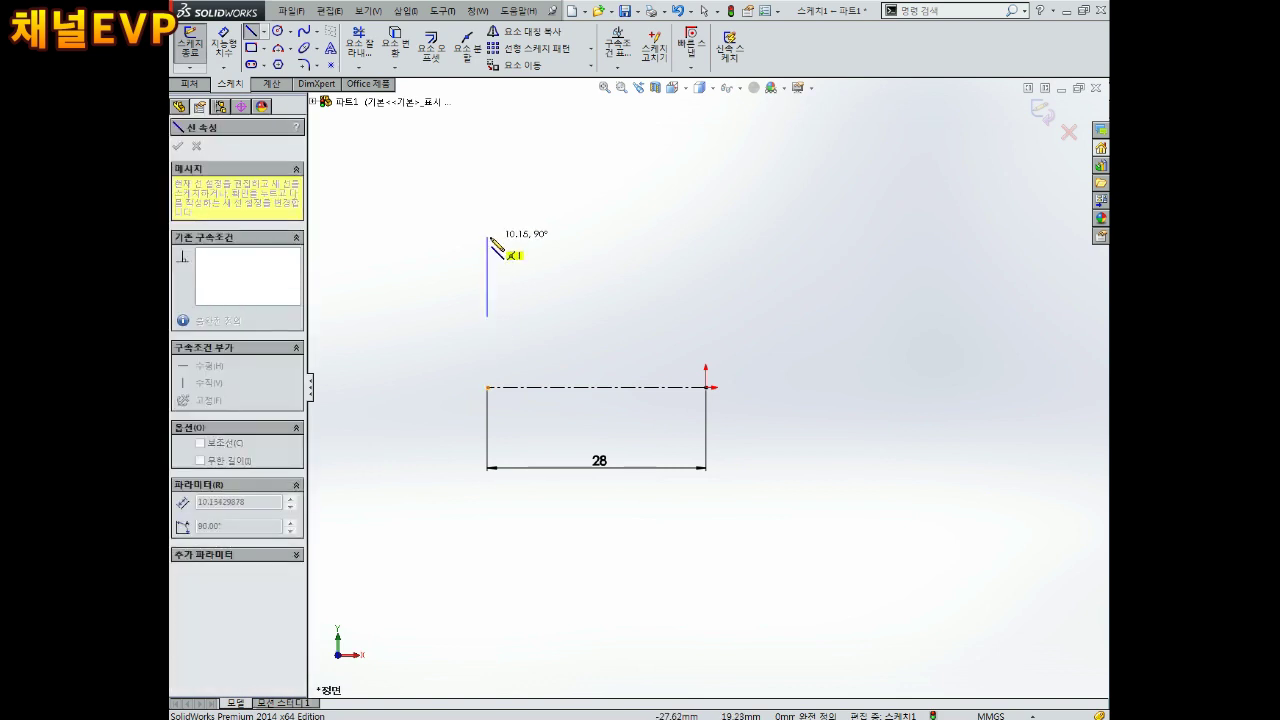
pyautogui.click(487, 237)
pyautogui.click(529, 237)
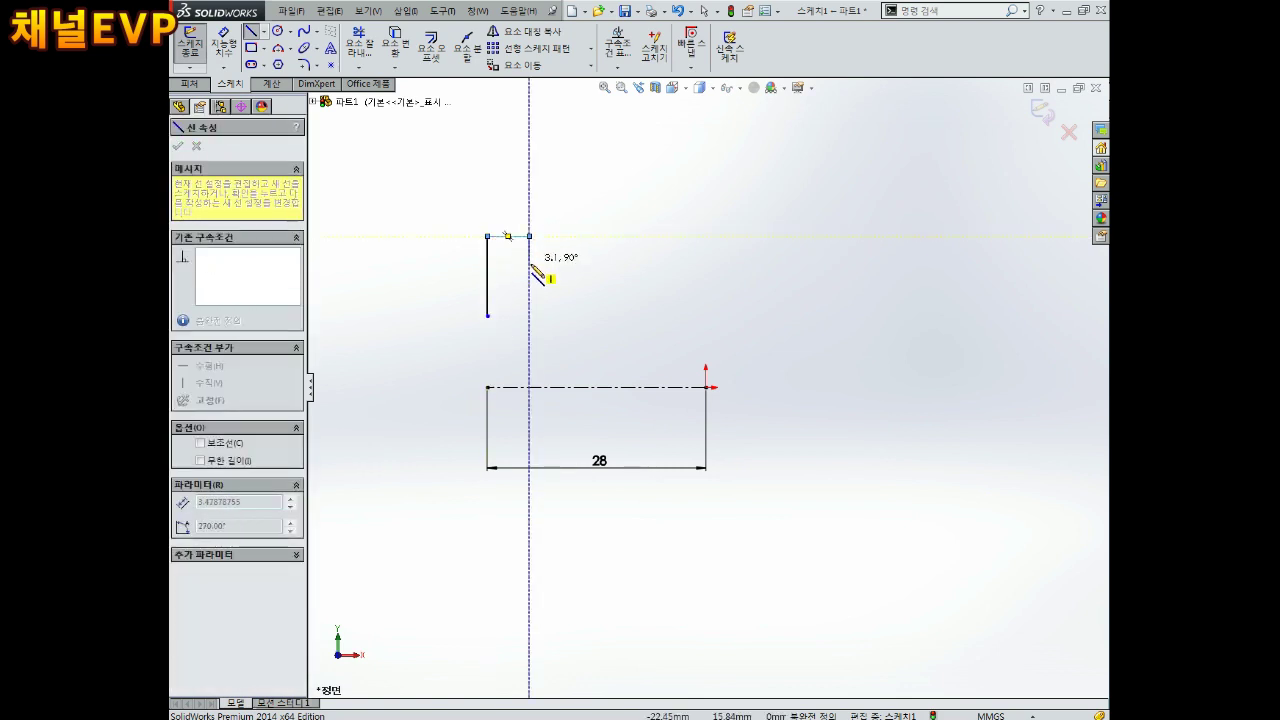
pyautogui.click(529, 276)
pyautogui.click(567, 276)
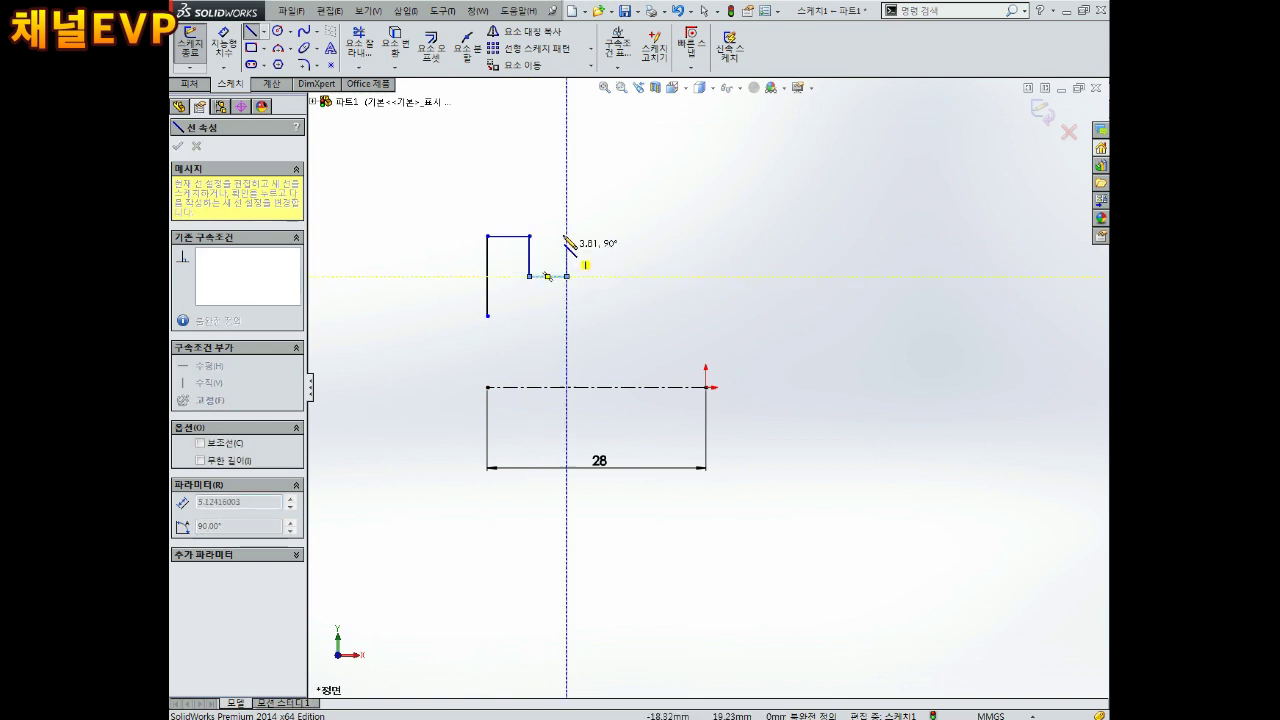
pyautogui.click(567, 103)
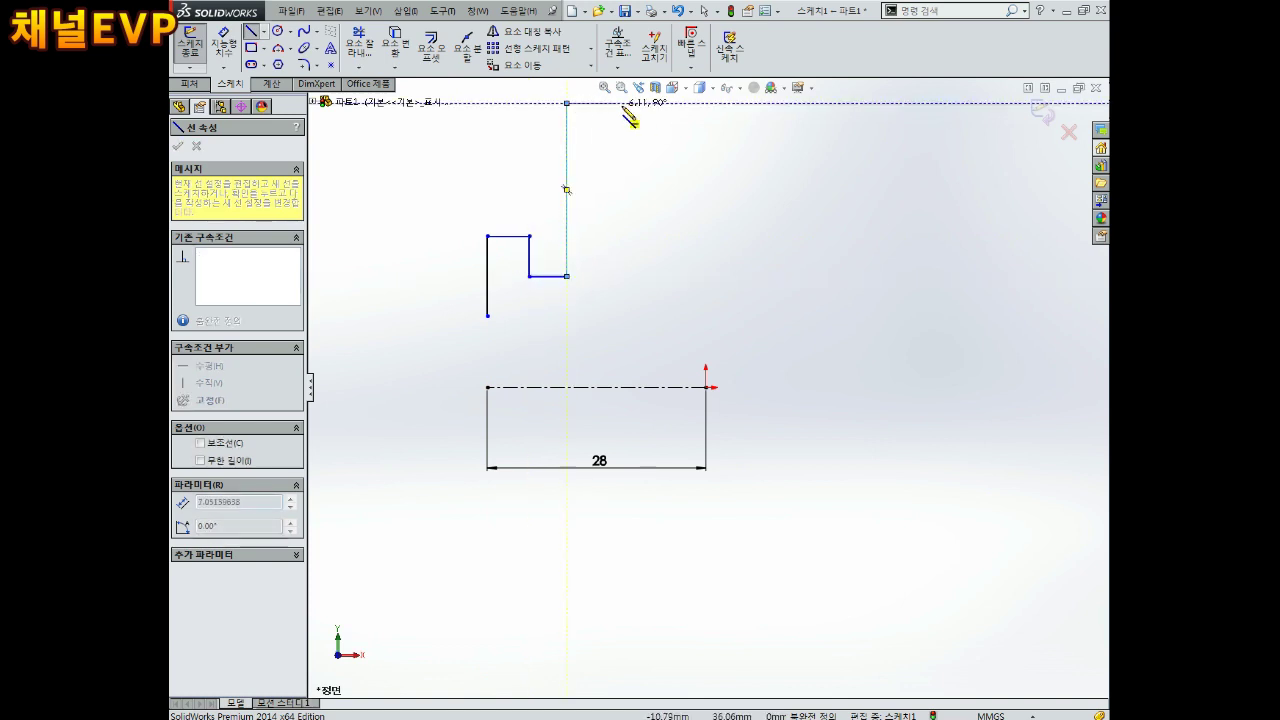
pyautogui.click(706, 104)
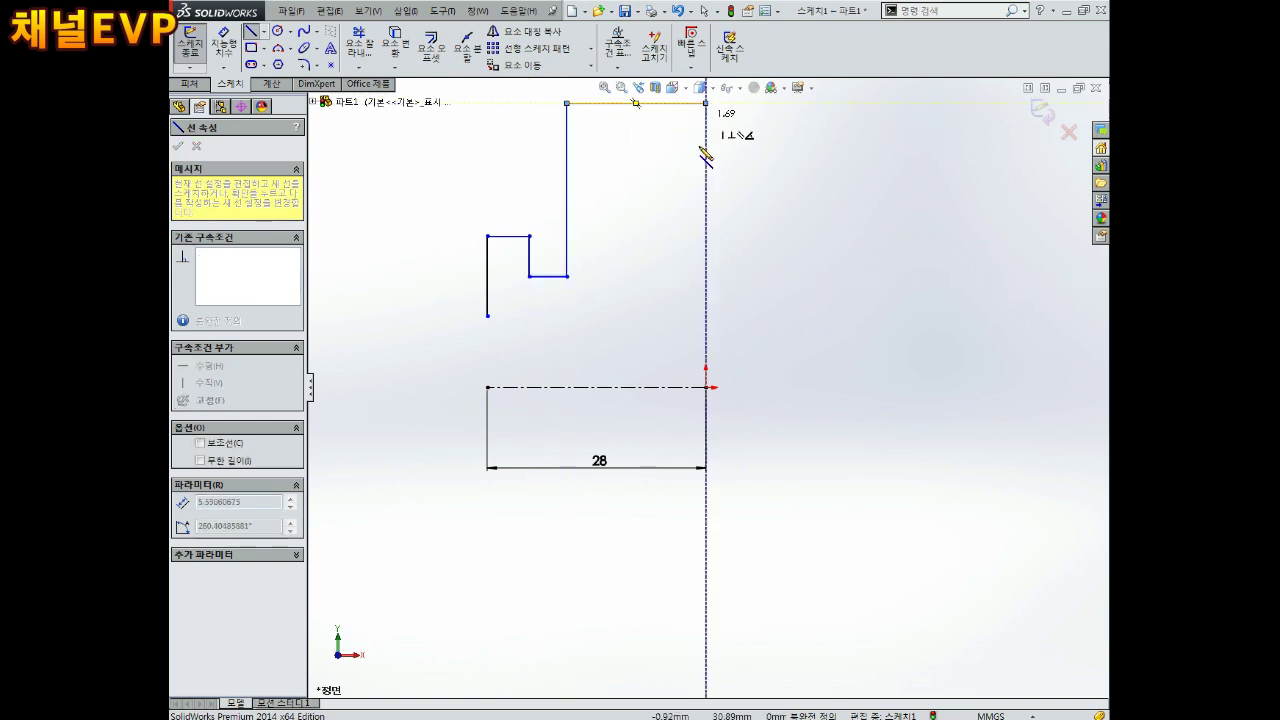
pyautogui.click(706, 316)
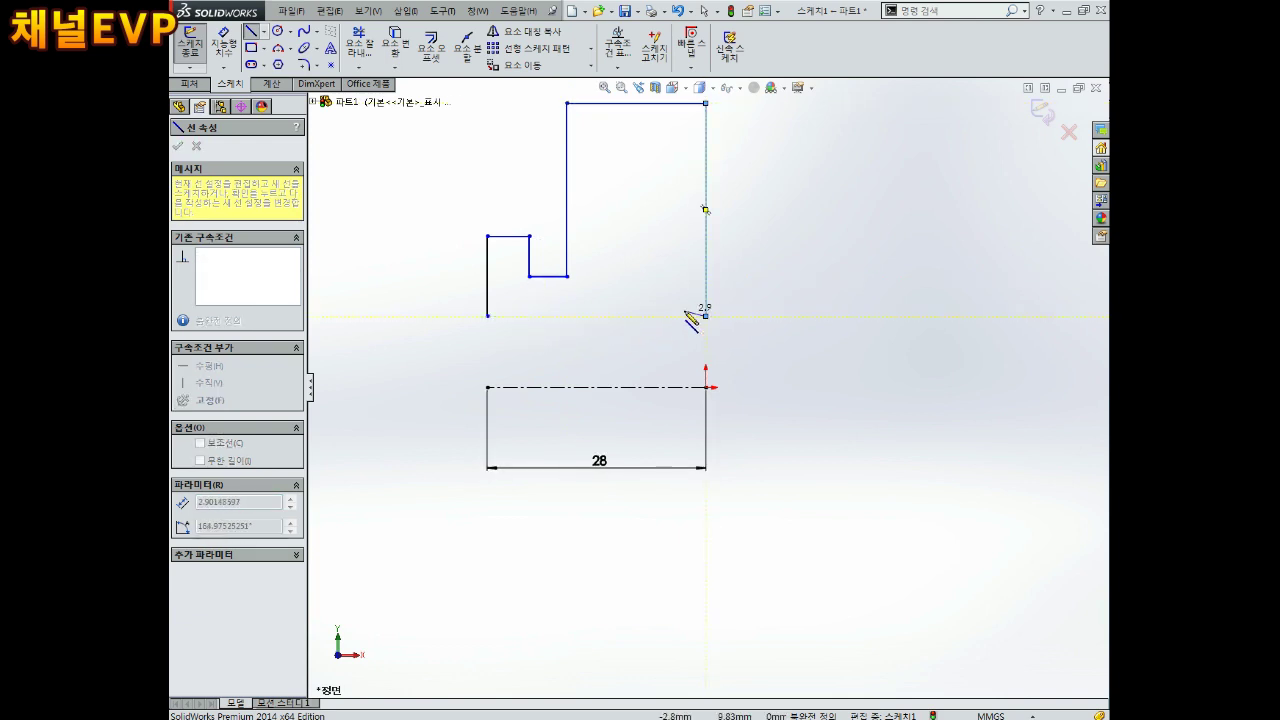
pyautogui.press('Escape')
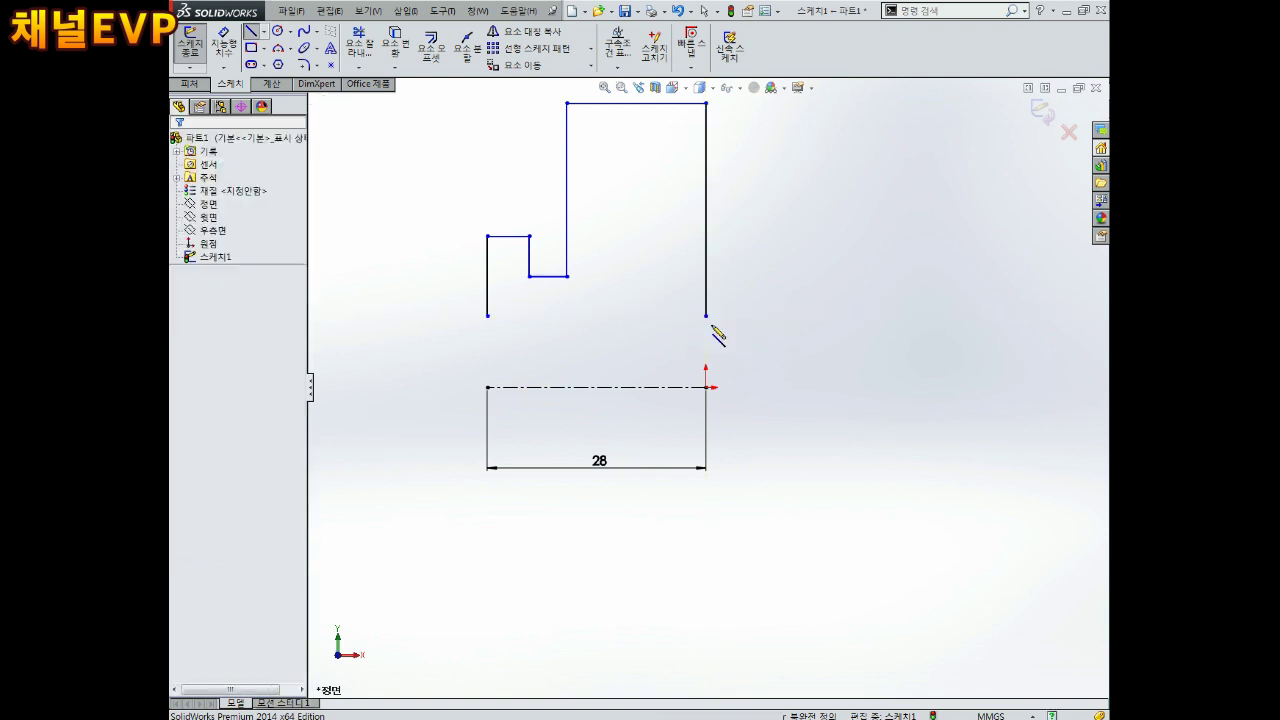
pyautogui.moveTo(706, 316); pyautogui.dragTo(706, 270)
pyautogui.click(731, 283)
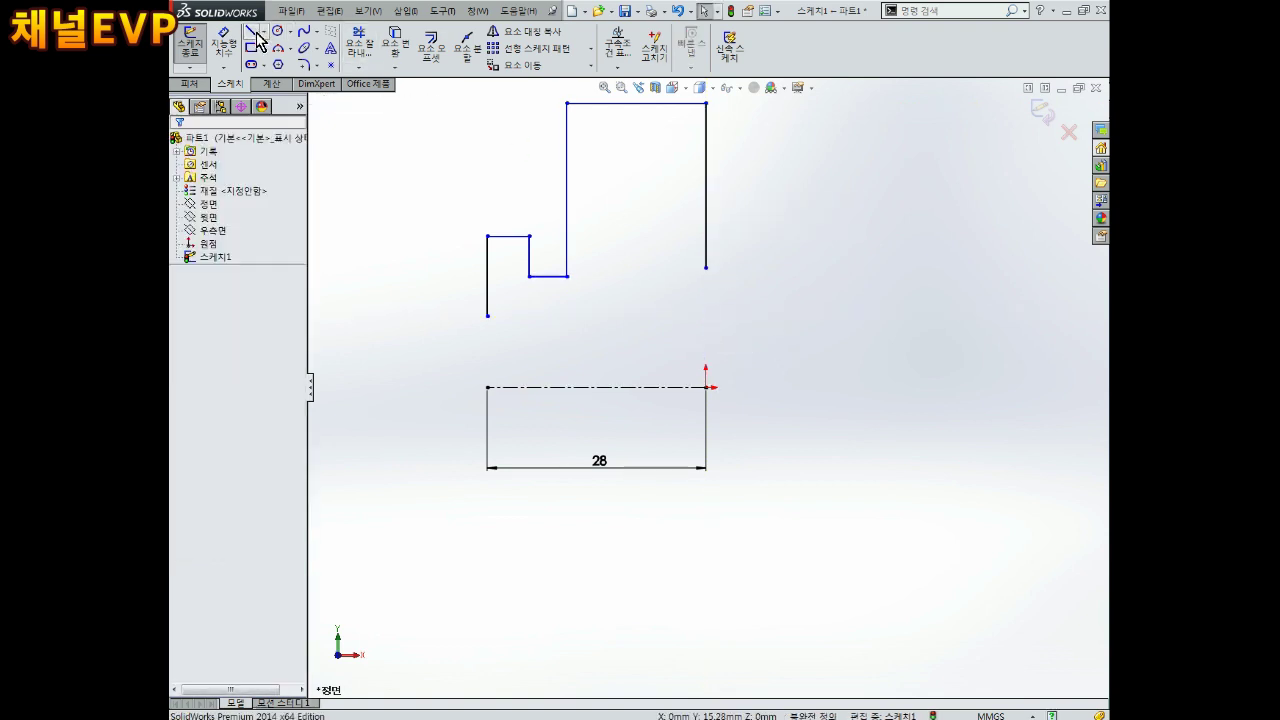
# Add the small step at the lower right and close the outline at its starting point.
pyautogui.click(253, 33)
pyautogui.click(706, 268)
pyautogui.click(646, 268)
pyautogui.click(646, 316)
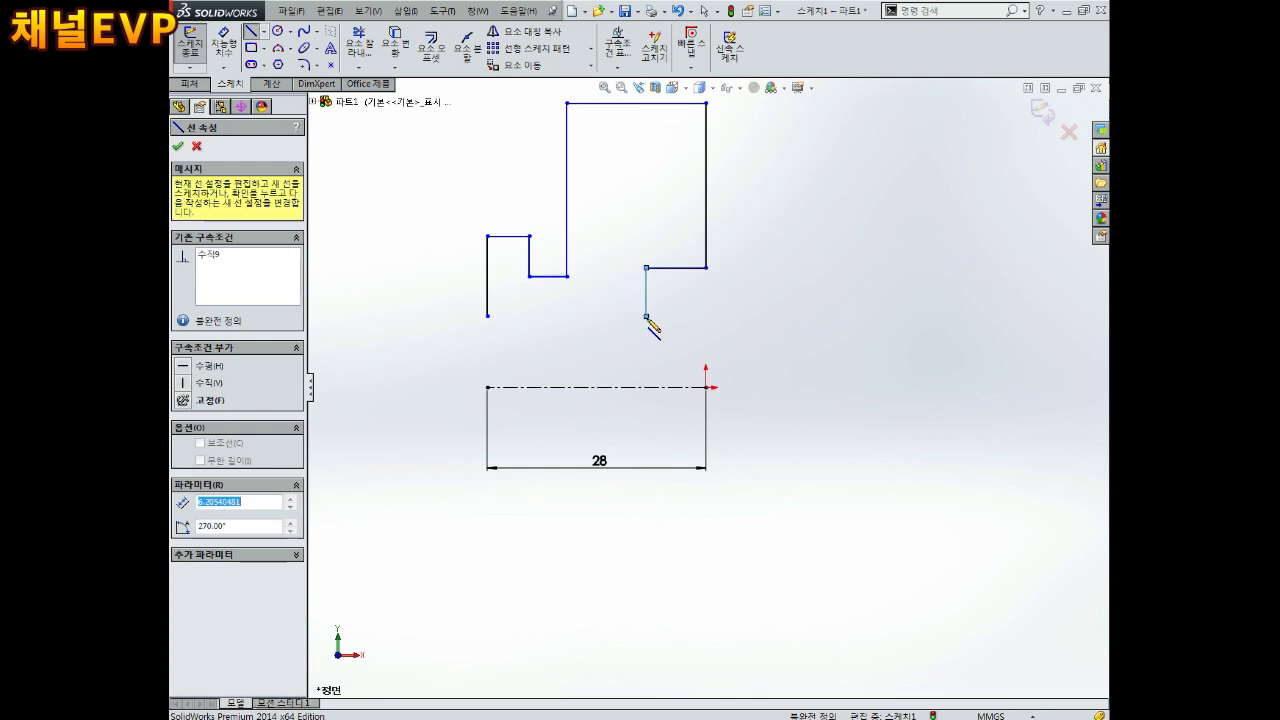
pyautogui.click(487, 316)
pyautogui.press('Escape')
pyautogui.scroll(2, 706, 387)
pyautogui.scroll(-1, 675, 310)
pyautogui.scroll(-1, 680, 301)
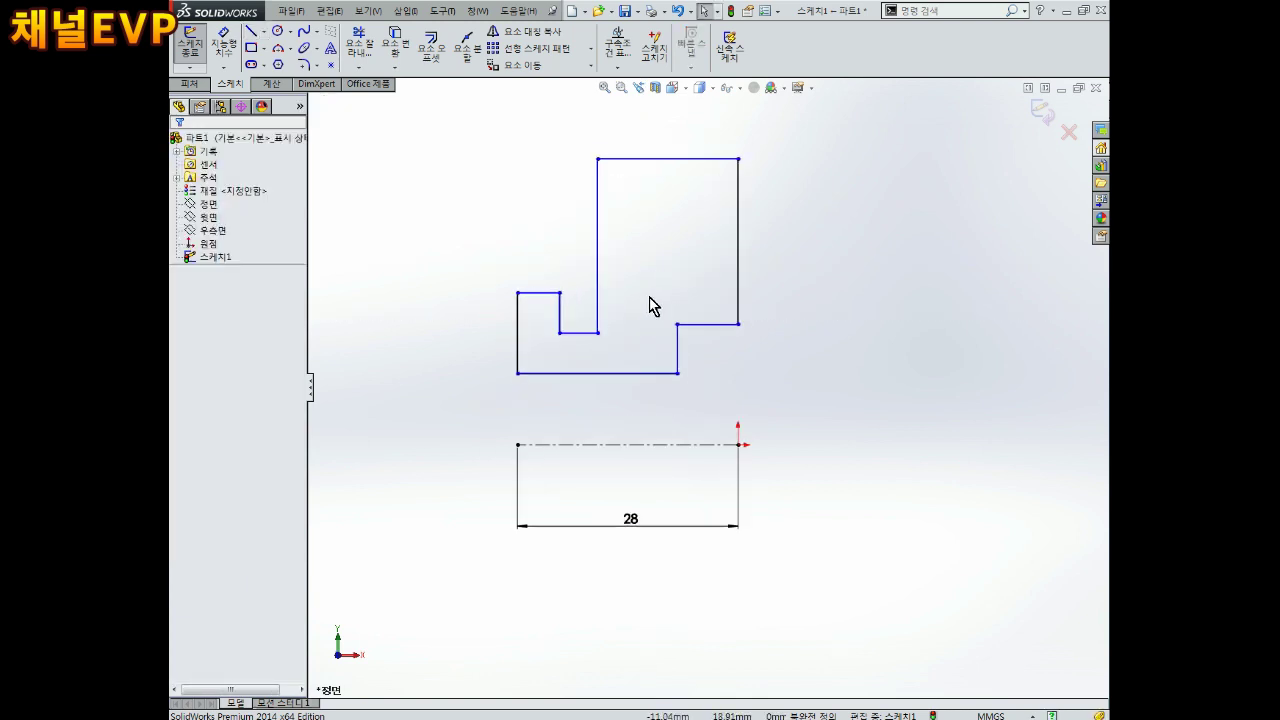
pyautogui.scroll(-1, 630, 298)
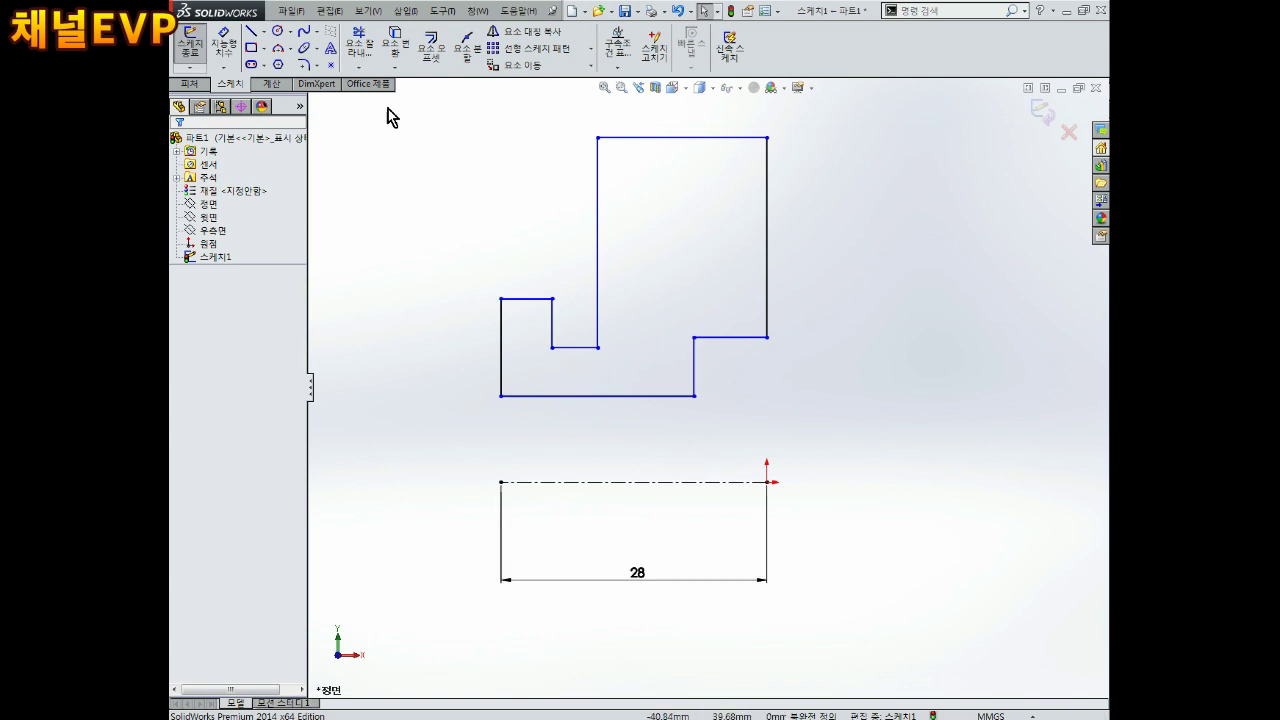
pyautogui.click(223, 46)
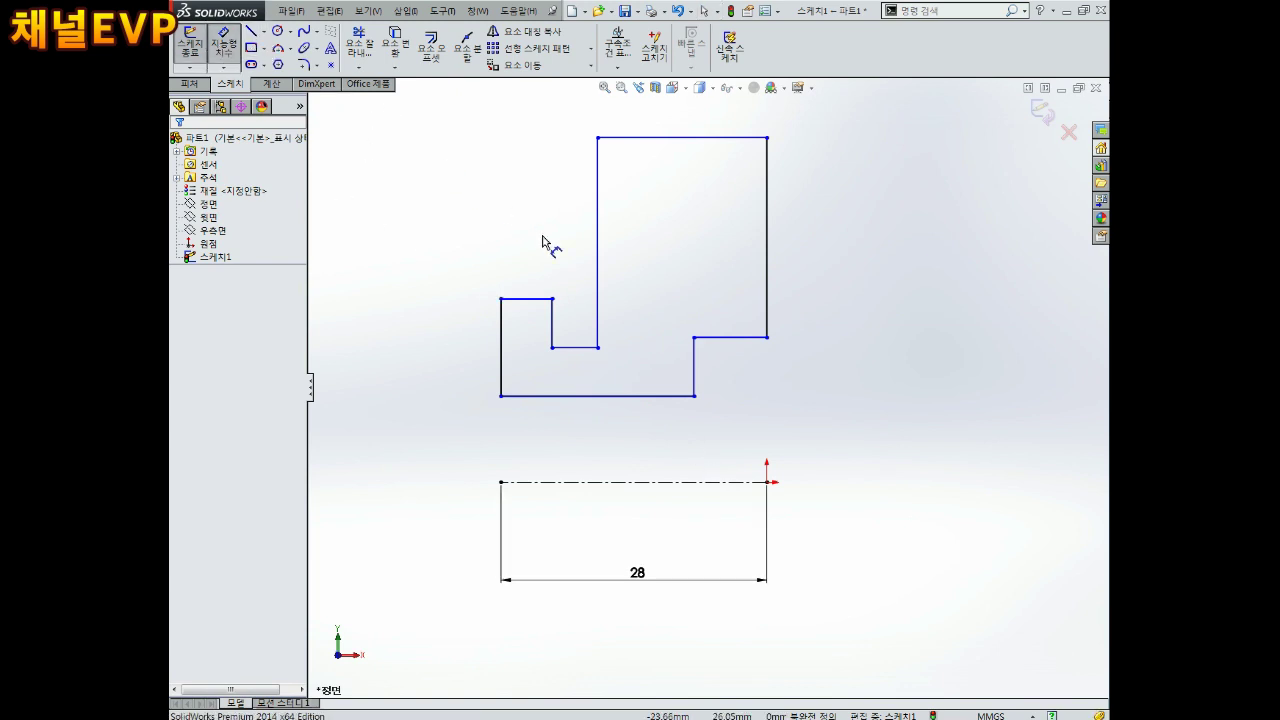
# Dimension the bottom edge 20, the step 28 and the top-left edge 63 from the centerline.
pyautogui.click(616, 395)
pyautogui.click(617, 482)
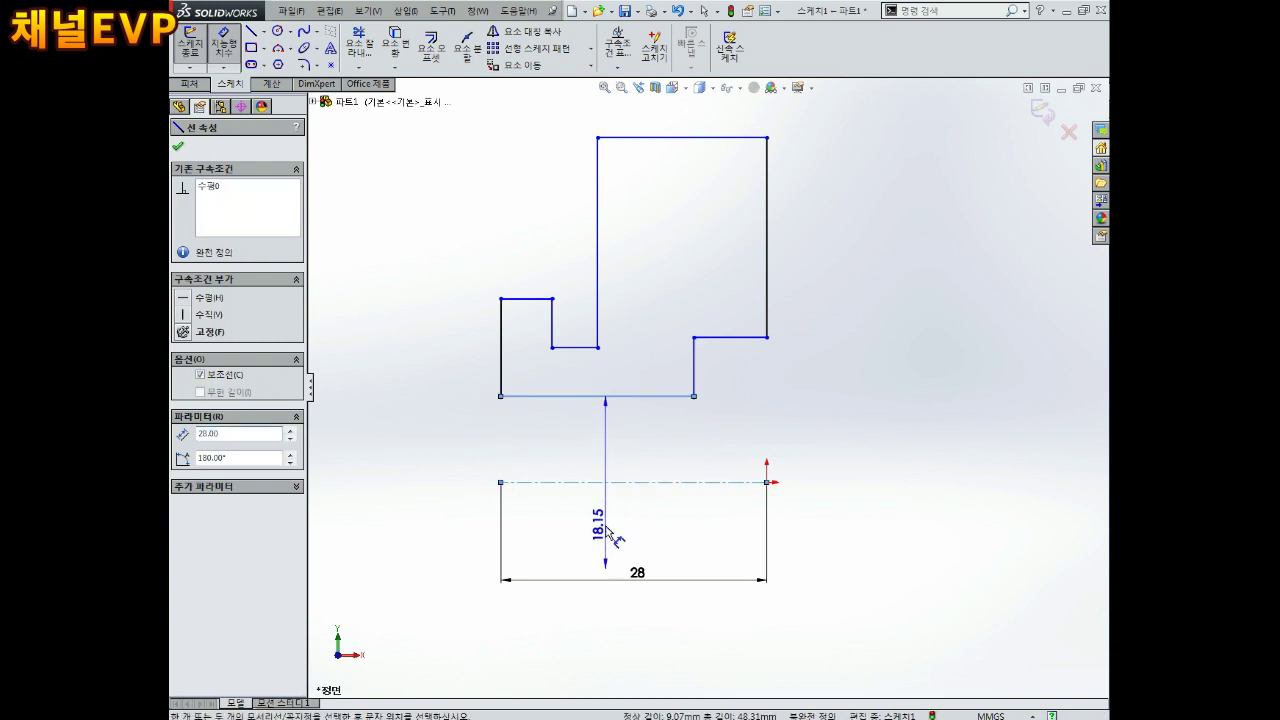
pyautogui.click(605, 525)
pyautogui.write('20')
pyautogui.press('Return')
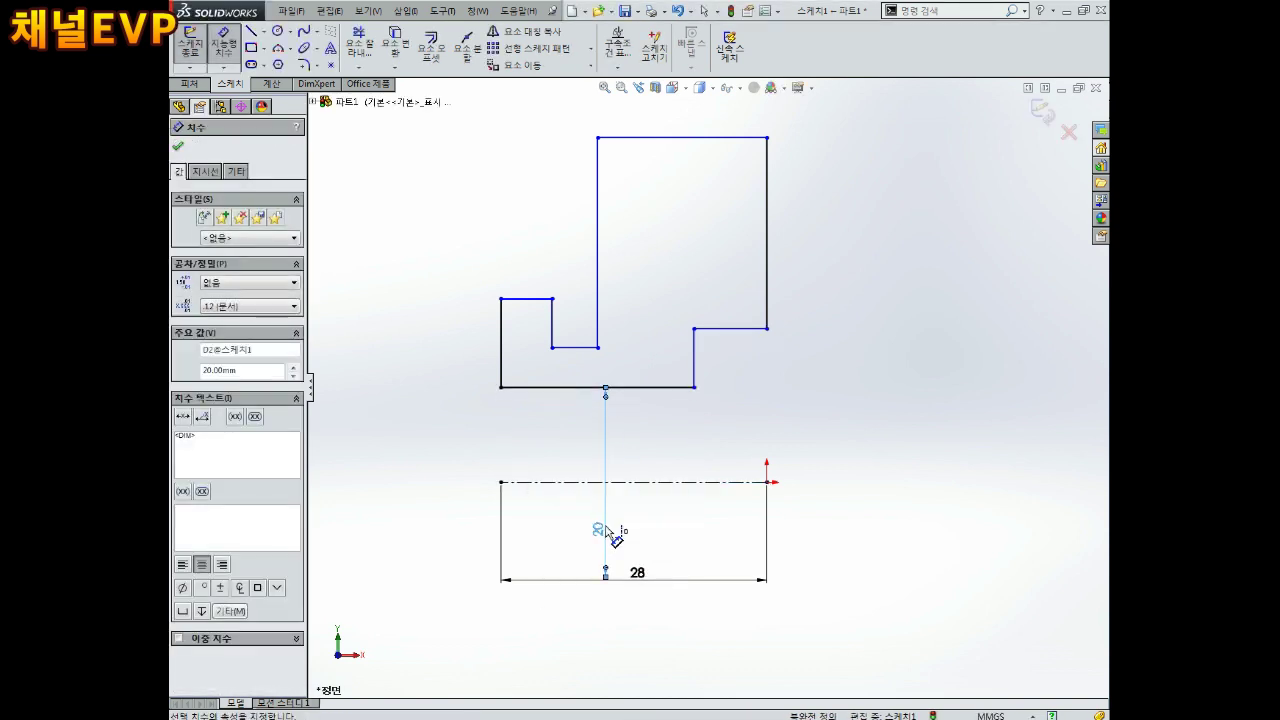
pyautogui.click(747, 329)
pyautogui.click(764, 482)
pyautogui.click(817, 482)
pyautogui.write('8')
pyautogui.press('Return')
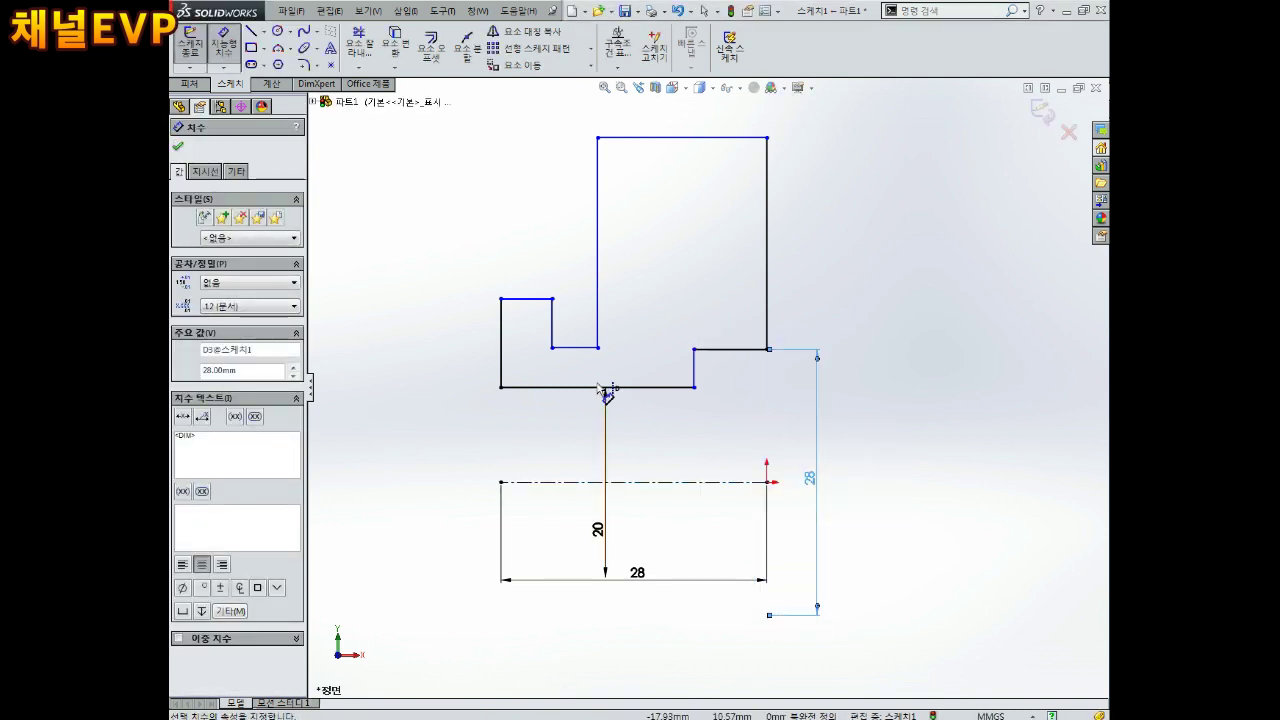
pyautogui.click(527, 299)
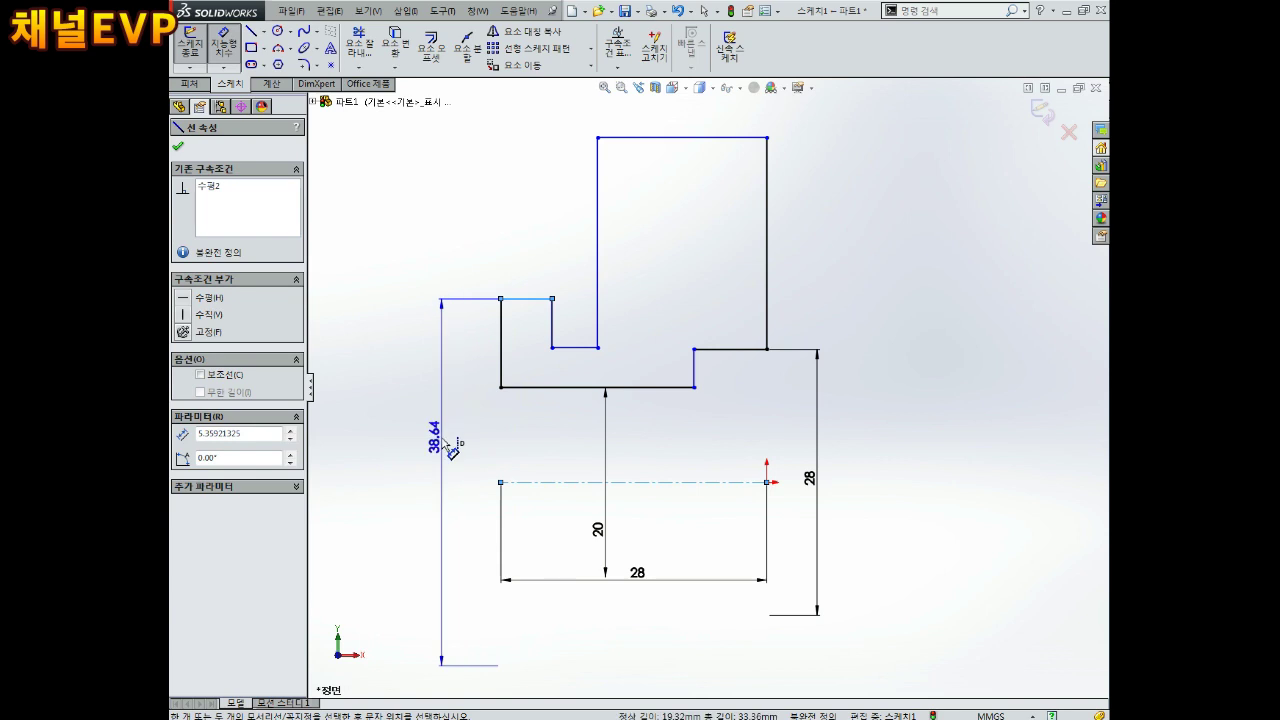
pyautogui.click(447, 443)
pyautogui.write('63')
pyautogui.press('Return')
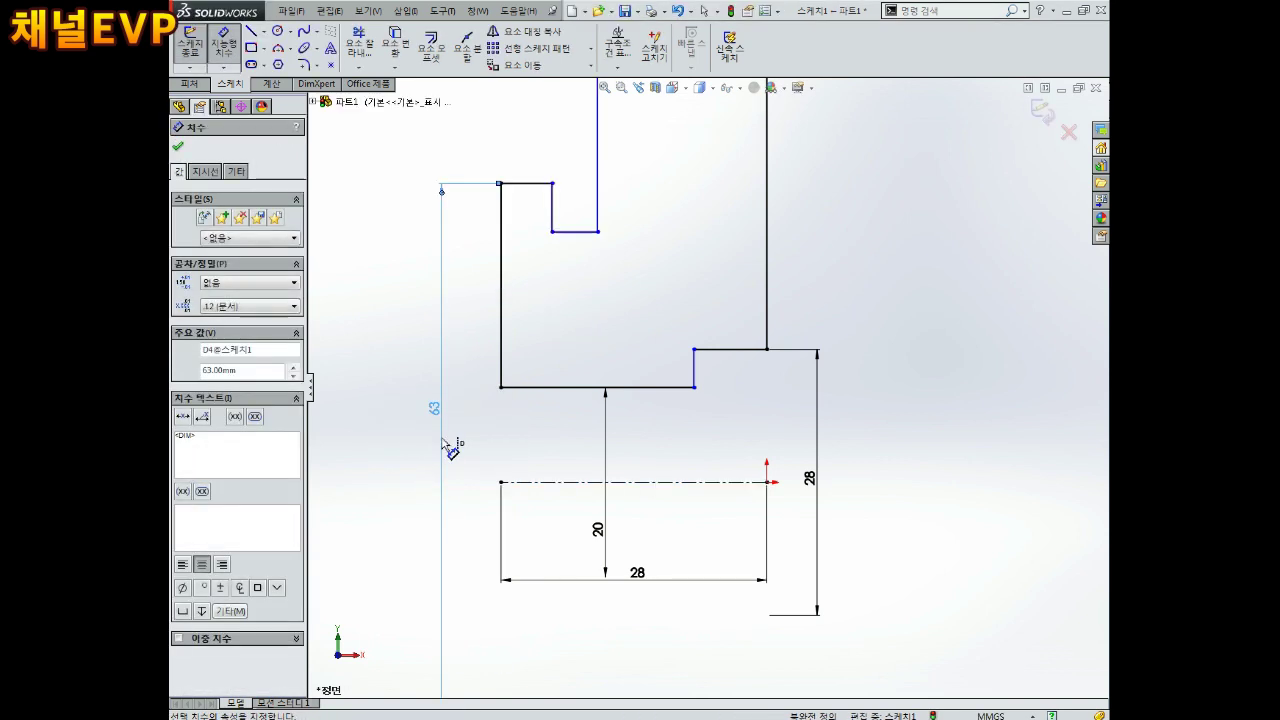
# Add the 54 notch height and the 95 overall height dimensions.
pyautogui.click(587, 236)
pyautogui.click(557, 337)
pyautogui.write('54')
pyautogui.press('Return')
pyautogui.press('f')
pyautogui.click(698, 152)
pyautogui.click(838, 395)
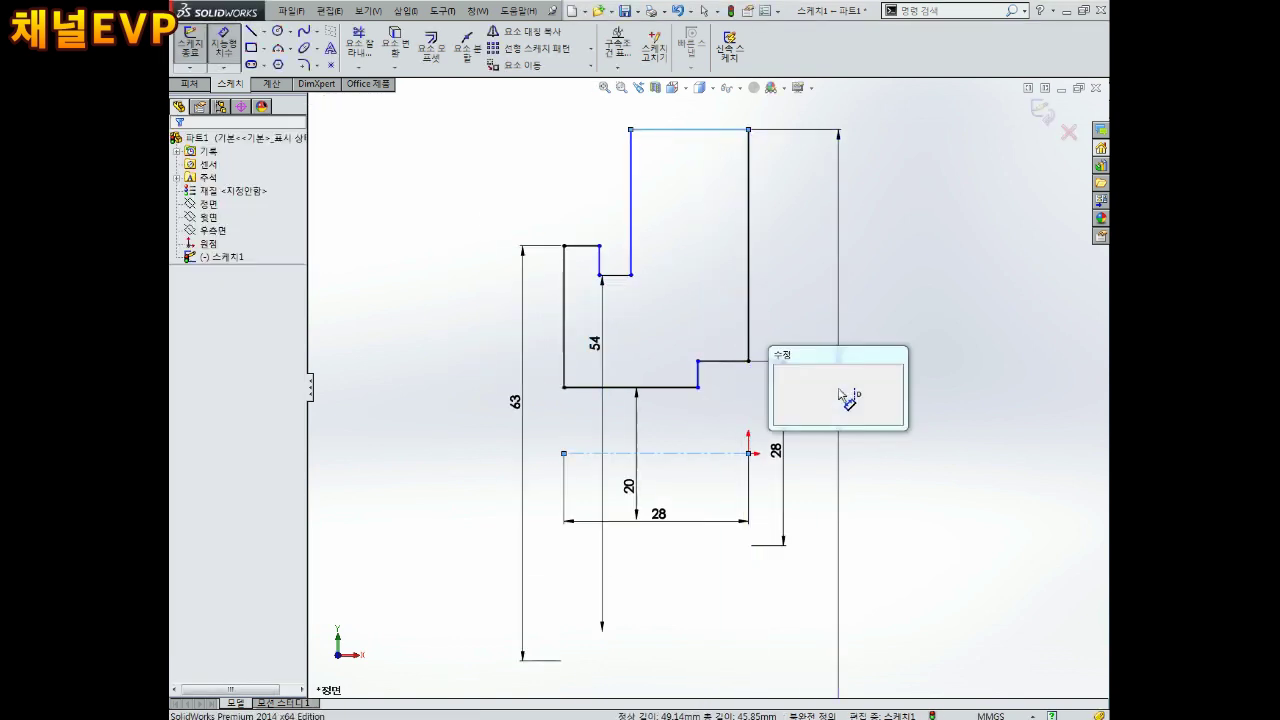
pyautogui.write('9')
pyautogui.press('Return')
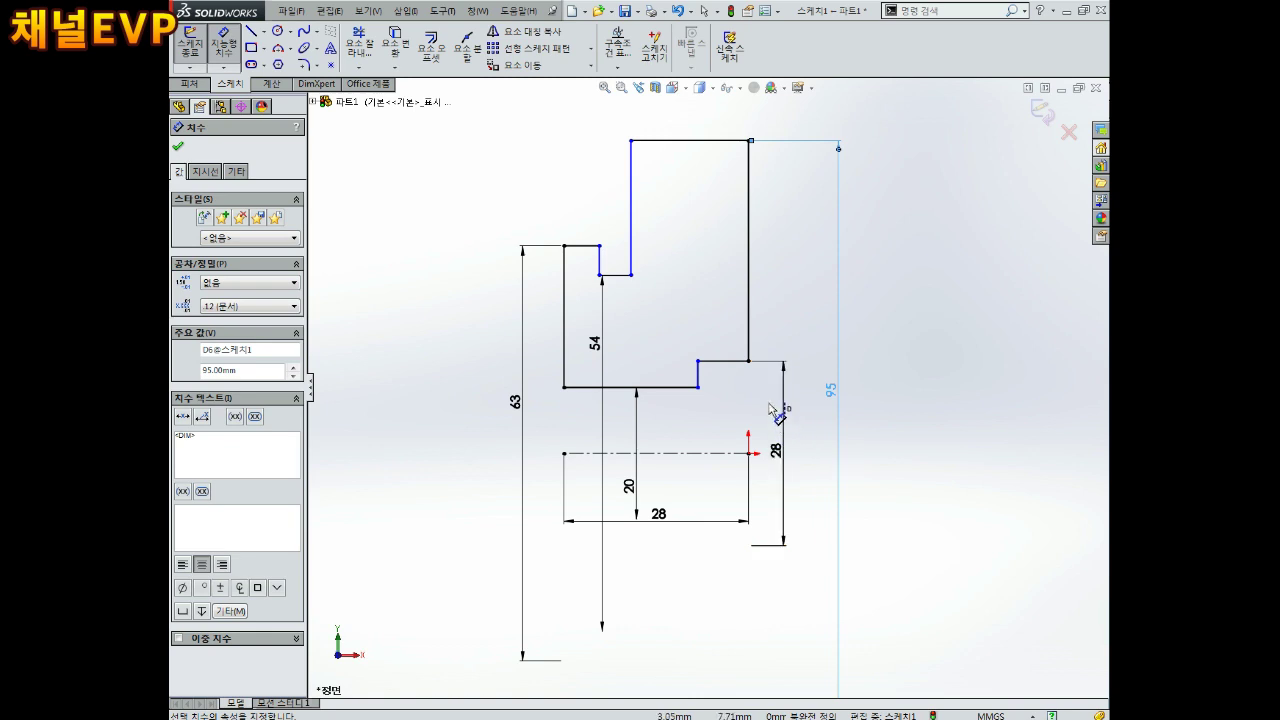
pyautogui.scroll(1, 680, 300)
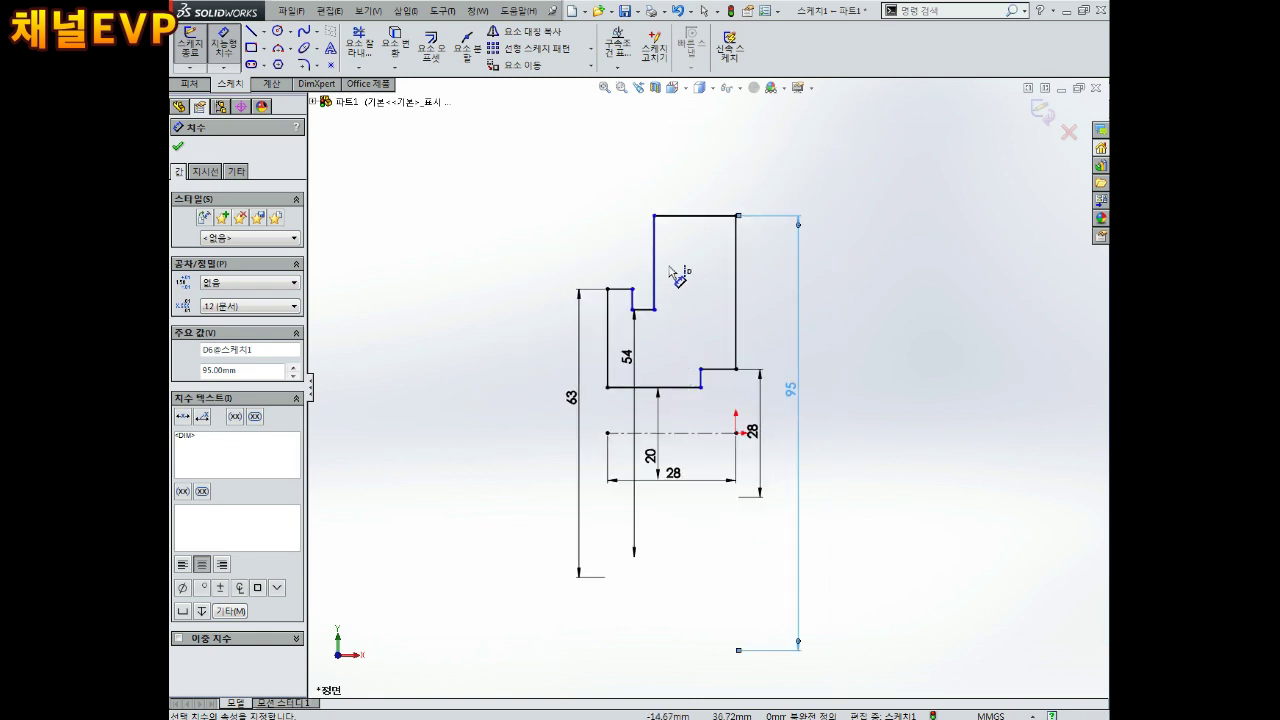
pyautogui.scroll(-3, 690, 250)
# Dimension the horizontal widths: top edge 13, top-left edge 10 and step edge 4.
pyautogui.click(700, 205)
pyautogui.click(710, 163)
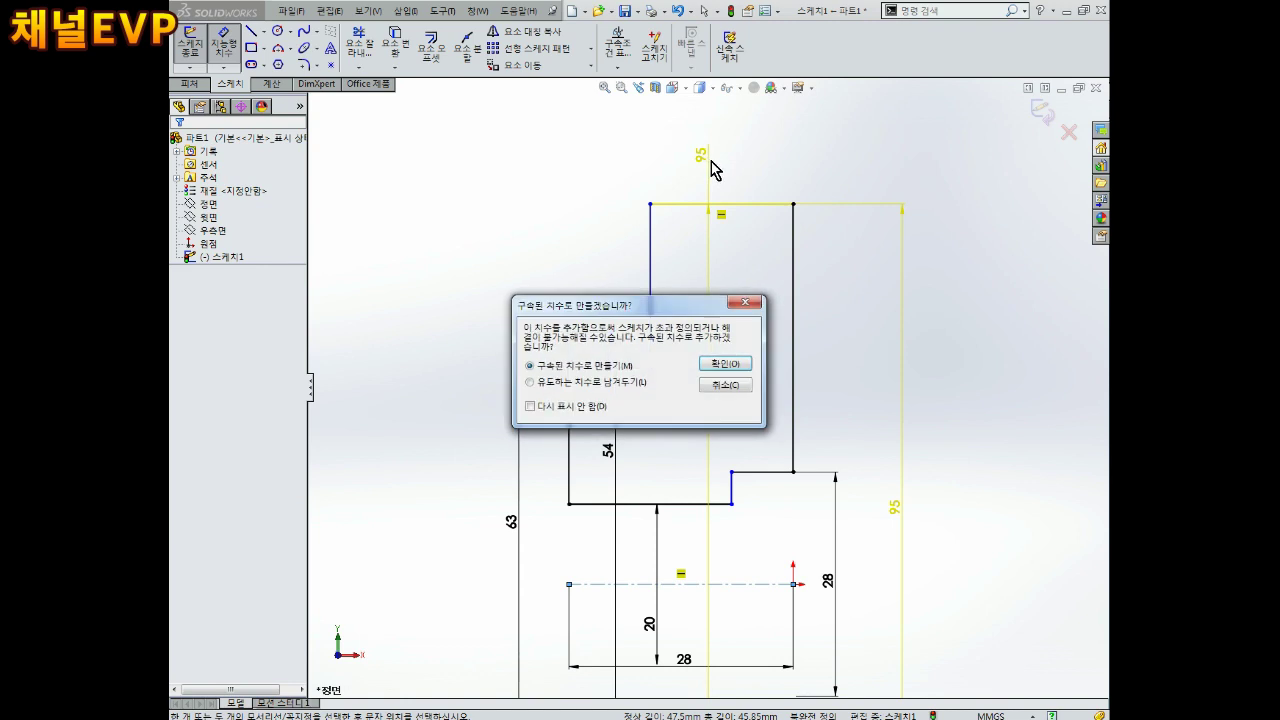
pyautogui.press('Return')
pyautogui.click(736, 163)
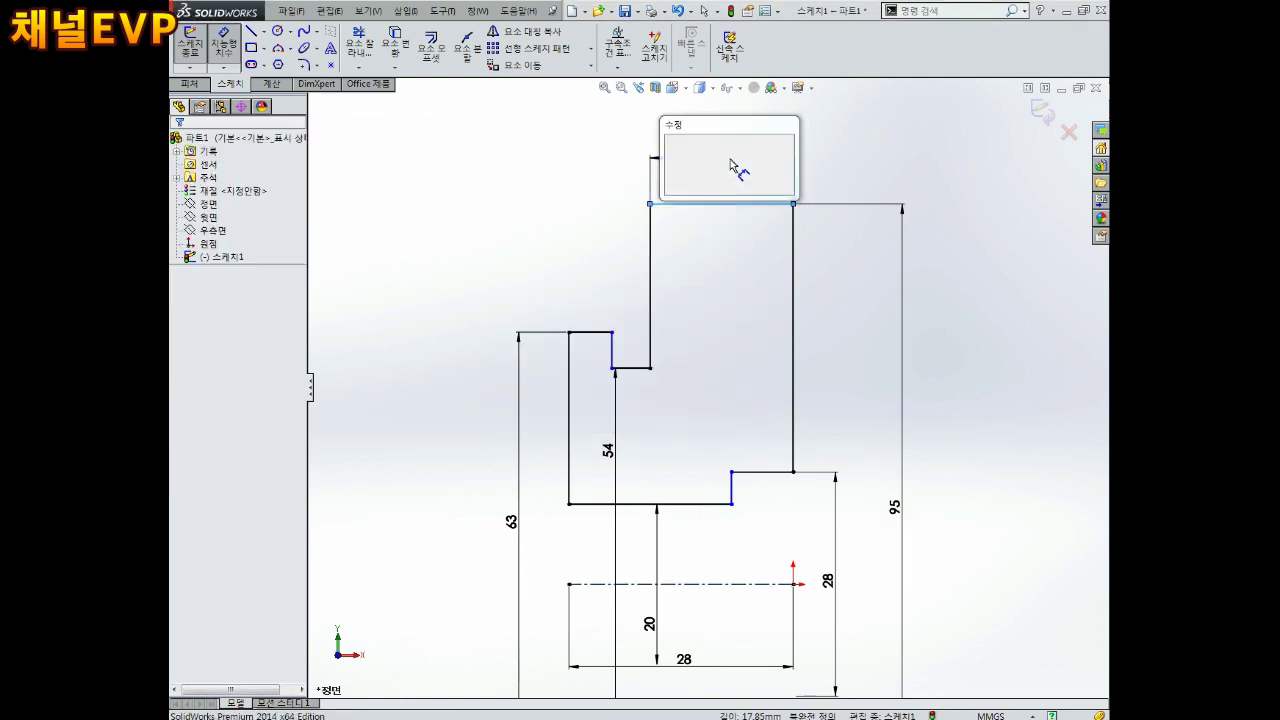
pyautogui.write('13')
pyautogui.press('Return')
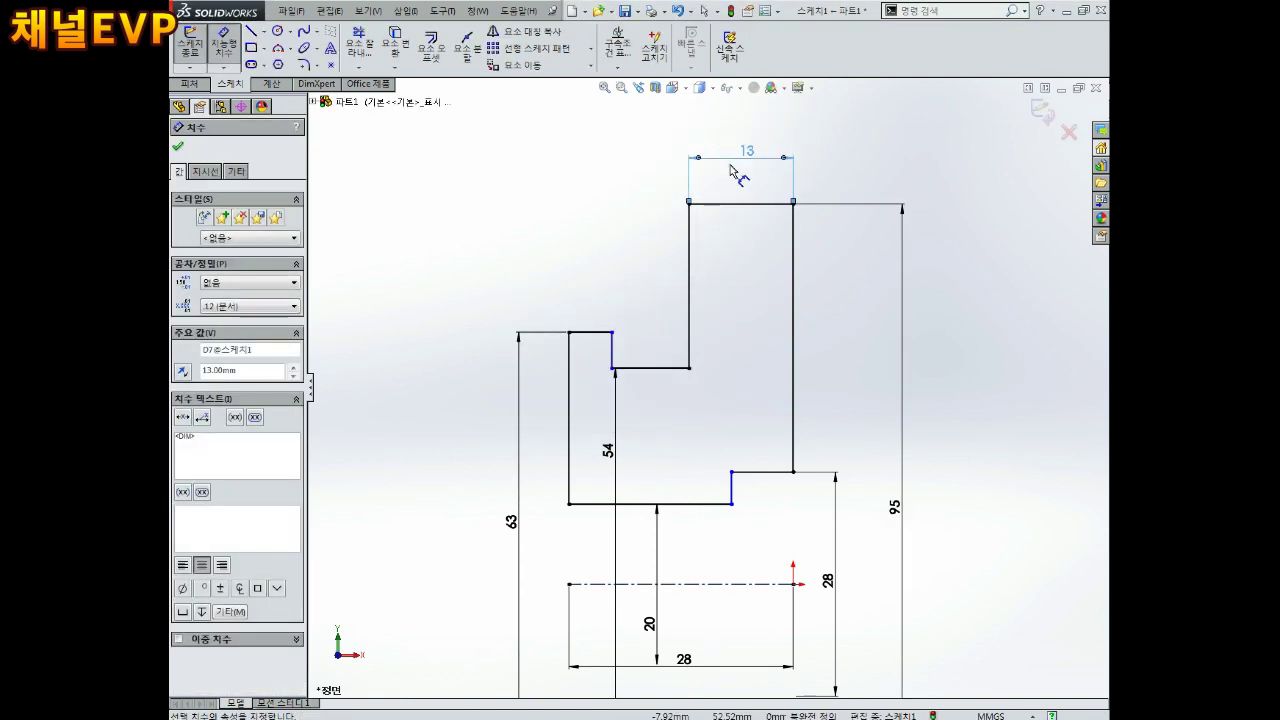
pyautogui.click(583, 338)
pyautogui.click(603, 280)
pyautogui.write('10')
pyautogui.press('Return')
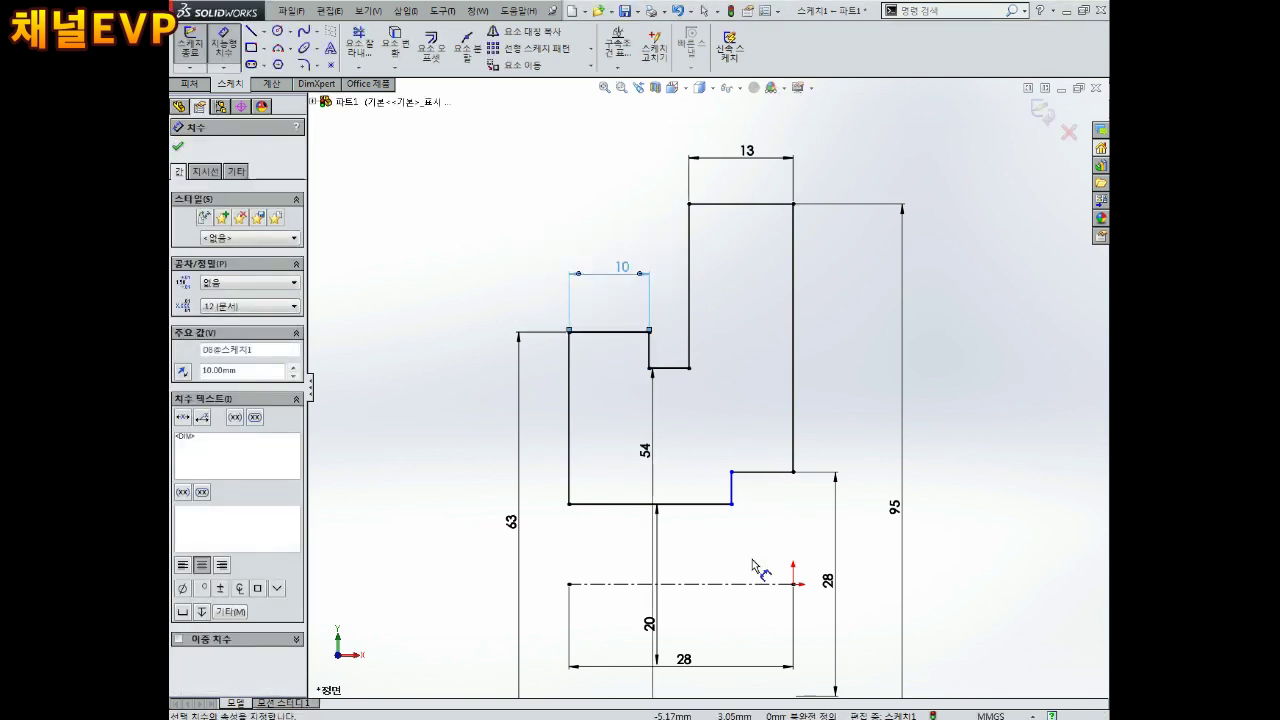
pyautogui.click(756, 473)
pyautogui.click(758, 420)
pyautogui.write('4')
pyautogui.press('Return')
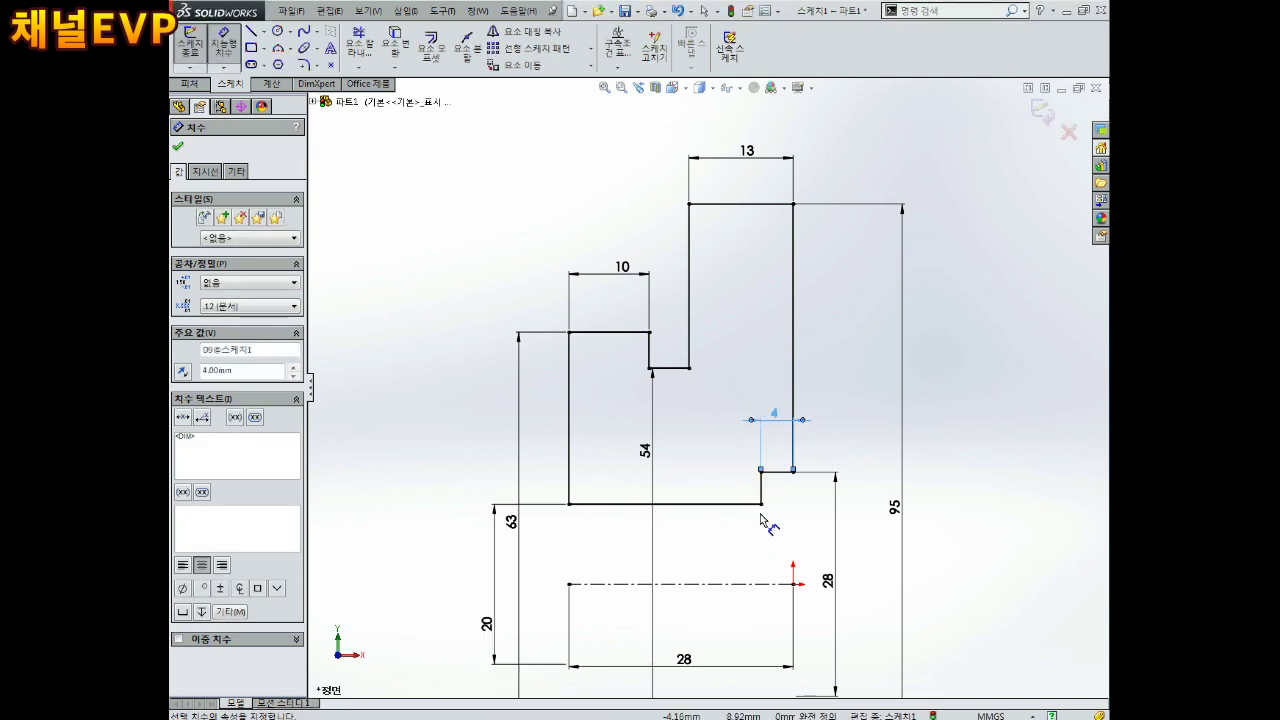
# Drag the 54 and 20 dimensions to clearer positions beside the profile.
pyautogui.press('Escape')
pyautogui.scroll(-2, 765, 540)
pyautogui.scroll(1, 734, 534)
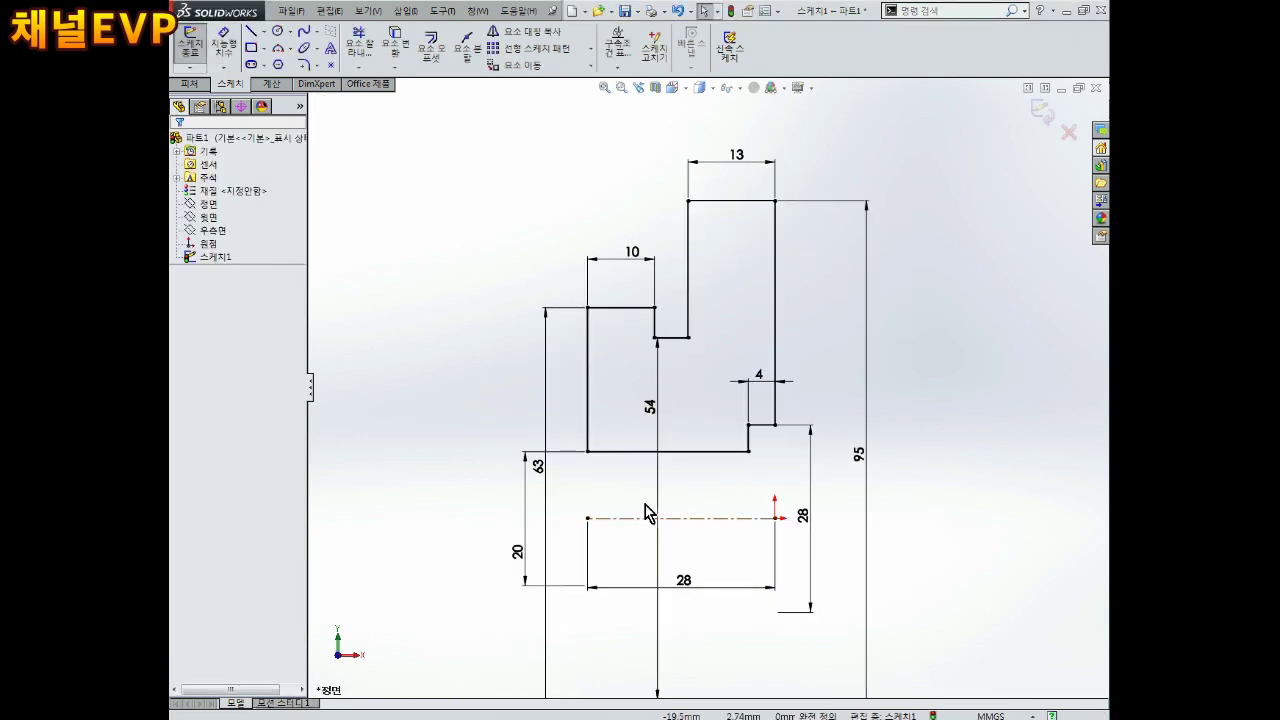
pyautogui.moveTo(648, 447); pyautogui.dragTo(670, 449)
pyautogui.moveTo(527, 540); pyautogui.dragTo(566, 540)
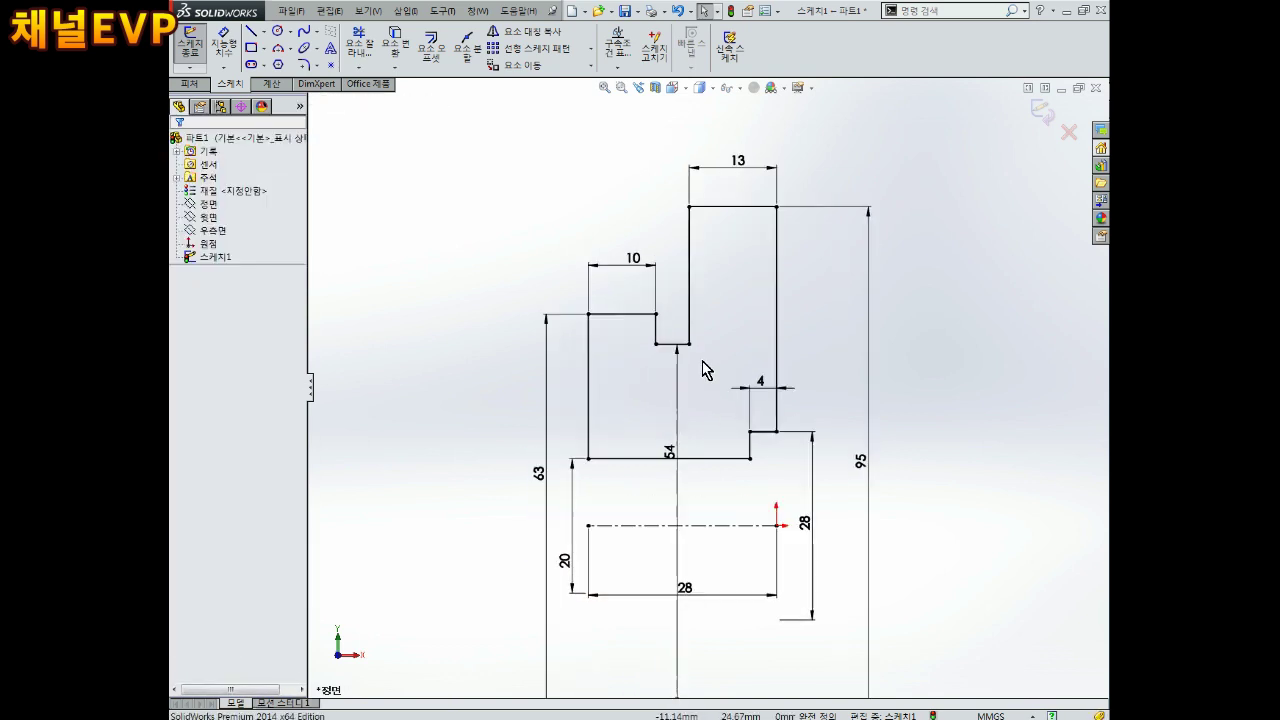
pyautogui.scroll(2, 690, 340)
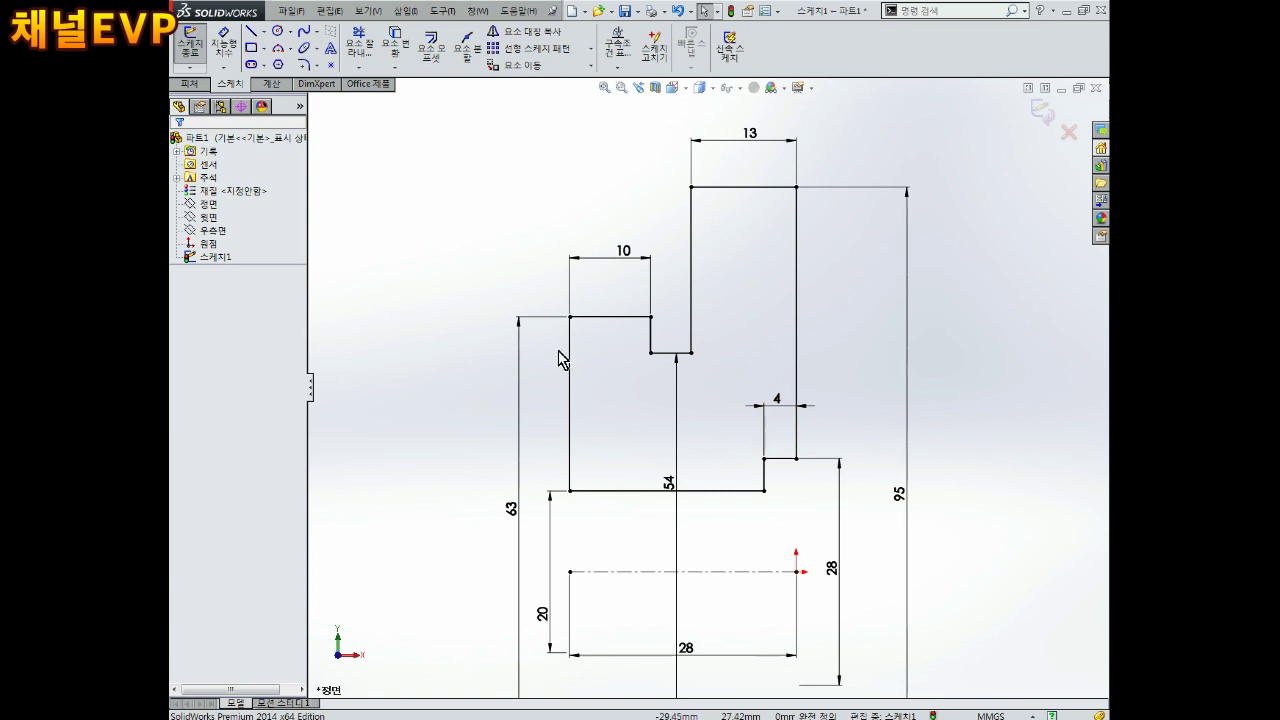
# Chamfer the four corners of the rectangular step by 1 mm and exit the sketch.
pyautogui.click(318, 65)
pyautogui.click(345, 96)
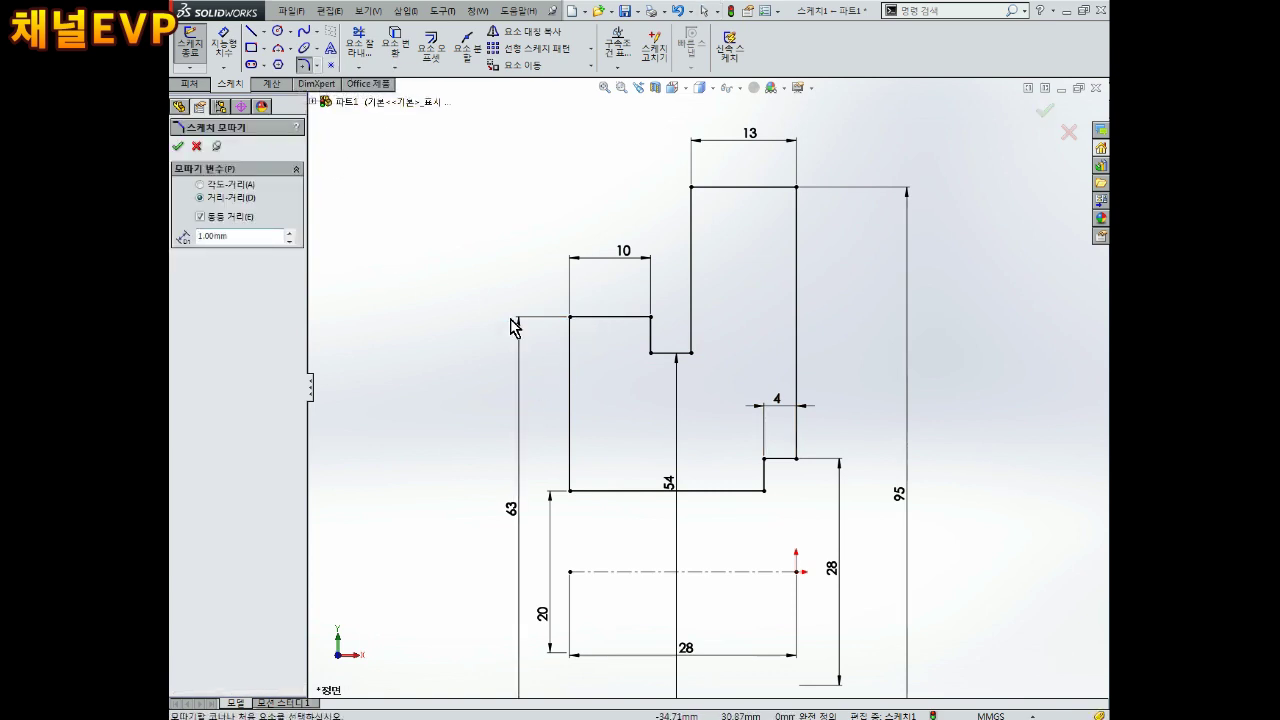
pyautogui.click(574, 335)
pyautogui.click(615, 318)
pyautogui.click(638, 318)
pyautogui.click(651, 340)
pyautogui.click(567, 482)
pyautogui.click(594, 491)
pyautogui.click(758, 490)
pyautogui.click(763, 476)
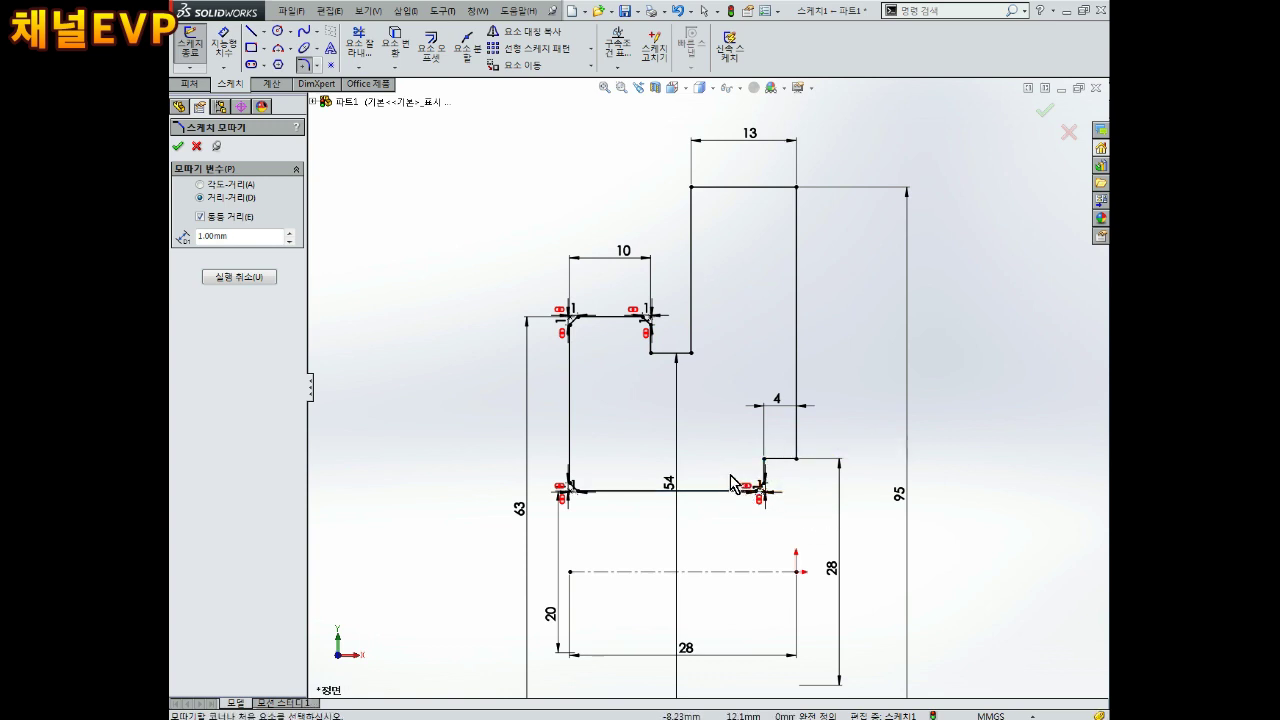
pyautogui.scroll(-2, 716, 471)
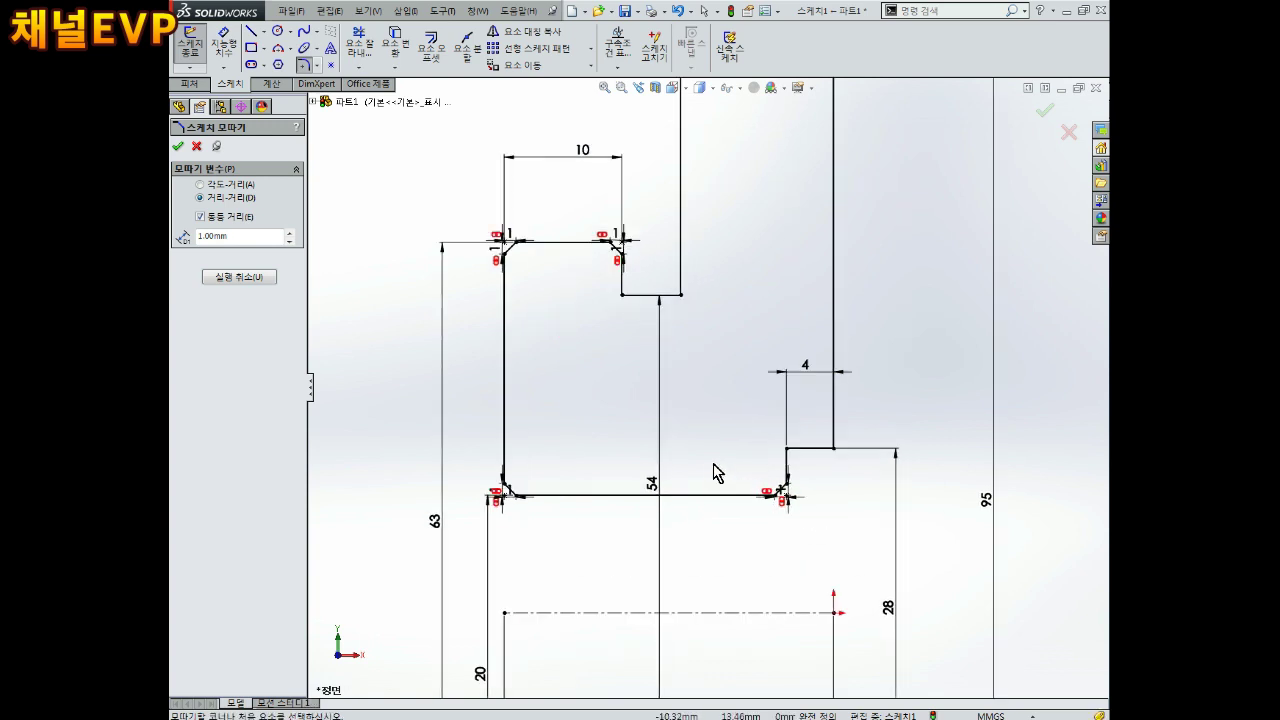
pyautogui.scroll(2, 718, 470)
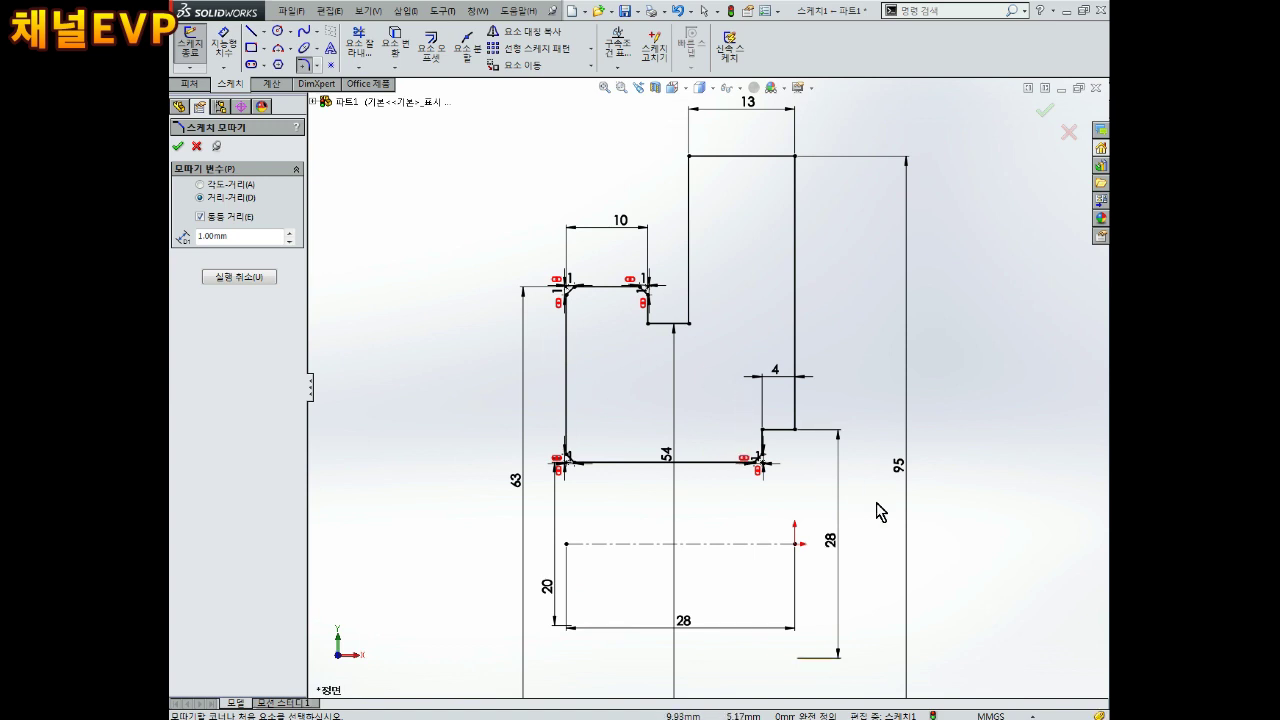
pyautogui.scroll(1, 980, 410)
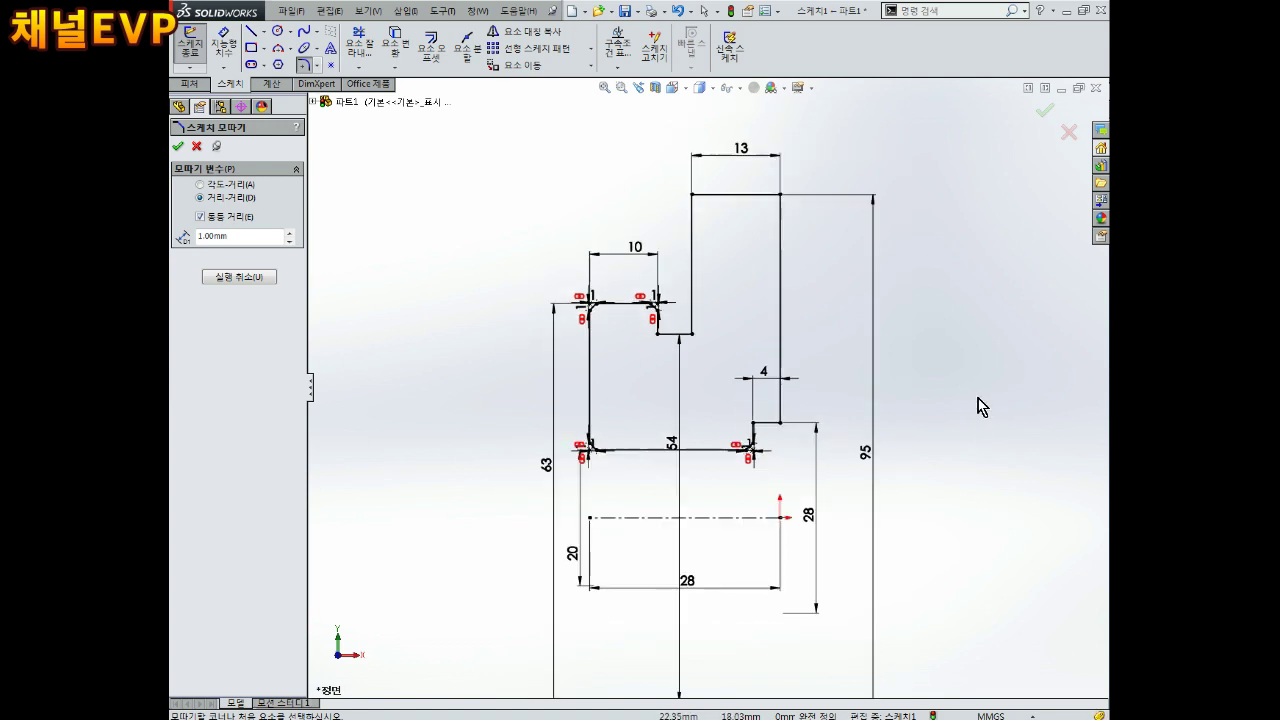
pyautogui.scroll(1, 975, 420)
pyautogui.click(1045, 115)
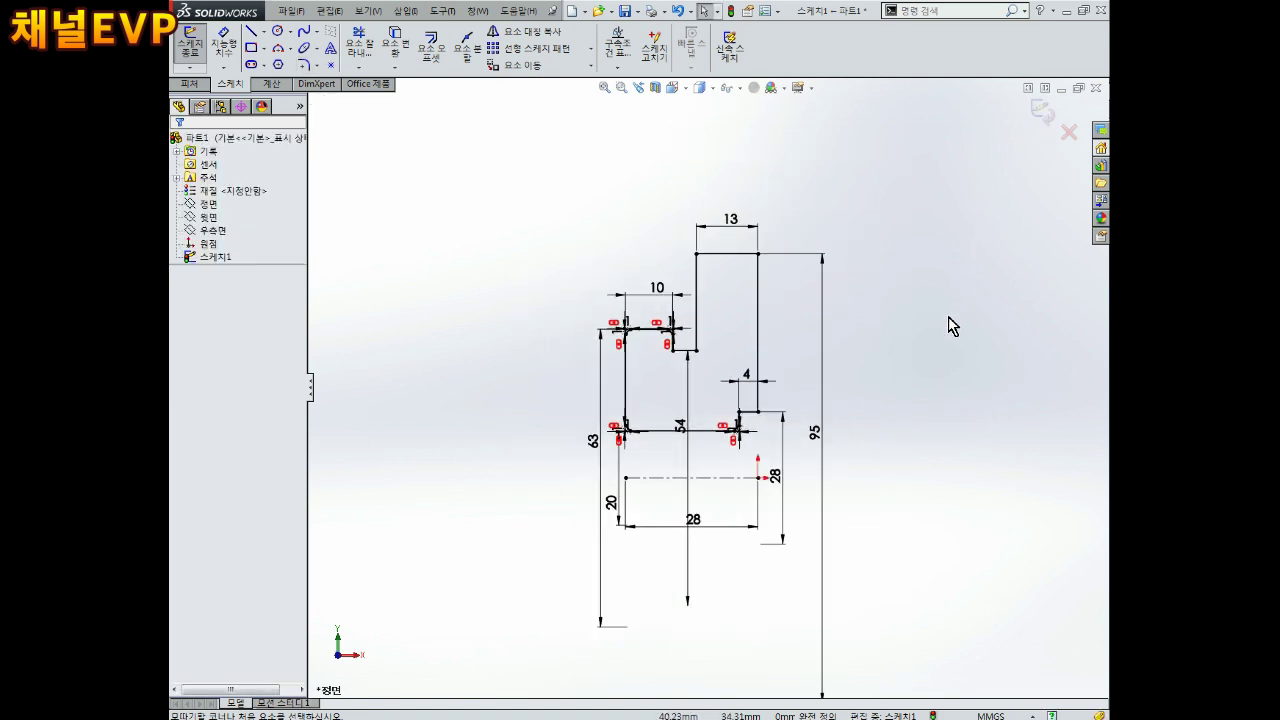
pyautogui.click(1046, 112)
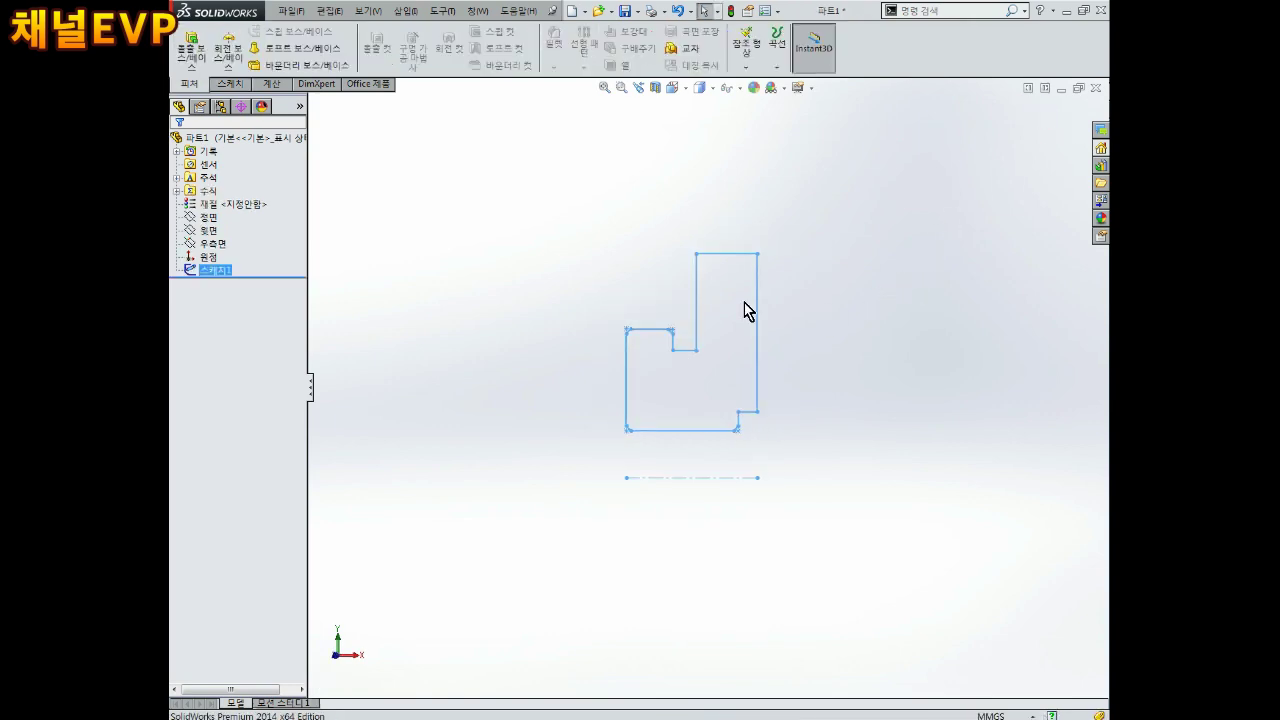
# Revolve the profile about the centerline into a disc and view it isometrically.
pyautogui.click(228, 50)
pyautogui.click(178, 147)
pyautogui.moveTo(505, 249); pyautogui.dragTo(709, 177, button='middle')
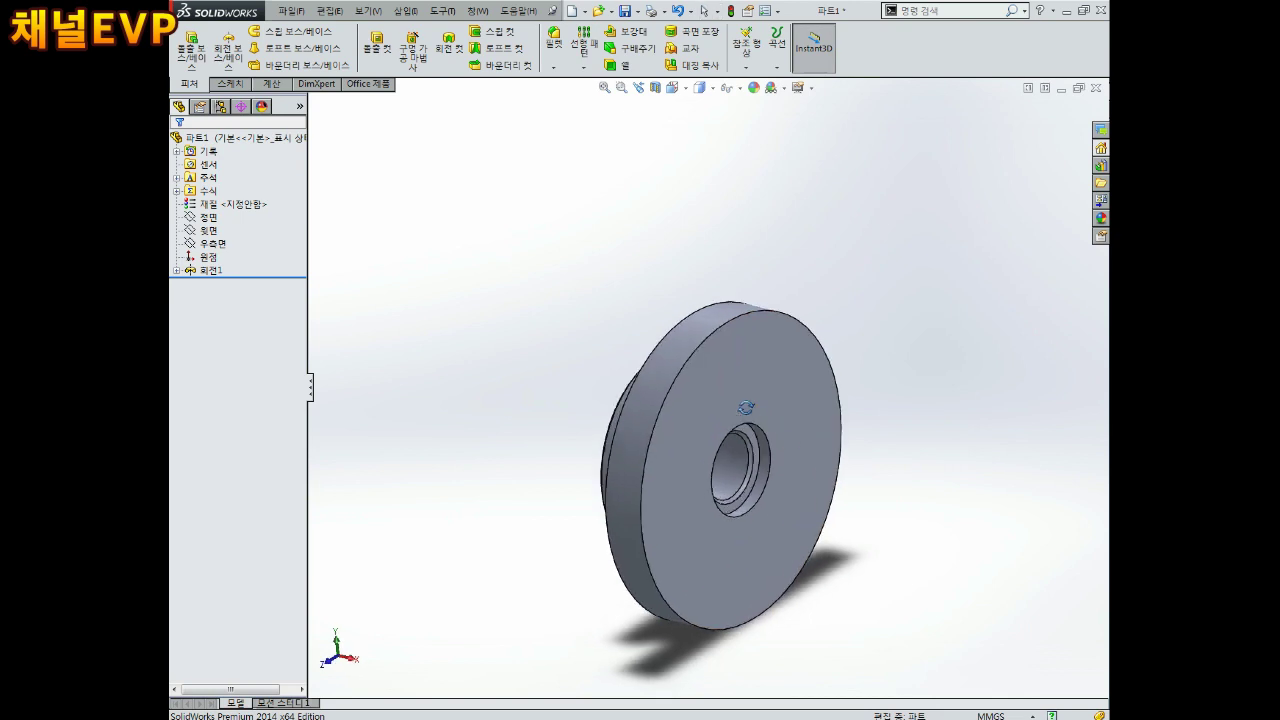
pyautogui.click(673, 88)
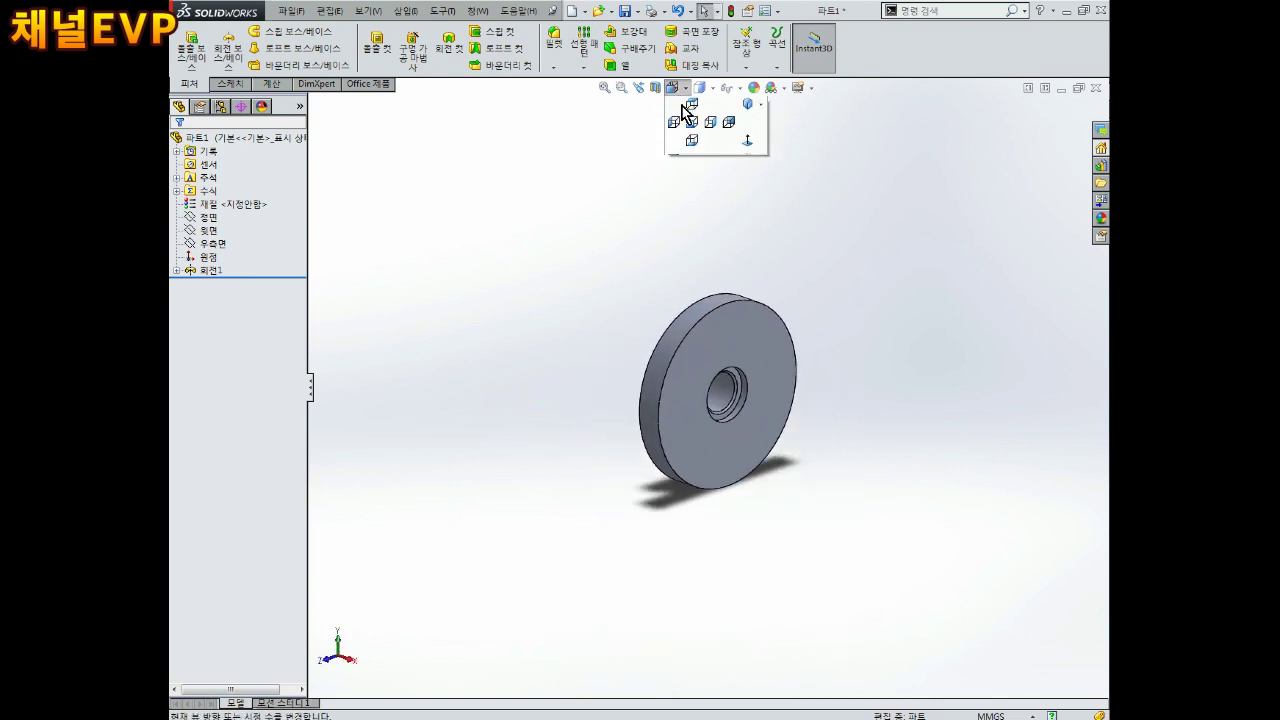
pyautogui.click(718, 360)
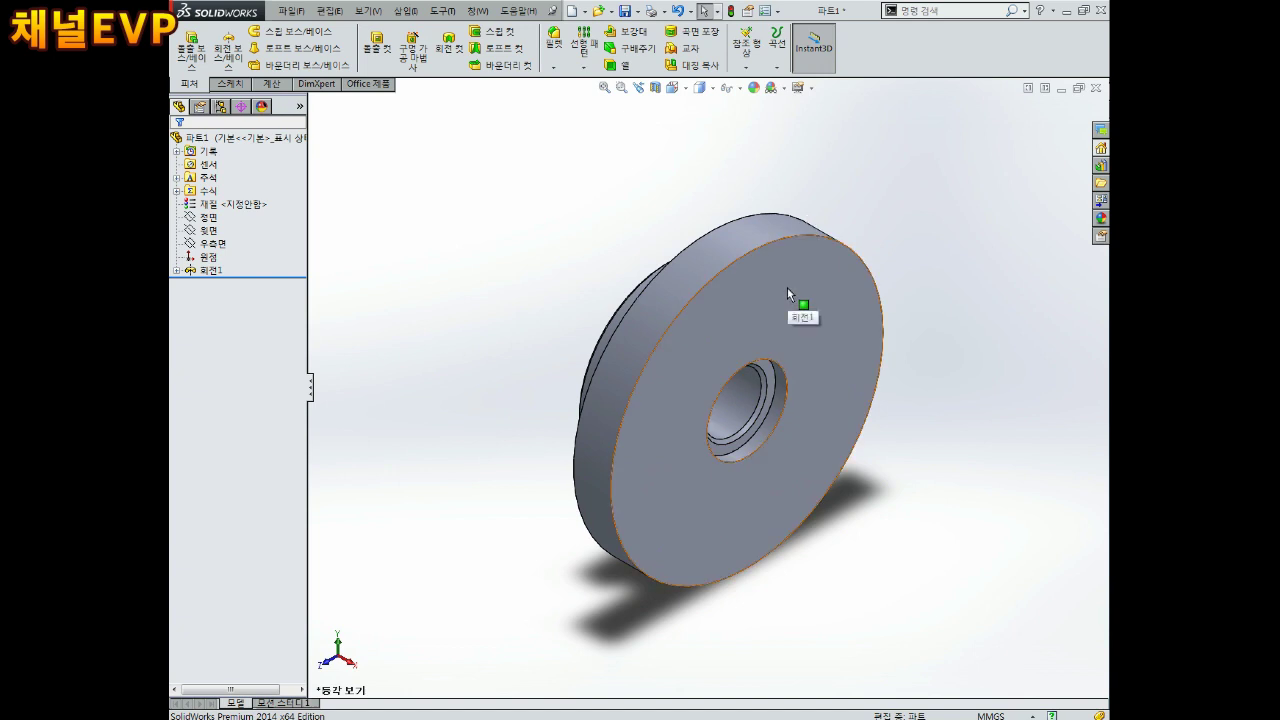
# Start a new sketch on the disc's large flat front face.
pyautogui.moveTo(425, 397)
pyautogui.mouseDown(button='middle')
pyautogui.moveTo(531, 383)
pyautogui.moveTo(580, 409)
pyautogui.moveTo(458, 384)
pyautogui.moveTo(688, 302)
pyautogui.mouseUp(button='middle')
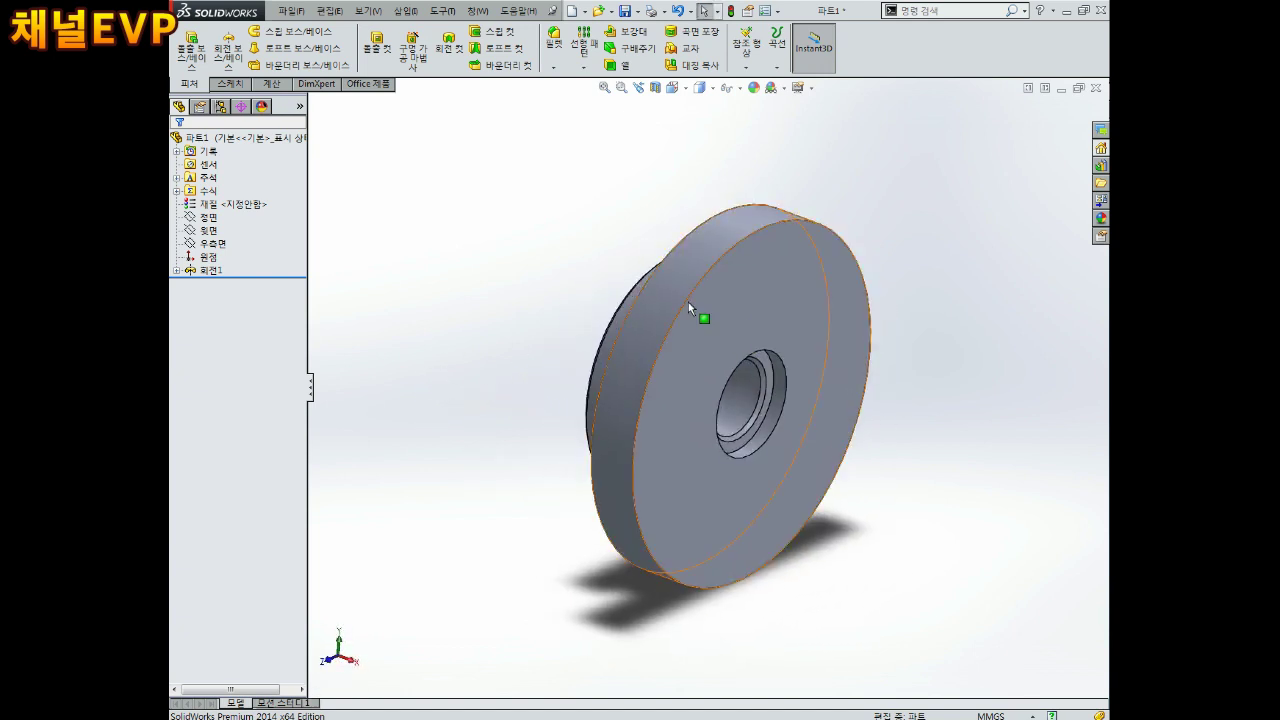
pyautogui.click(805, 282)
pyautogui.click(860, 231)
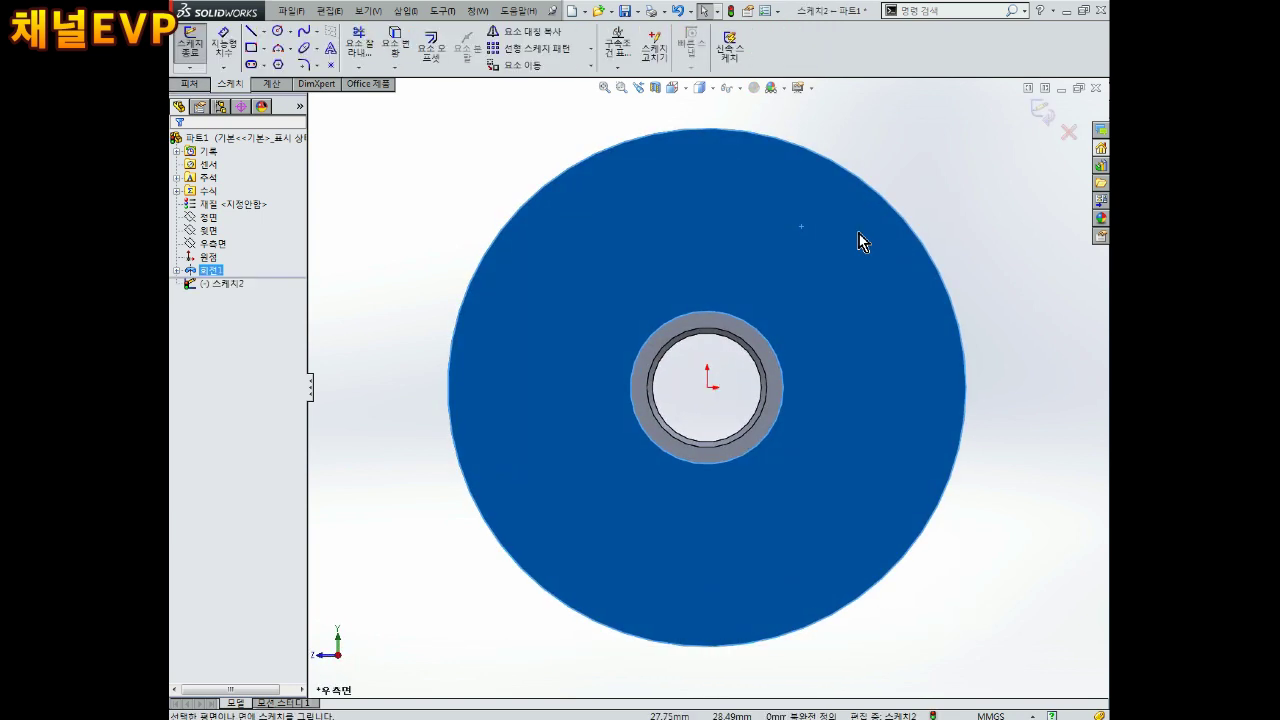
# Draw a larger circle above the centre hole and a smaller one at the lower left.
pyautogui.click(278, 33)
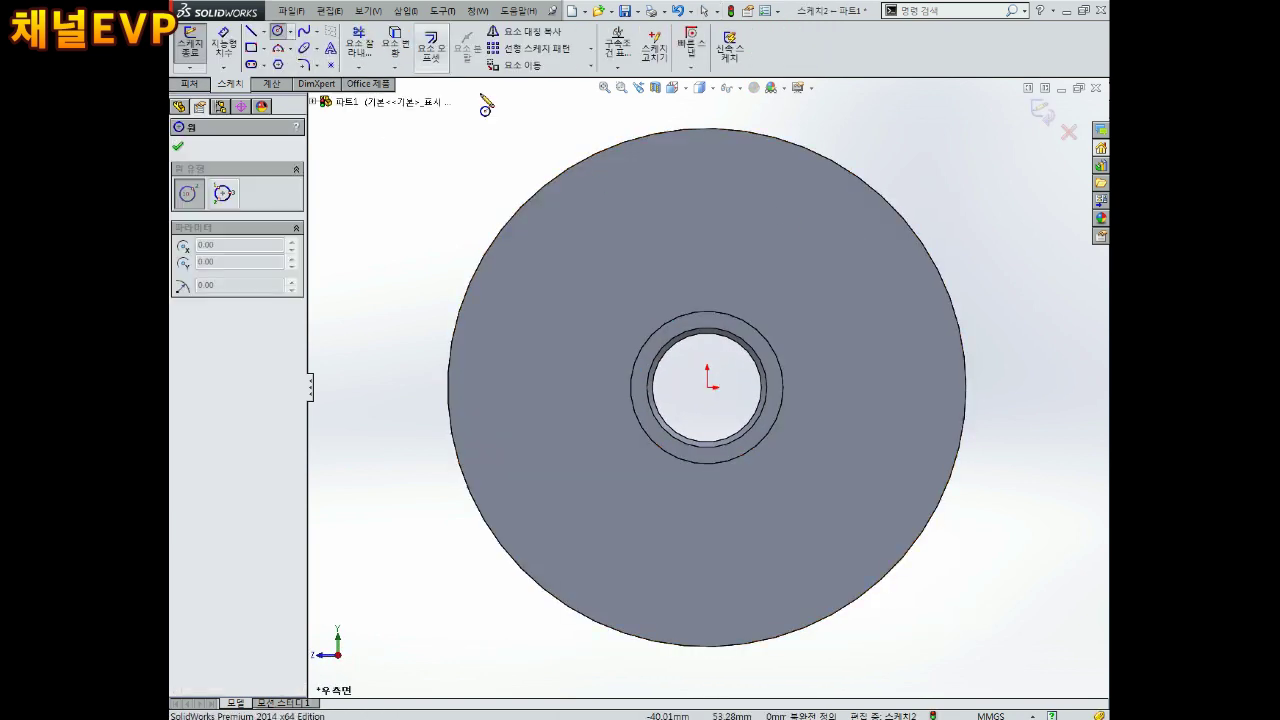
pyautogui.click(707, 184)
pyautogui.click(729, 162)
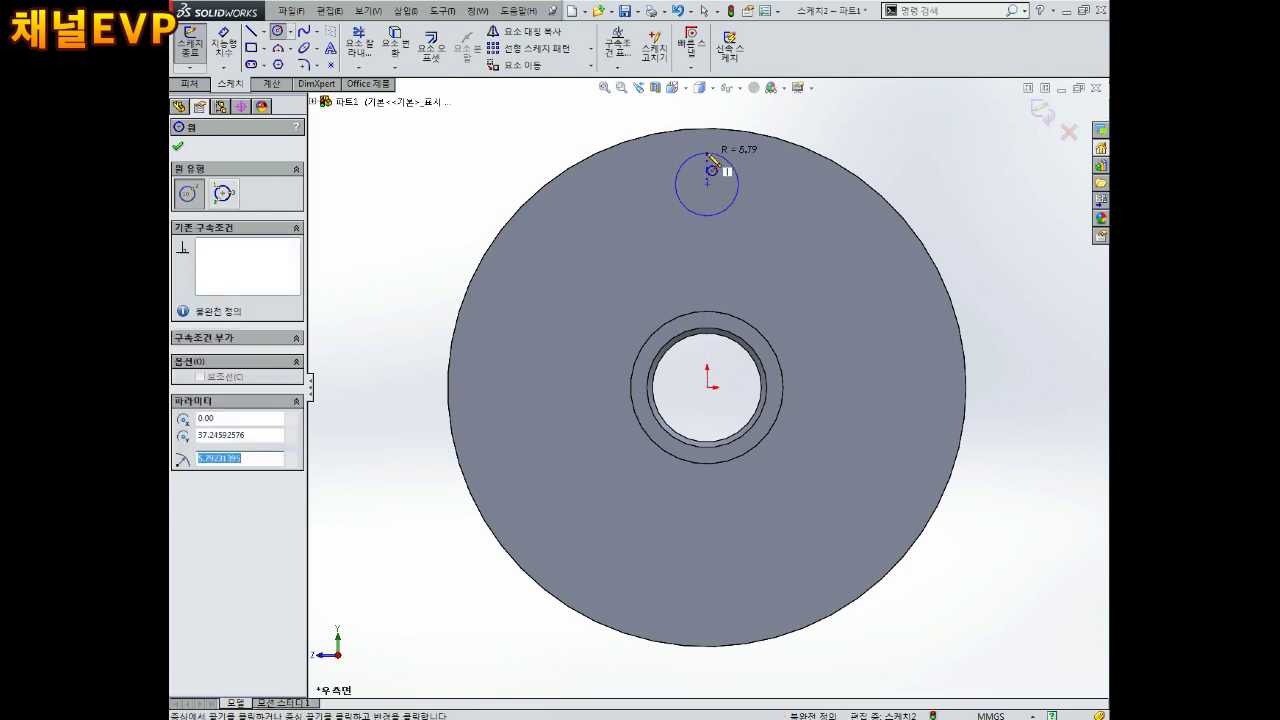
pyautogui.click(551, 489)
pyautogui.click(560, 470)
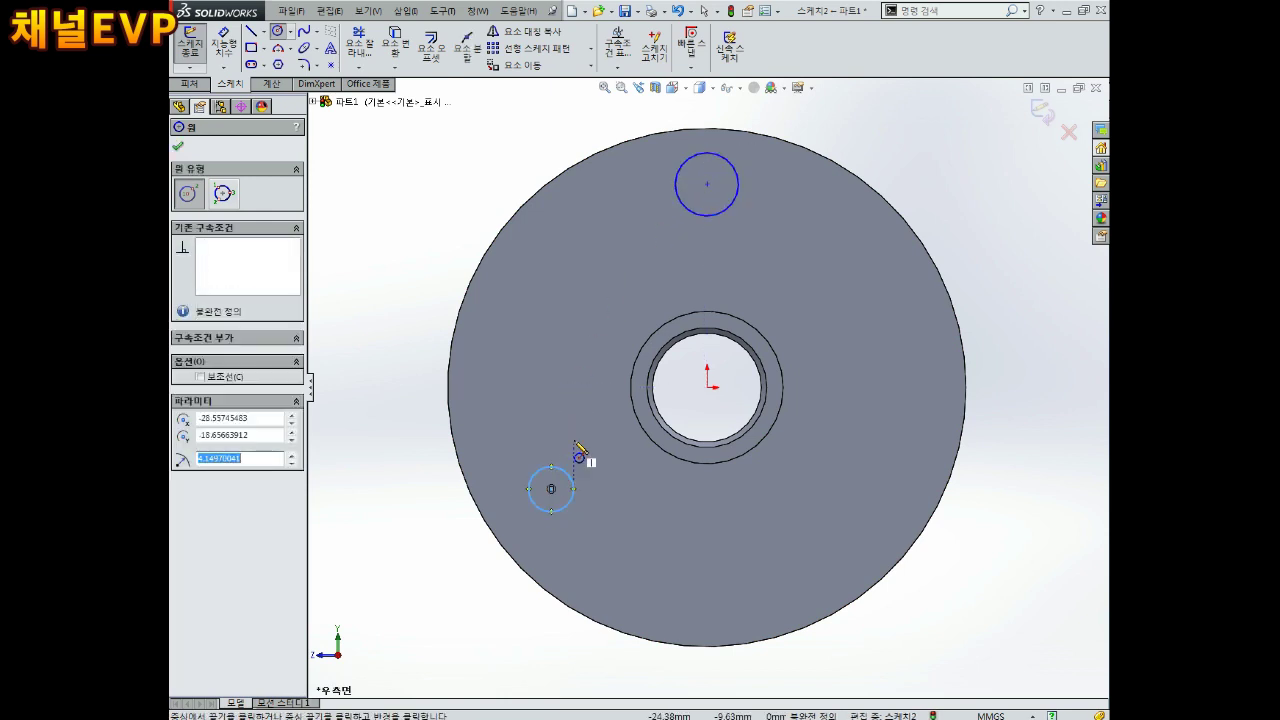
pyautogui.press('Escape')
pyautogui.click(250, 48)
pyautogui.click(682, 297)
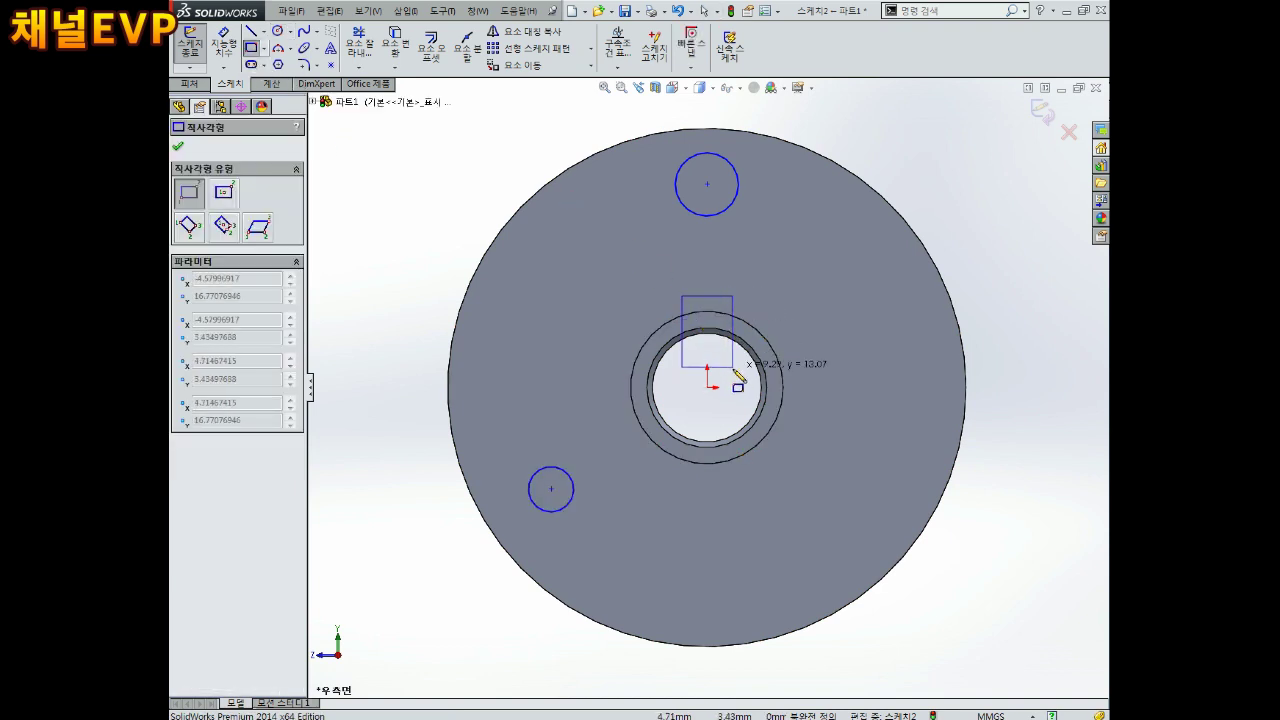
# Finish the rectangle above the centre hole and draw another overlapping the upper-left rim.
pyautogui.click(735, 372)
pyautogui.press('Escape')
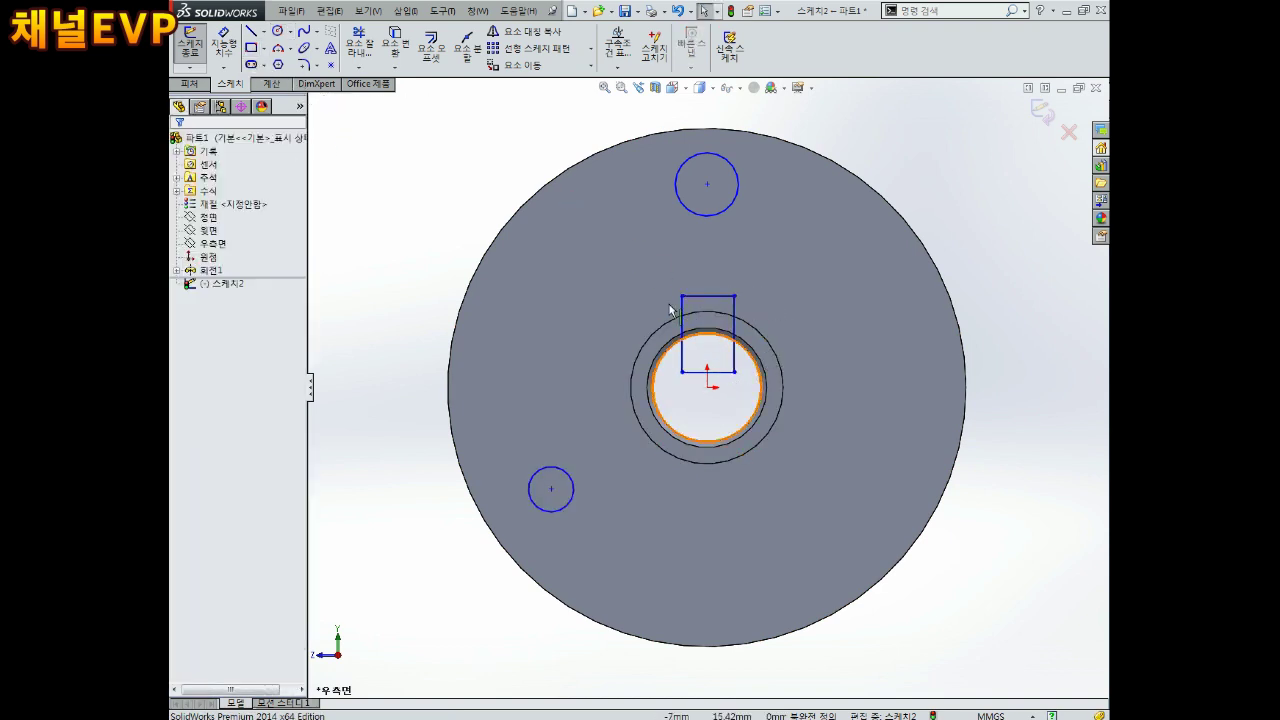
pyautogui.click(250, 50)
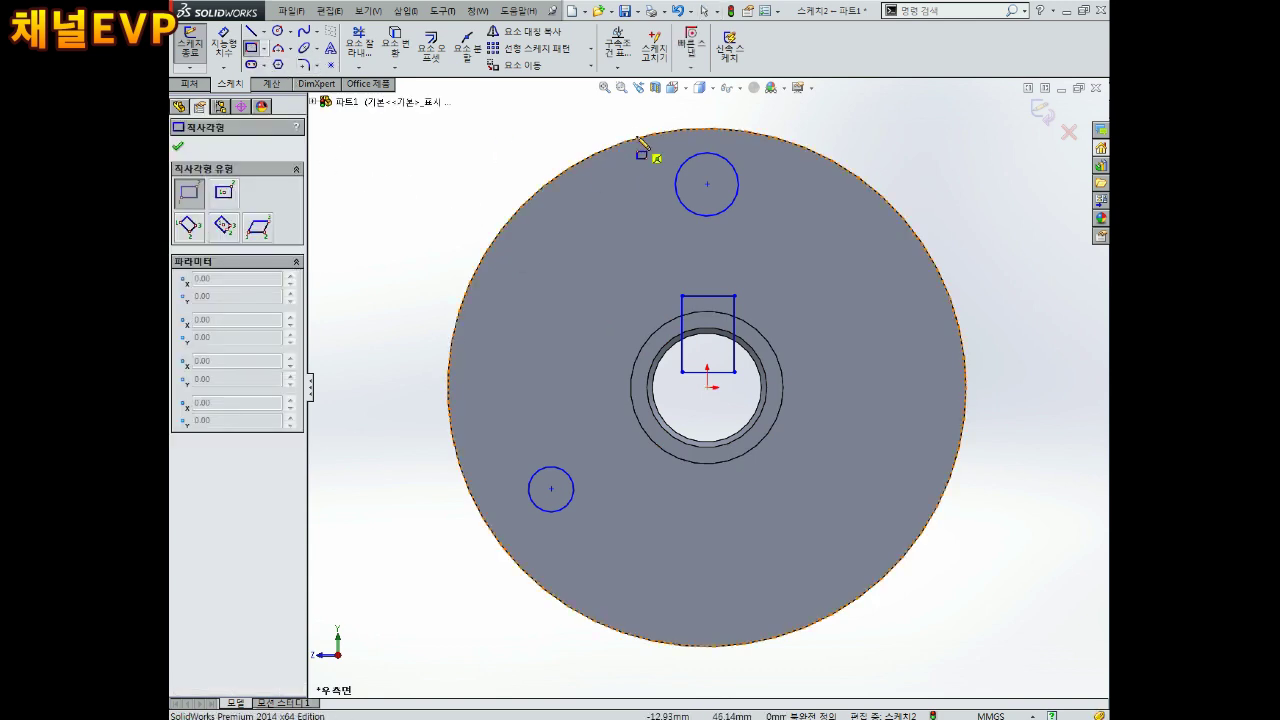
pyautogui.click(626, 118)
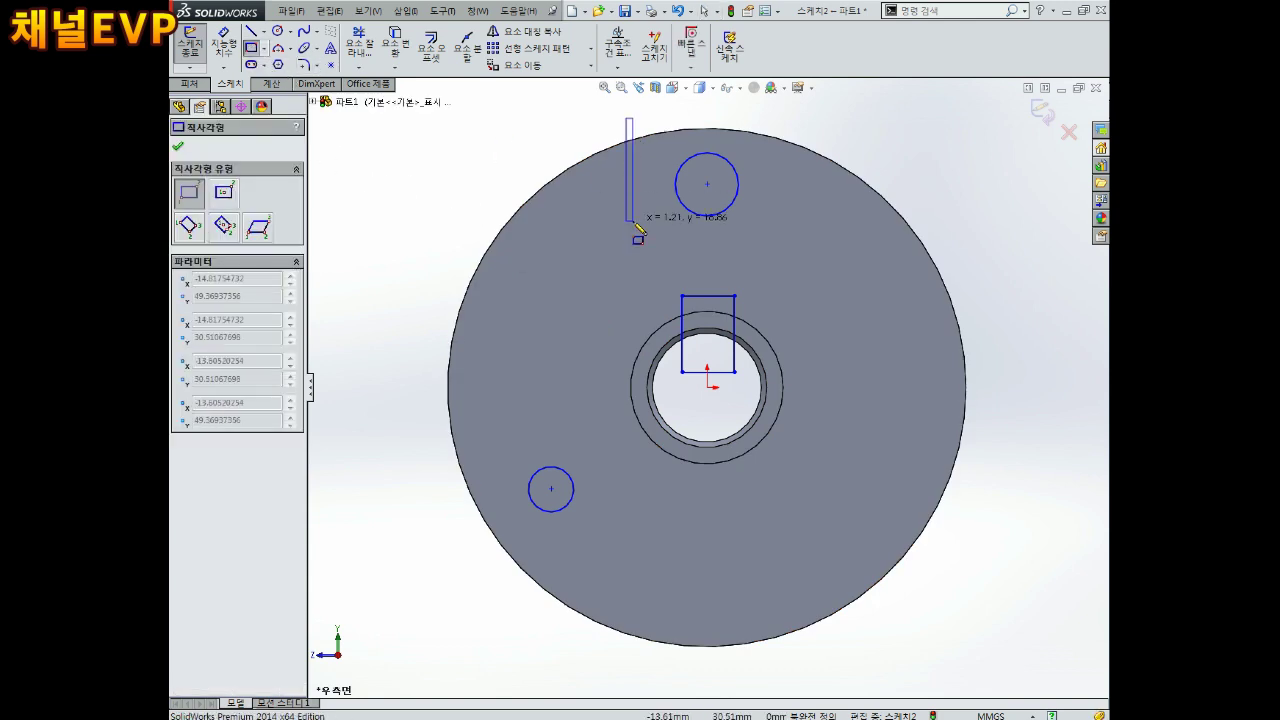
pyautogui.click(425, 238)
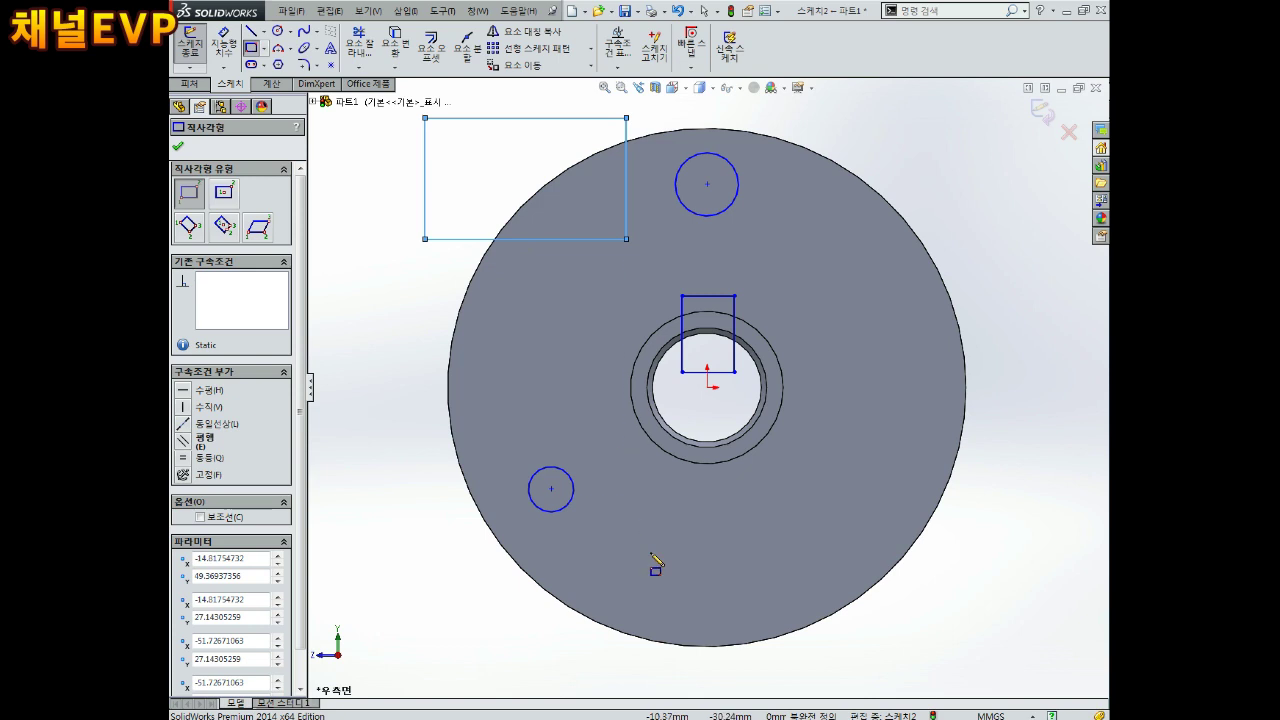
# Draw a tilted three-point rectangle across the bottom rim of the disc.
pyautogui.click(263, 48)
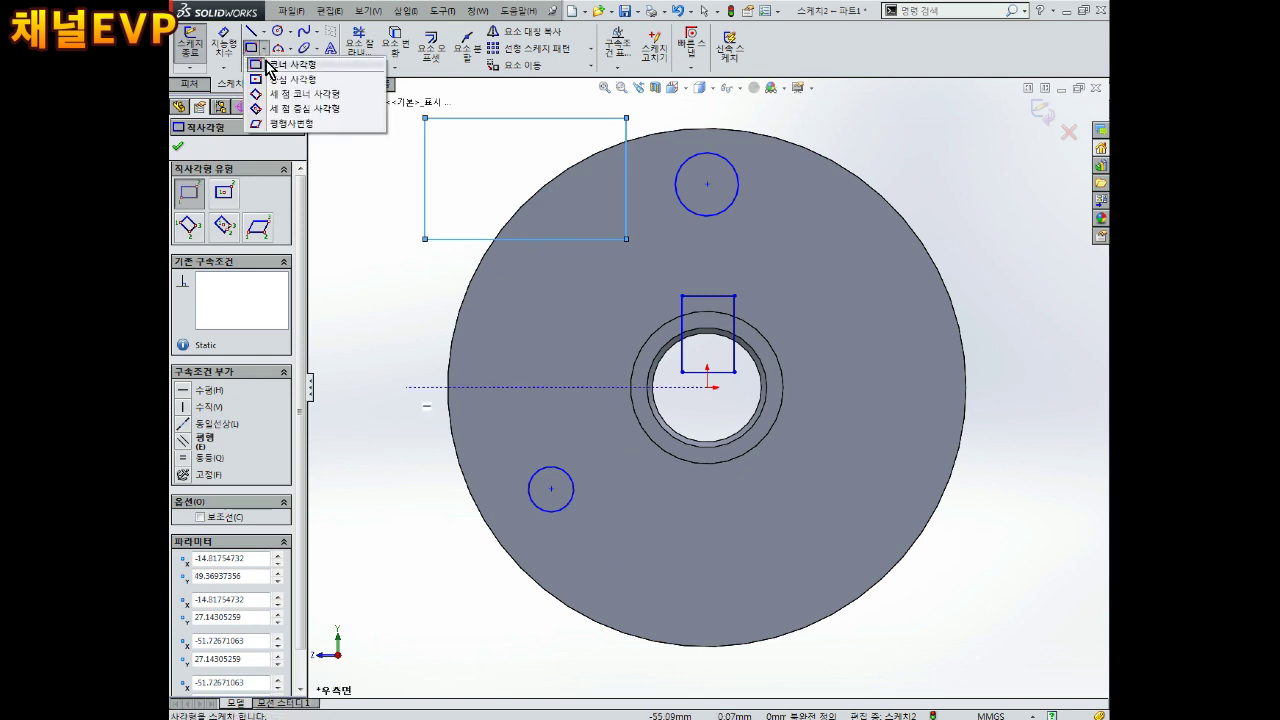
pyautogui.click(295, 94)
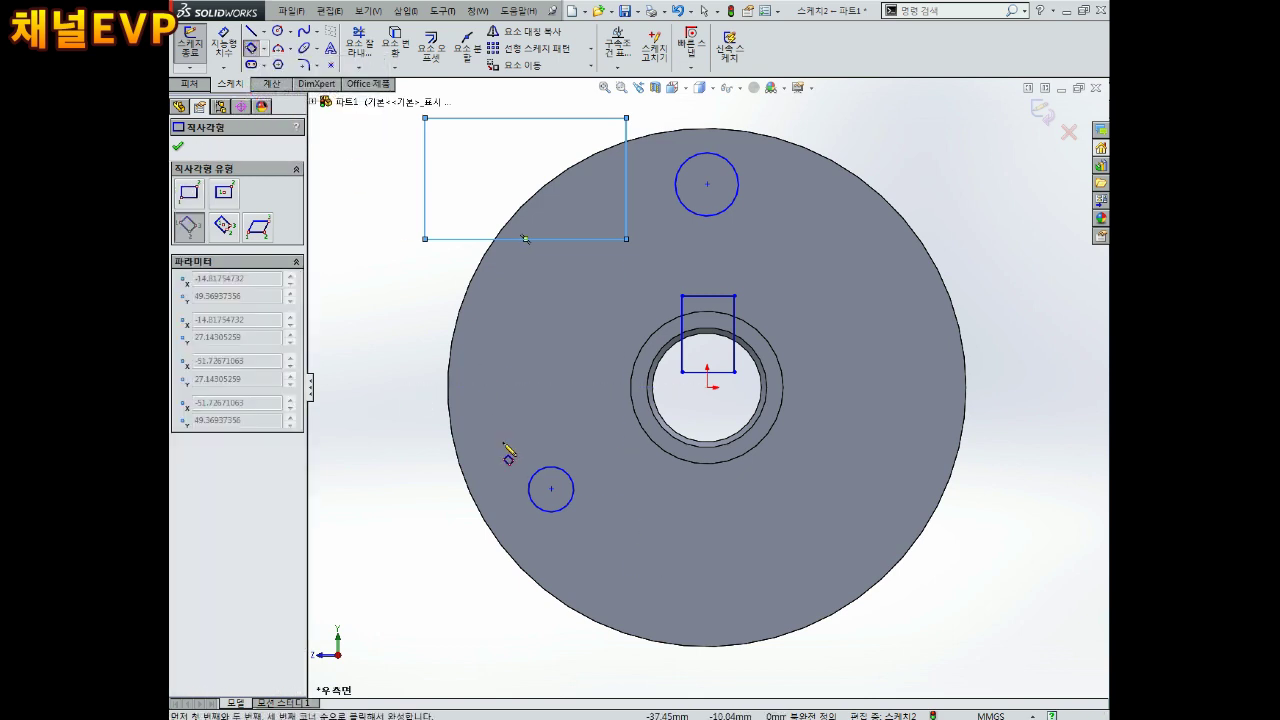
pyautogui.click(497, 640)
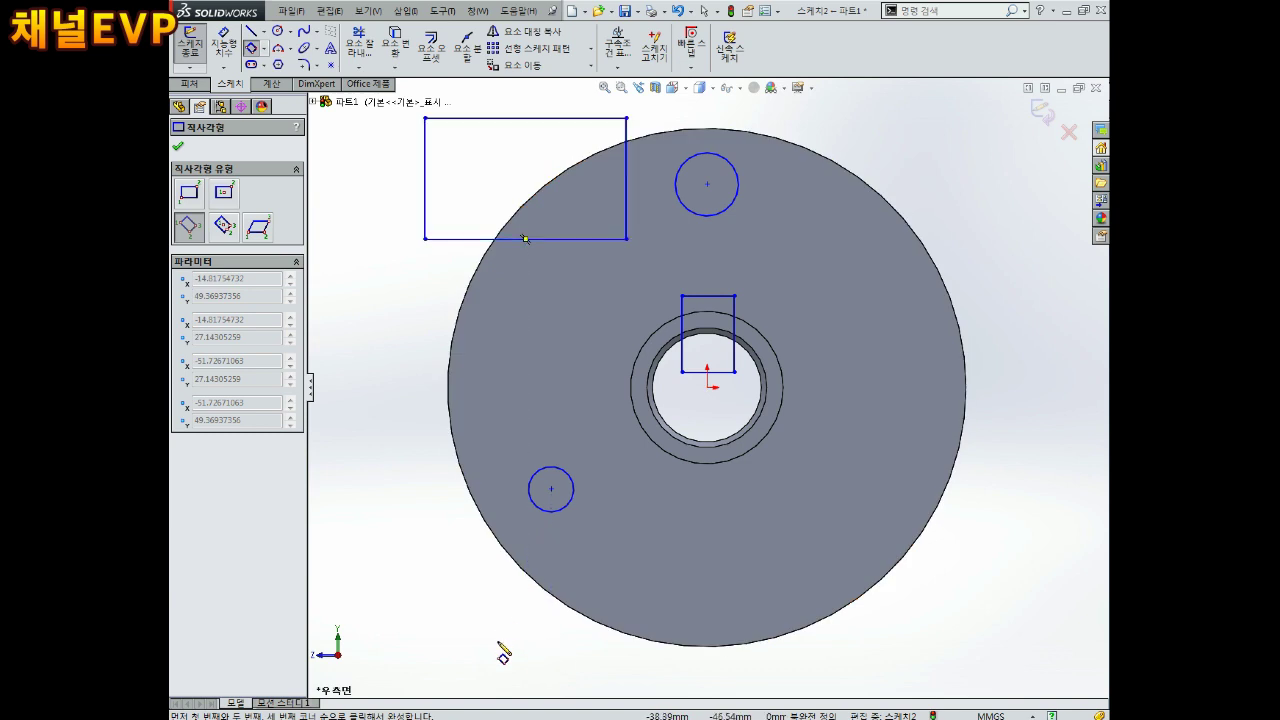
pyautogui.click(607, 547)
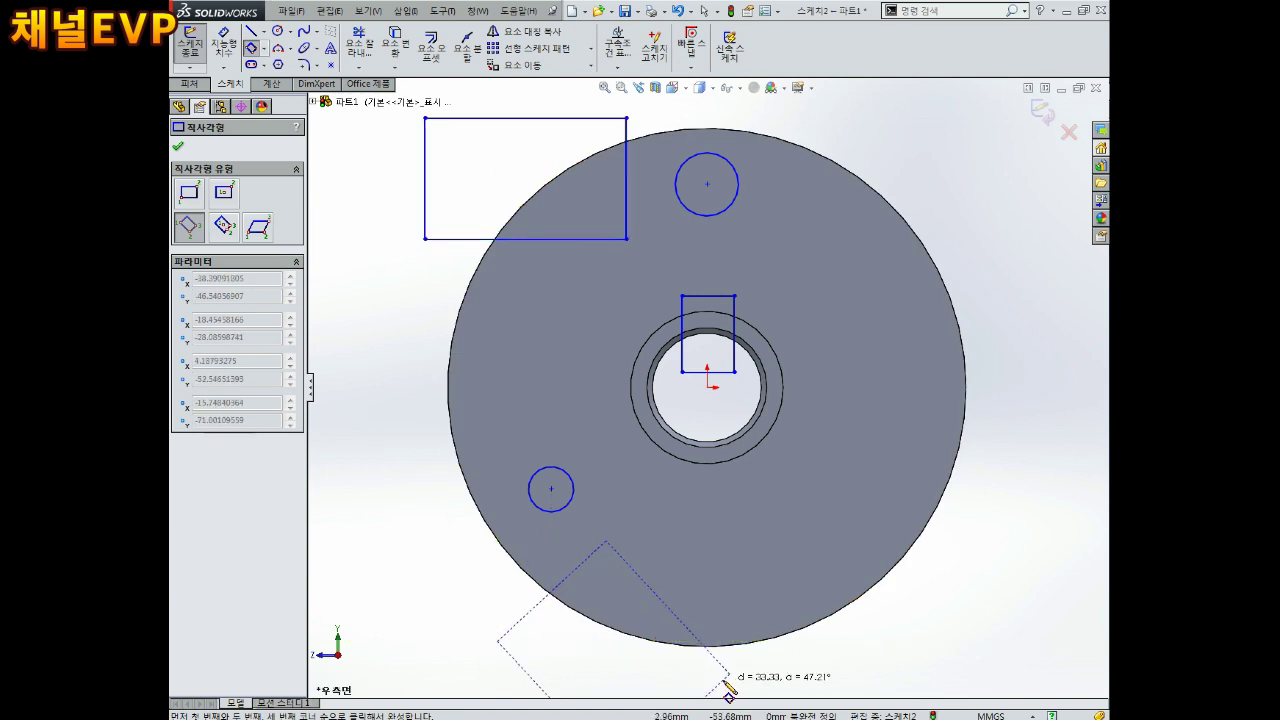
pyautogui.press('z')
pyautogui.click(740, 658)
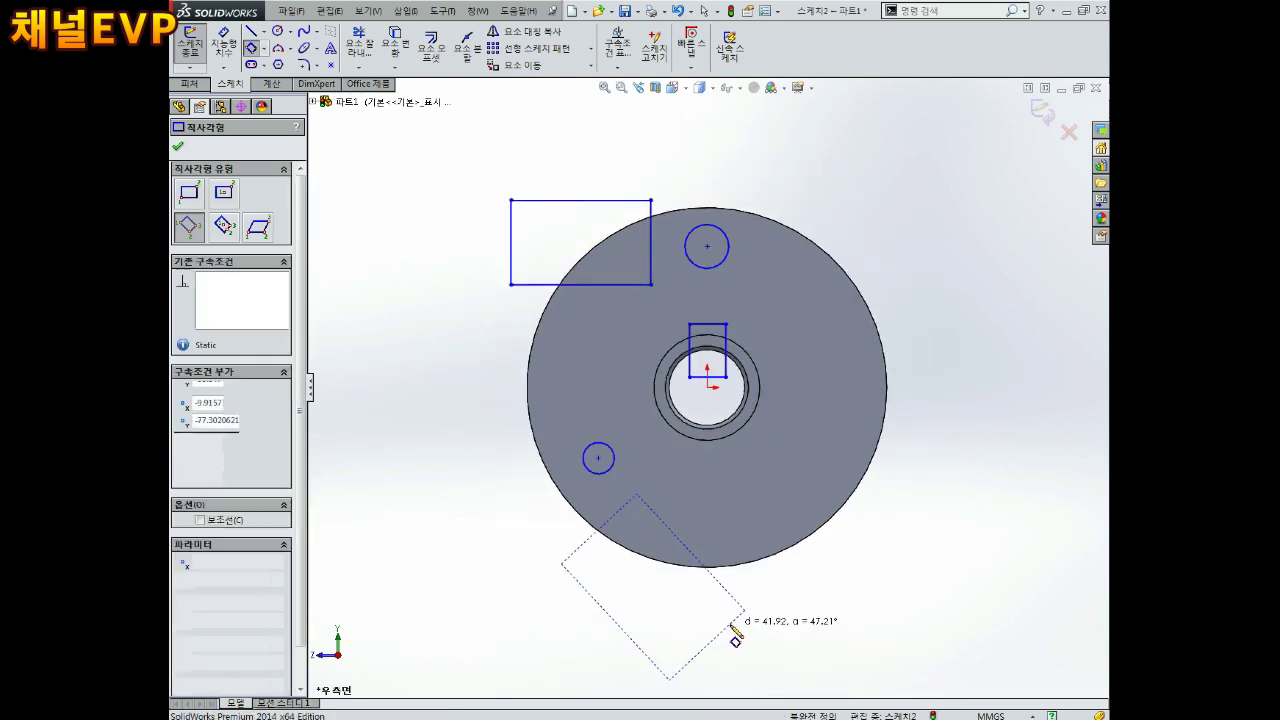
pyautogui.press('Escape')
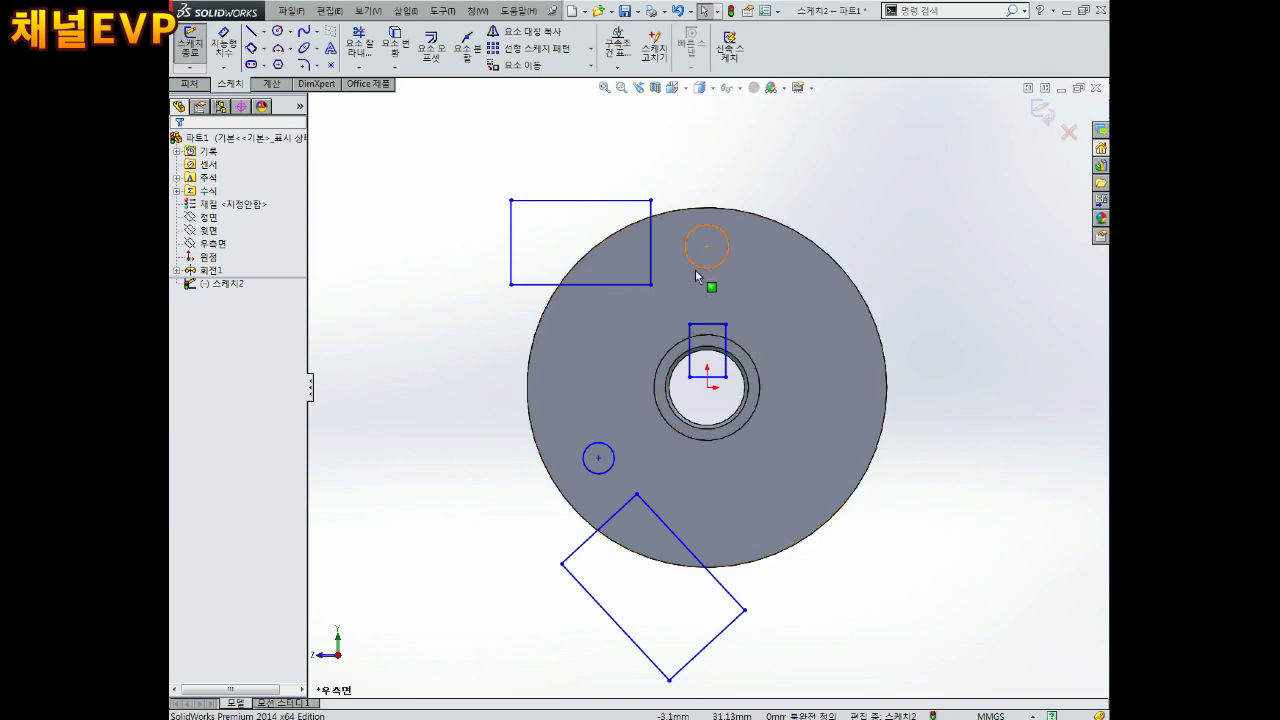
pyautogui.click(263, 48)
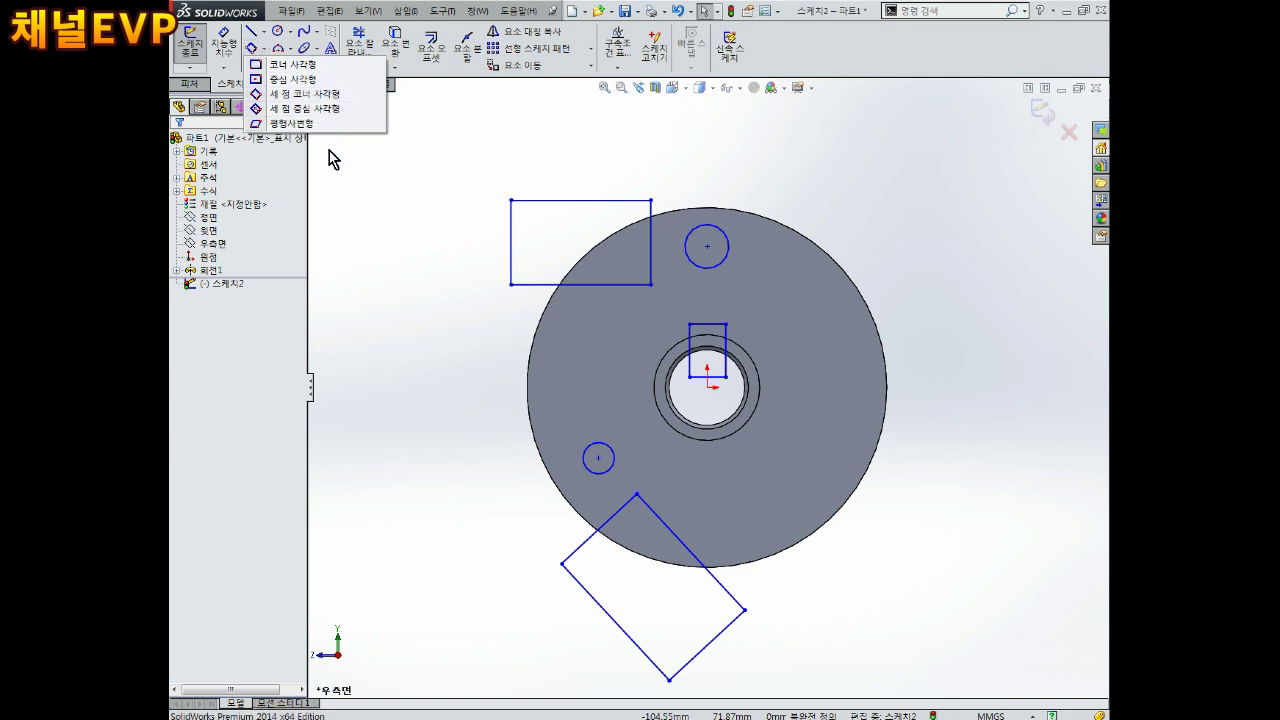
# Draw a centreline from the disc centre toward the small lower-left hole.
pyautogui.click(340, 191)
pyautogui.scroll(2, 751, 337)
pyautogui.scroll(-4, 745, 350)
pyautogui.scroll(2, 739, 360)
pyautogui.scroll(-2, 712, 388)
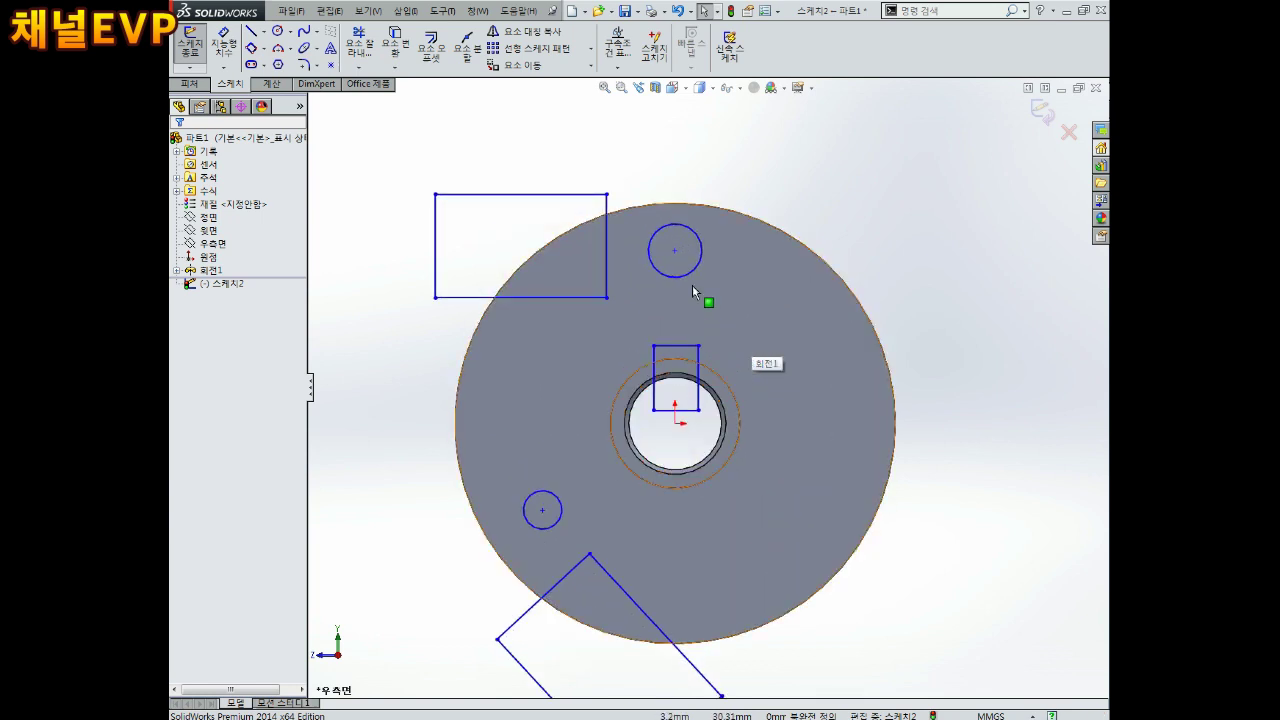
pyautogui.click(675, 256)
pyautogui.press('Escape')
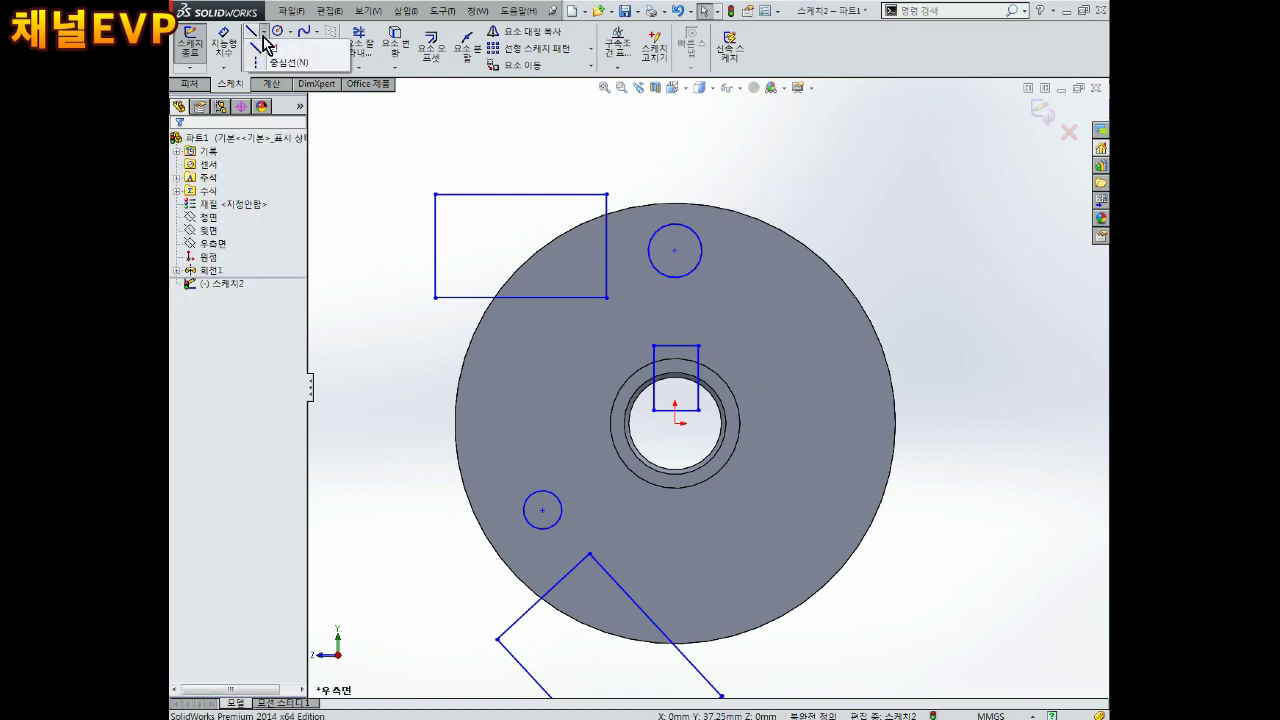
pyautogui.click(264, 48)
pyautogui.click(265, 47)
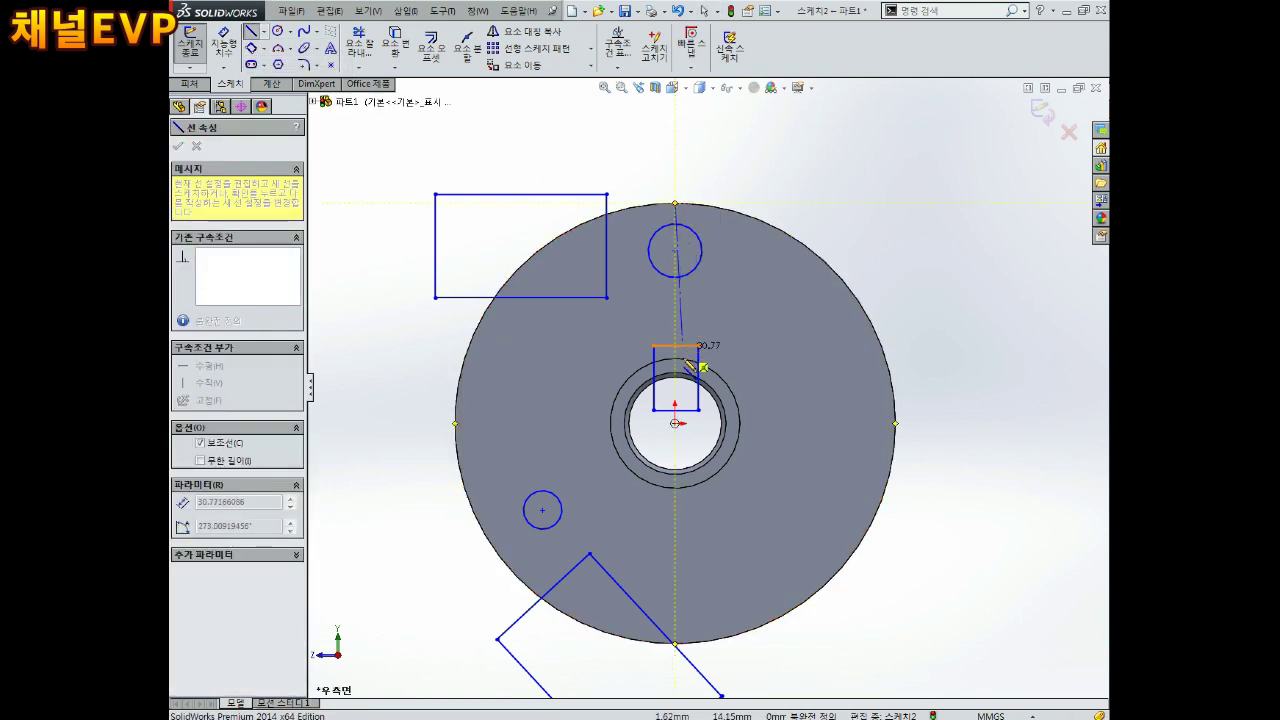
pyautogui.click(675, 423)
pyautogui.click(519, 578)
pyautogui.press('Escape')
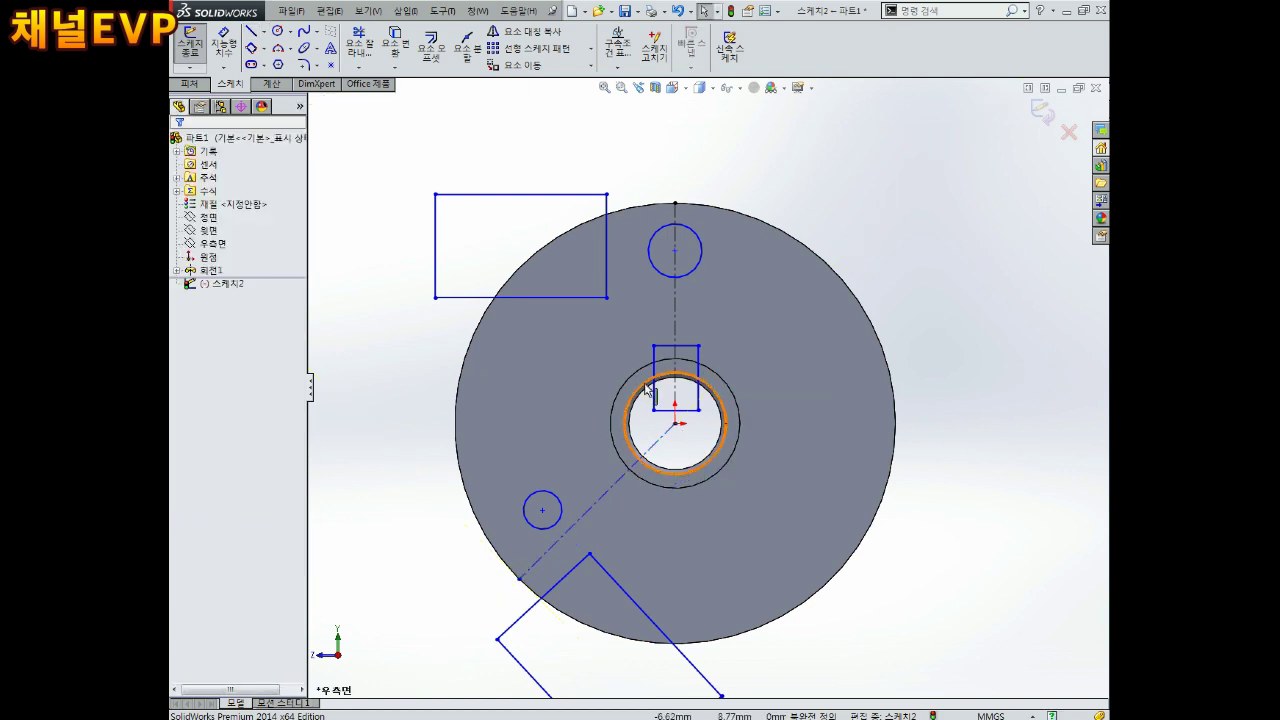
# Drag the top circle onto the vertical centreline.
pyautogui.scroll(1, 737, 466)
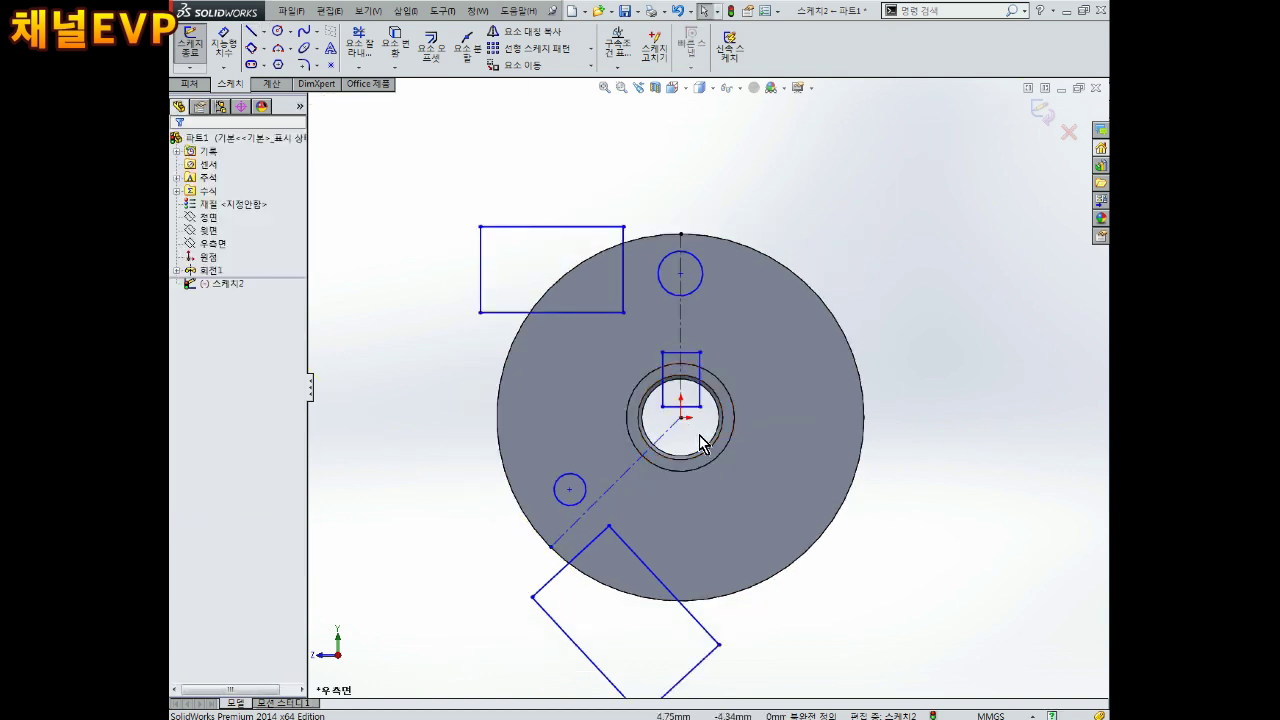
pyautogui.scroll(-1, 697, 433)
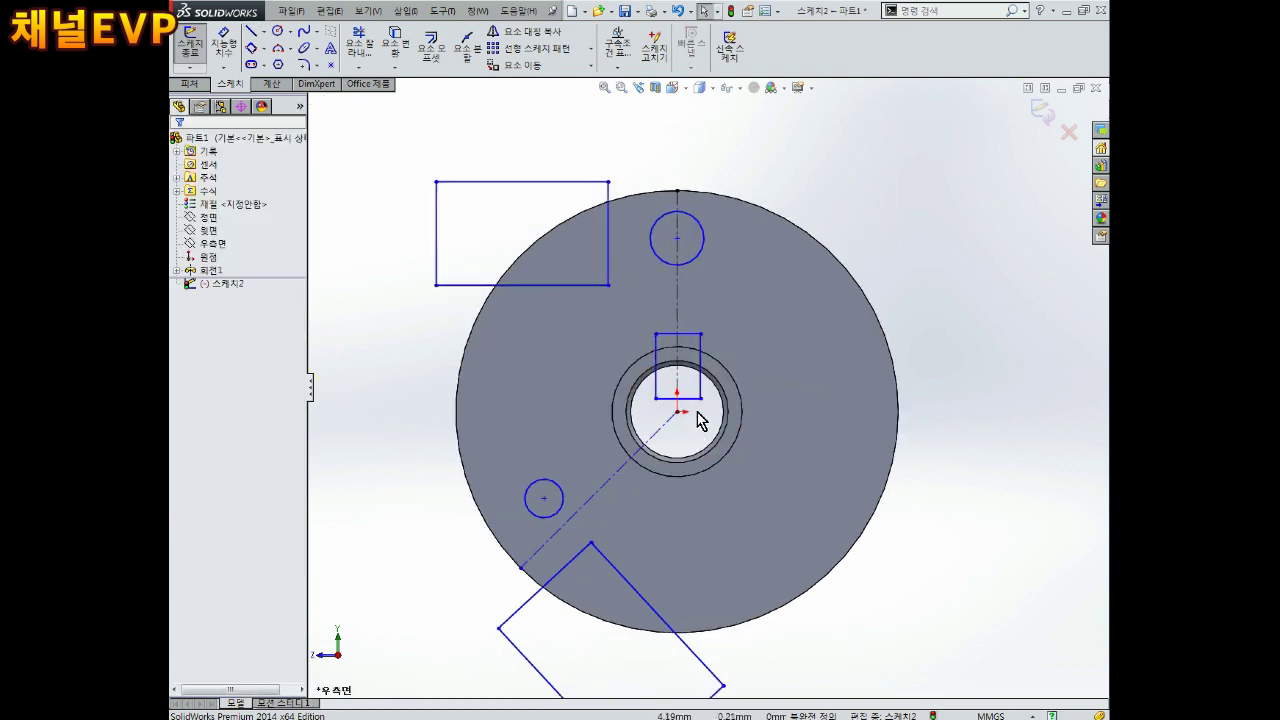
pyautogui.moveTo(677, 239)
pyautogui.mouseDown()
pyautogui.moveTo(699, 289)
pyautogui.moveTo(679, 272)
pyautogui.mouseUp()
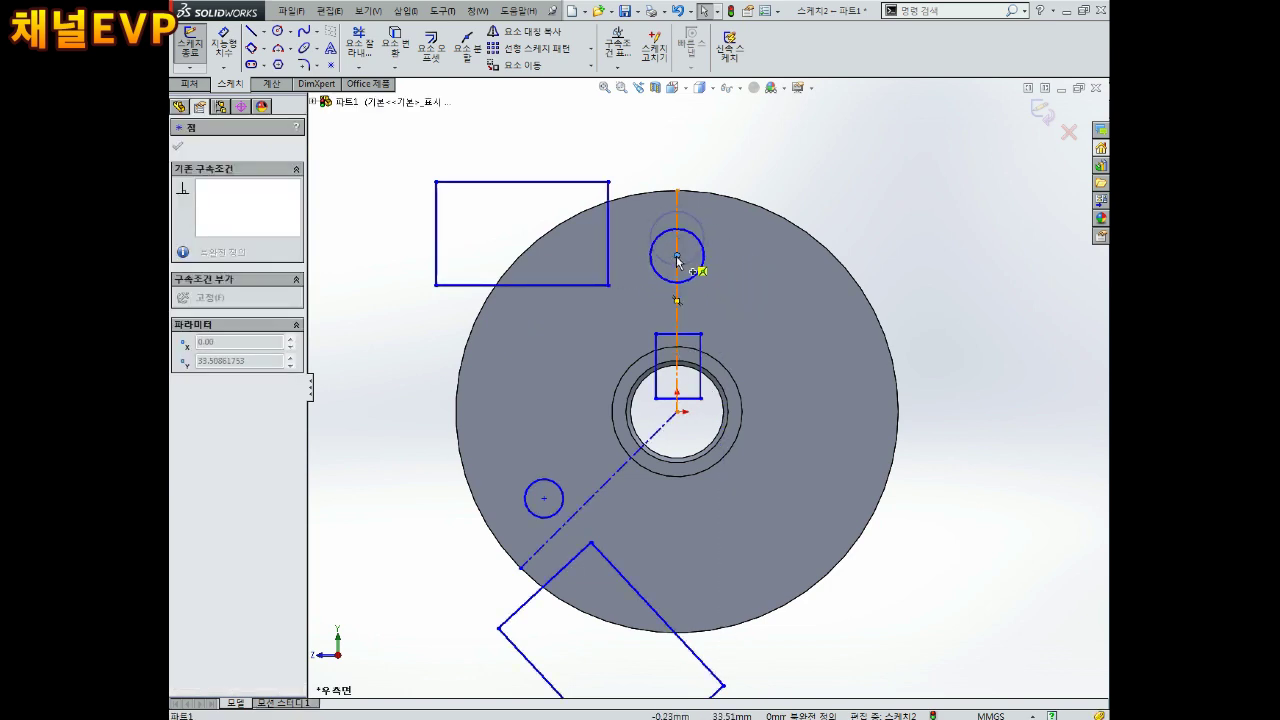
# Slide the top circle onto the centreline and give the keyway a 6 mm width.
pyautogui.moveTo(677, 258); pyautogui.dragTo(703, 277)
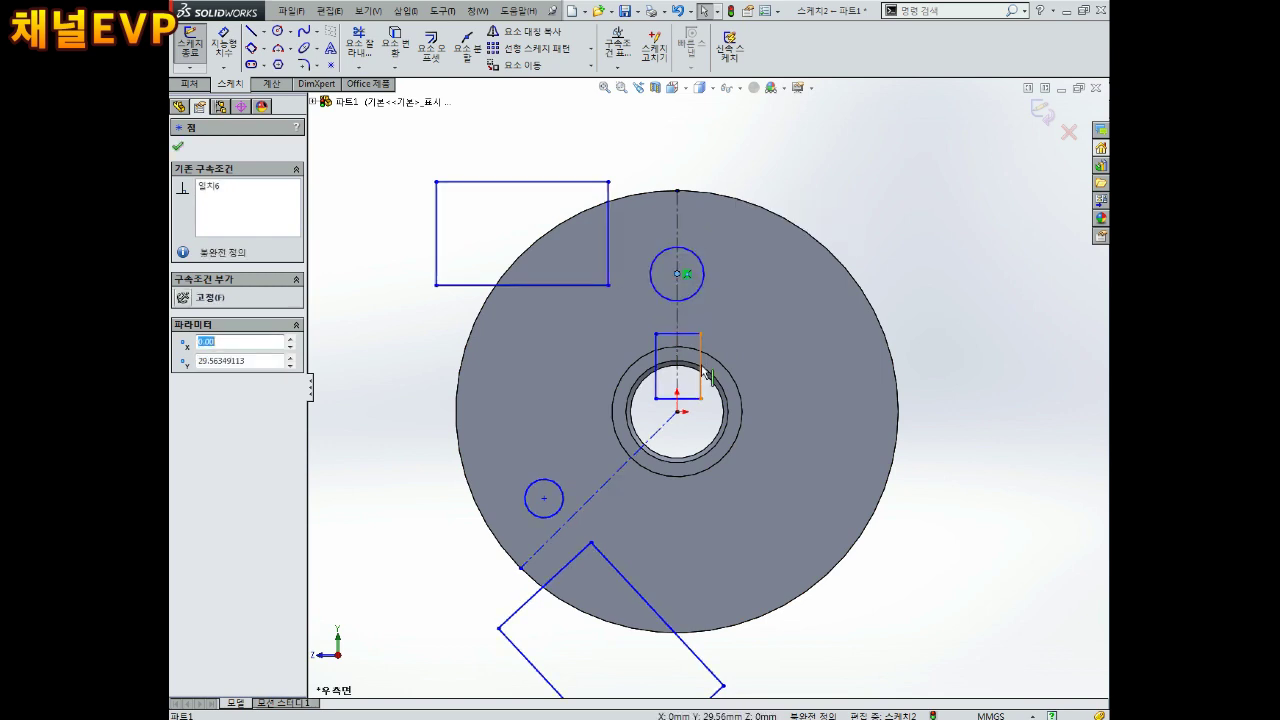
pyautogui.scroll(-2, 700, 354)
pyautogui.click(755, 357)
pyautogui.click(757, 286)
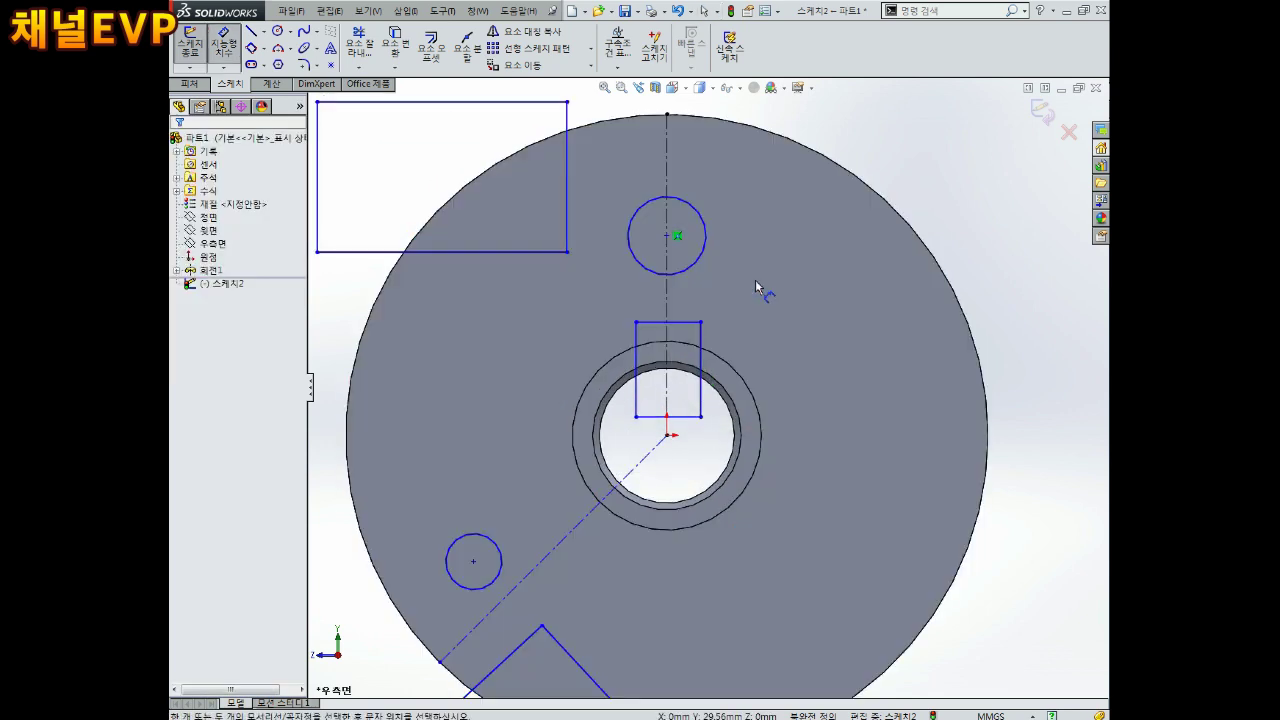
pyautogui.click(697, 329)
pyautogui.click(697, 305)
pyautogui.write('6')
pyautogui.press('Return')
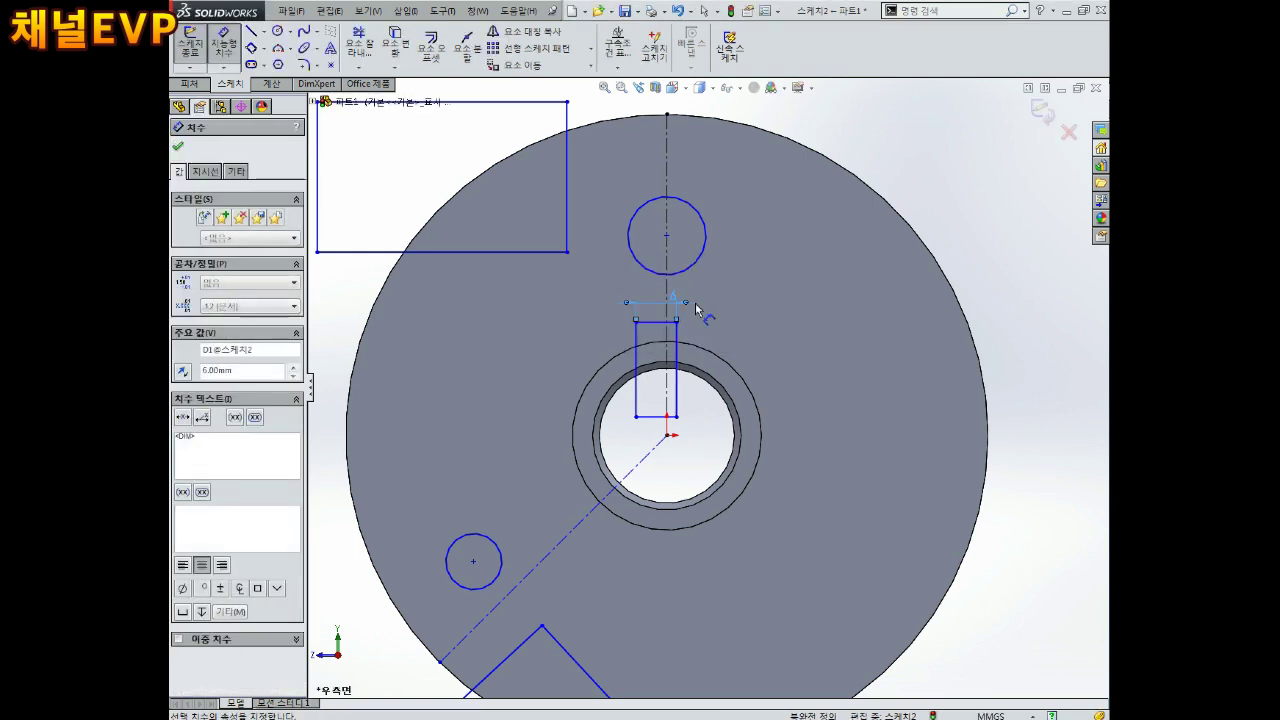
# Offset the keyway's side edge 3 mm from the vertical centreline.
pyautogui.click(668, 388)
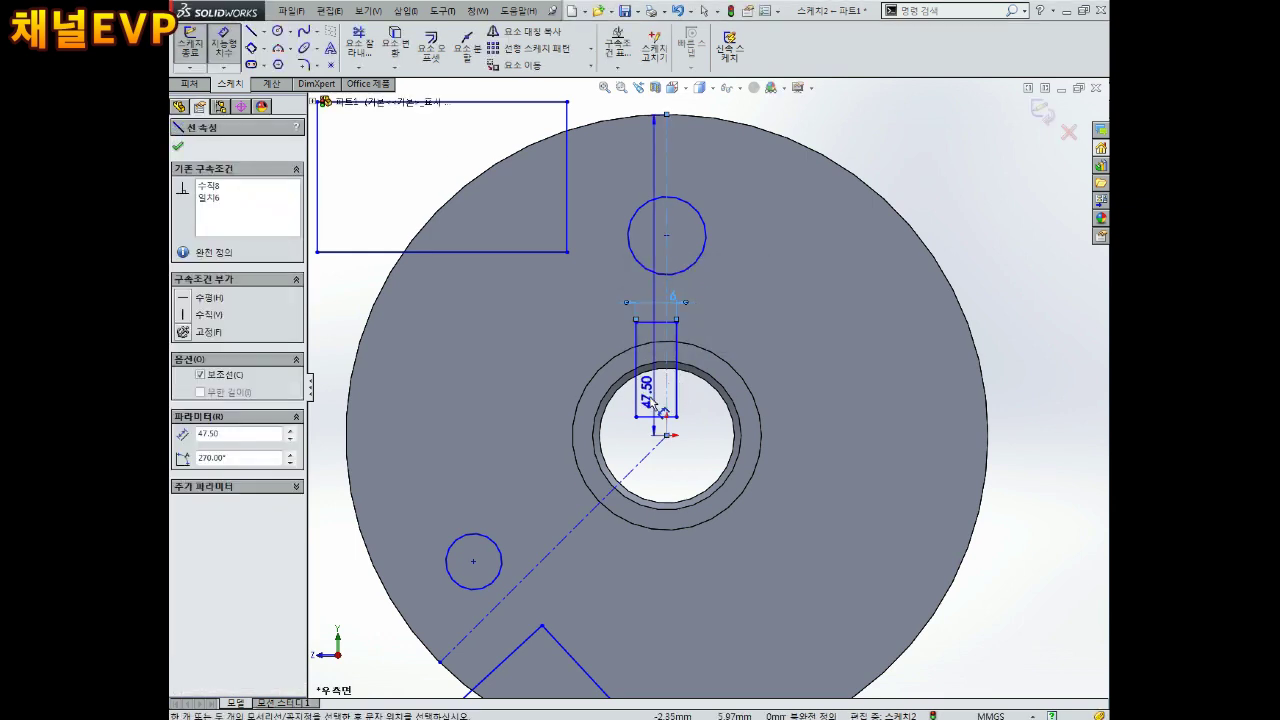
pyautogui.click(637, 405)
pyautogui.click(641, 449)
pyautogui.write('3')
pyautogui.press('Return')
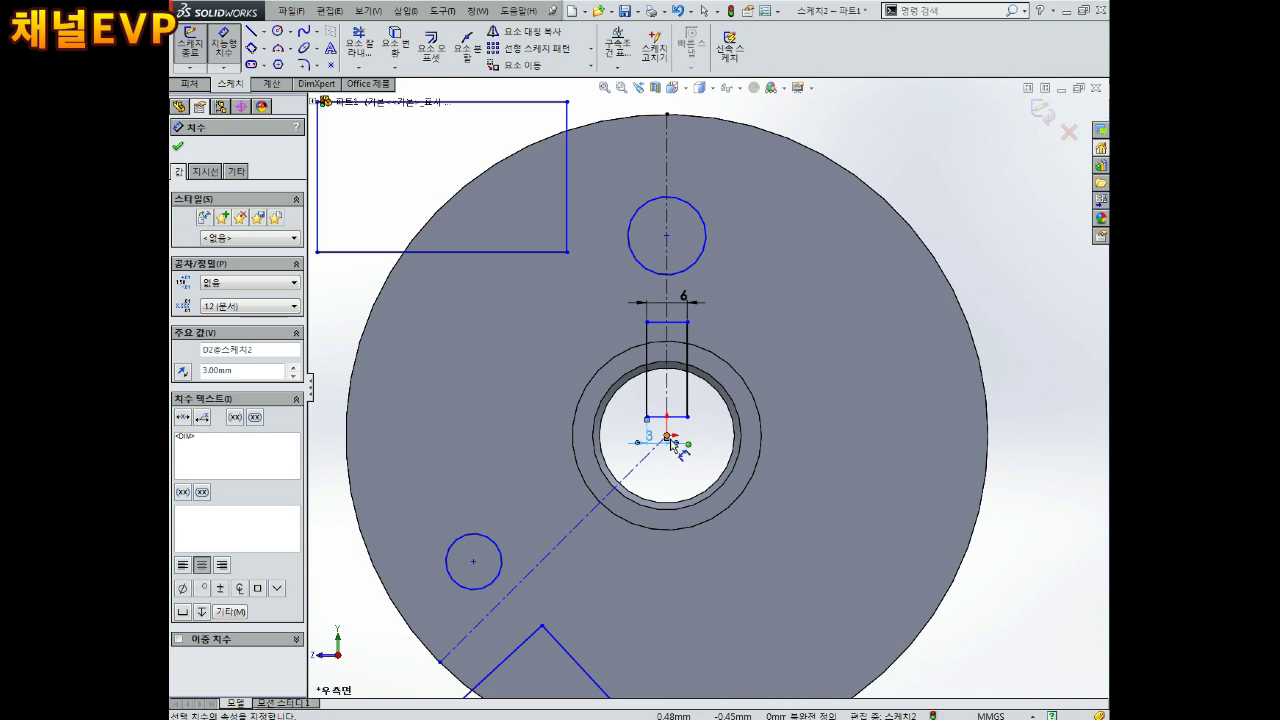
# Set the keyway height to 12.30 from the disc centre to its top edge.
pyautogui.click(668, 439)
pyautogui.click(681, 325)
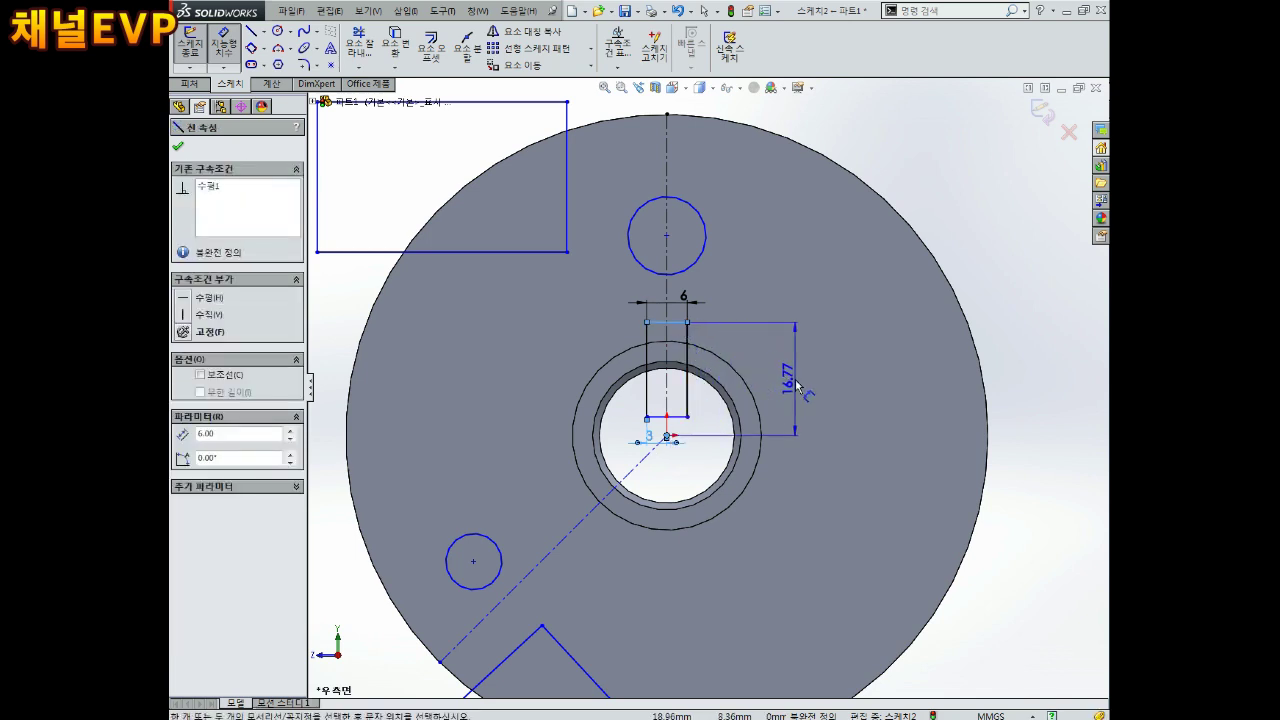
pyautogui.click(795, 386)
pyautogui.write('12.3')
pyautogui.press('Return')
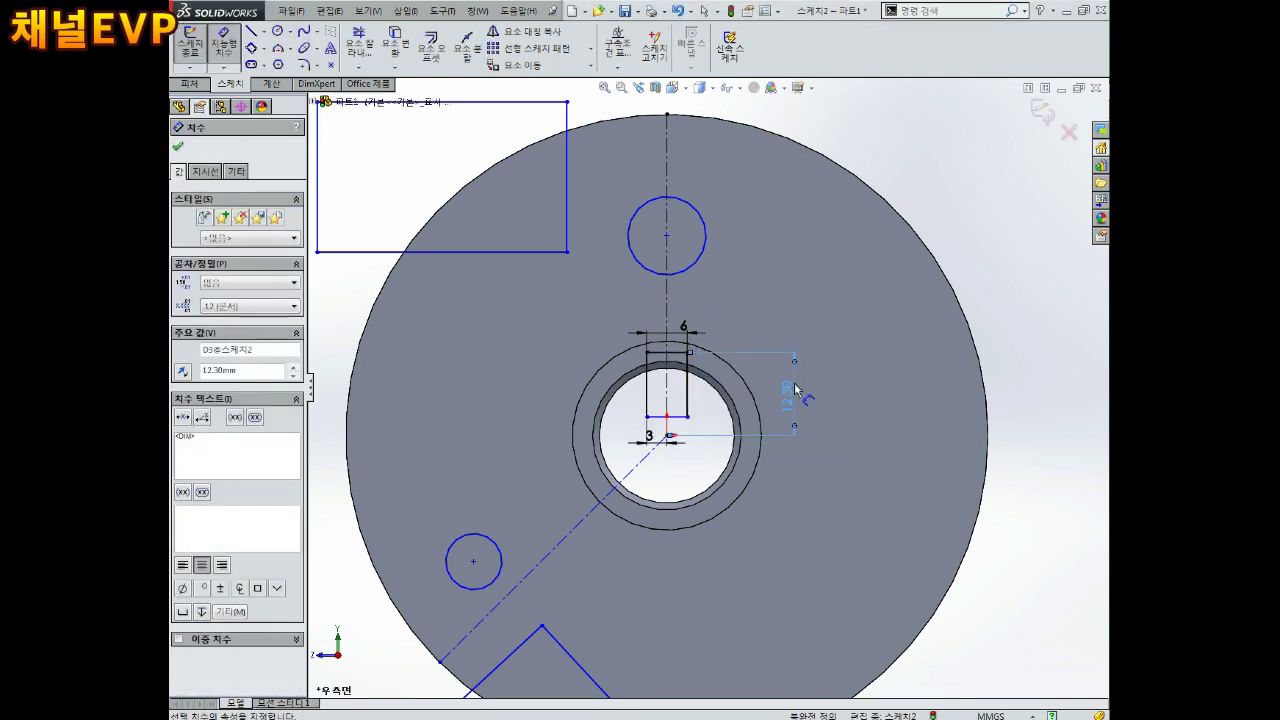
pyautogui.scroll(-2, 772, 405)
pyautogui.press('Escape')
# Nudge the keyway rectangle's corner point slightly.
pyautogui.click(683, 409)
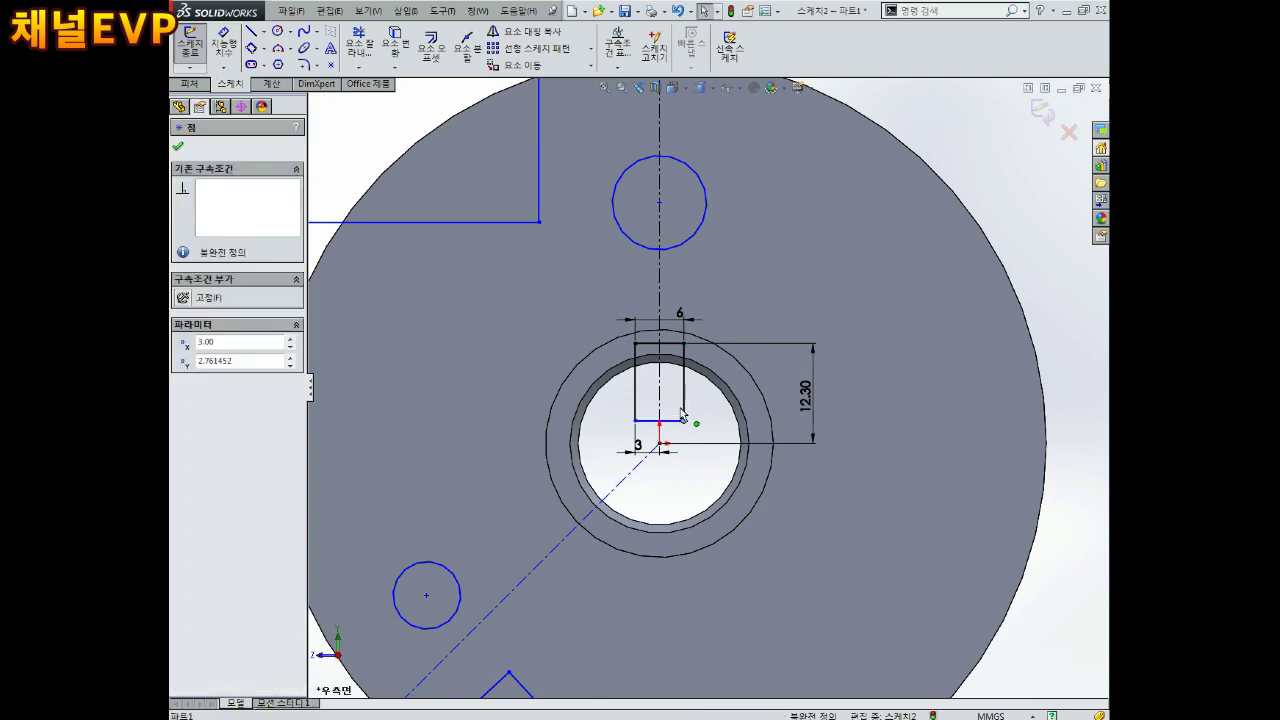
pyautogui.moveTo(681, 417); pyautogui.dragTo(681, 418)
pyautogui.scroll(2, 614, 337)
pyautogui.scroll(-1, 600, 310)
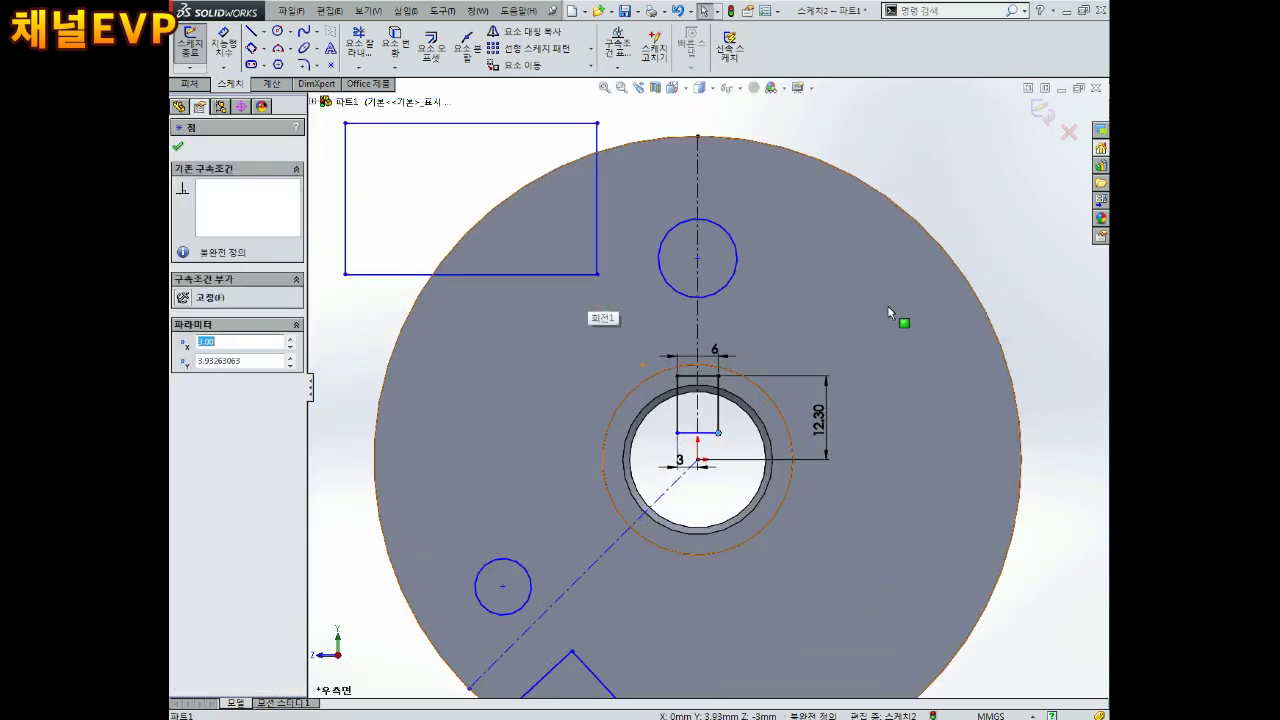
pyautogui.moveTo(856, 292); pyautogui.dragTo(829, 261, button='right')
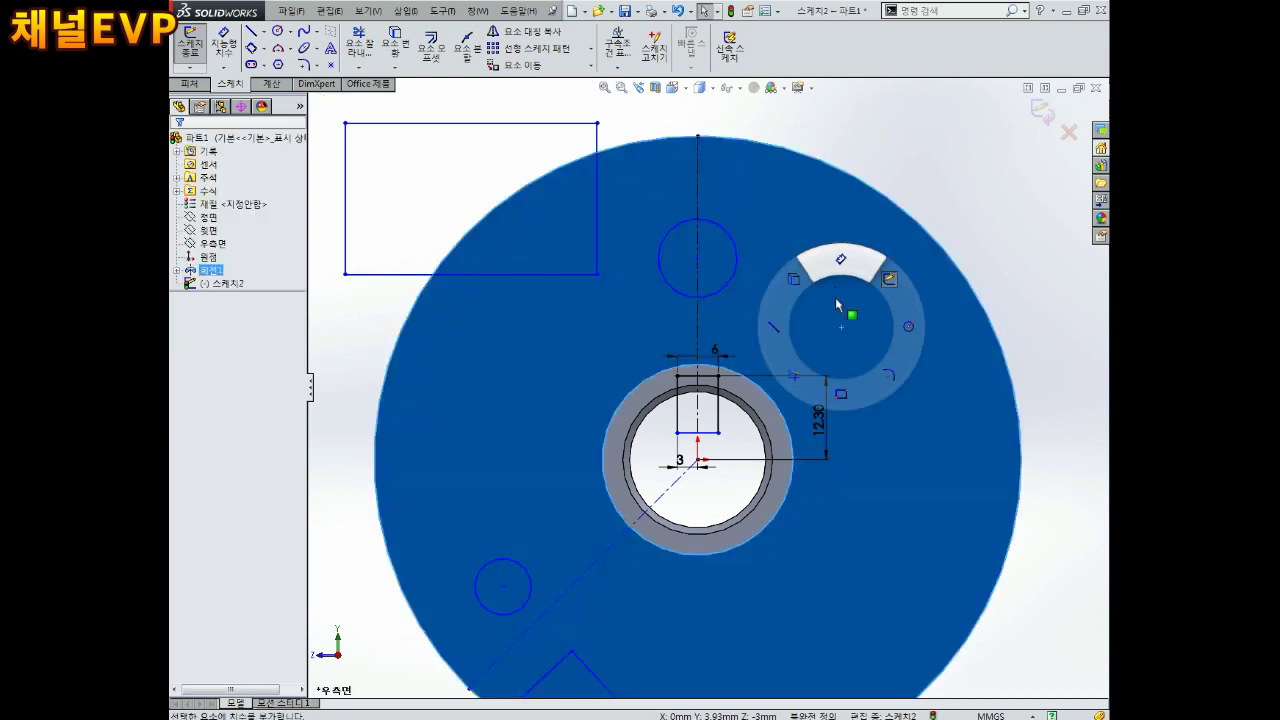
# Place the top circle's centre 39 mm above the disc centre.
pyautogui.click(699, 260)
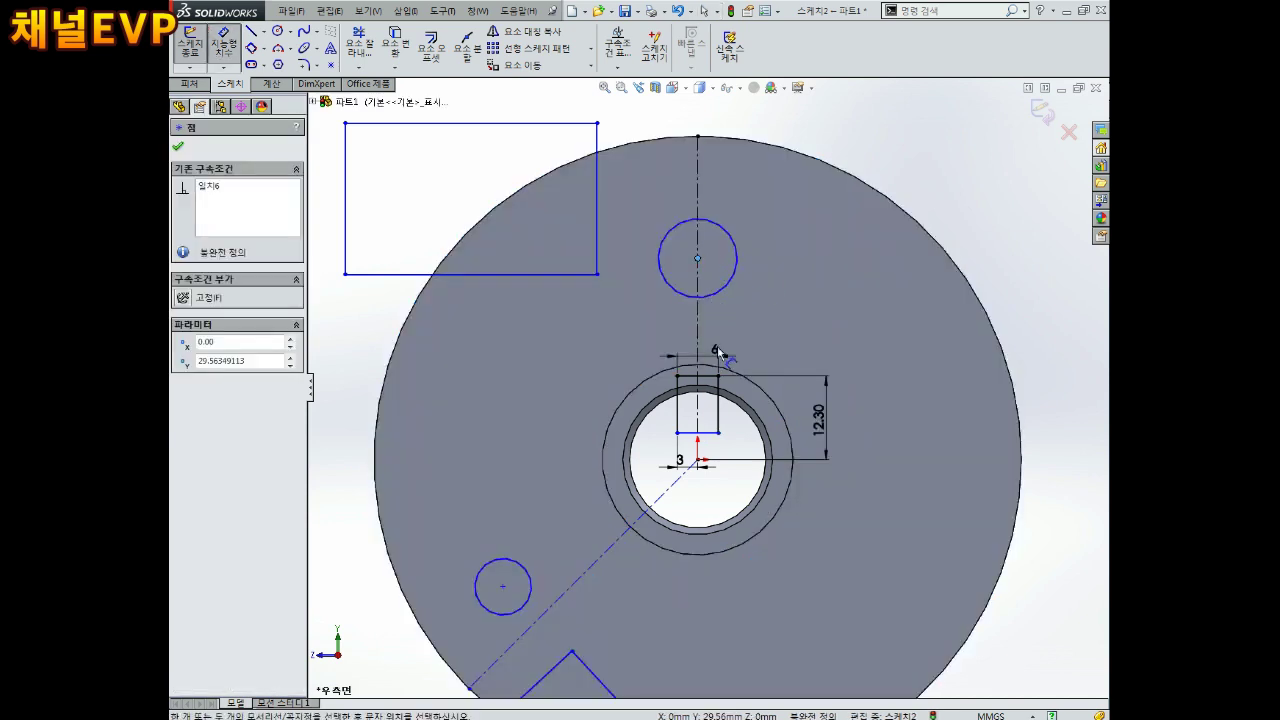
pyautogui.click(698, 461)
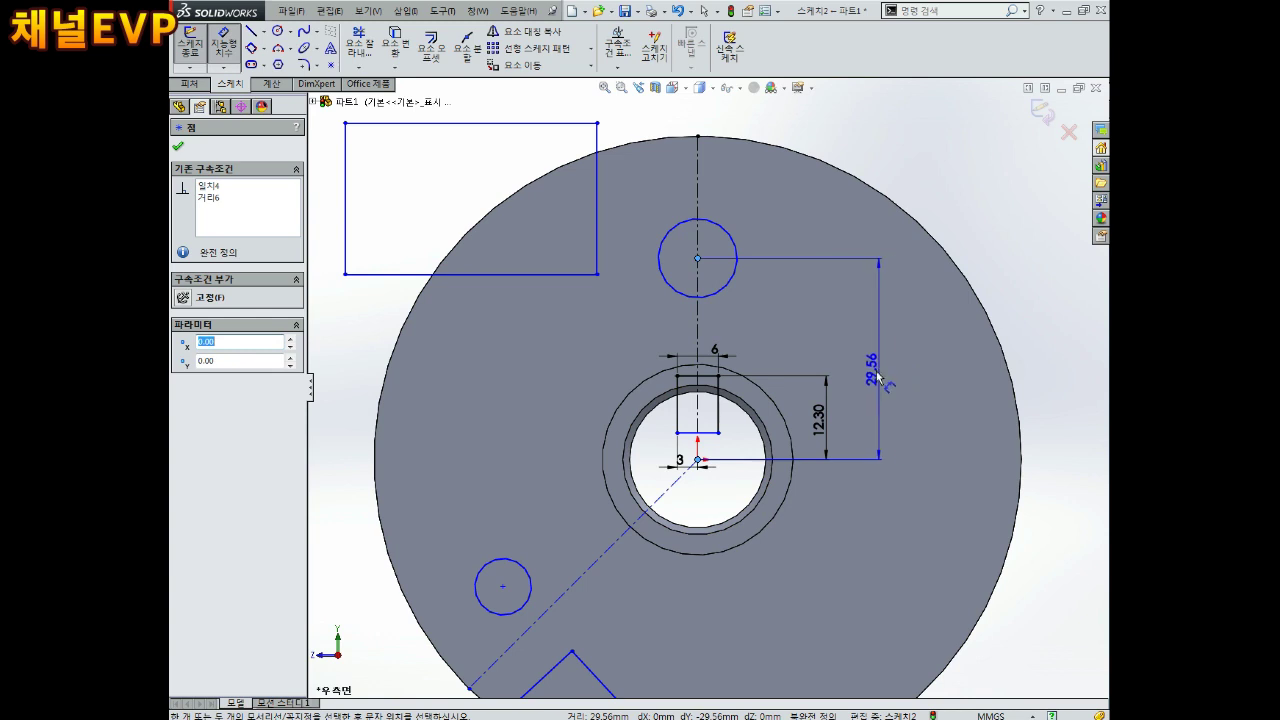
pyautogui.click(859, 373)
pyautogui.write('3.9')
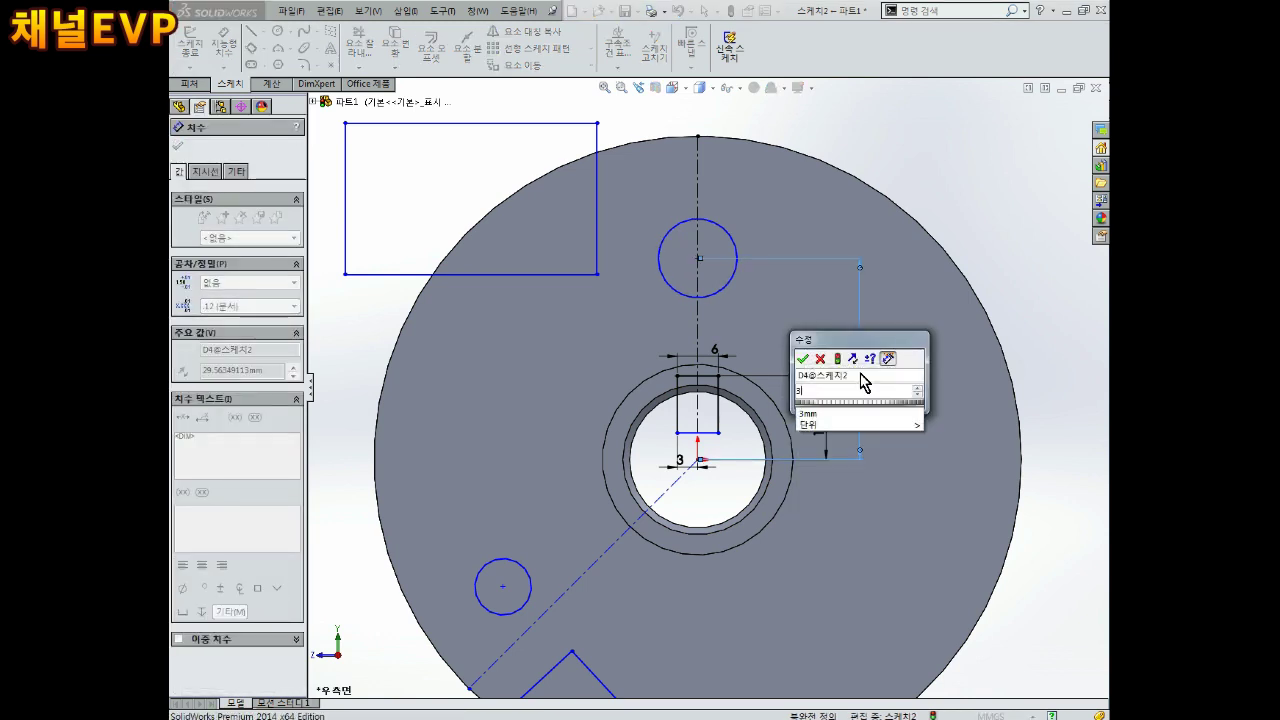
pyautogui.press('Return')
# Give the top circle a ⌀10 diameter.
pyautogui.click(736, 180)
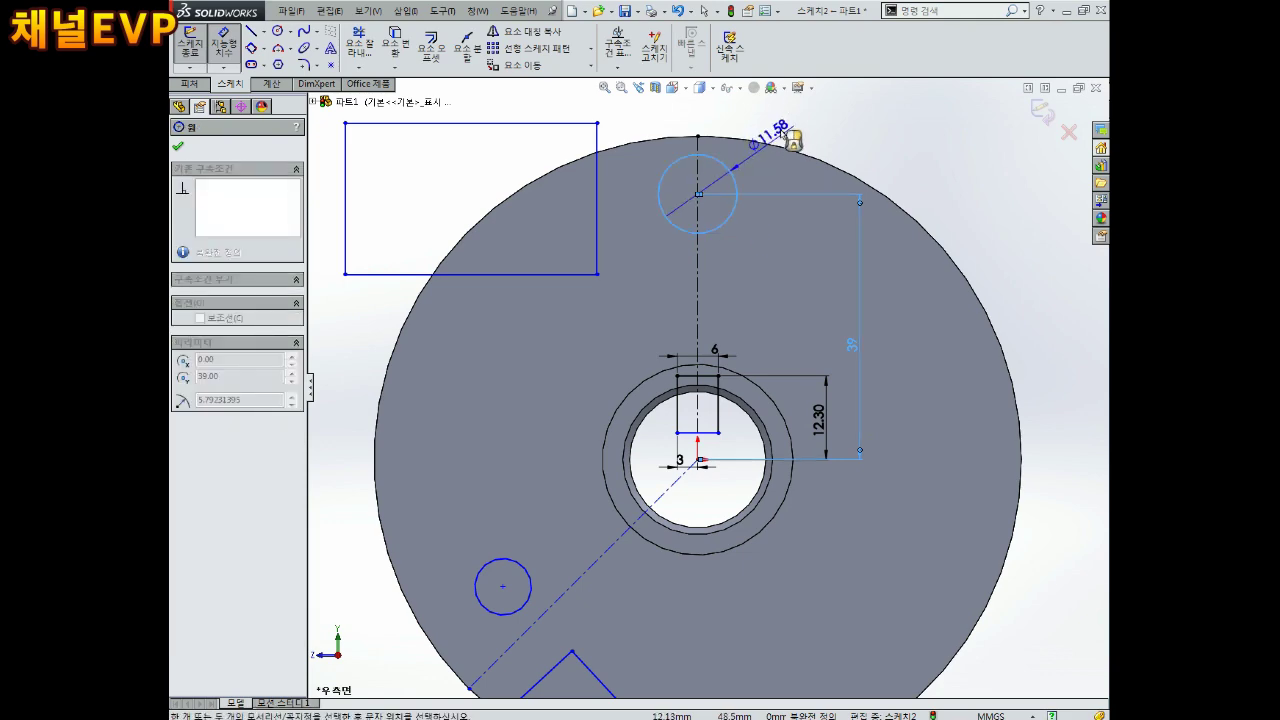
pyautogui.click(790, 123)
pyautogui.write('10')
pyautogui.press('Return')
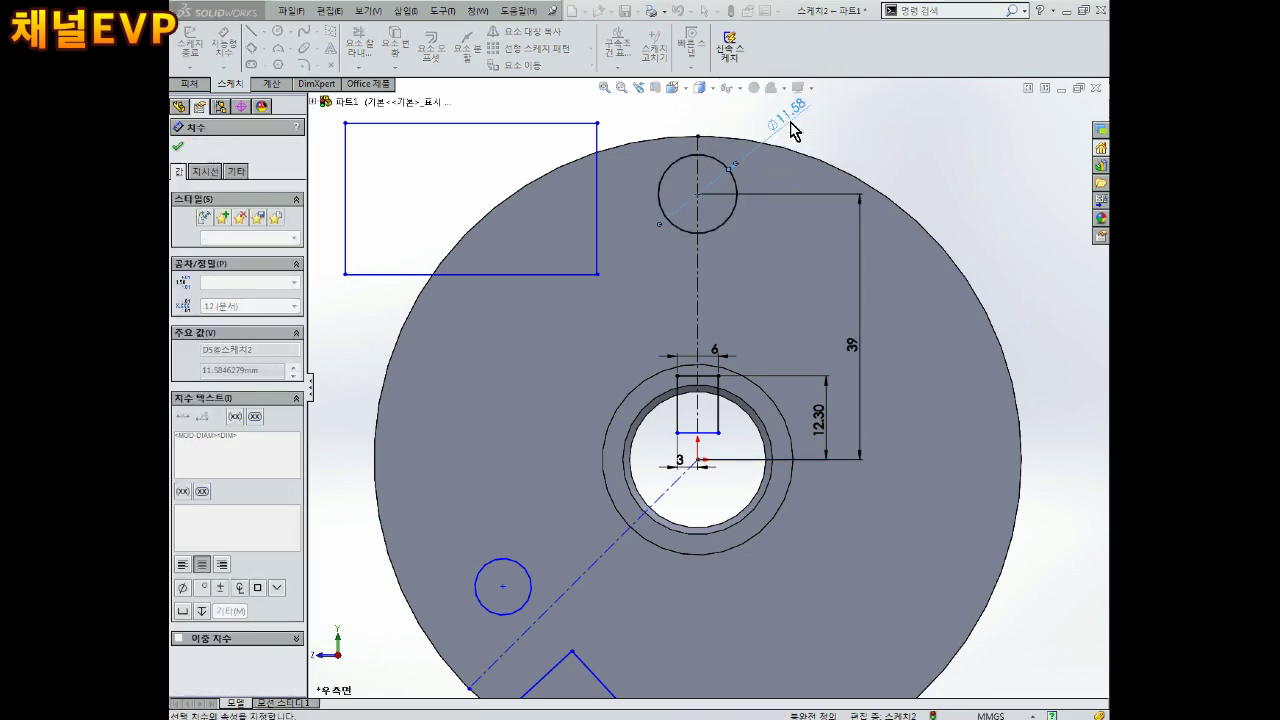
pyautogui.press('Escape')
pyautogui.scroll(3, 720, 300)
pyautogui.scroll(-3, 717, 300)
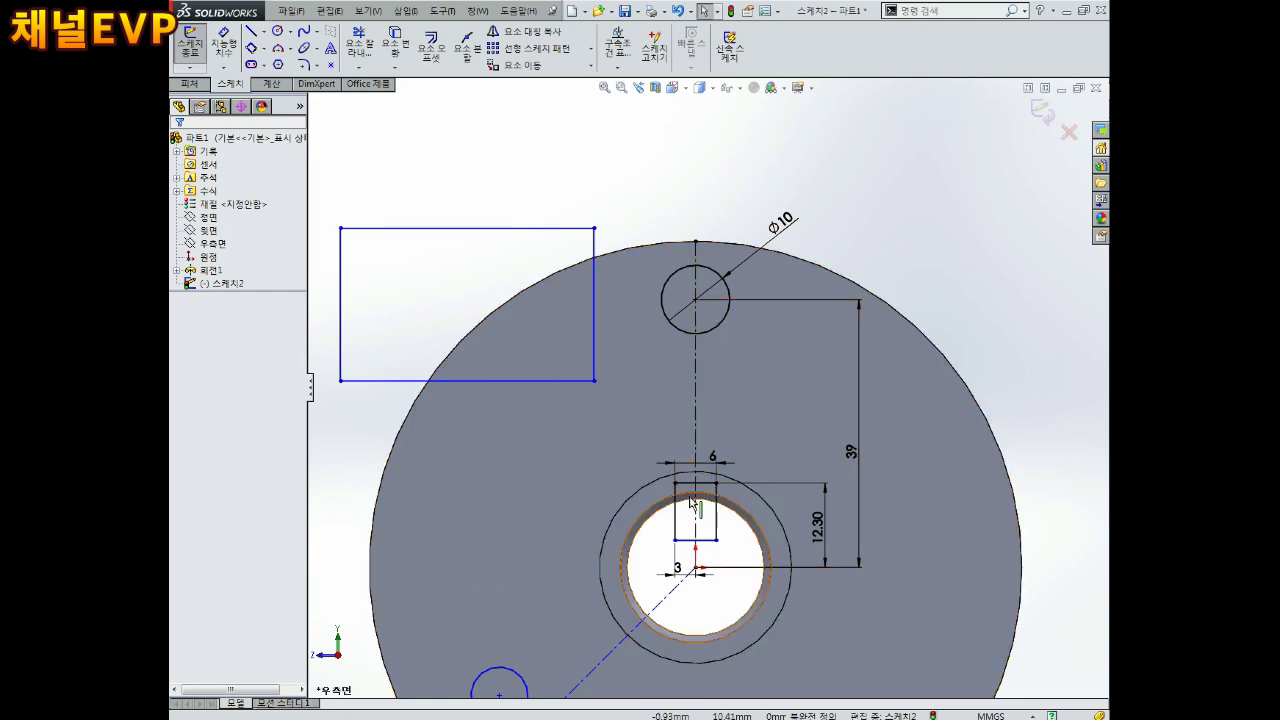
# Dimension the upper-left rectangle's right edge 15 mm from the vertical centreline.
pyautogui.scroll(3, 700, 450)
pyautogui.scroll(-3, 703, 445)
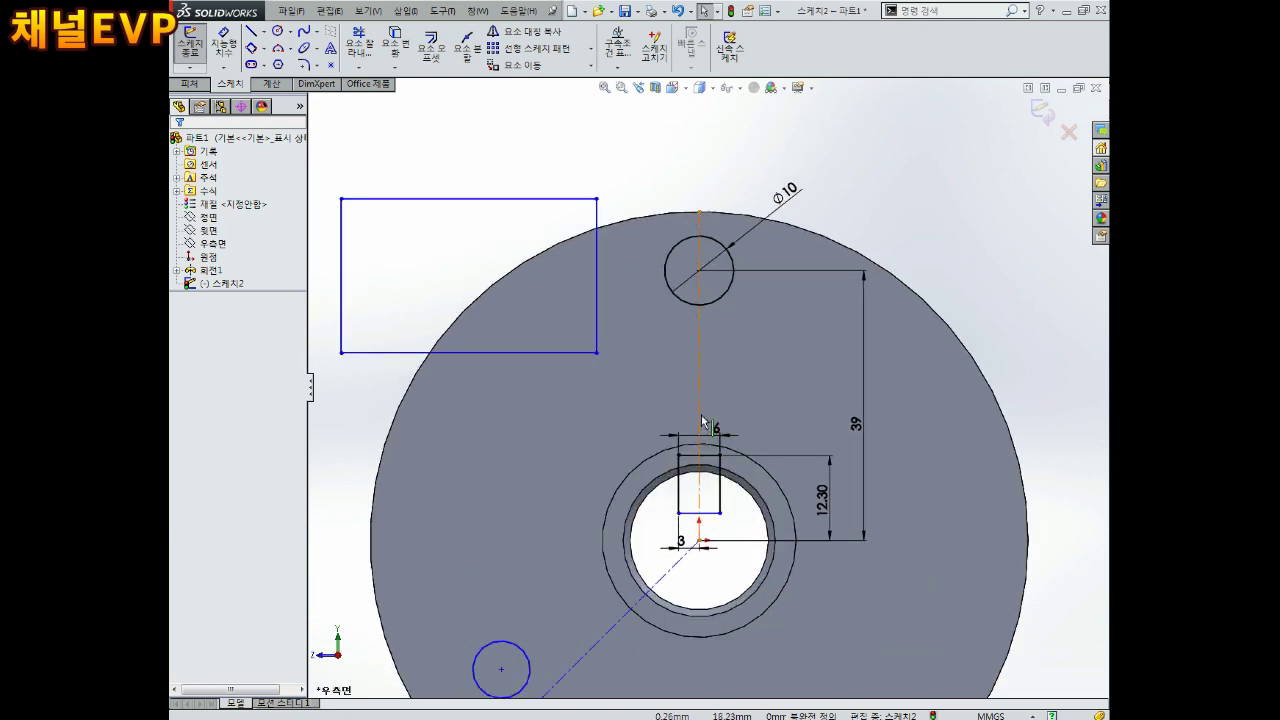
pyautogui.scroll(-1, 697, 432)
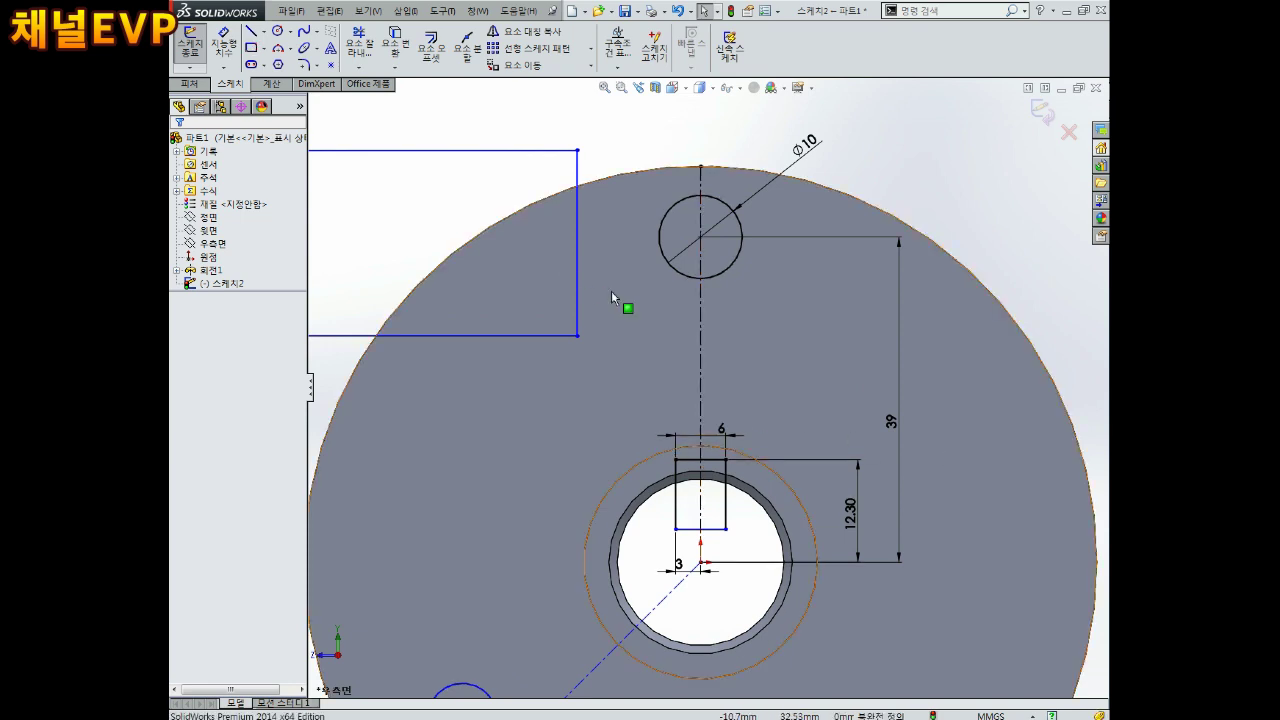
pyautogui.scroll(1, 600, 290)
pyautogui.scroll(-1, 660, 360)
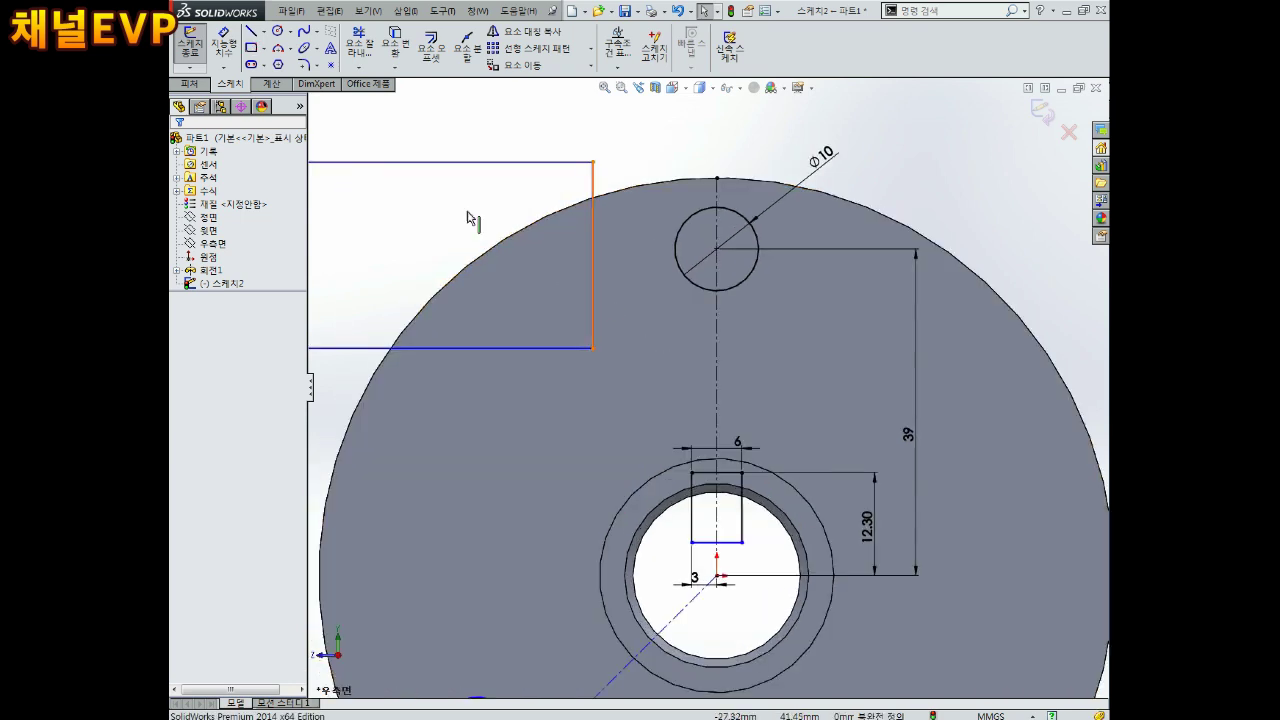
pyautogui.click(222, 45)
pyautogui.click(597, 303)
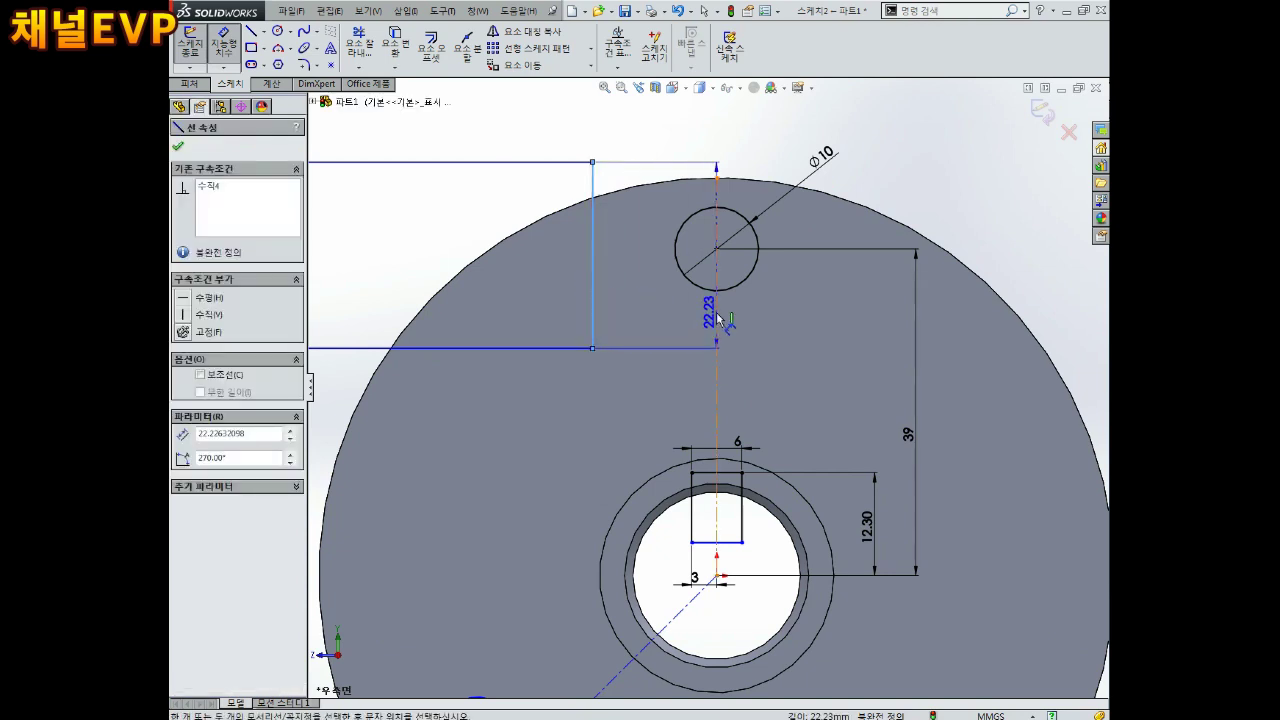
pyautogui.click(715, 318)
pyautogui.click(681, 322)
pyautogui.write('15')
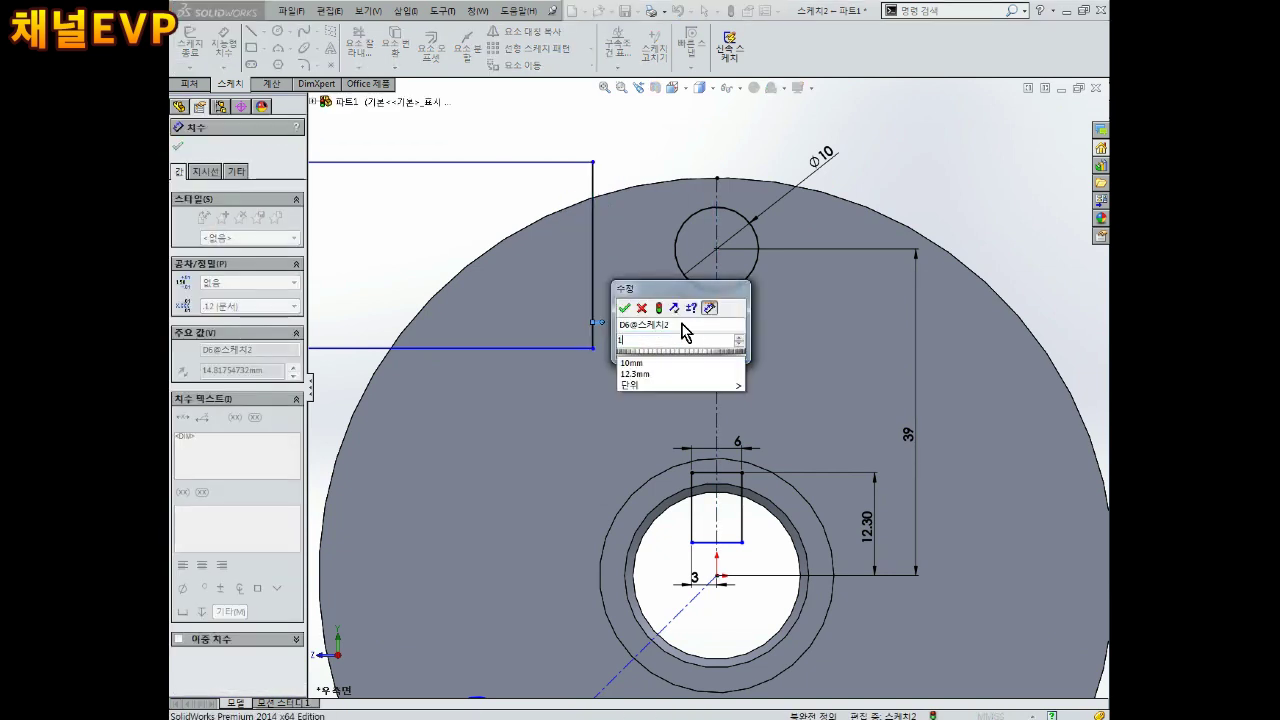
pyautogui.press('Return')
# Set the rectangle's bottom edge 33 mm above the disc centre.
pyautogui.scroll(2, 680, 390)
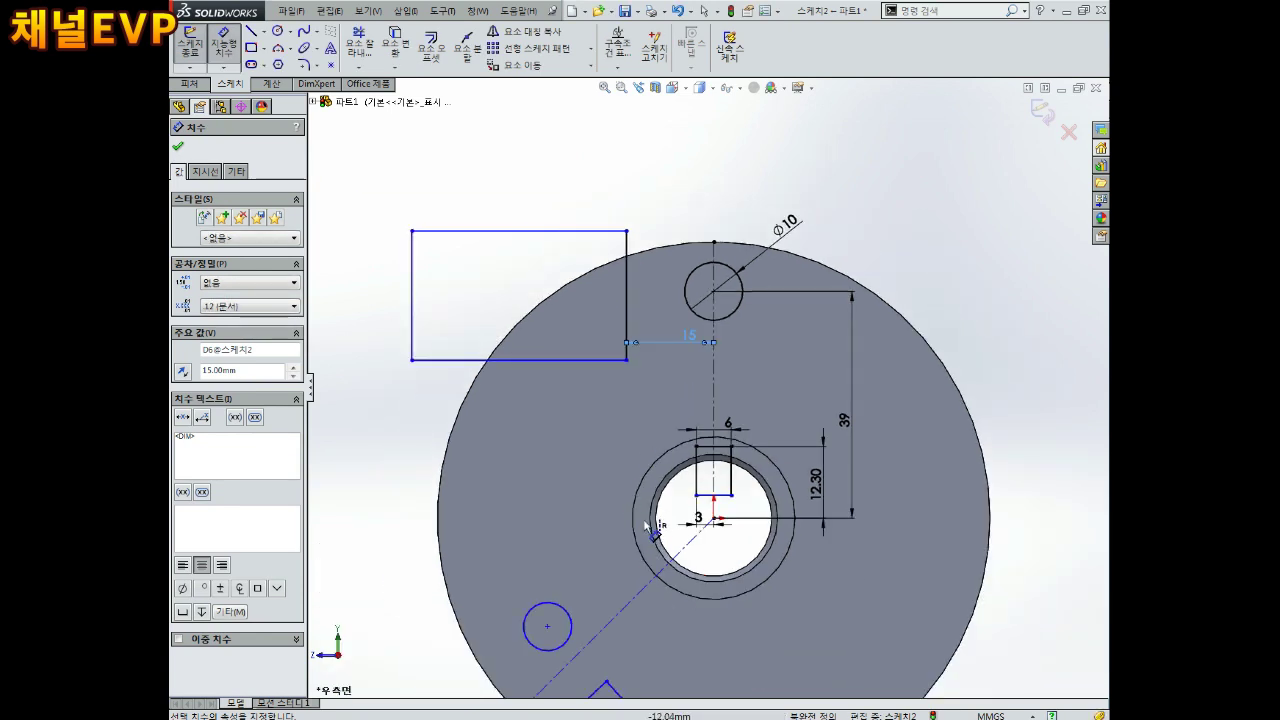
pyautogui.scroll(-2, 645, 524)
pyautogui.click(732, 514)
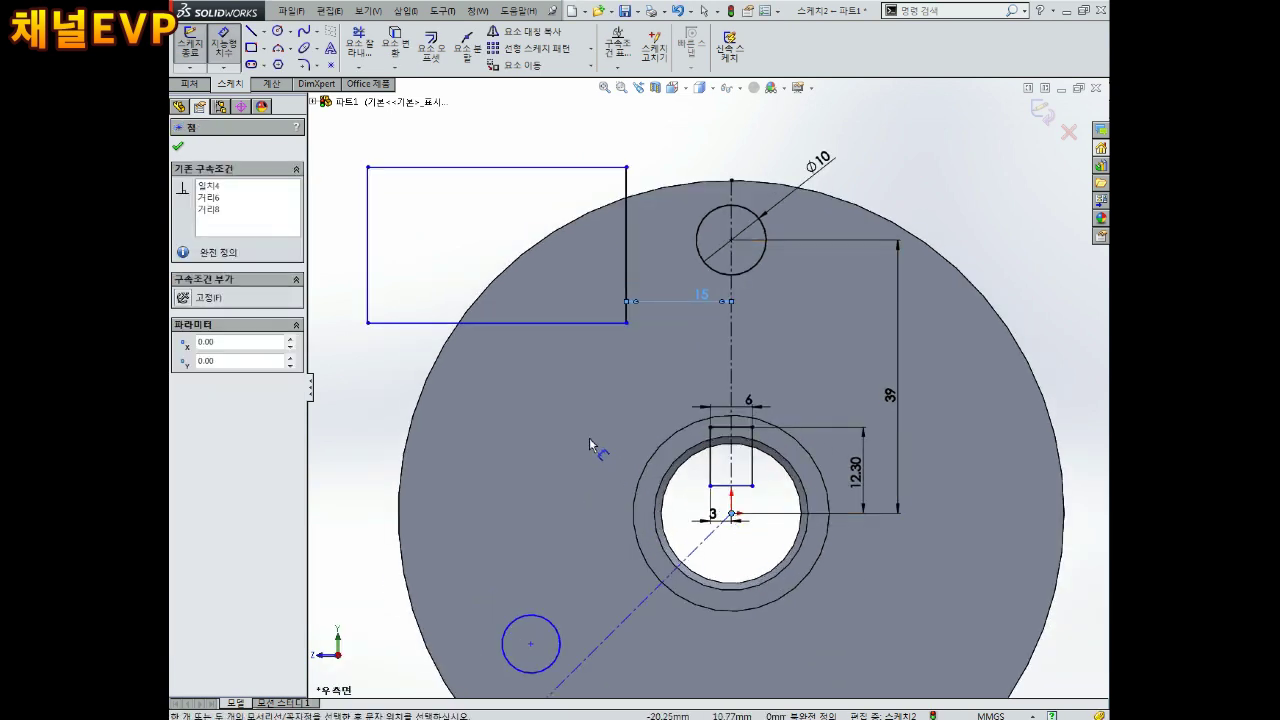
pyautogui.click(543, 324)
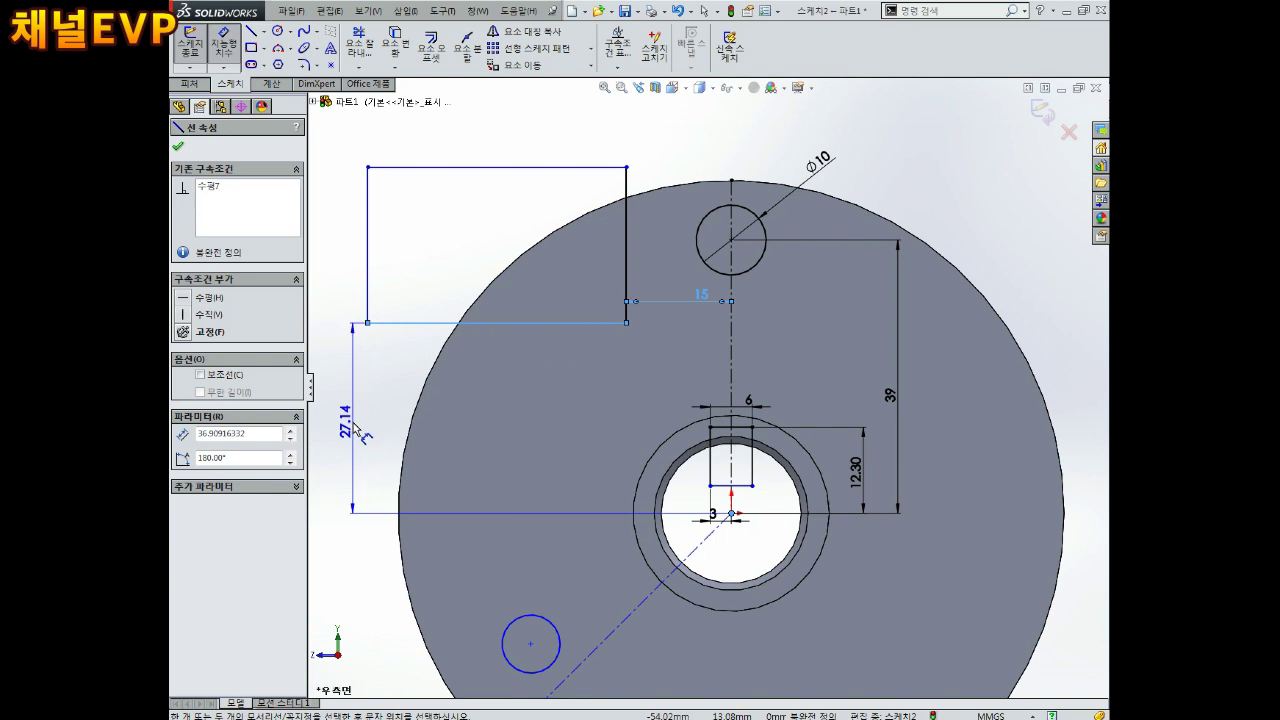
pyautogui.click(494, 437)
pyautogui.write('33')
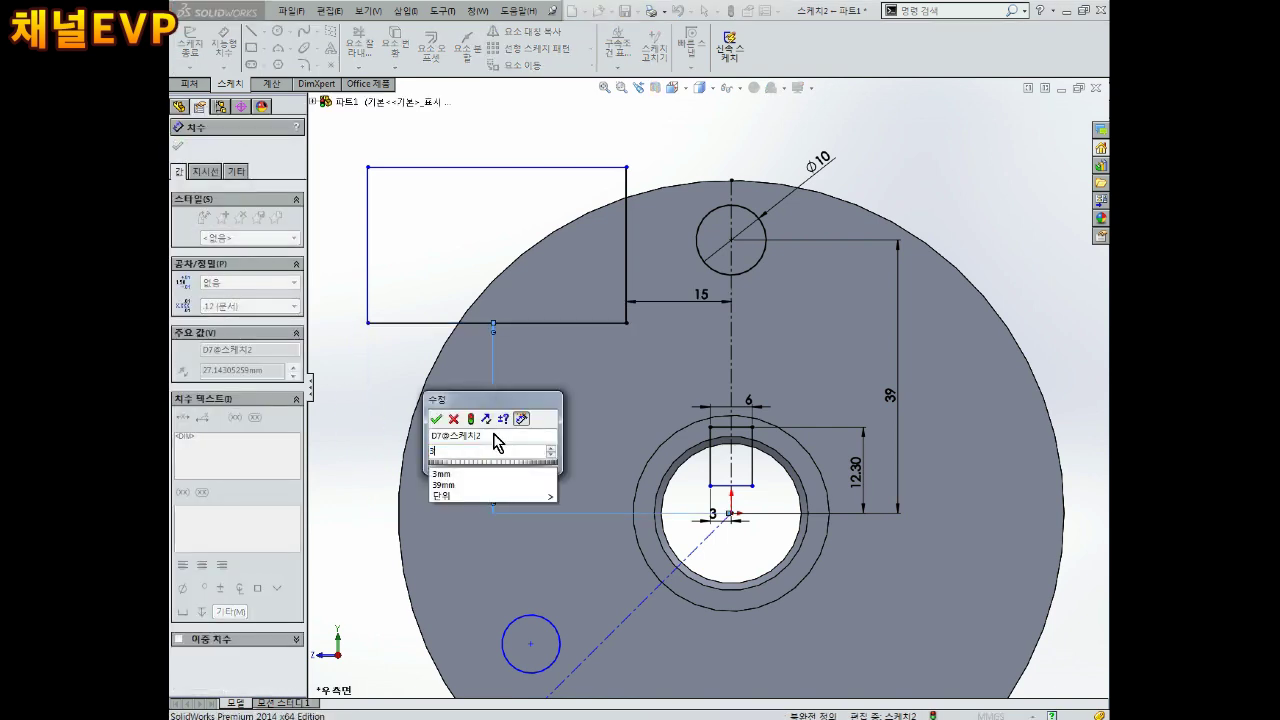
pyautogui.press('Return')
pyautogui.press('Escape')
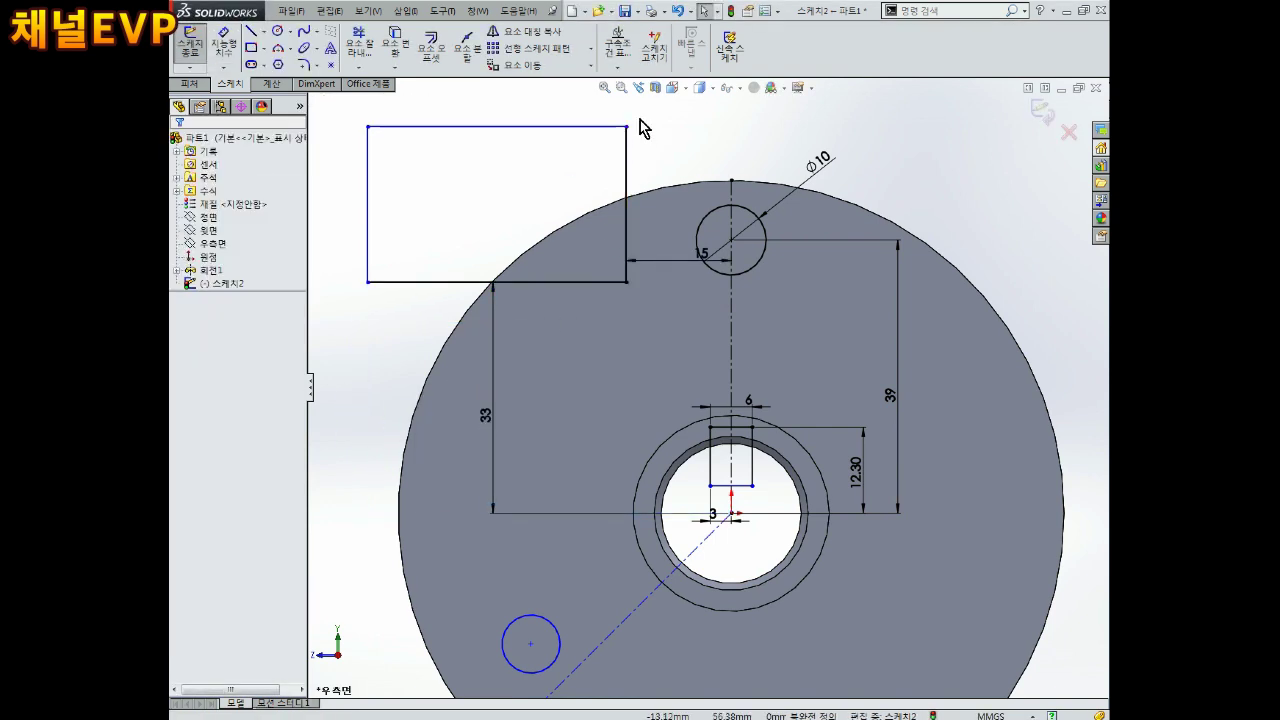
# Stretch the rectangle taller and move the 33 and 15 dimensions to clear spots.
pyautogui.moveTo(627, 127); pyautogui.dragTo(627, 100)
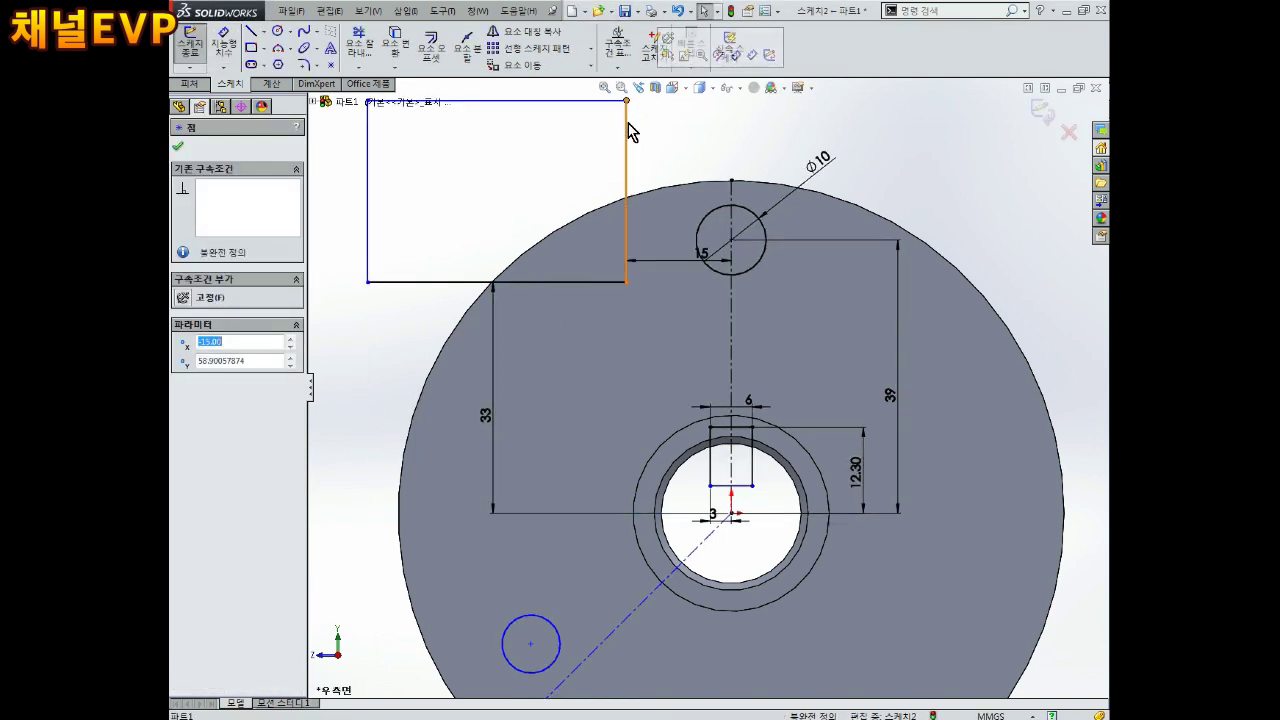
pyautogui.click(500, 425)
pyautogui.moveTo(503, 428); pyautogui.dragTo(525, 420)
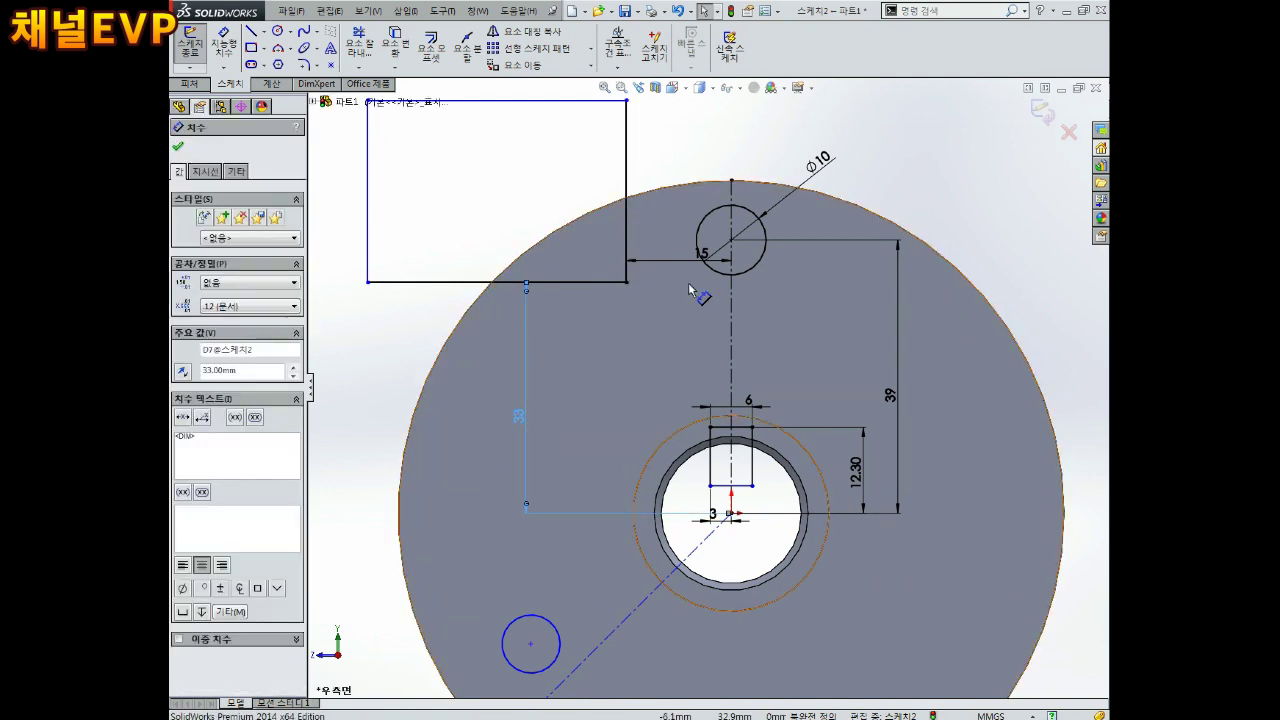
pyautogui.moveTo(702, 254); pyautogui.dragTo(685, 208)
pyautogui.moveTo(683, 153); pyautogui.dragTo(690, 145)
pyautogui.press('Escape')
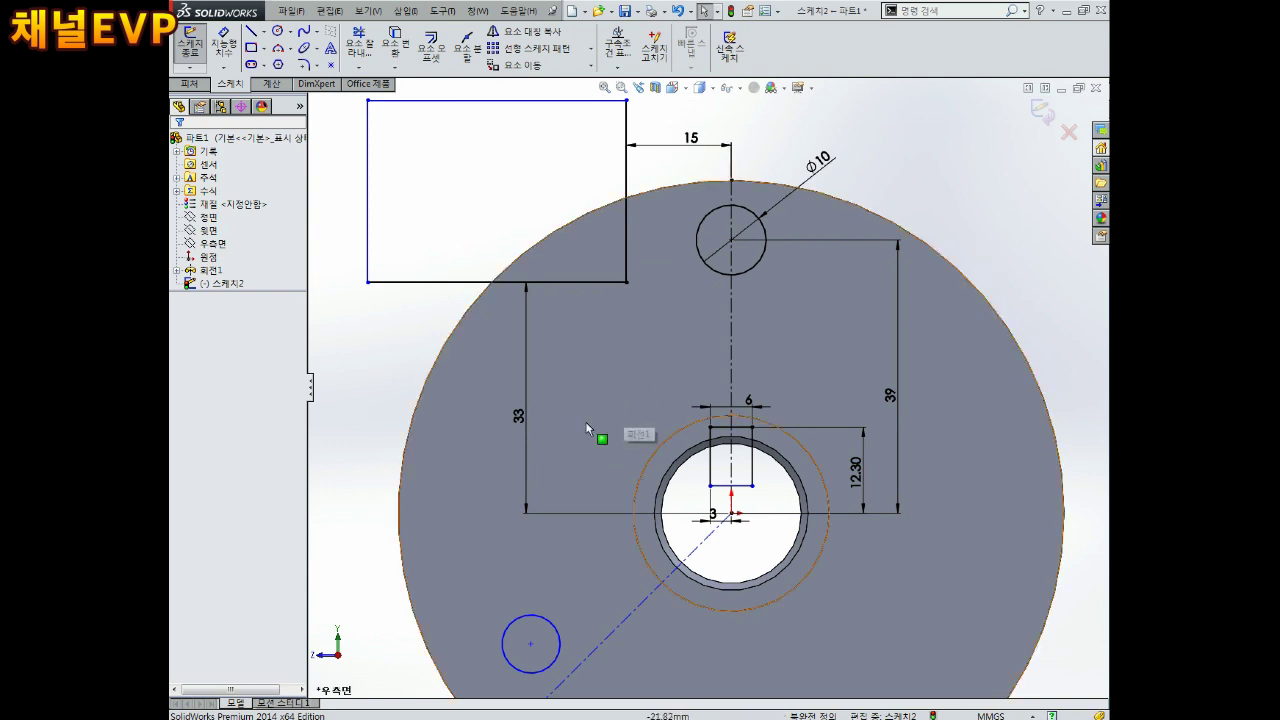
pyautogui.click(218, 42)
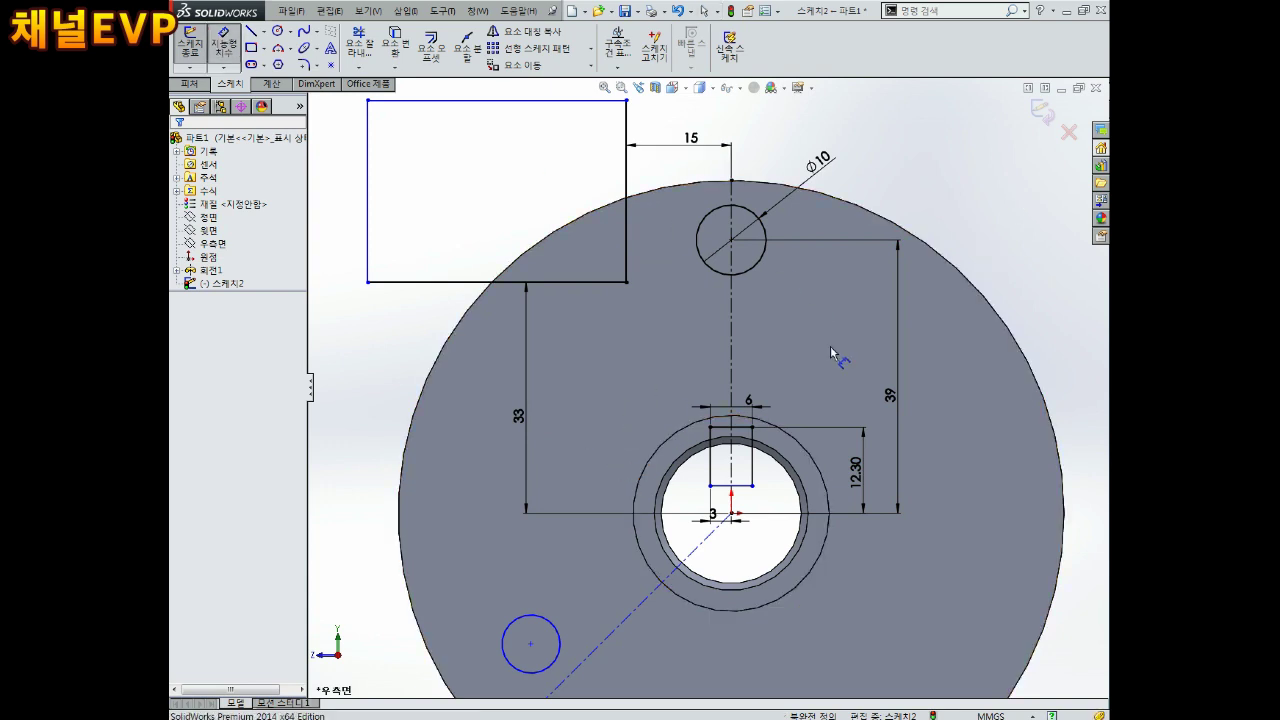
# Set the angle between the vertical and diagonal centrelines to 120°.
pyautogui.click(734, 325)
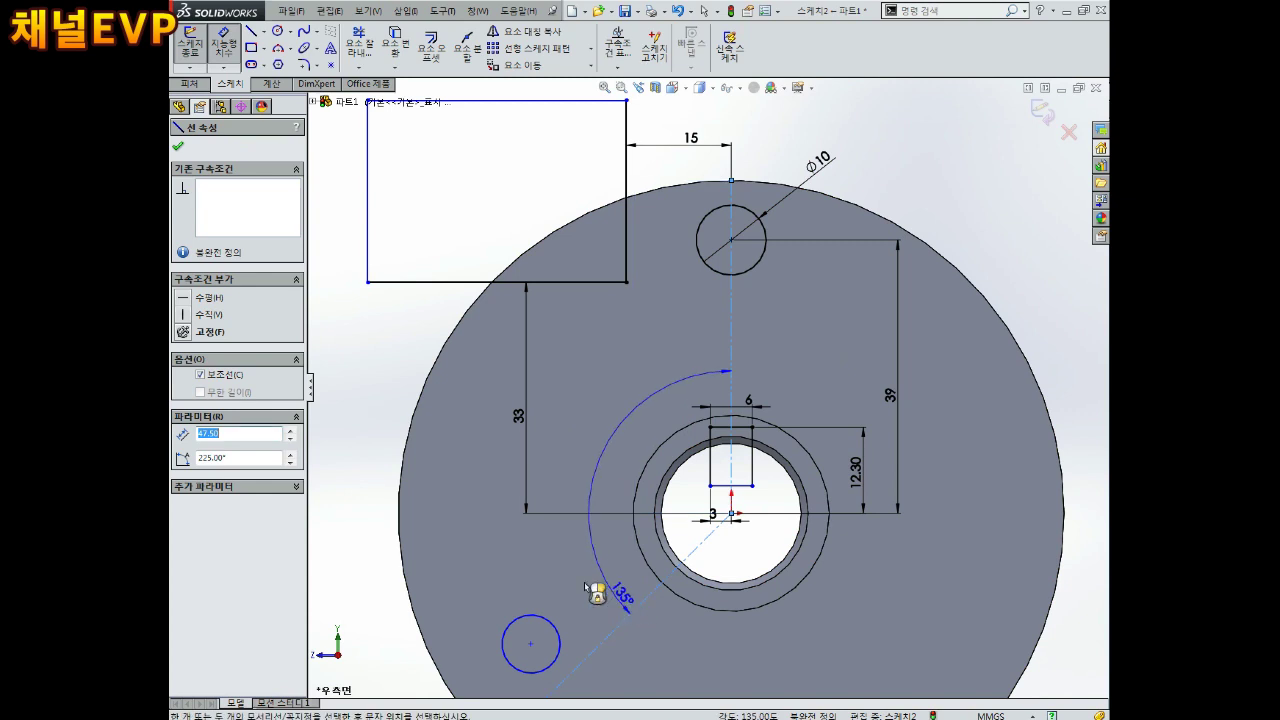
pyautogui.click(425, 505)
pyautogui.write('12')
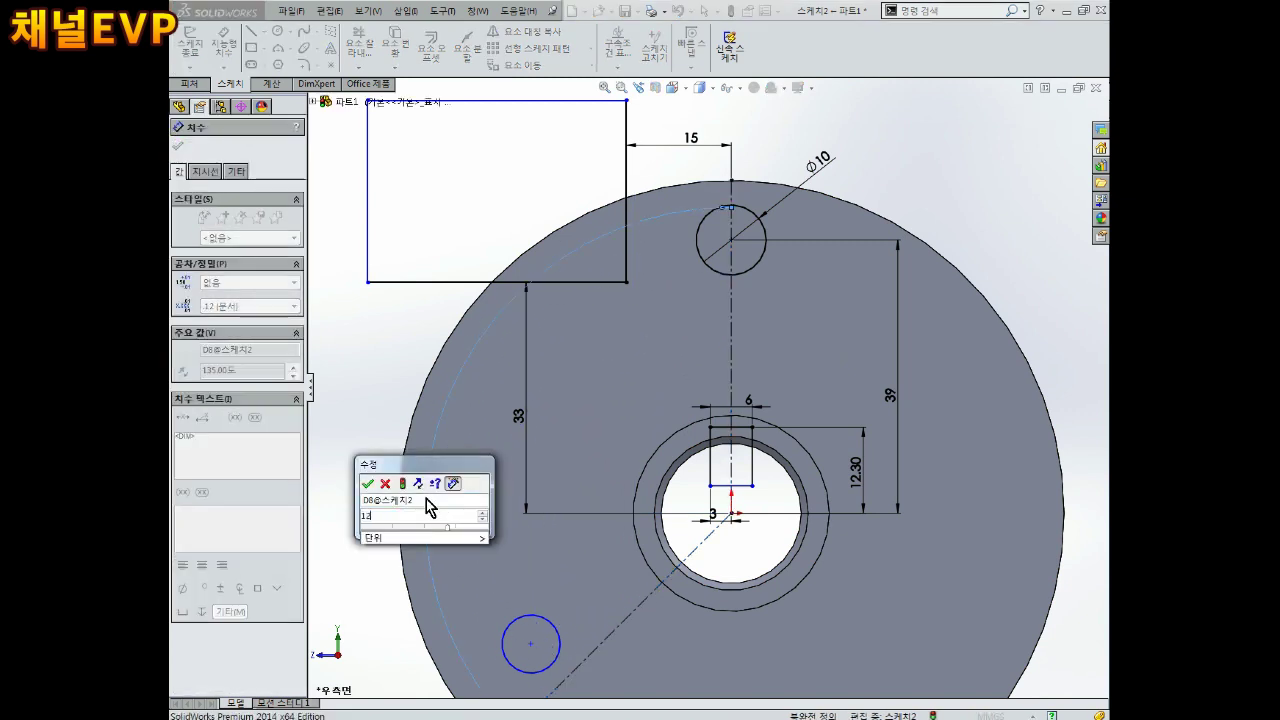
pyautogui.write('0')
pyautogui.press('Return')
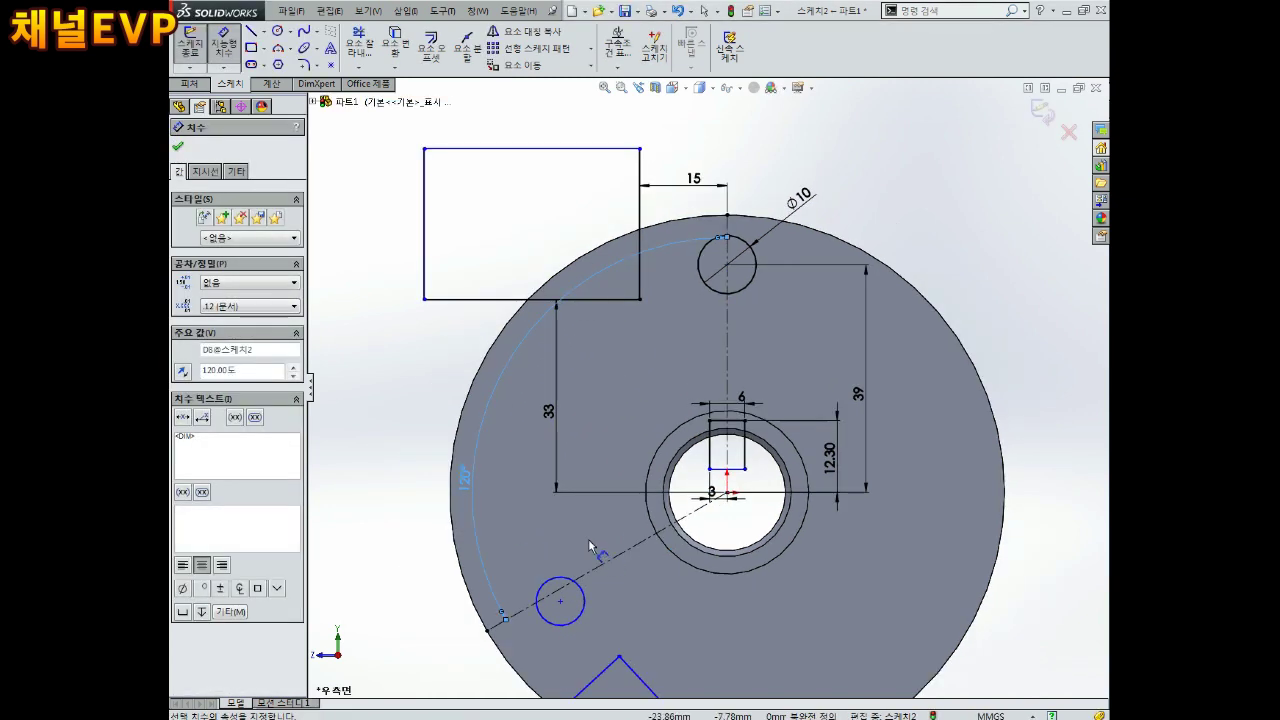
pyautogui.scroll(-3, 592, 549)
pyautogui.scroll(2, 606, 523)
pyautogui.scroll(2, 620, 558)
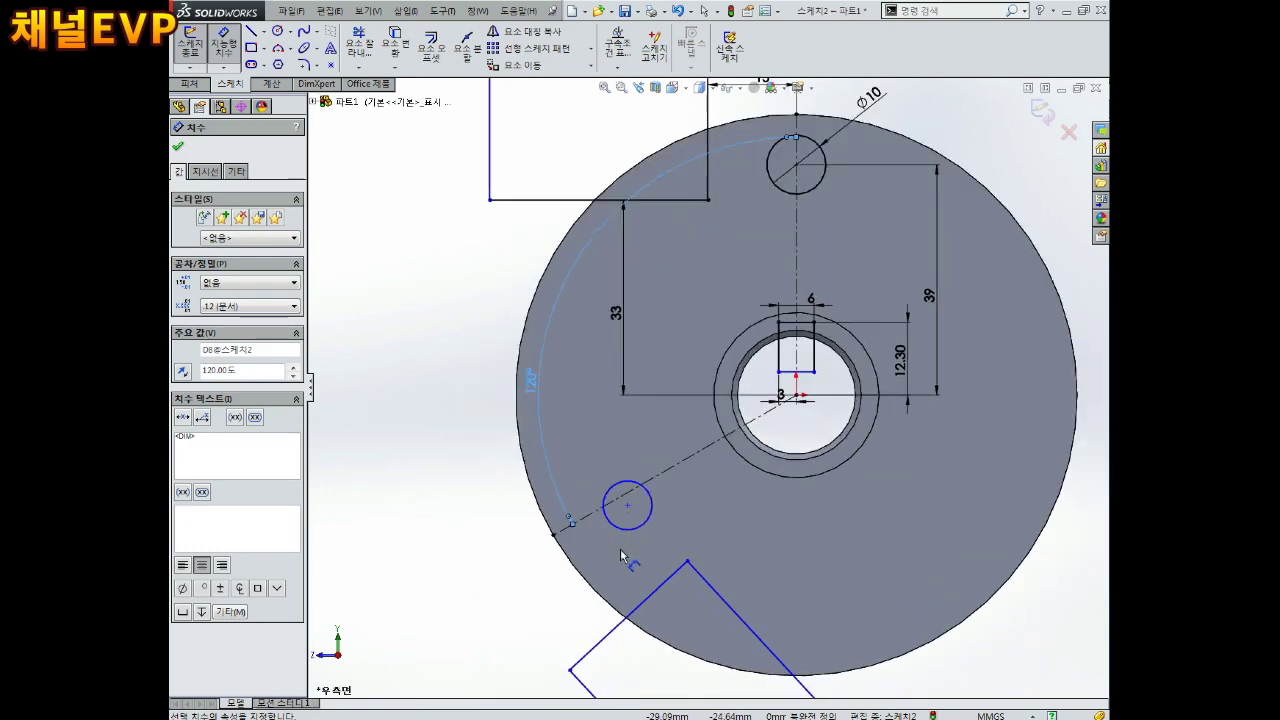
pyautogui.scroll(-3, 640, 545)
pyautogui.press('Escape')
# Make the small circle's centre coincident with the angled centreline.
pyautogui.click(636, 486)
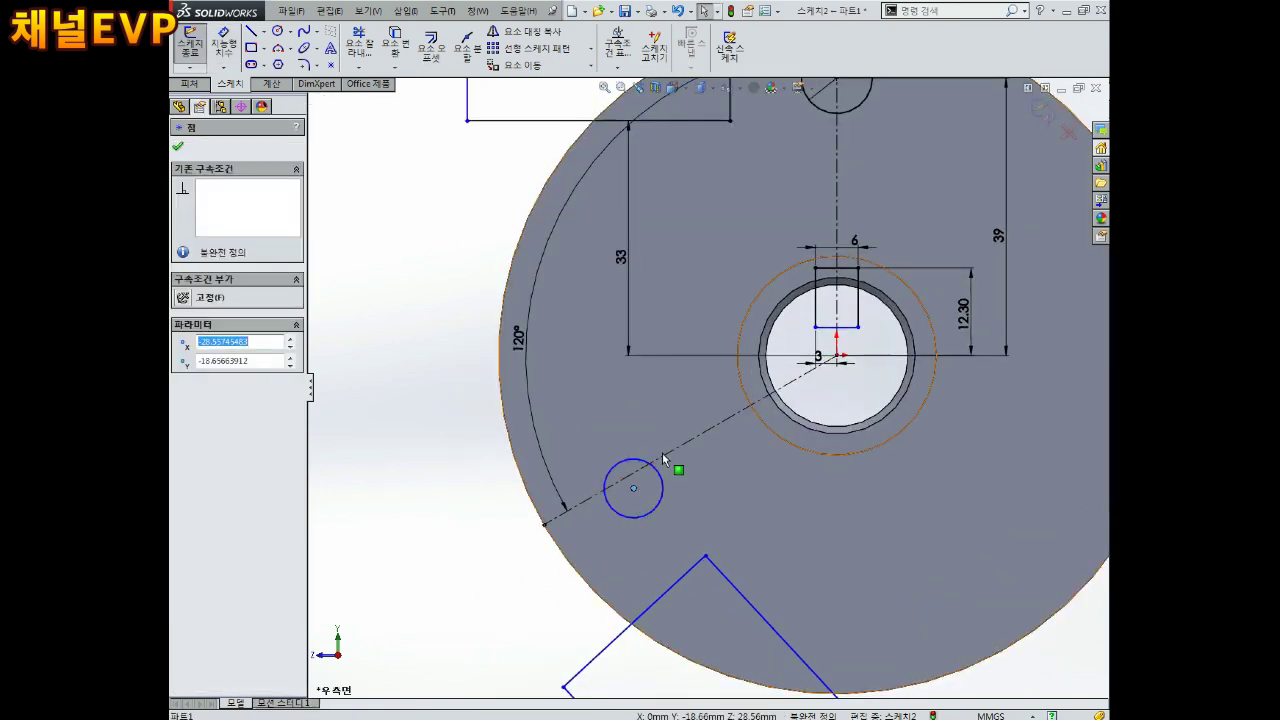
pyautogui.keyDown('ctrl'); pyautogui.click(665, 457); pyautogui.keyUp('ctrl')
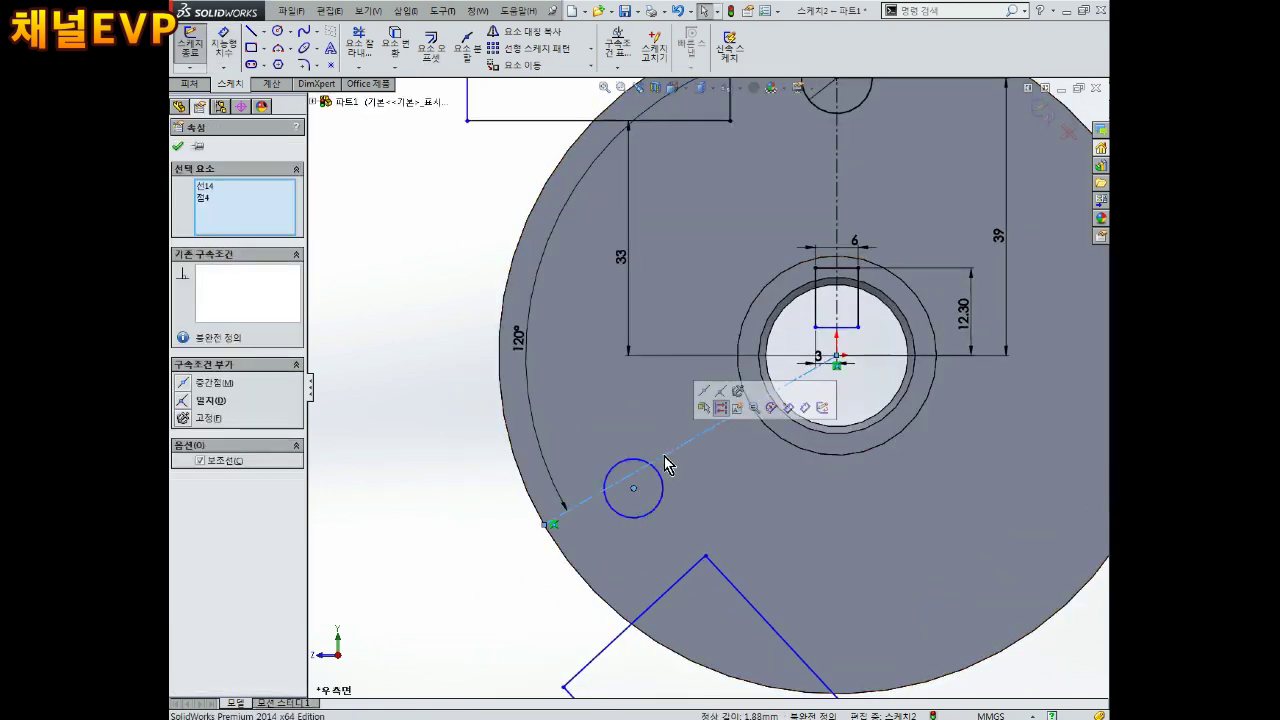
pyautogui.click(184, 401)
pyautogui.moveTo(626, 477)
pyautogui.mouseDown()
pyautogui.moveTo(706, 440)
pyautogui.moveTo(670, 472)
pyautogui.mouseUp()
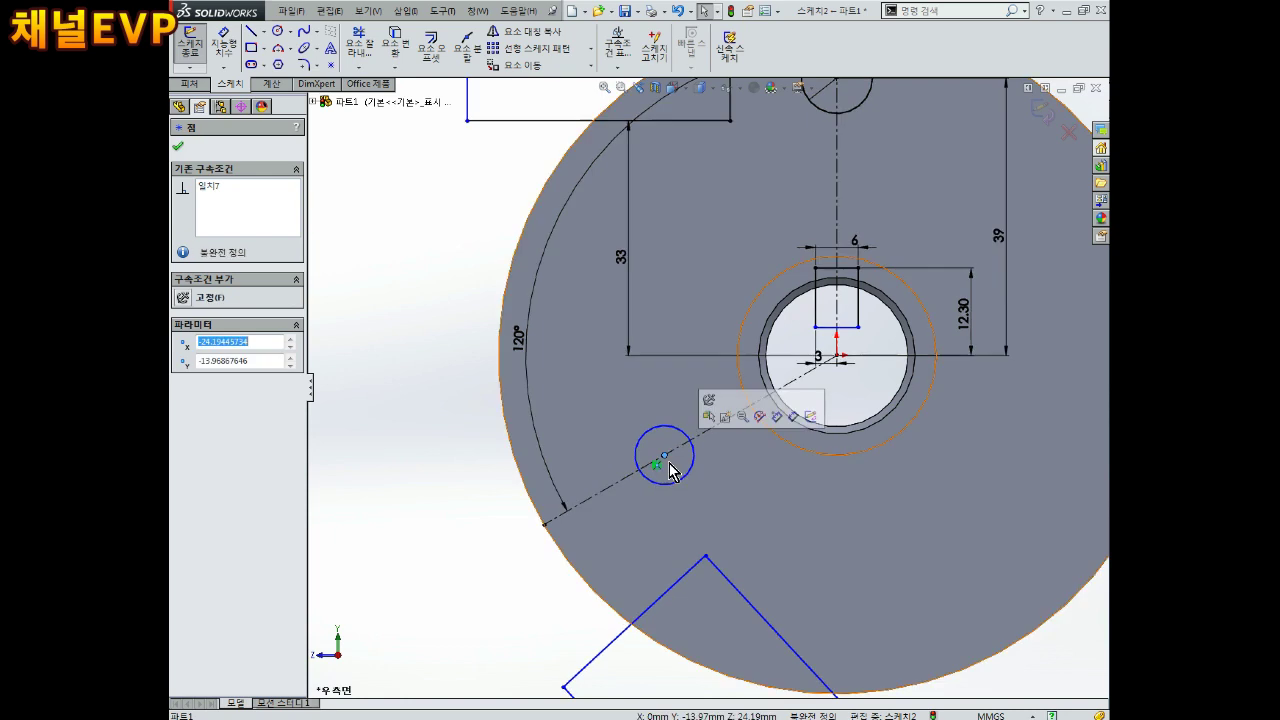
pyautogui.press('Escape')
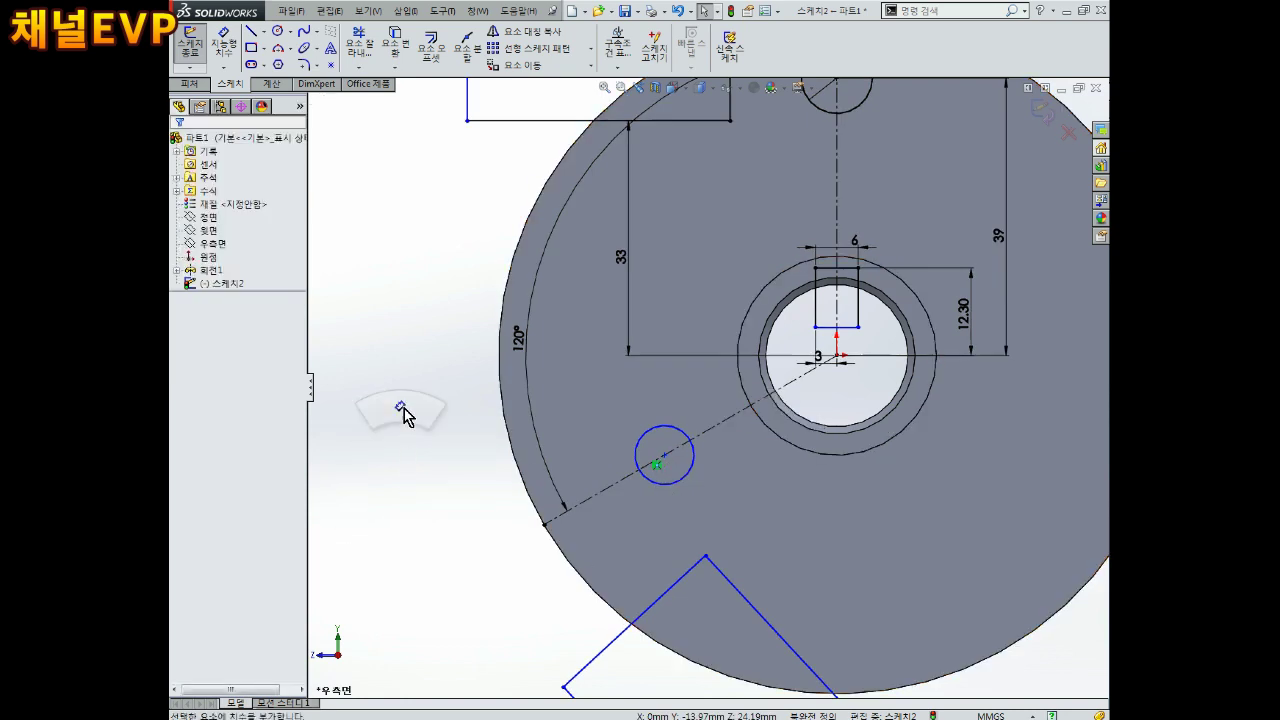
# Dimension the small circle's centre 39 mm from the bore centre, then exit the sketch.
pyautogui.moveTo(404, 484); pyautogui.dragTo(408, 412, button='right')
pyautogui.click(665, 457)
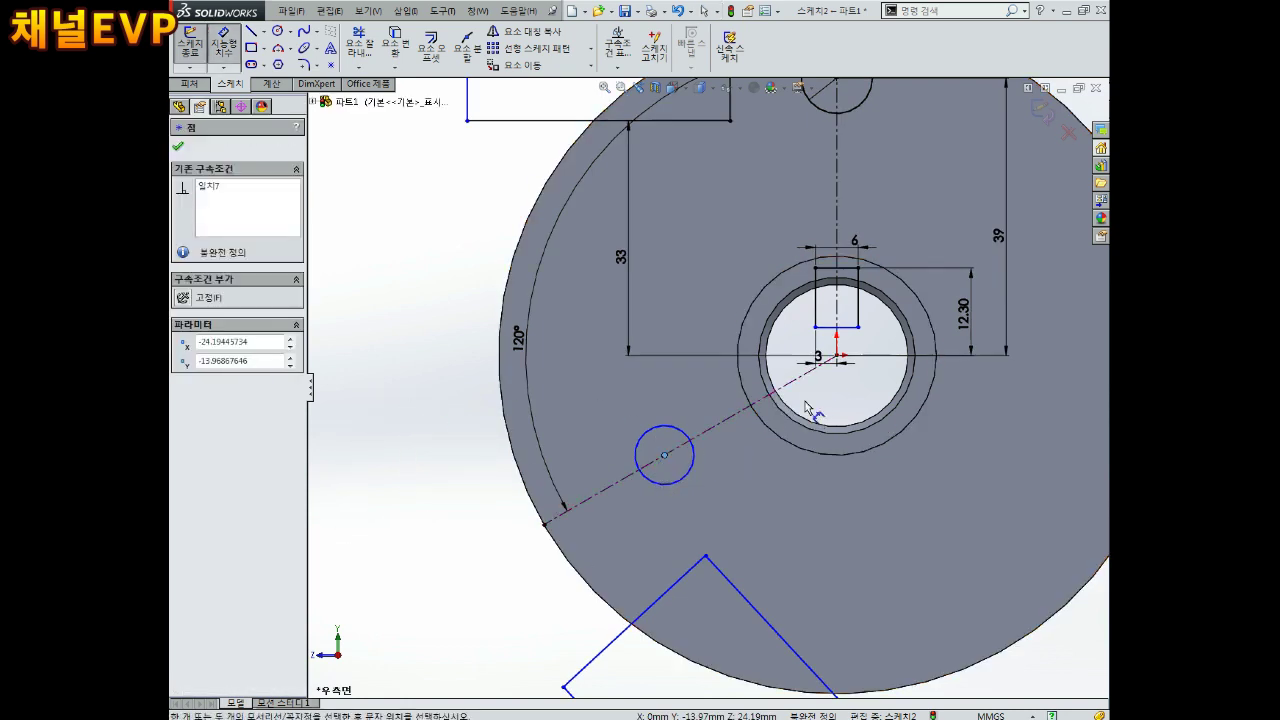
pyautogui.click(837, 355)
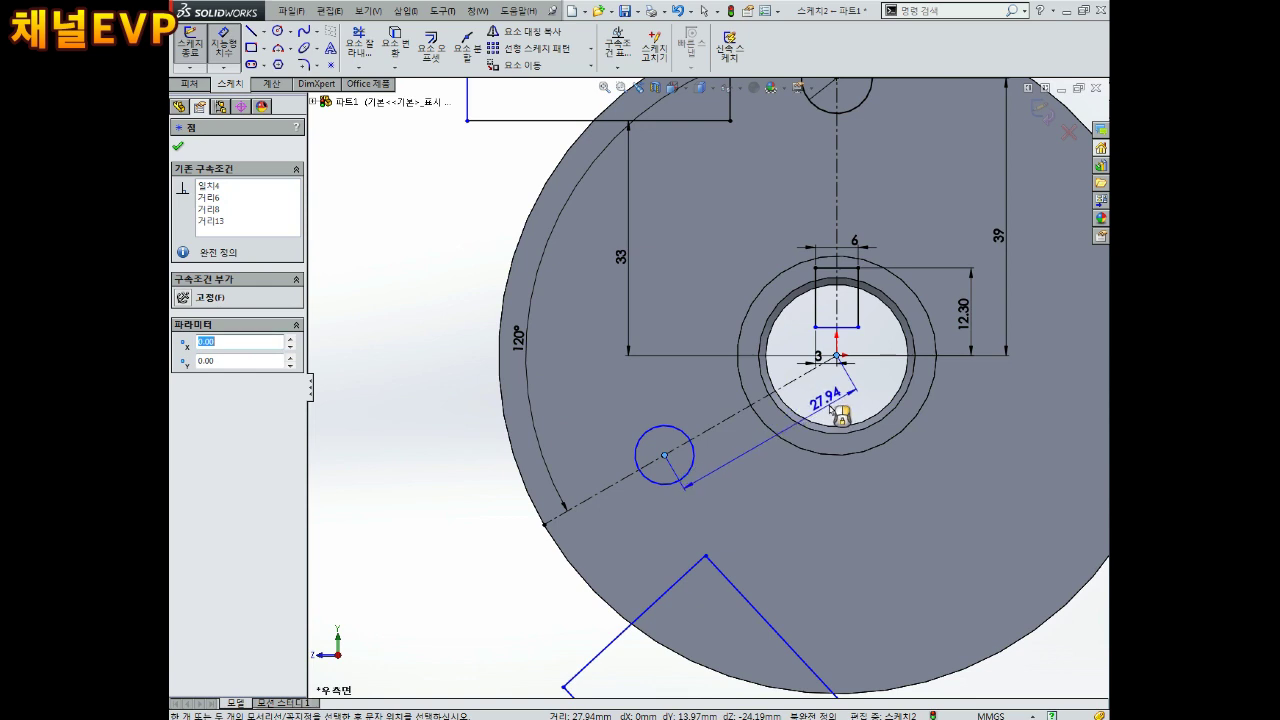
pyautogui.click(830, 406)
pyautogui.write('39')
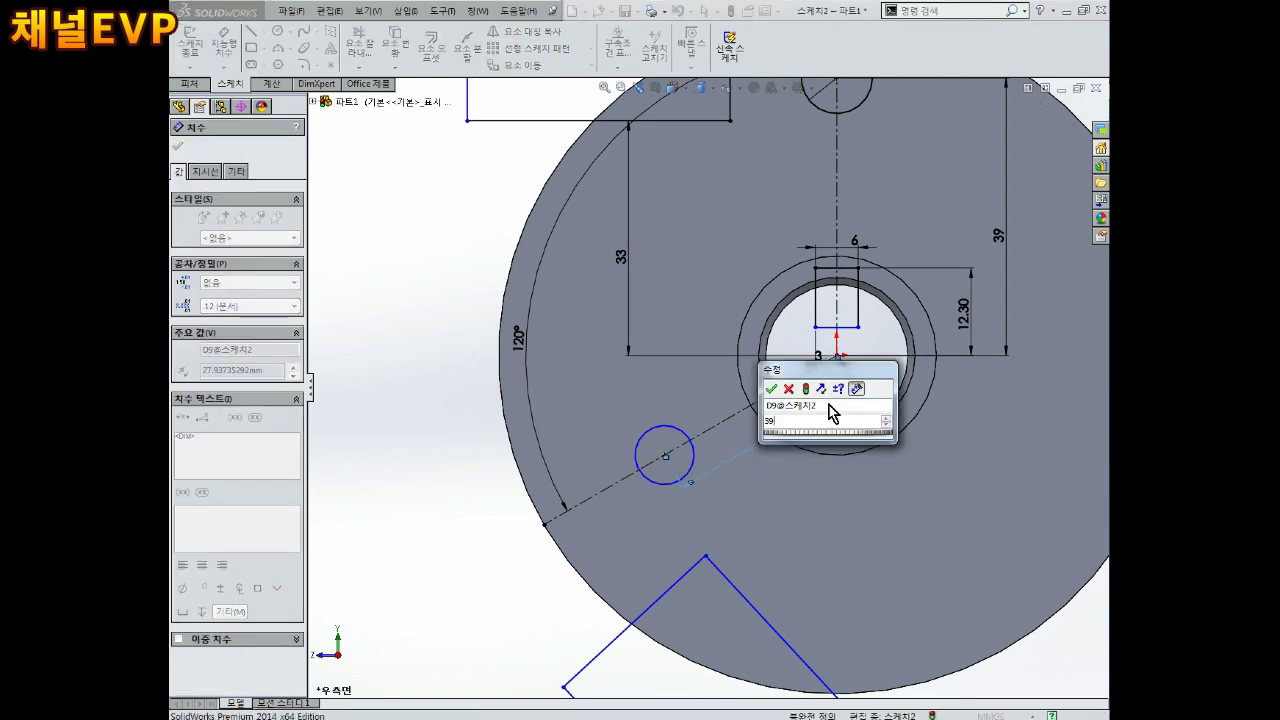
pyautogui.press('Return')
pyautogui.press('Escape')
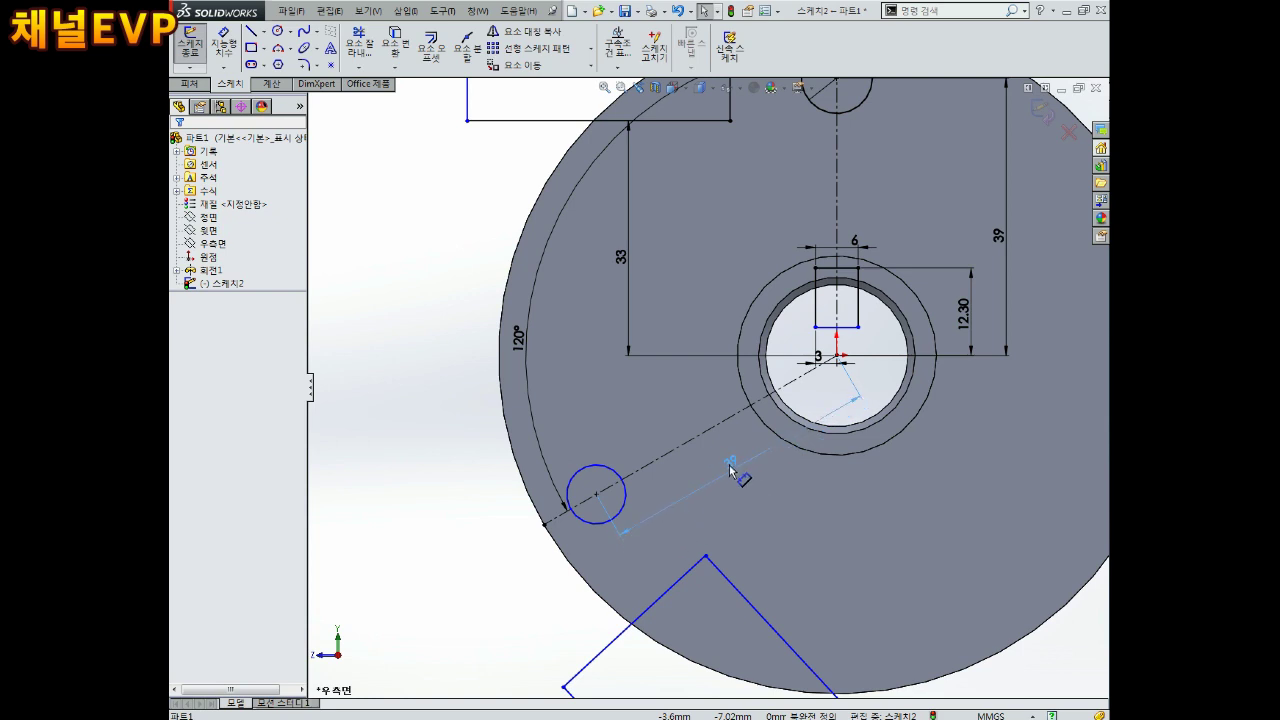
pyautogui.click(730, 466)
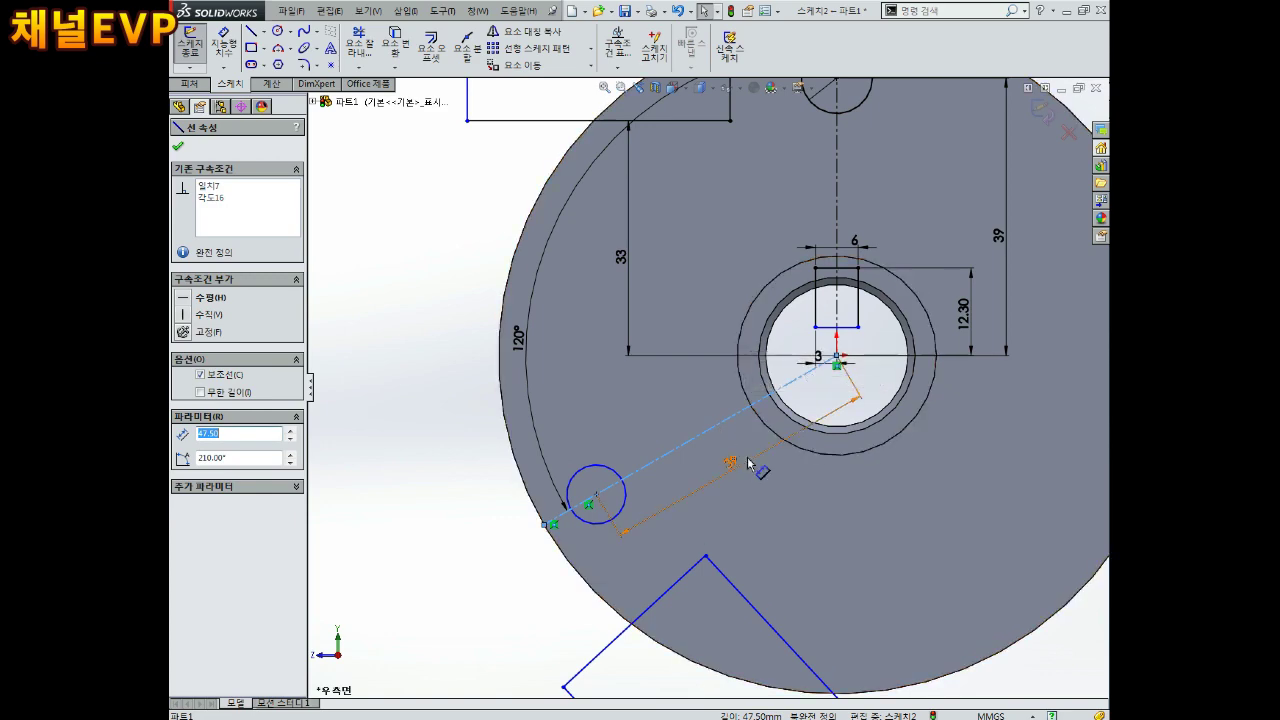
pyautogui.press('Escape')
pyautogui.hotkey('ctrl', 'b')
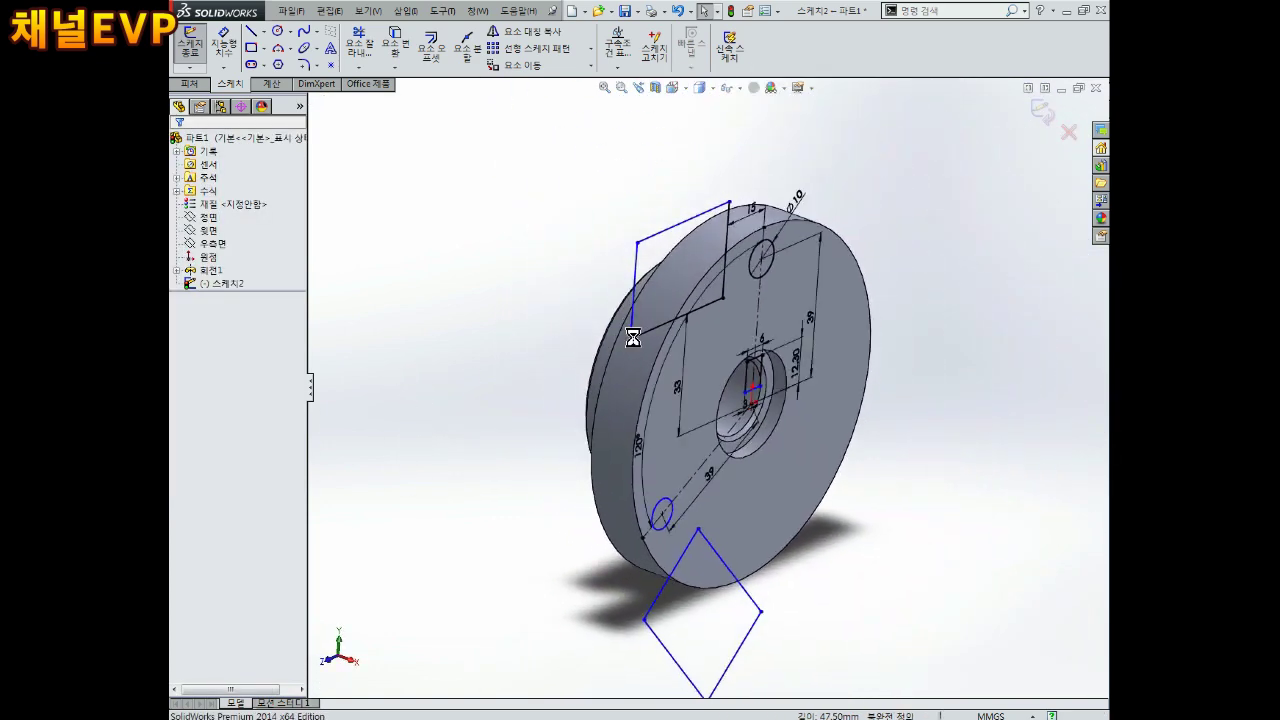
# Edit 스케치2 again and give the small circle a Ø10 diameter.
pyautogui.rightClick(227, 284)
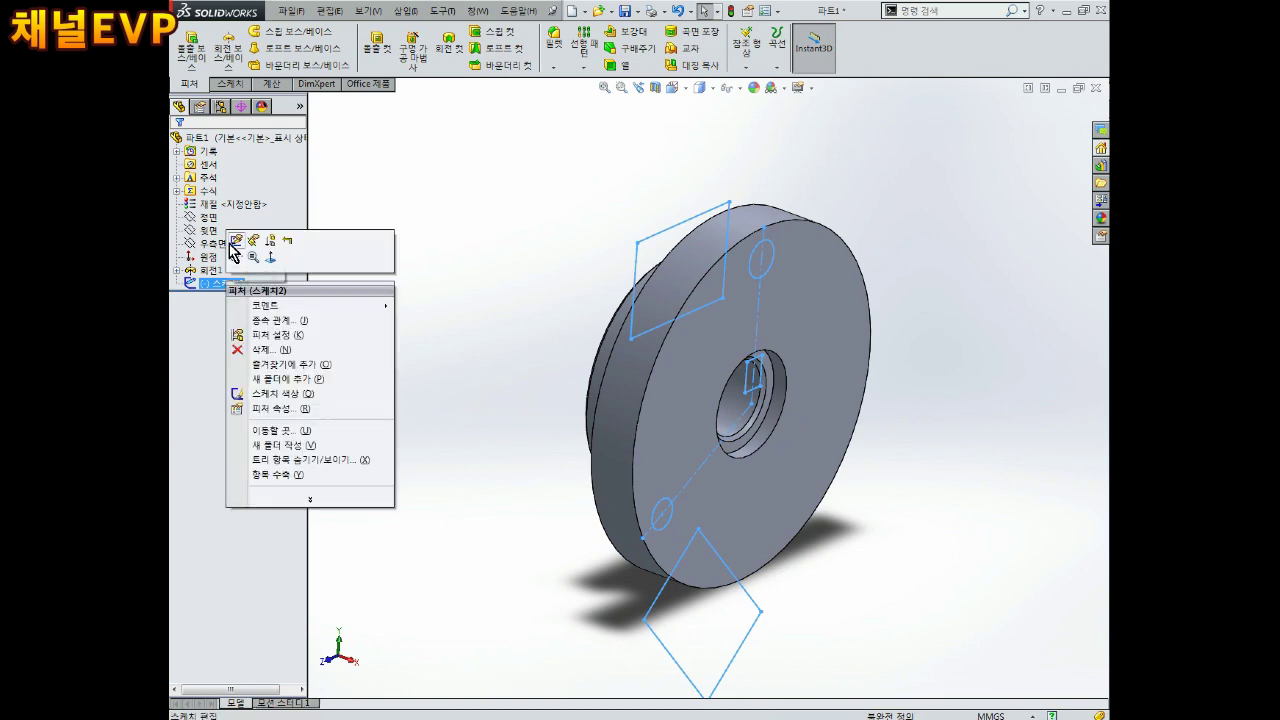
pyautogui.click(235, 241)
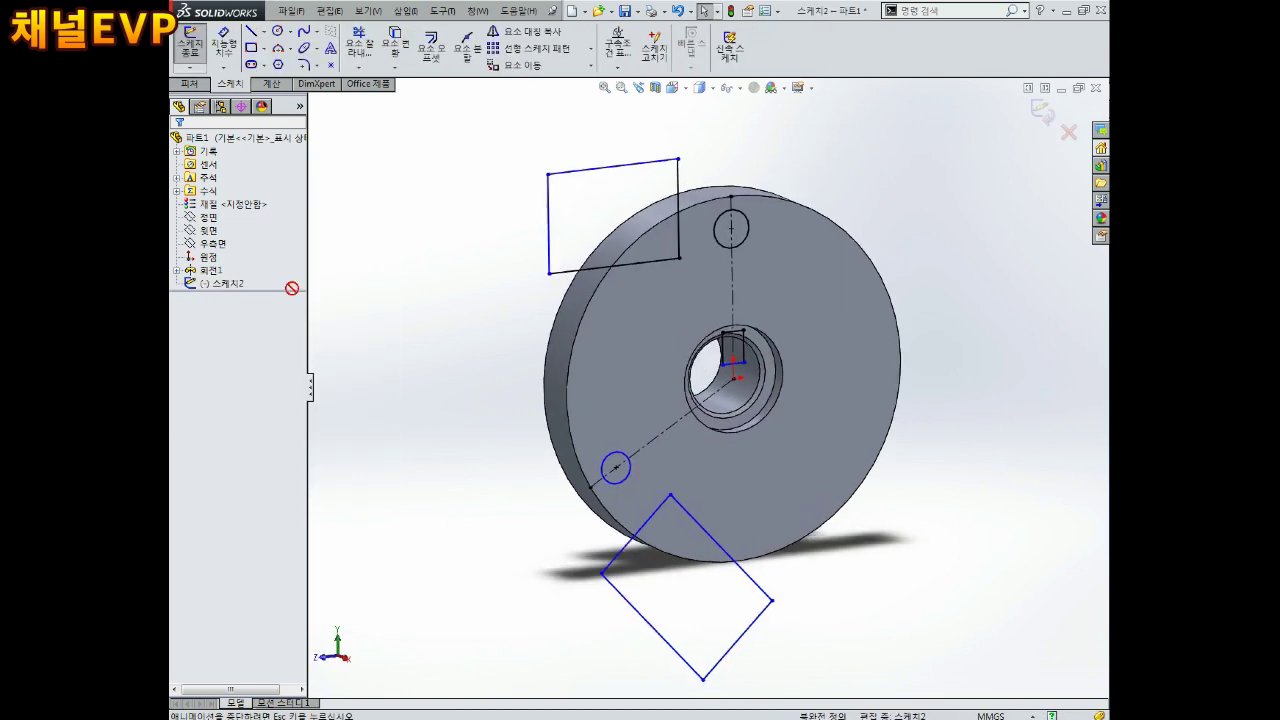
pyautogui.scroll(-4, 565, 410)
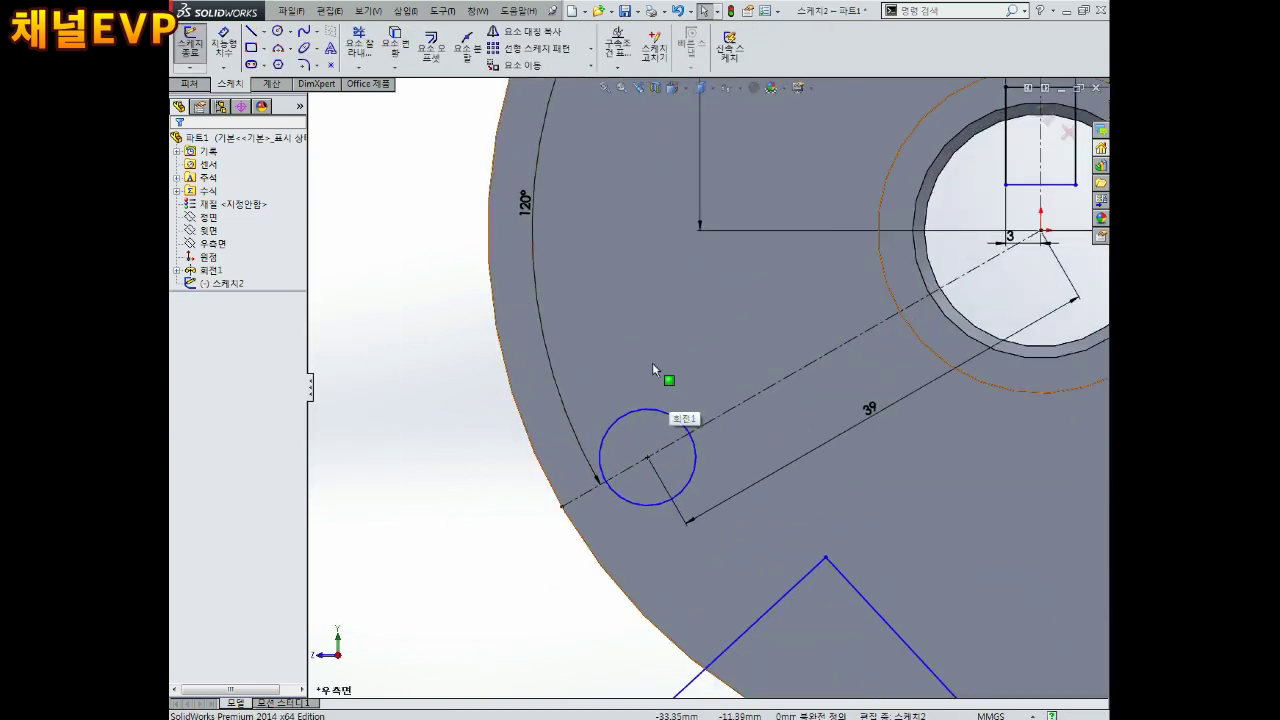
pyautogui.click(660, 413)
pyautogui.click(672, 340)
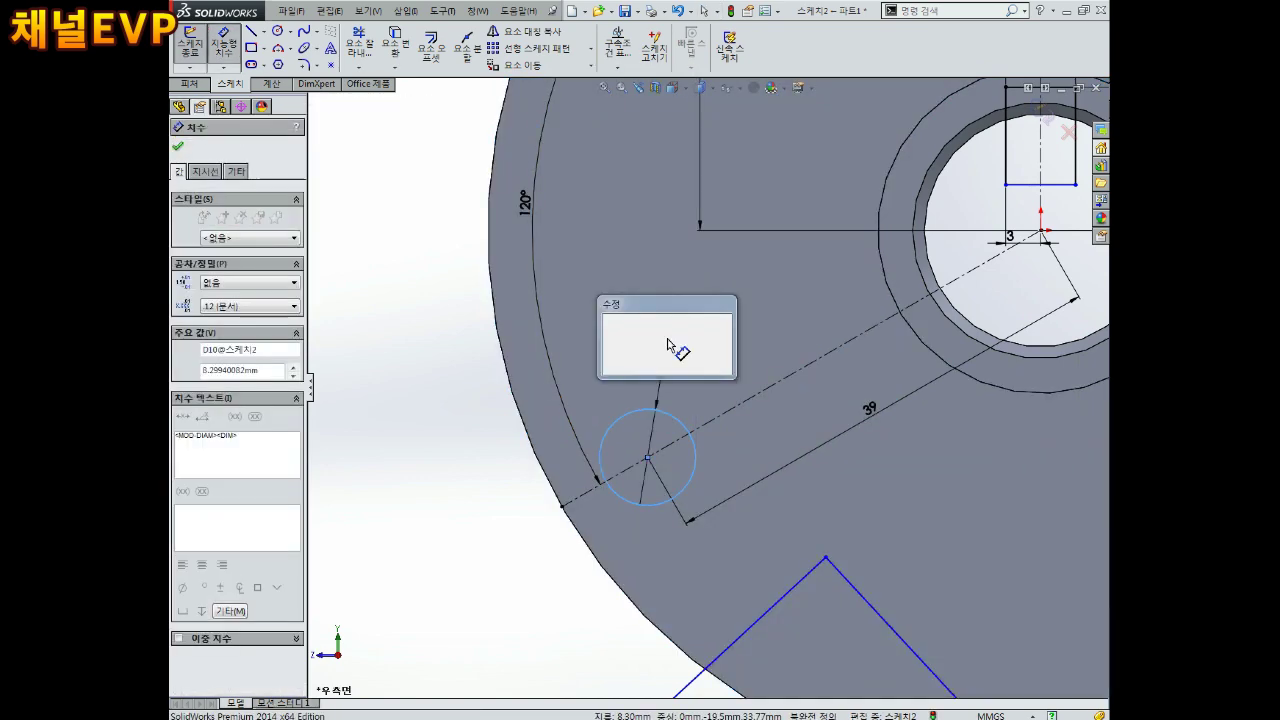
pyautogui.write('10')
pyautogui.press('Return')
pyautogui.press('Escape')
# Make the lower square's edge parallel to the 120° angled centreline.
pyautogui.scroll(3, 668, 343)
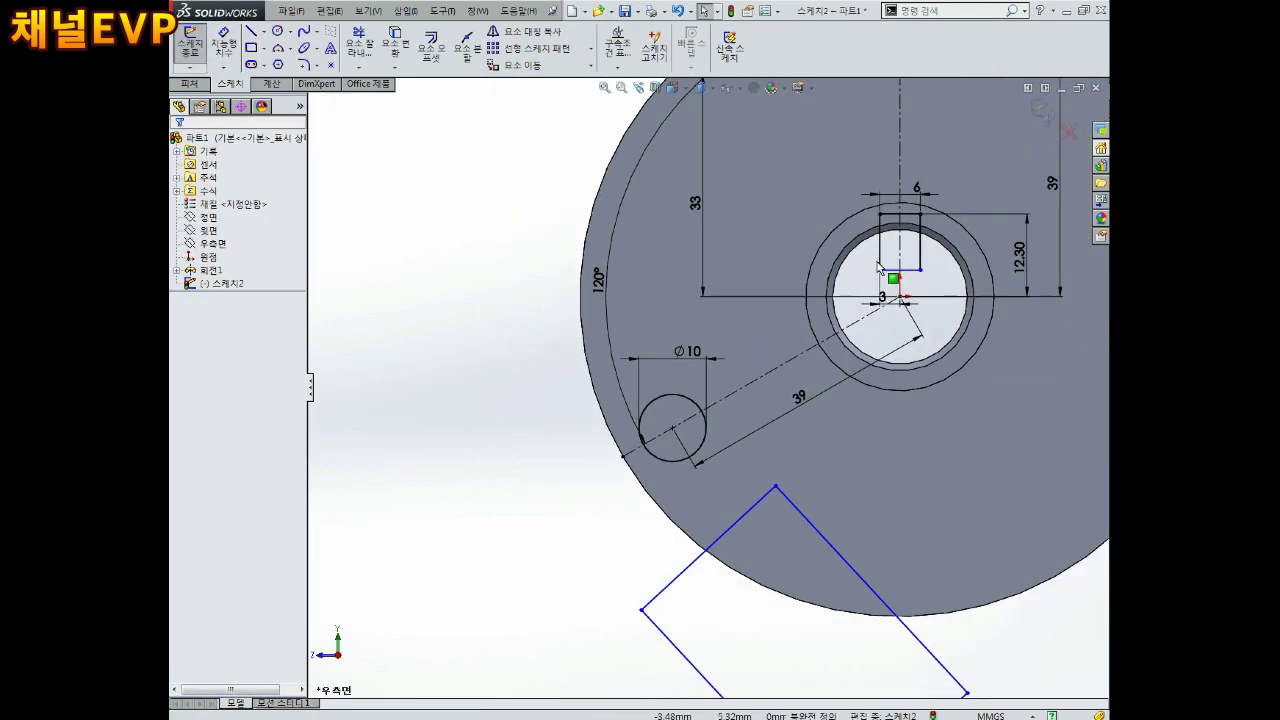
pyautogui.scroll(2, 700, 330)
pyautogui.scroll(-3, 885, 212)
pyautogui.scroll(-2, 833, 293)
pyautogui.press('Escape')
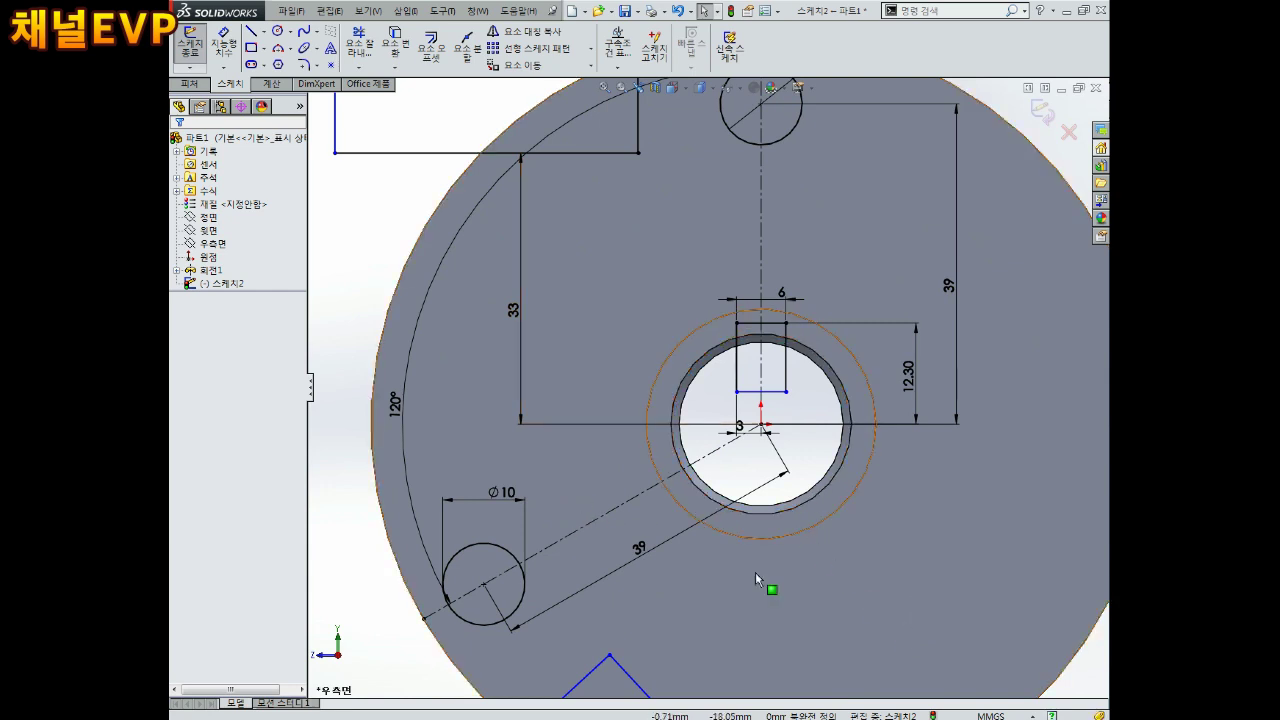
pyautogui.scroll(3, 755, 572)
pyautogui.scroll(-2, 600, 600)
pyautogui.scroll(-2, 657, 509)
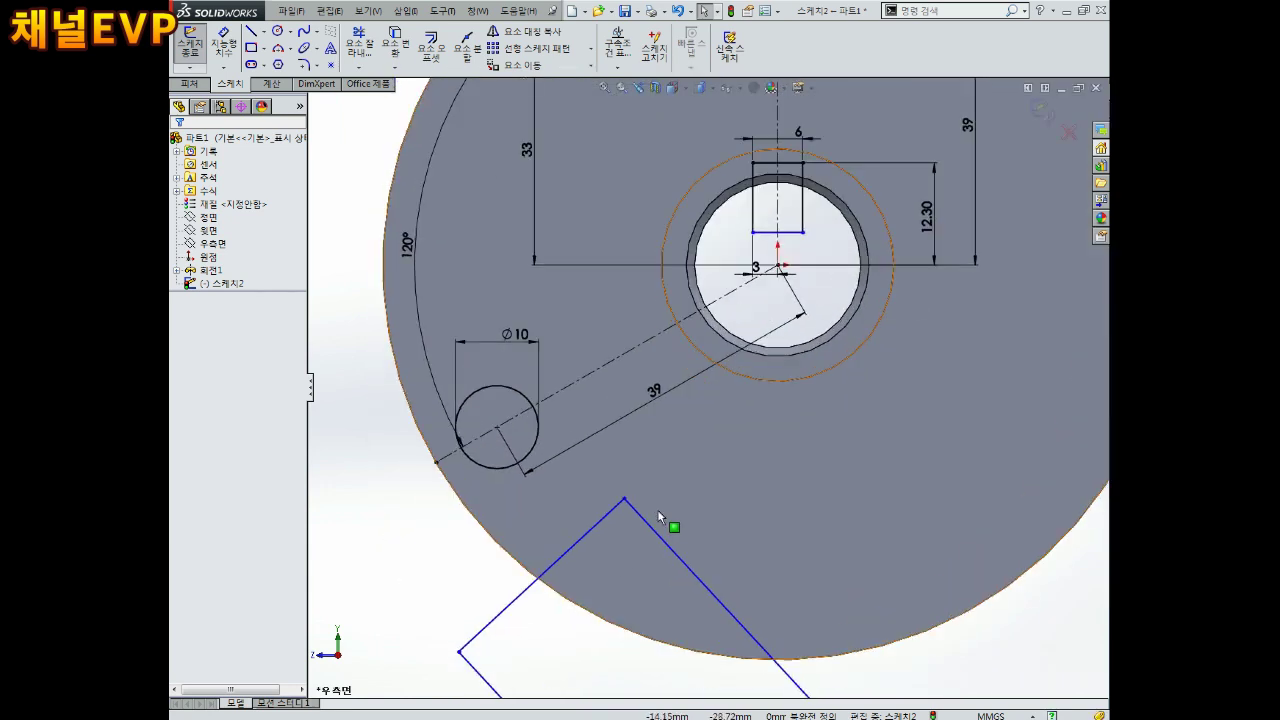
pyautogui.click(599, 376)
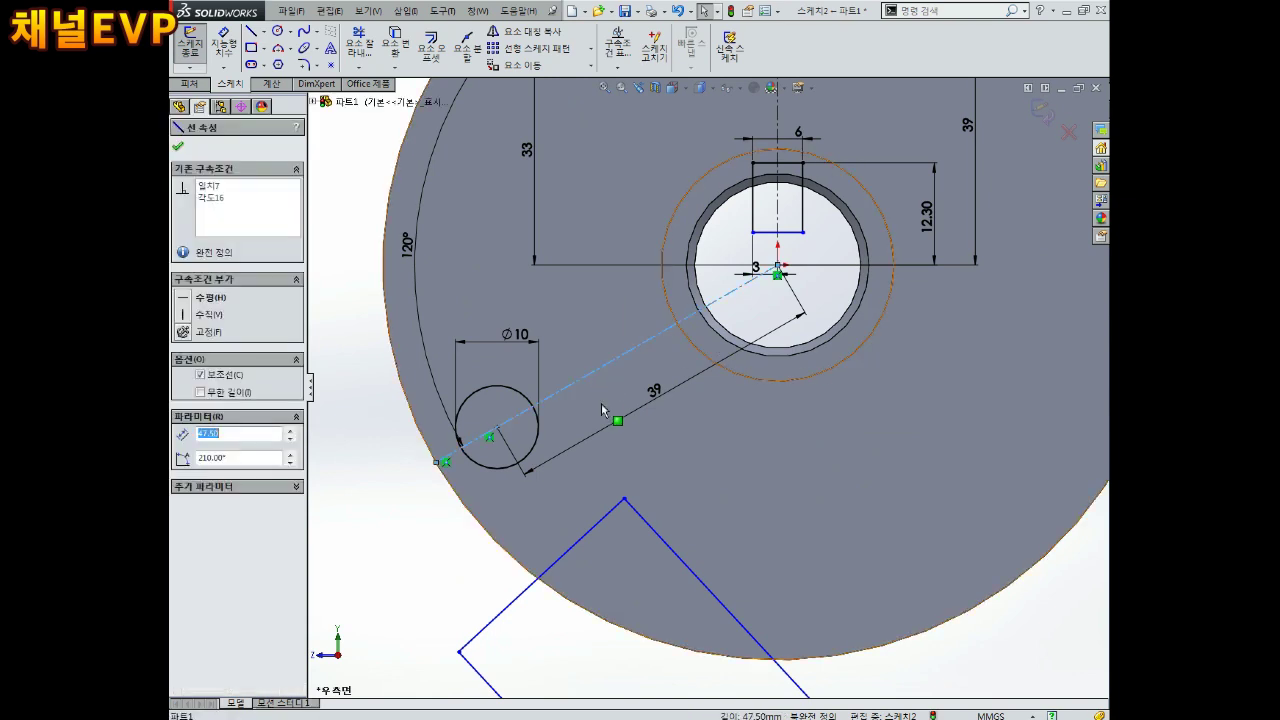
pyautogui.keyDown('ctrl'); pyautogui.click(597, 528); pyautogui.keyUp('ctrl')
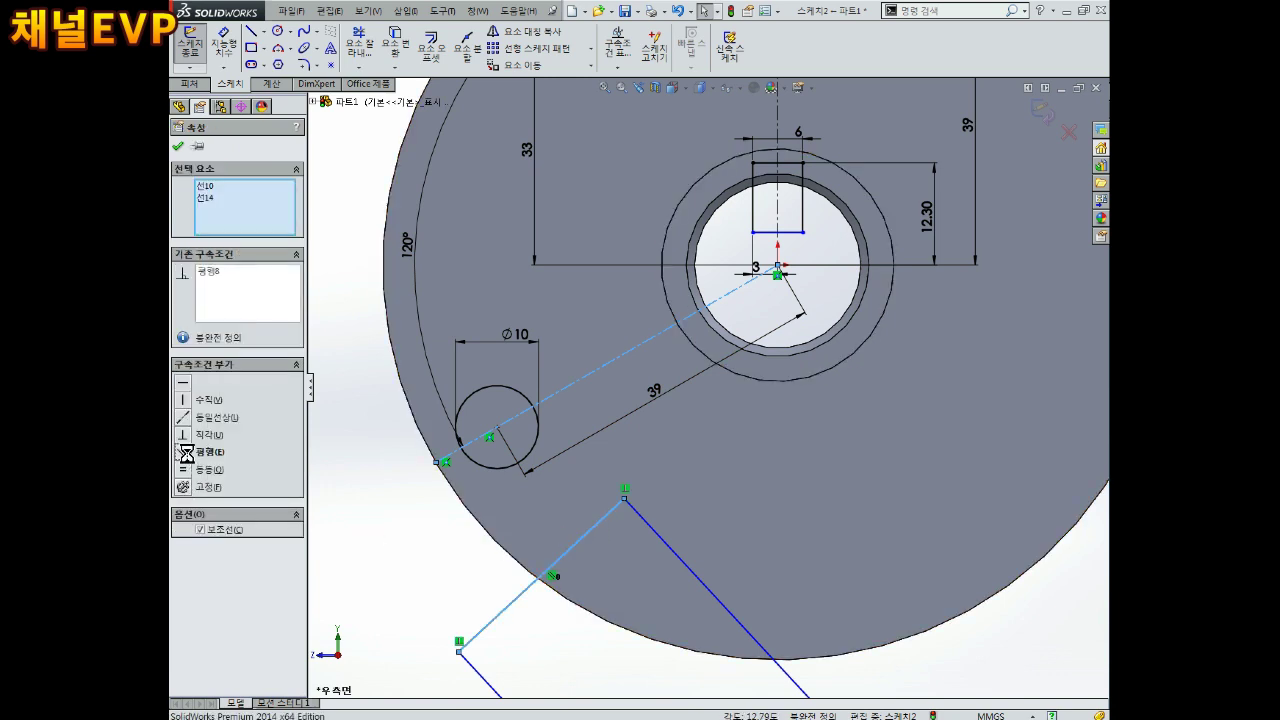
pyautogui.press('Escape')
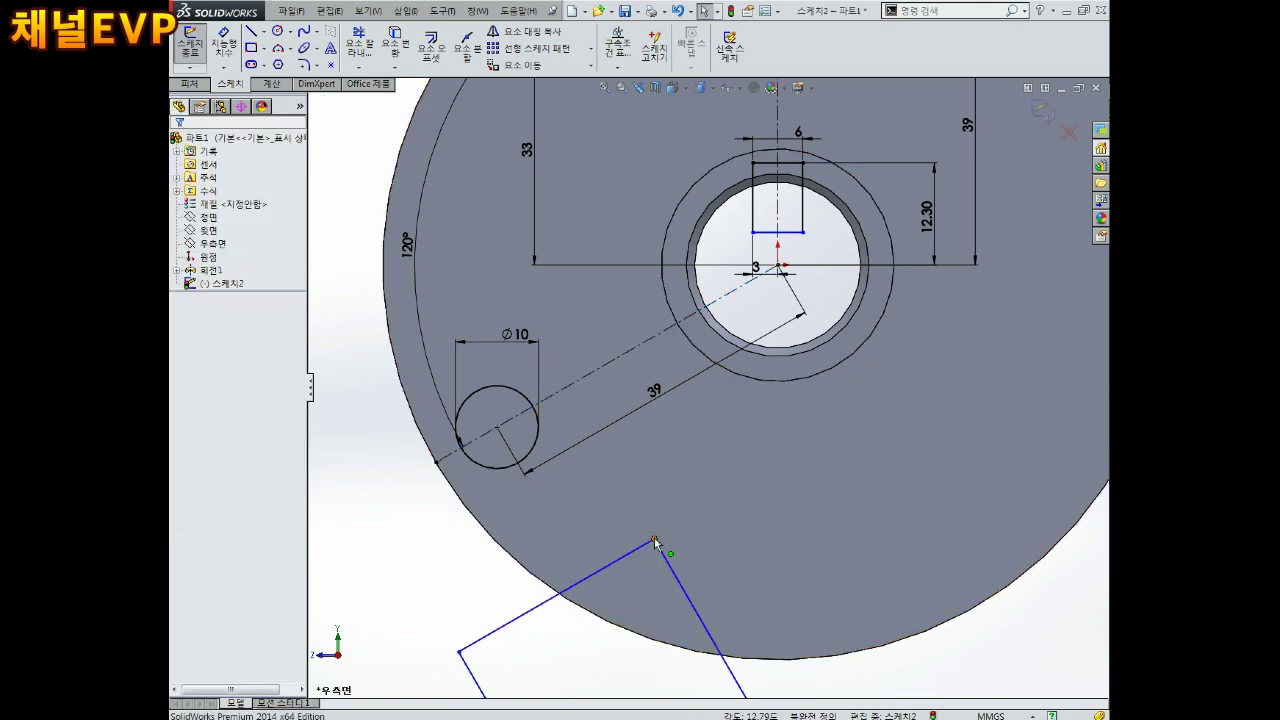
# Offset the lower square's parallel edge 15 mm from the angled centreline.
pyautogui.moveTo(655, 541); pyautogui.dragTo(647, 558)
pyautogui.moveTo(378, 543); pyautogui.dragTo(374, 505, button='right')
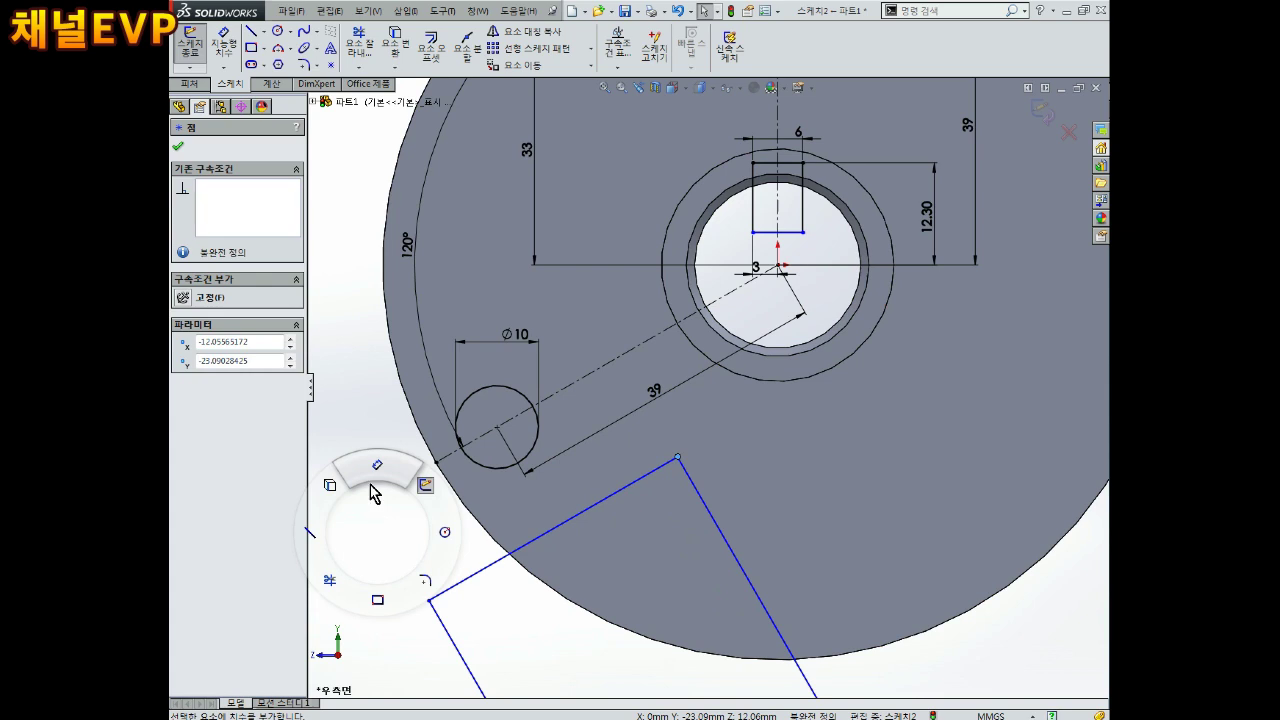
pyautogui.click(562, 448)
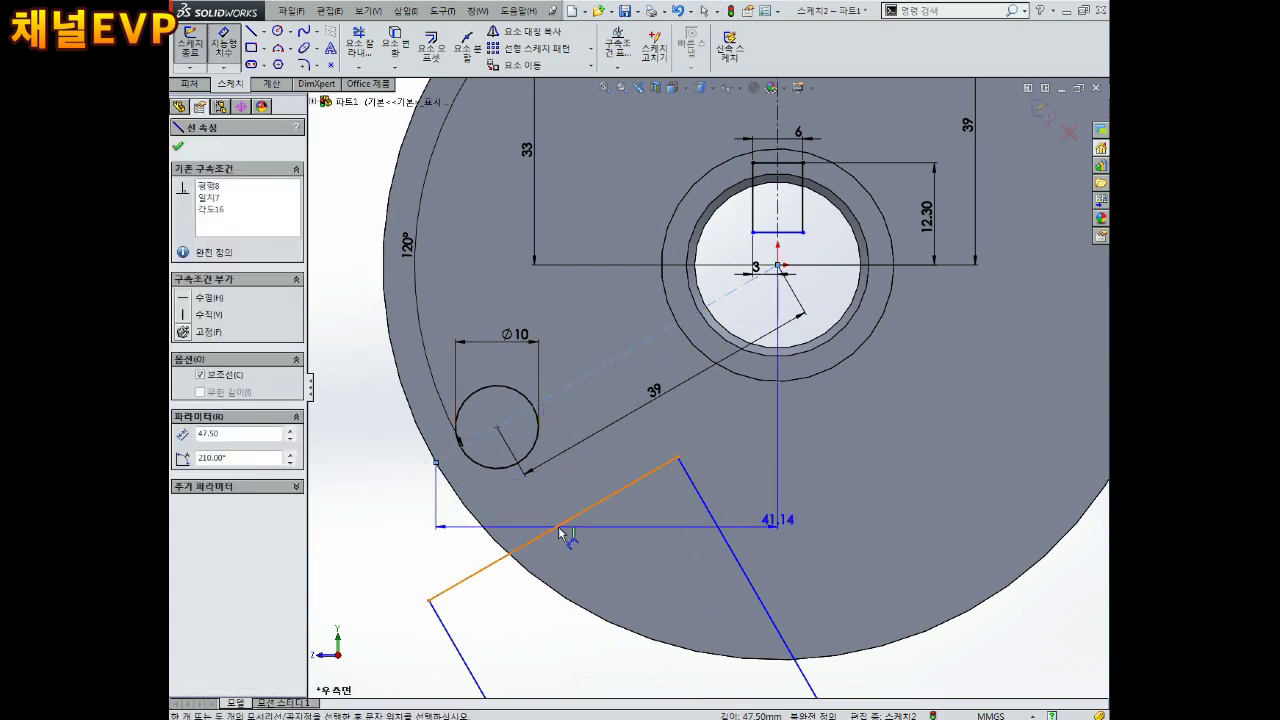
pyautogui.click(563, 526)
pyautogui.click(460, 562)
pyautogui.write('15')
pyautogui.press('Return')
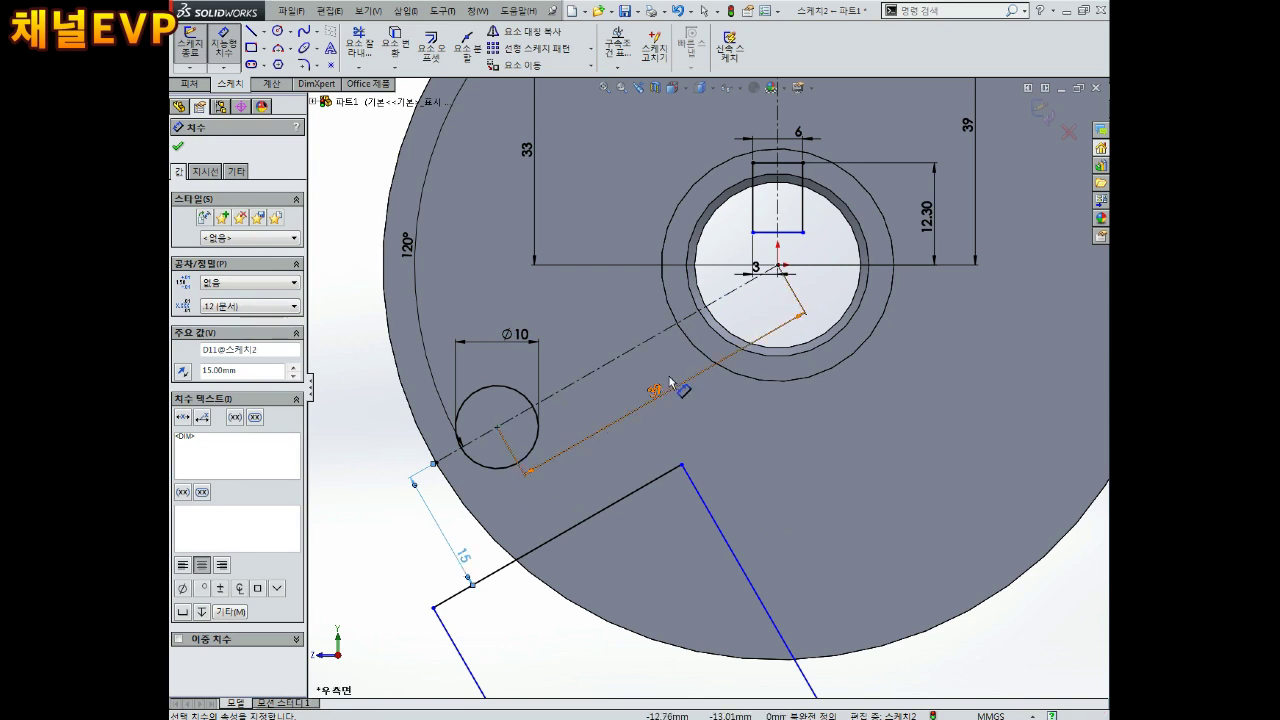
# Set the square's other edge 33 mm from the bore centre.
pyautogui.click(779, 266)
pyautogui.click(729, 543)
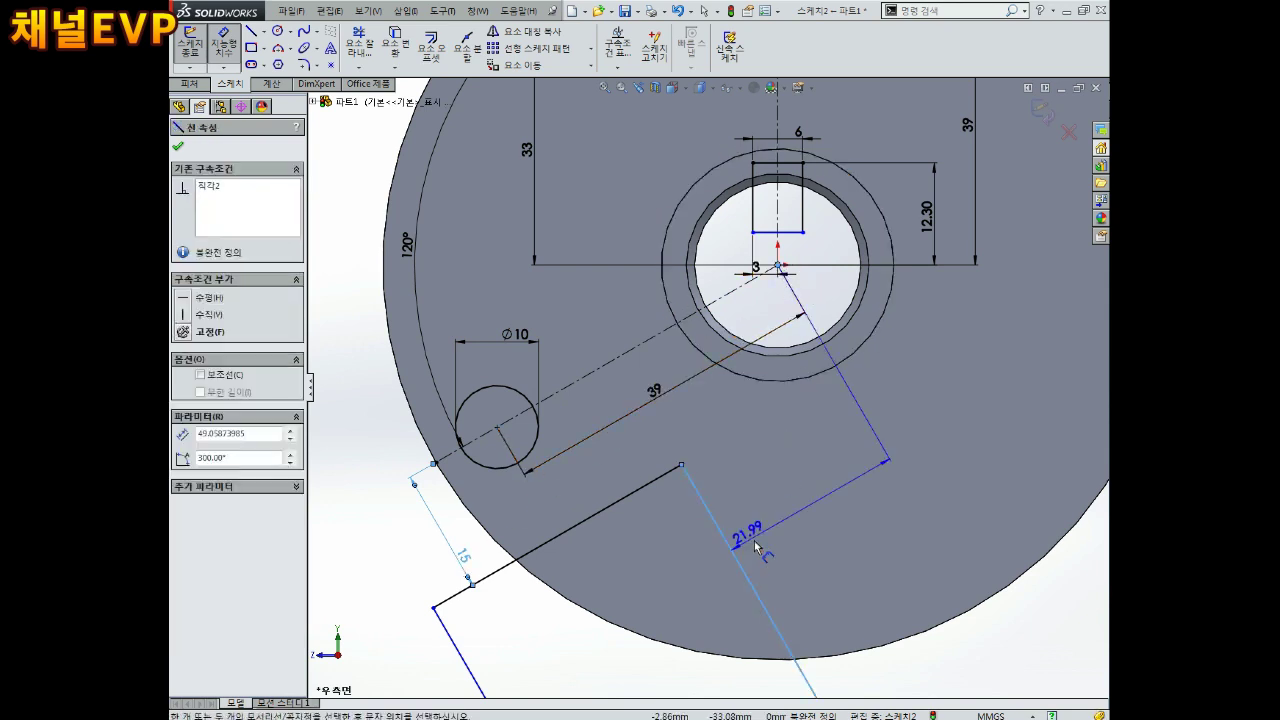
pyautogui.click(810, 543)
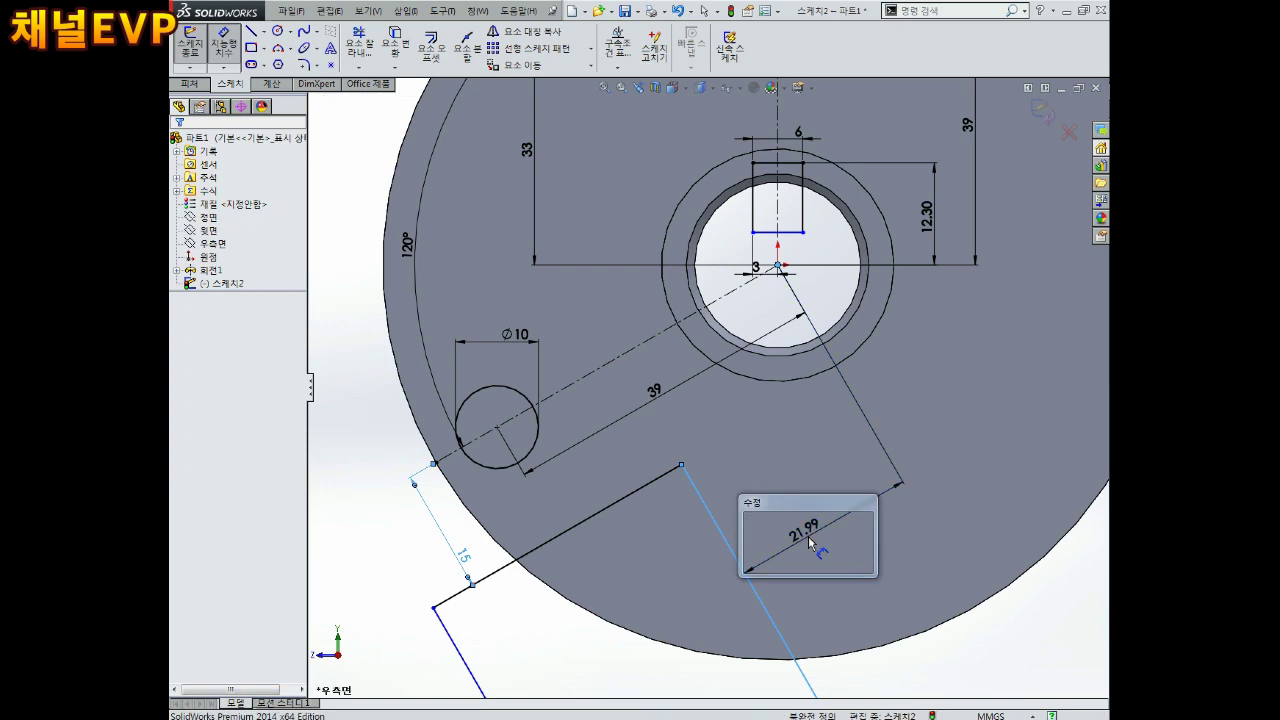
pyautogui.write('33')
pyautogui.press('Return')
pyautogui.press('Escape')
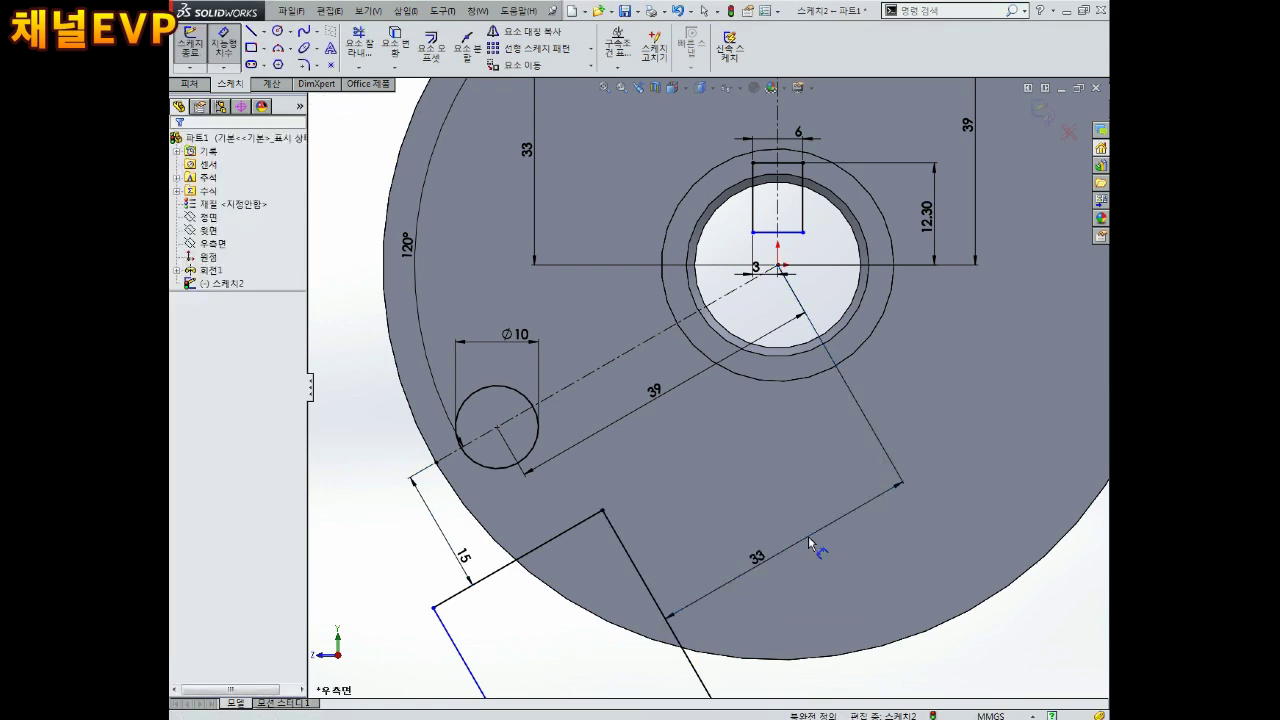
# Drag the corner points to shrink both notch rectangles so they straddle the disc rim.
pyautogui.scroll(3, 809, 538)
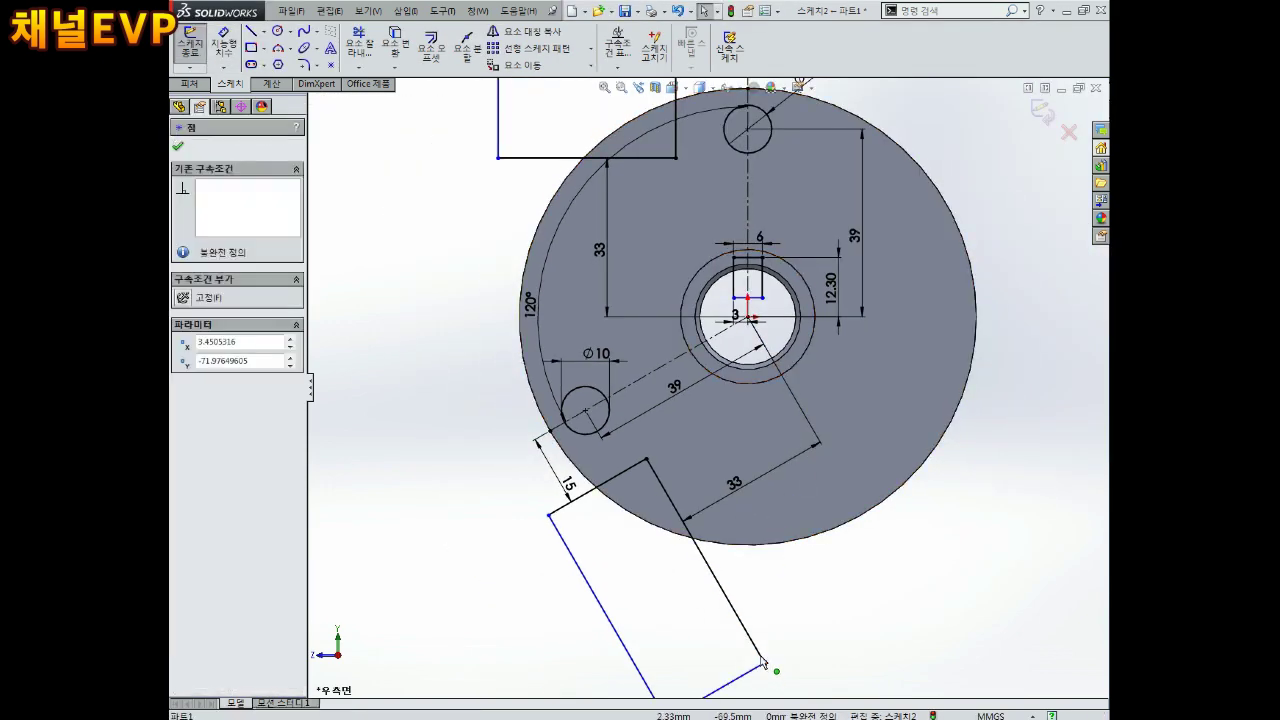
pyautogui.moveTo(765, 663); pyautogui.dragTo(708, 568)
pyautogui.scroll(3, 775, 320)
pyautogui.scroll(-2, 780, 286)
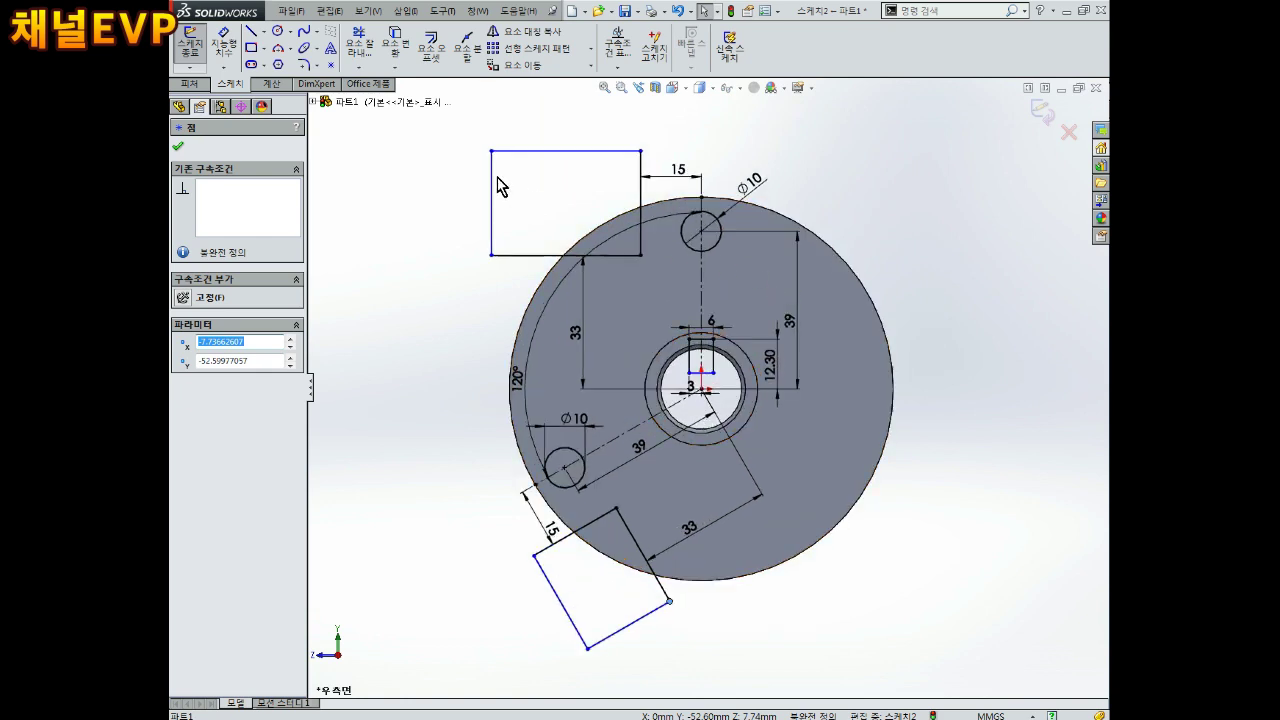
pyautogui.moveTo(489, 153); pyautogui.dragTo(527, 174)
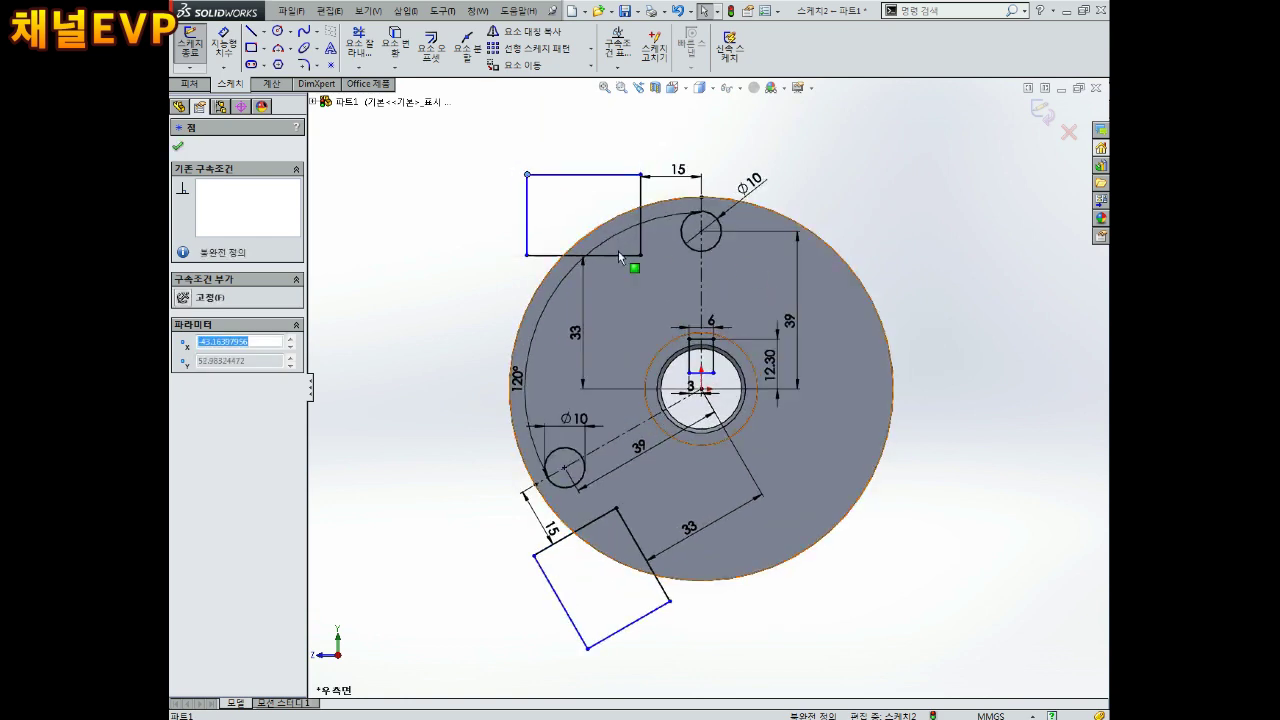
pyautogui.scroll(-1, 674, 455)
pyautogui.moveTo(575, 700); pyautogui.dragTo(571, 640)
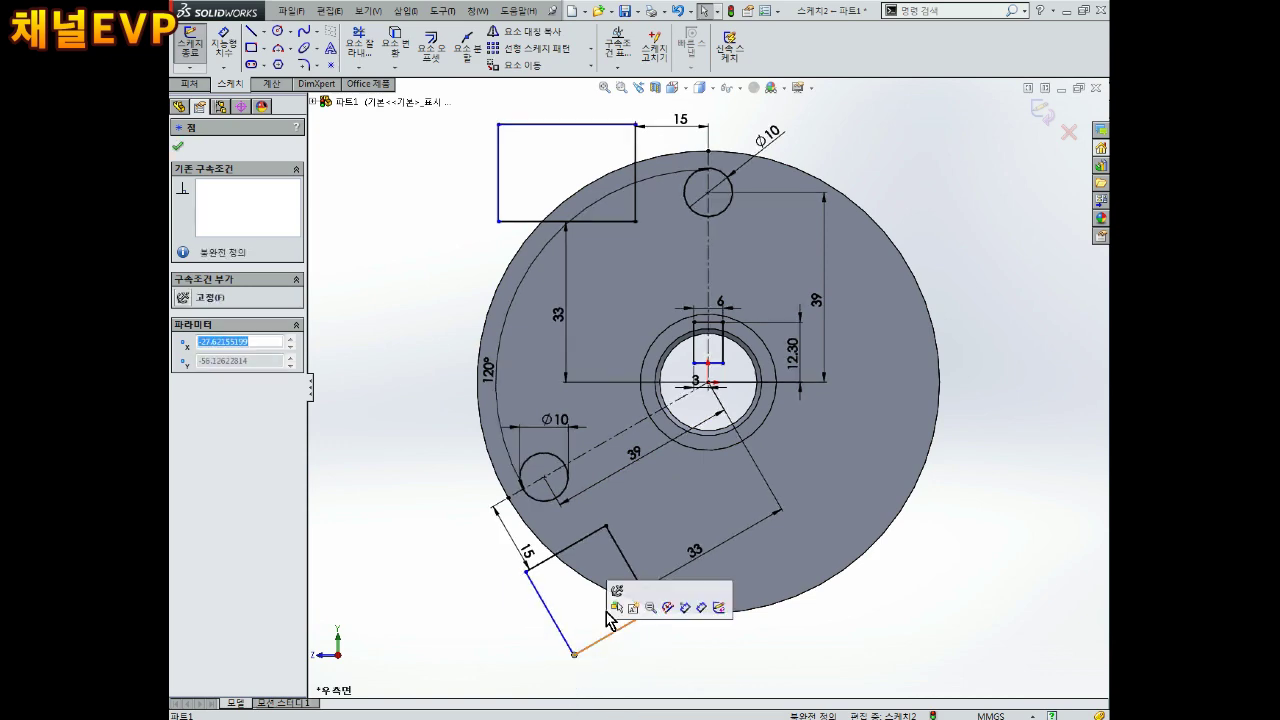
pyautogui.scroll(-1, 690, 165)
pyautogui.moveTo(458, 130); pyautogui.dragTo(484, 152)
pyautogui.scroll(1, 705, 390)
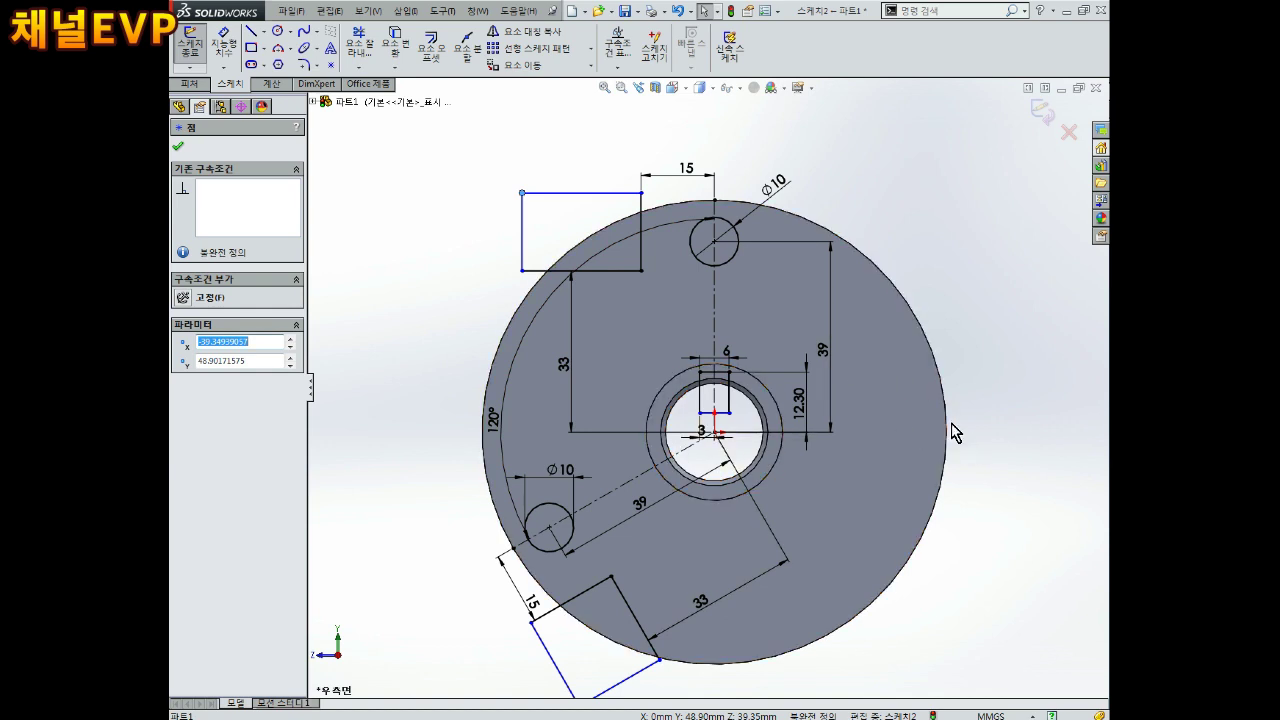
pyautogui.click(988, 350)
pyautogui.scroll(-2, 700, 420)
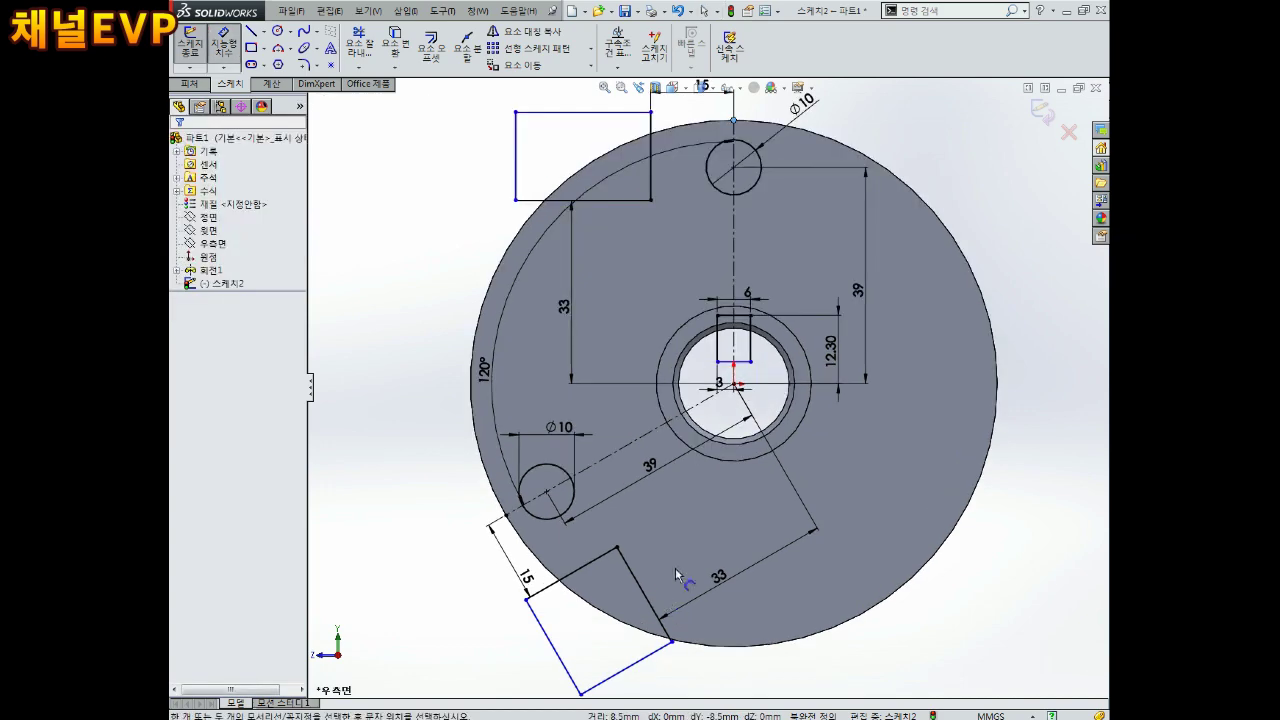
pyautogui.scroll(3, 691, 390)
pyautogui.scroll(-3, 660, 500)
pyautogui.scroll(3, 650, 350)
pyautogui.scroll(-2, 670, 150)
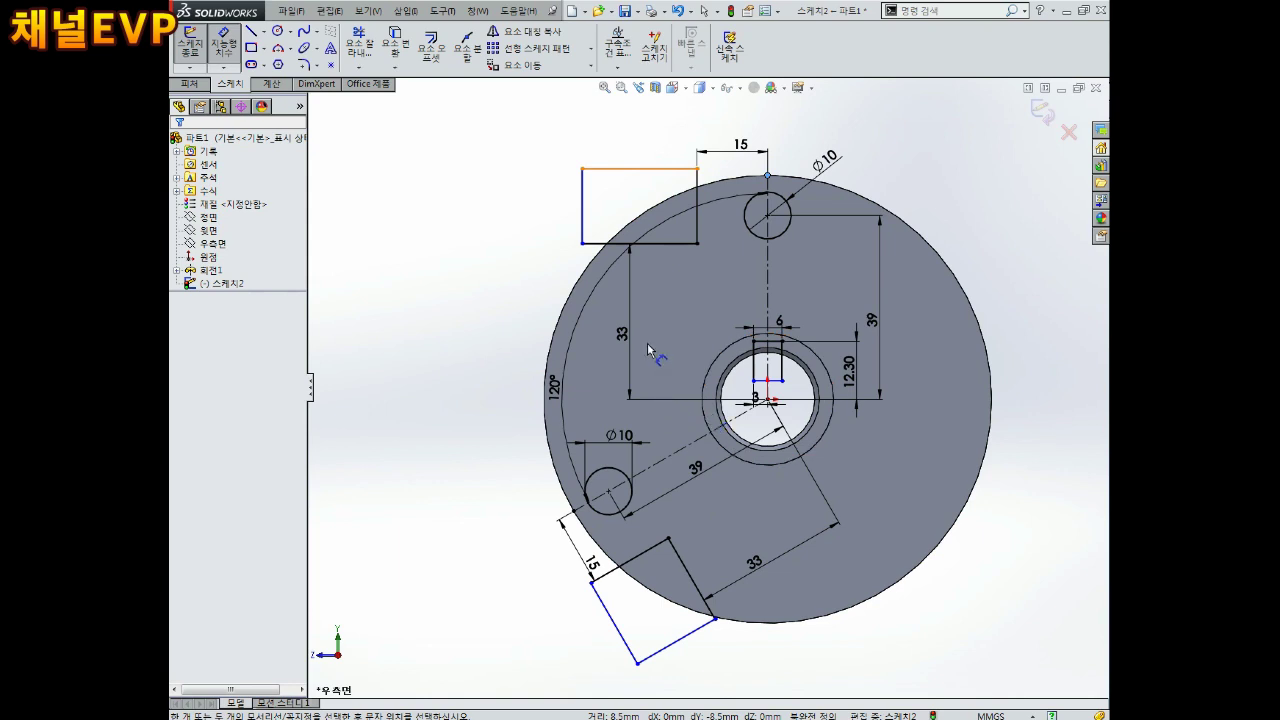
pyautogui.scroll(-2, 648, 350)
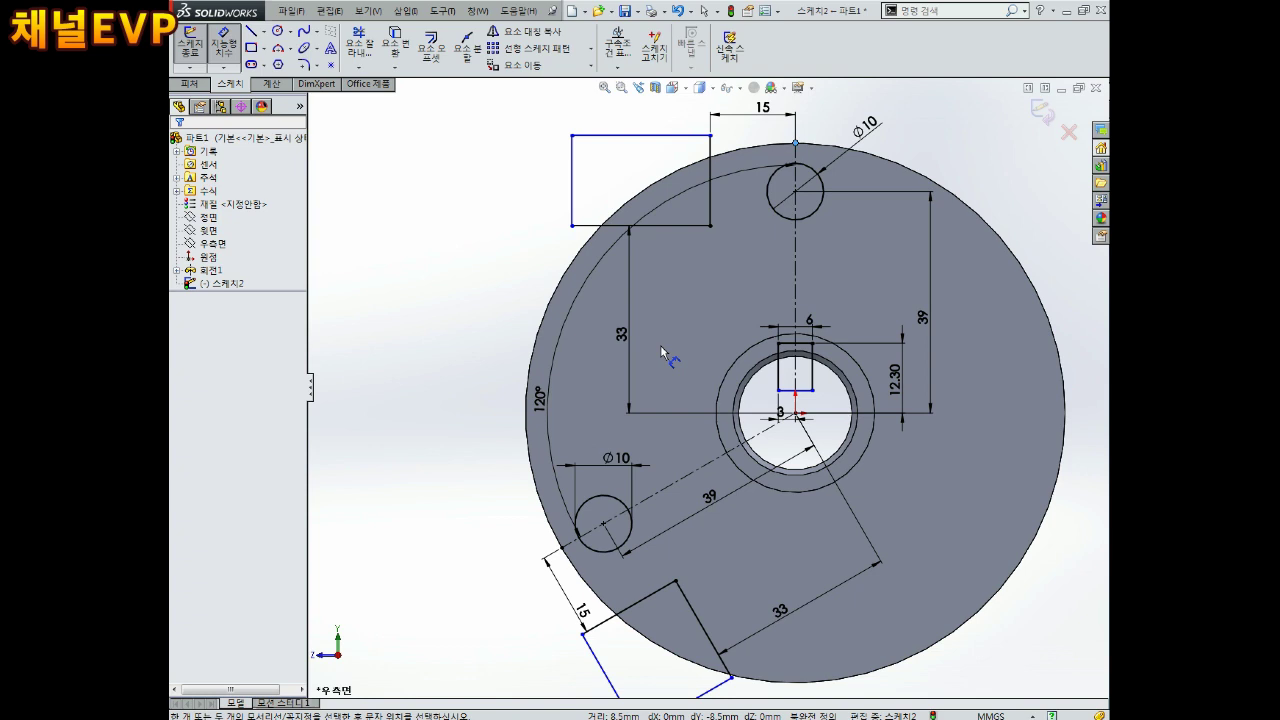
pyautogui.scroll(-2, 710, 554)
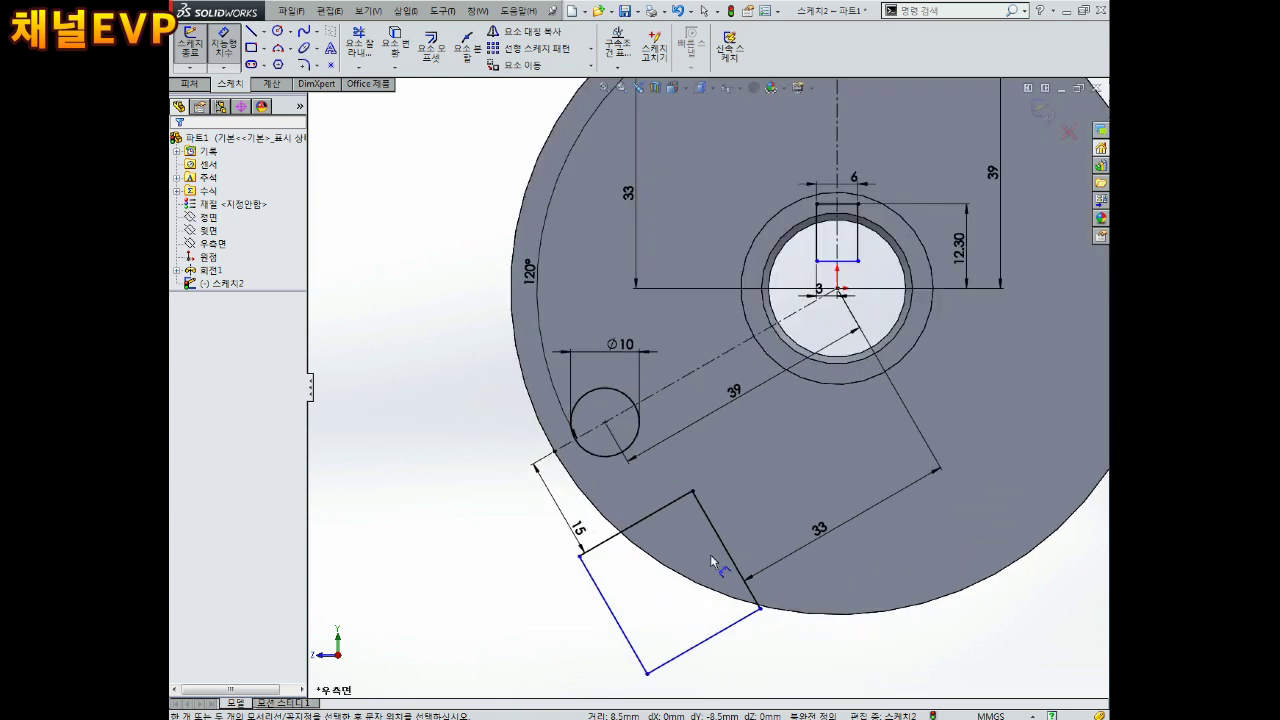
pyautogui.press('Escape')
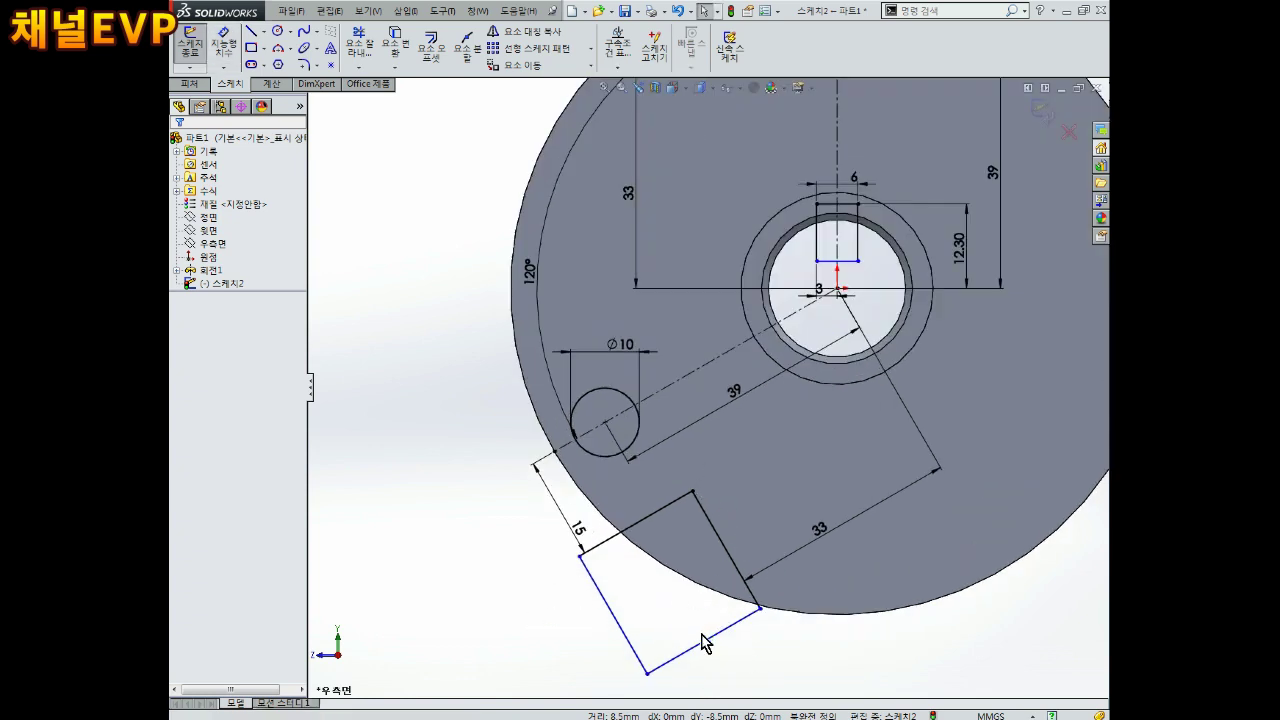
# Delete the outer and right sides of the lower notch rectangle.
pyautogui.click(703, 645)
pyautogui.press('Delete')
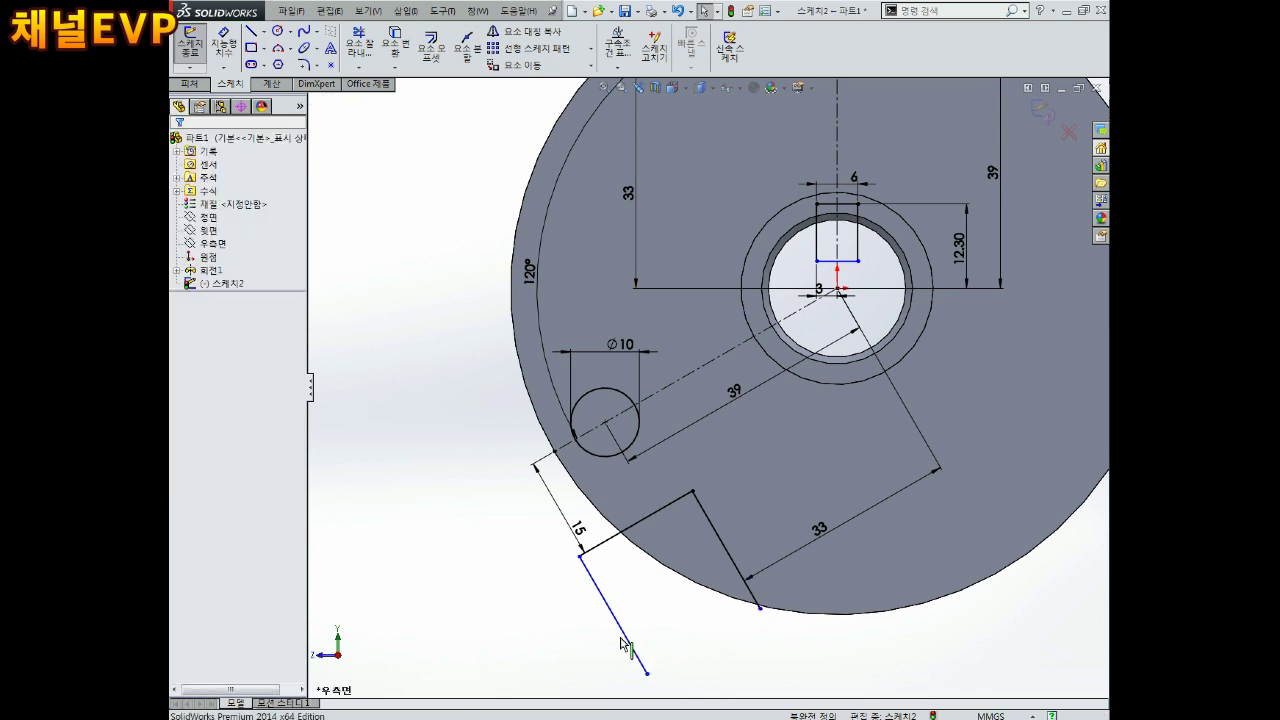
pyautogui.click(627, 639)
pyautogui.press('Delete')
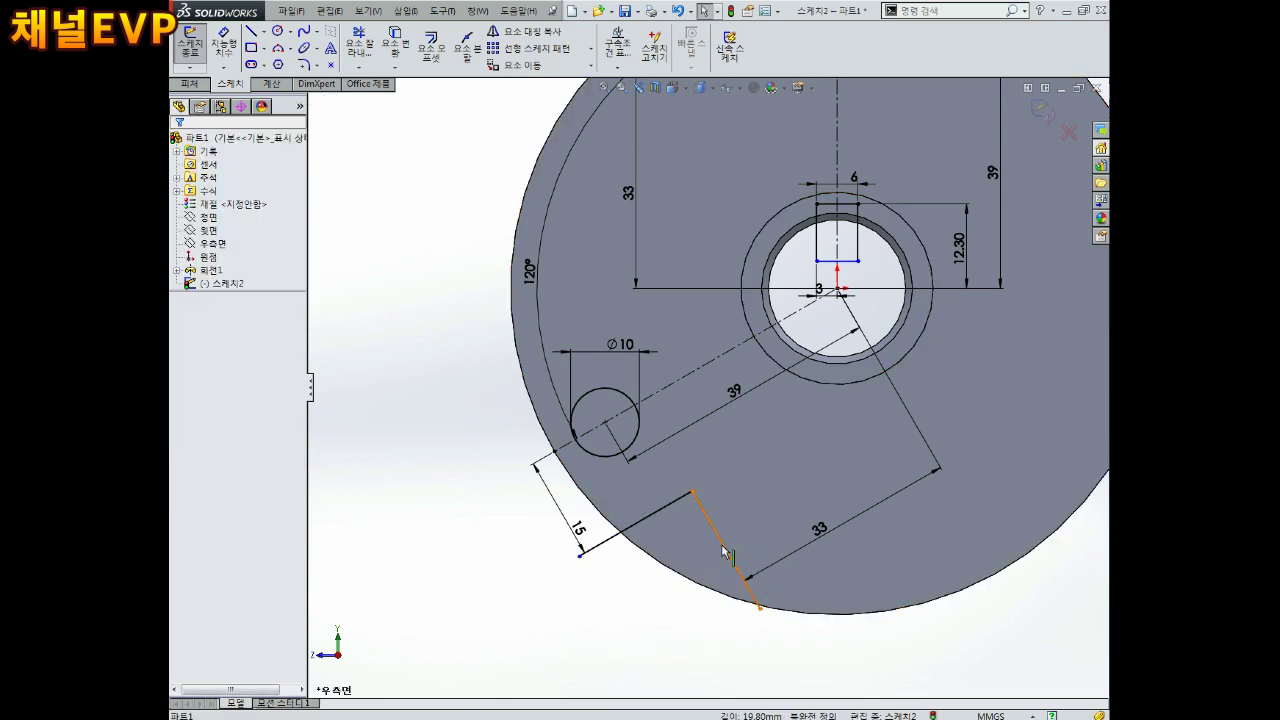
pyautogui.click(727, 549)
pyautogui.press('Delete')
pyautogui.click(558, 369)
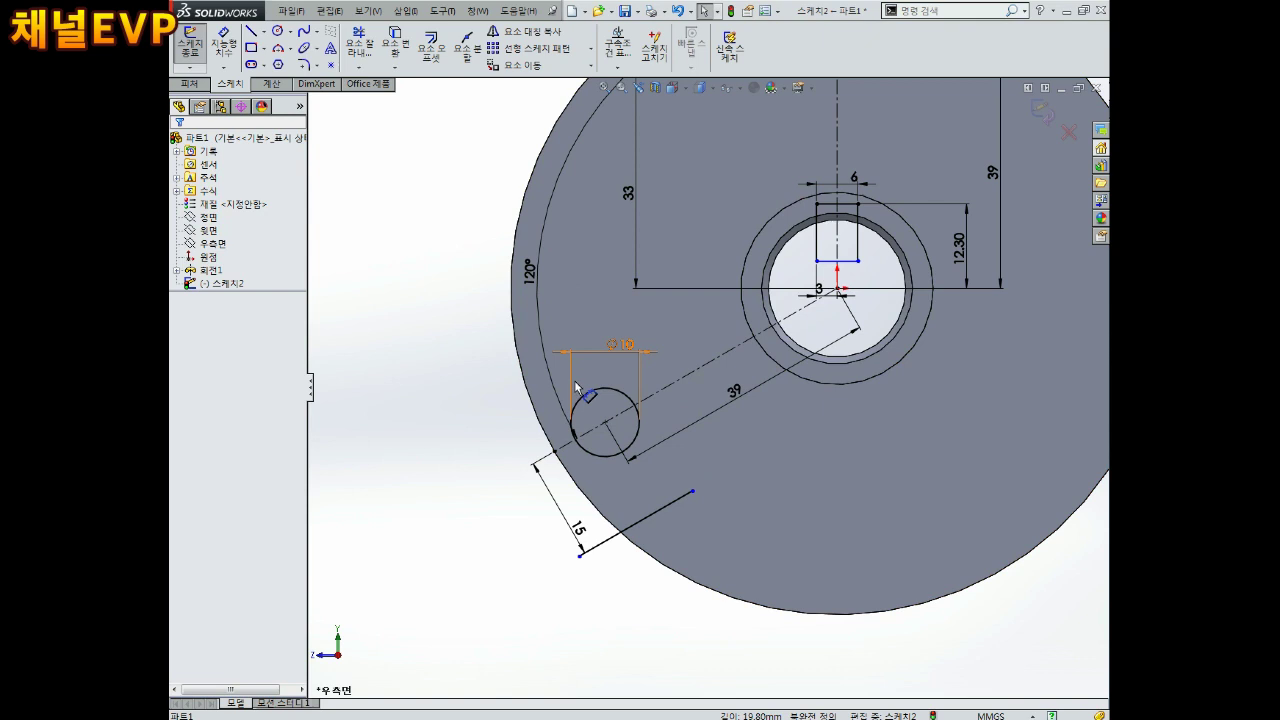
# Redraw the notch's outer sides as new lines from the remaining corner, beyond the disc rim.
pyautogui.click(250, 31)
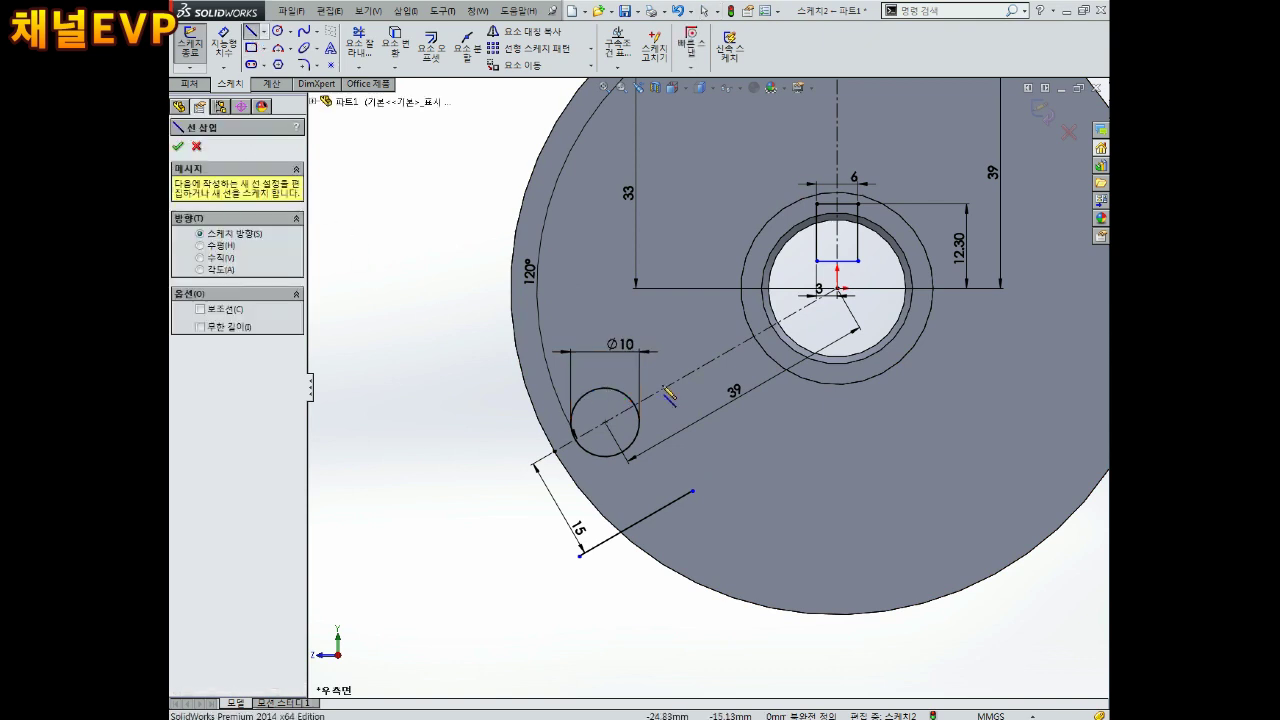
pyautogui.click(693, 492)
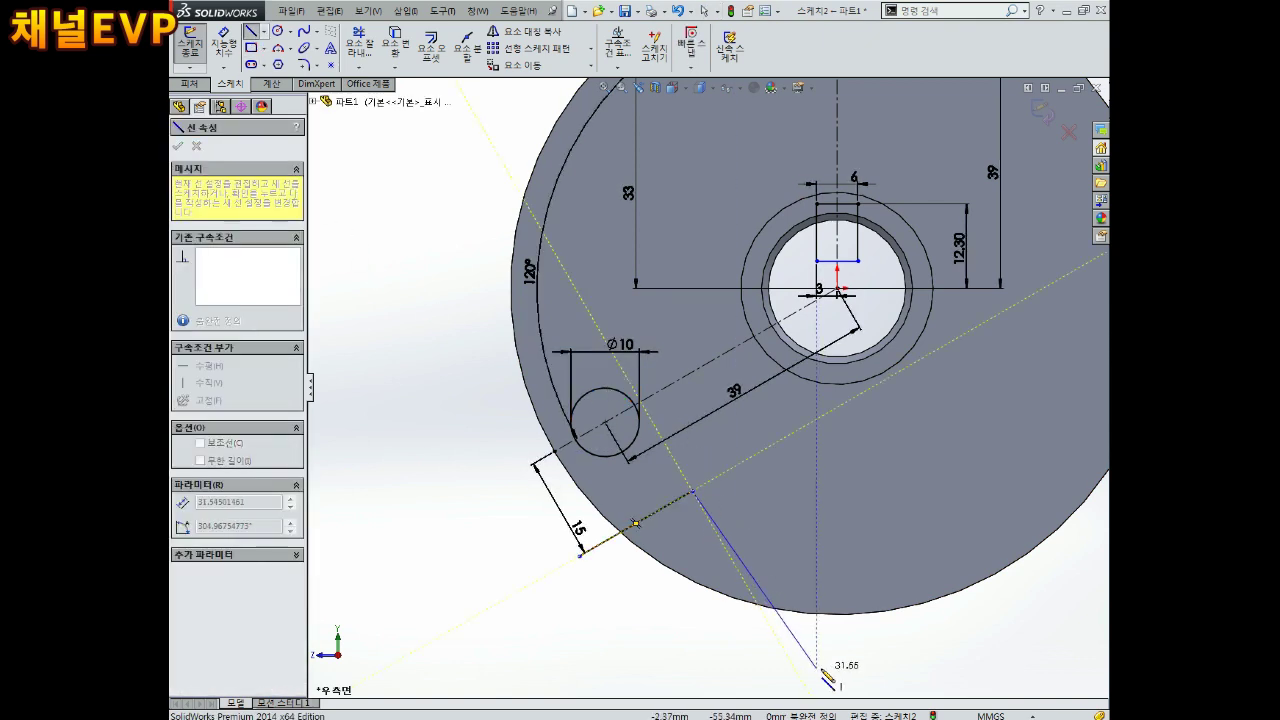
pyautogui.click(816, 667)
pyautogui.click(657, 686)
# Close the lower notch outline and dimension its side angle at 96°.
pyautogui.click(580, 555)
pyautogui.press('Escape')
pyautogui.scroll(3, 704, 386)
pyautogui.scroll(-3, 675, 588)
pyautogui.moveTo(771, 366); pyautogui.dragTo(774, 329, button='right')
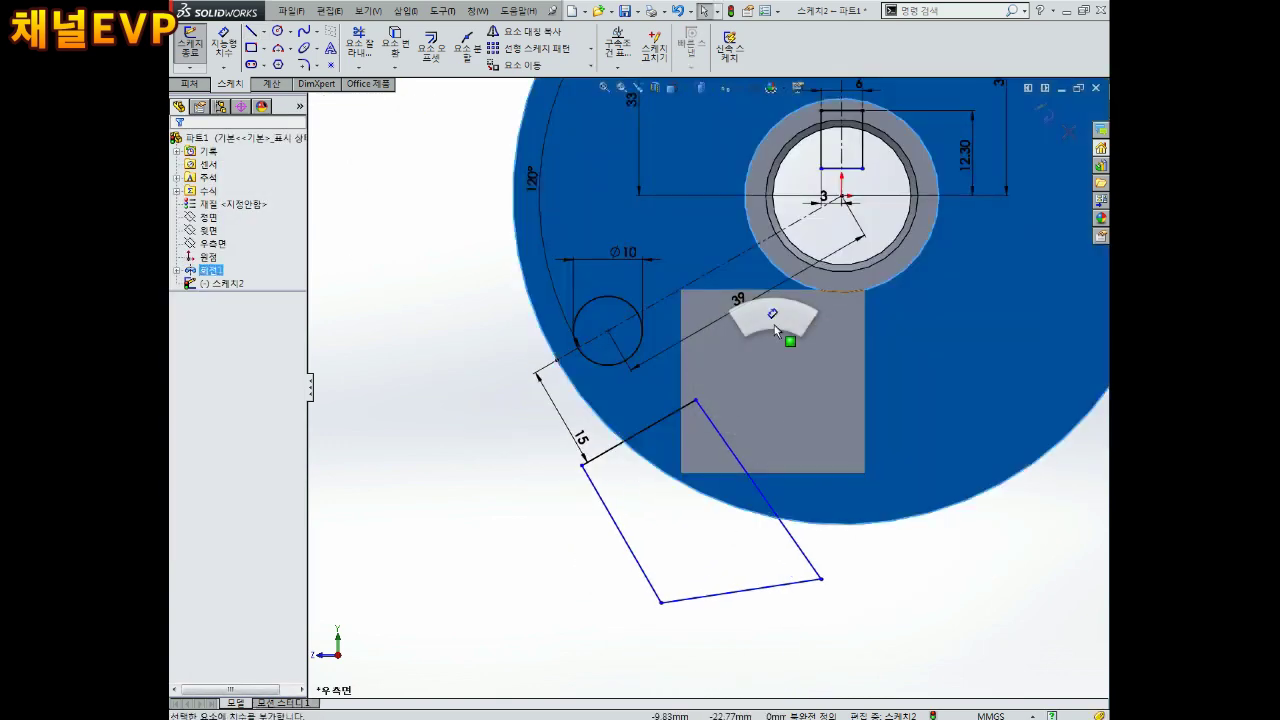
pyautogui.click(670, 416)
pyautogui.click(741, 466)
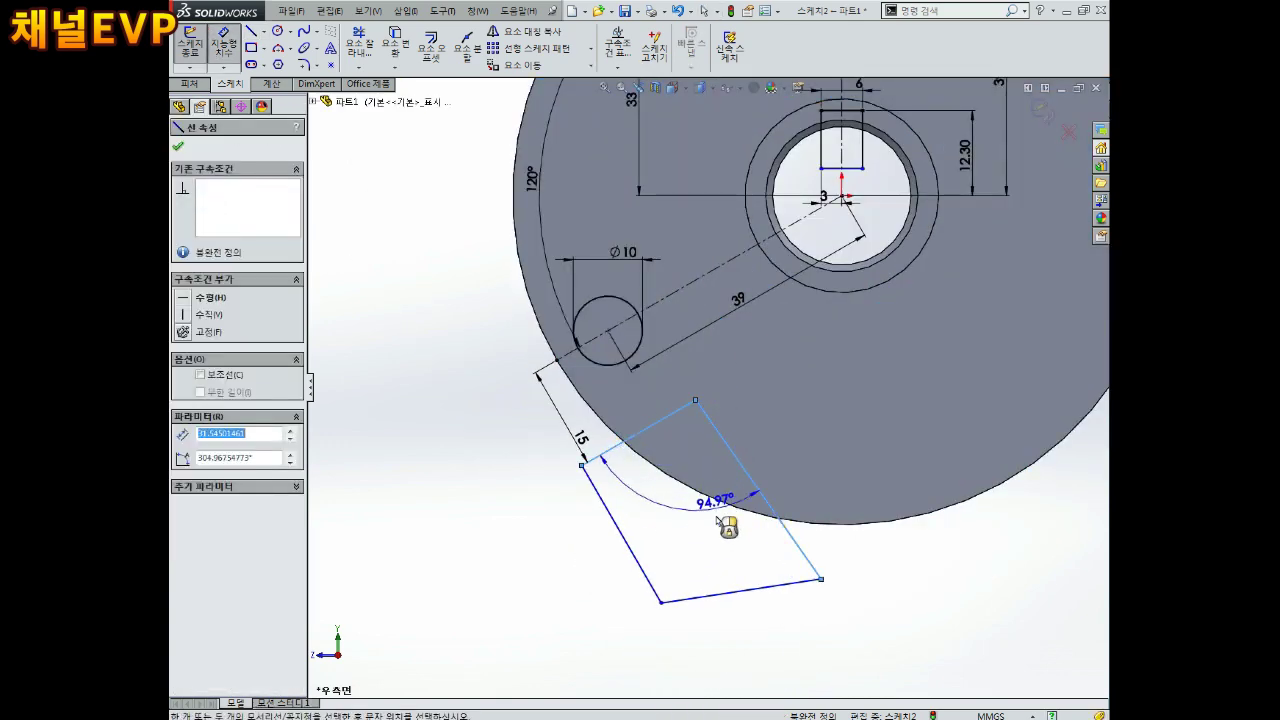
pyautogui.click(705, 567)
pyautogui.write('96')
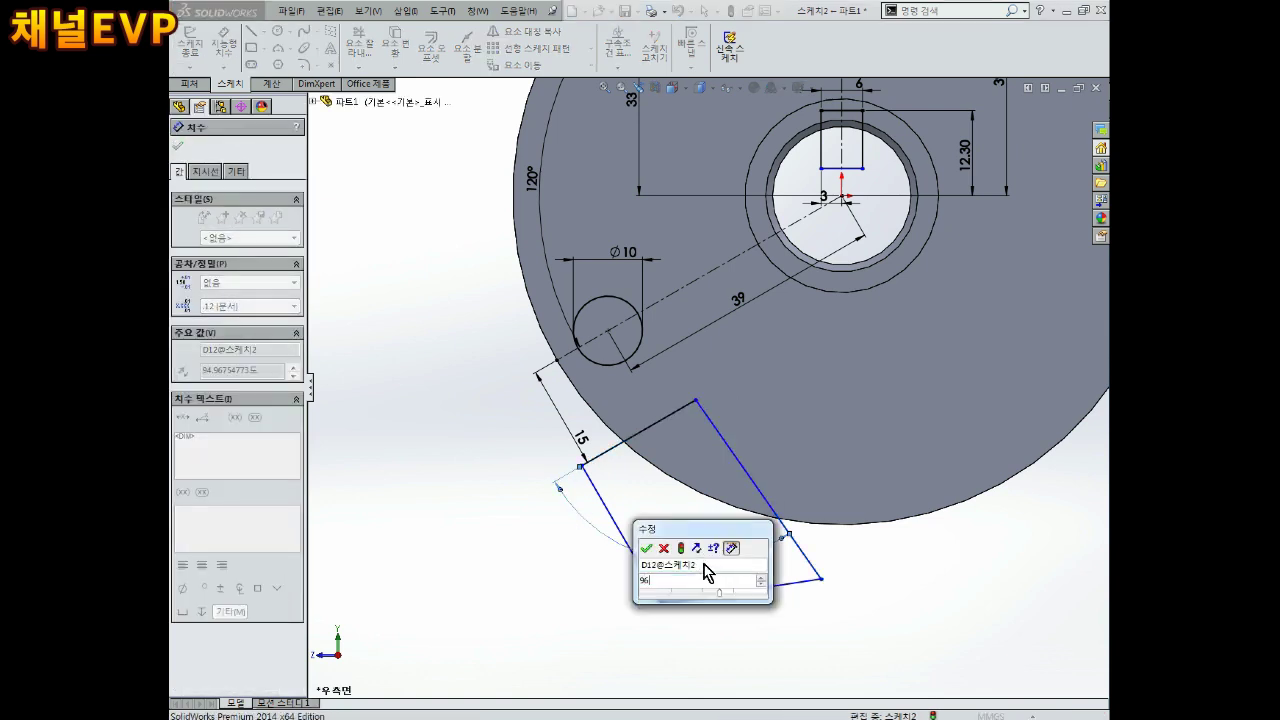
pyautogui.press('Return')
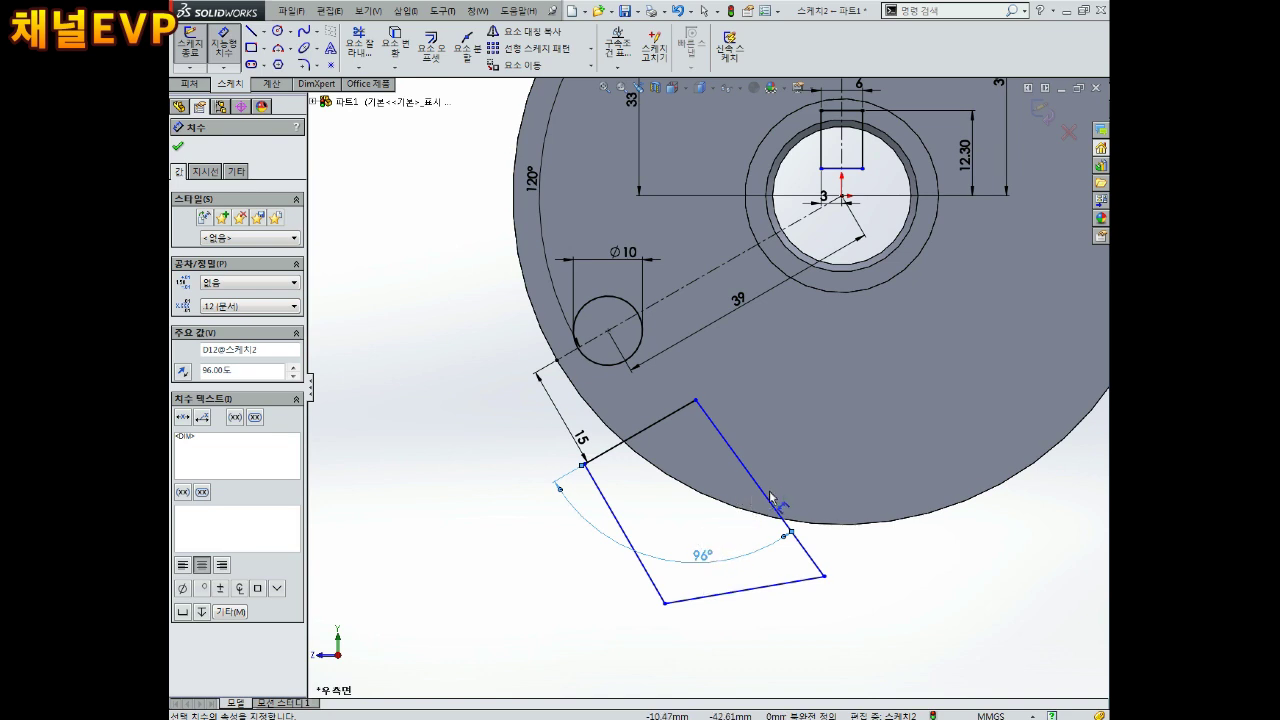
pyautogui.press('Escape')
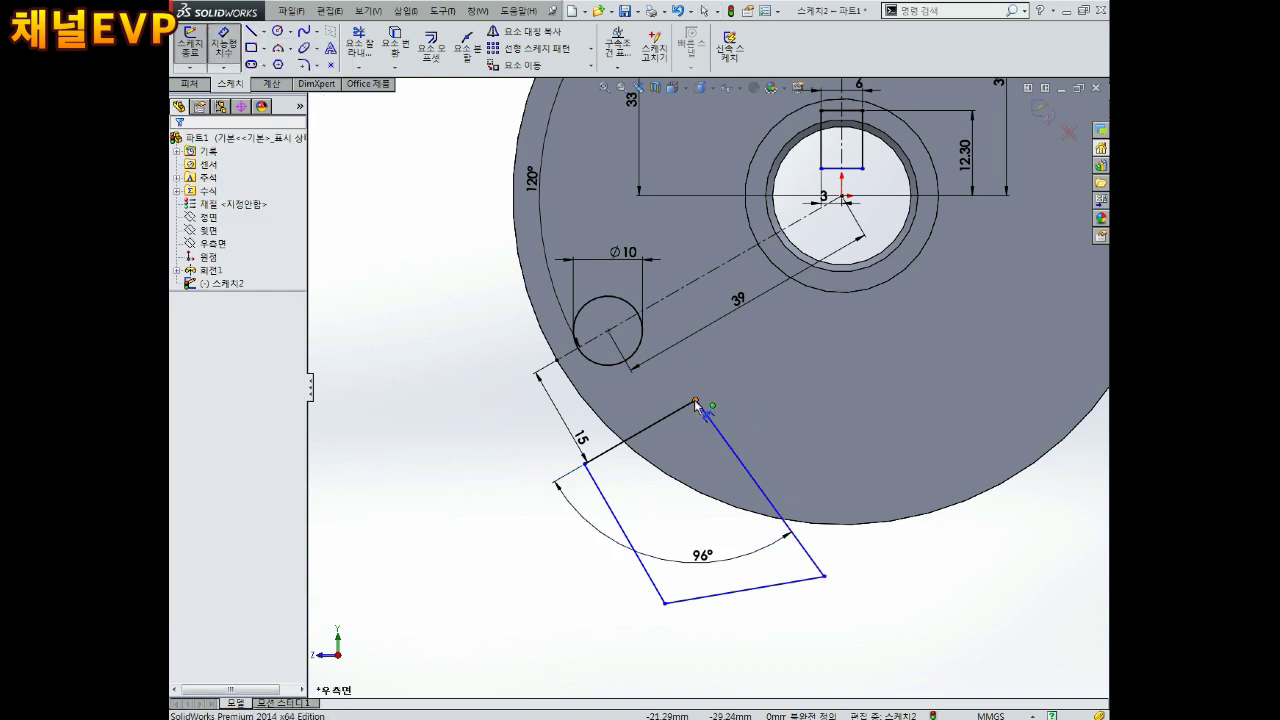
# Dimension the notch corner 33 mm from the centre and review that dimension.
pyautogui.moveTo(696, 402); pyautogui.dragTo(860, 270)
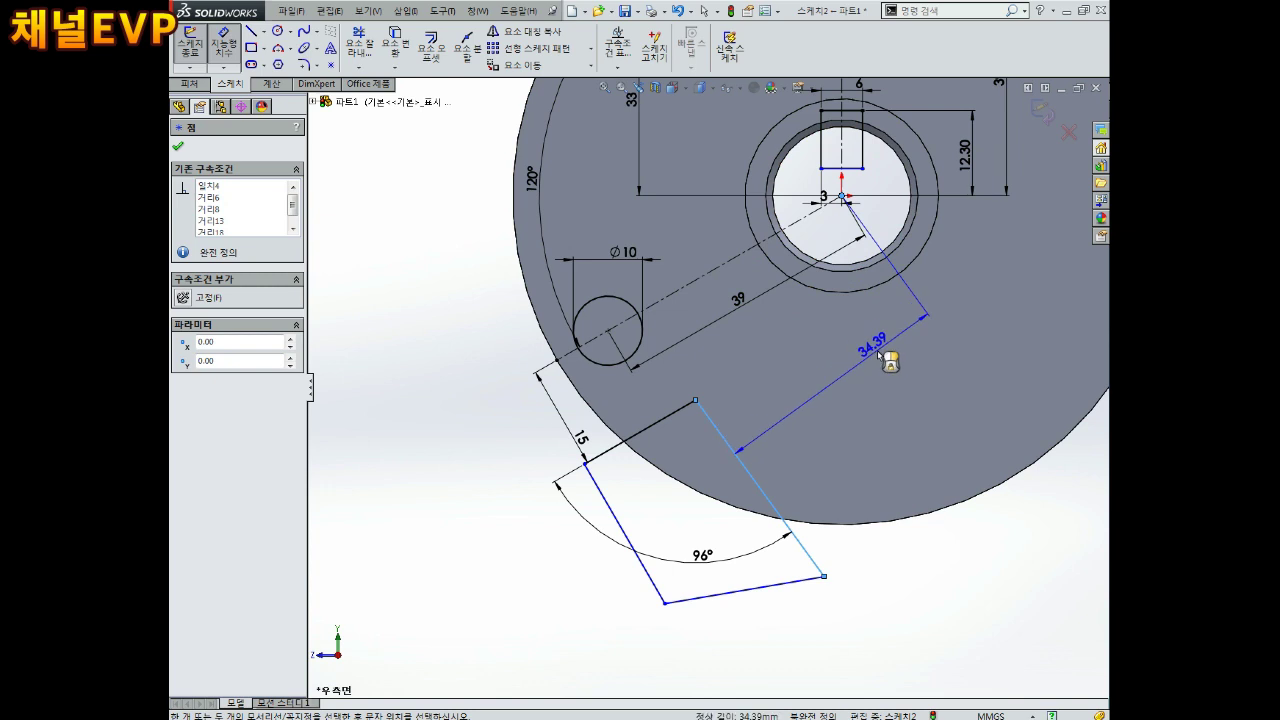
pyautogui.click(880, 354)
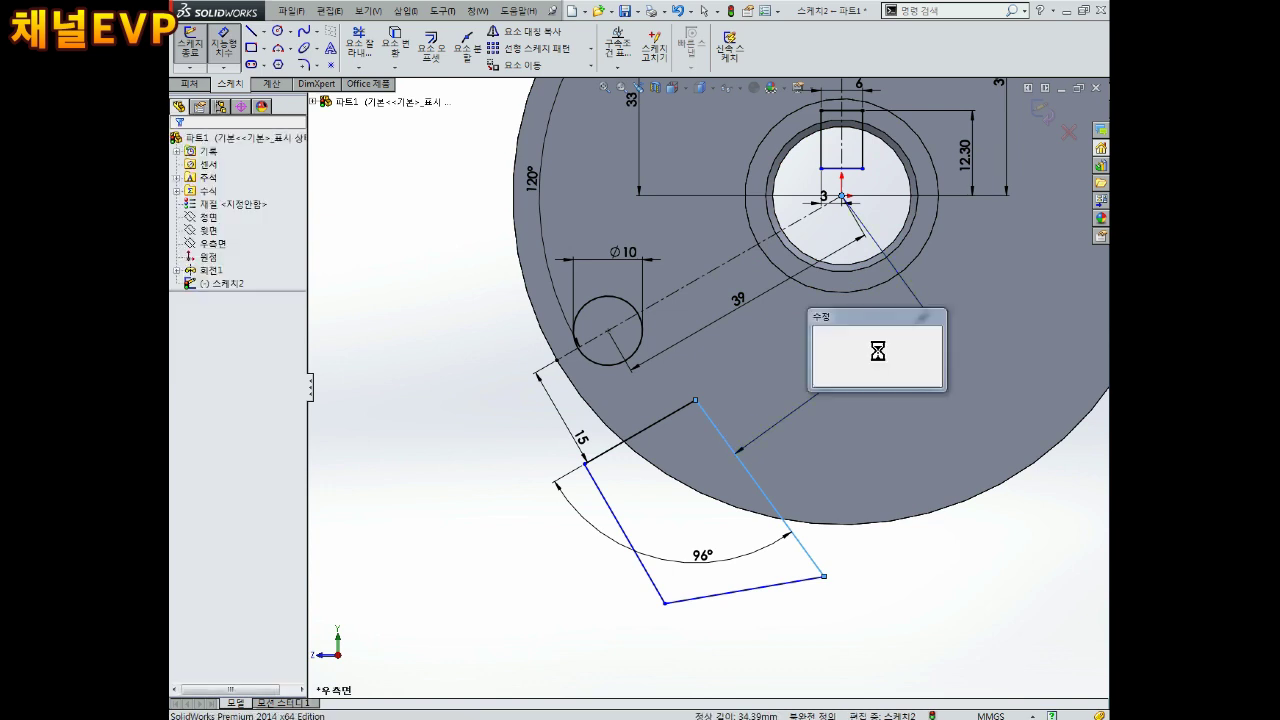
pyautogui.write('33')
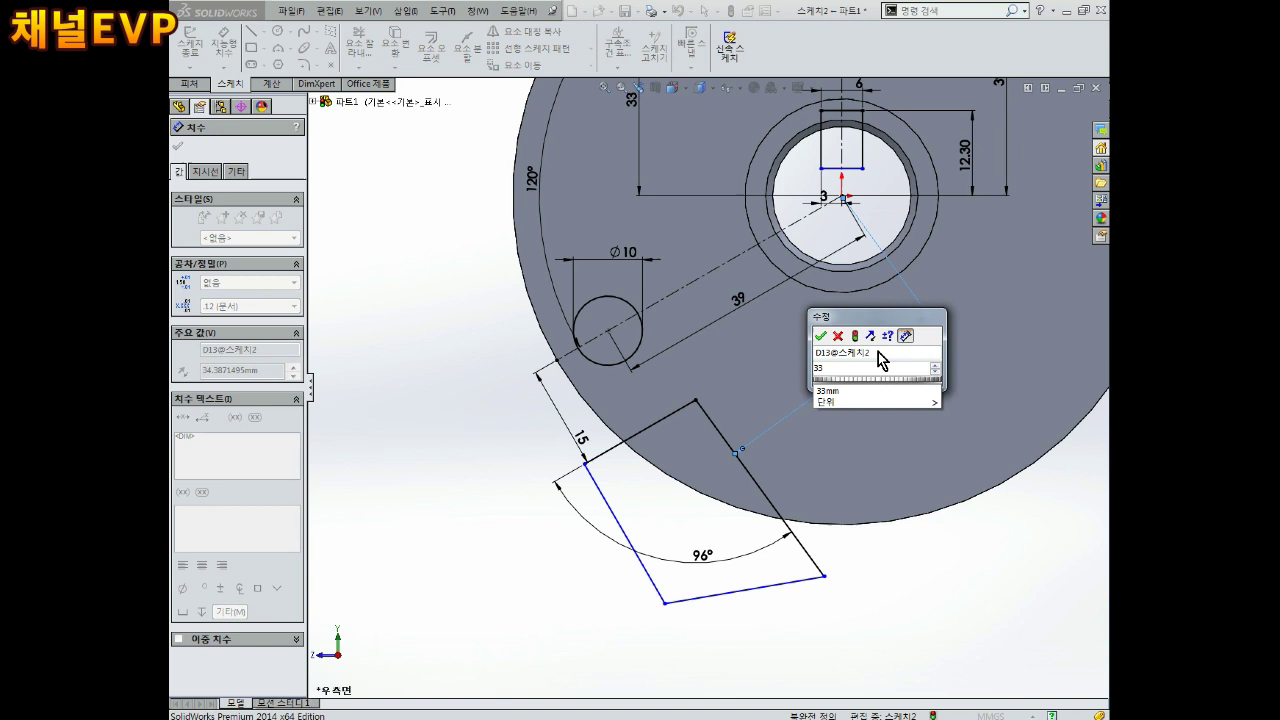
pyautogui.press('Return')
pyautogui.press('Escape')
pyautogui.press('f')
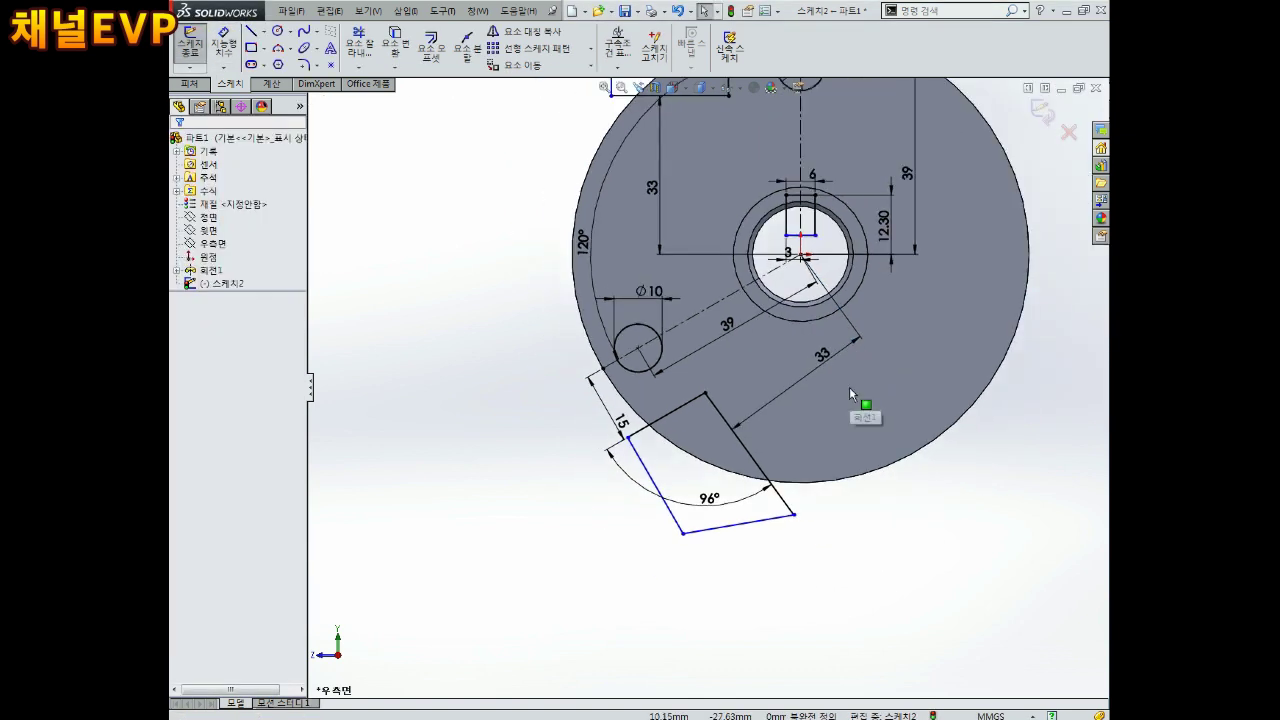
pyautogui.scroll(-2, 849, 387)
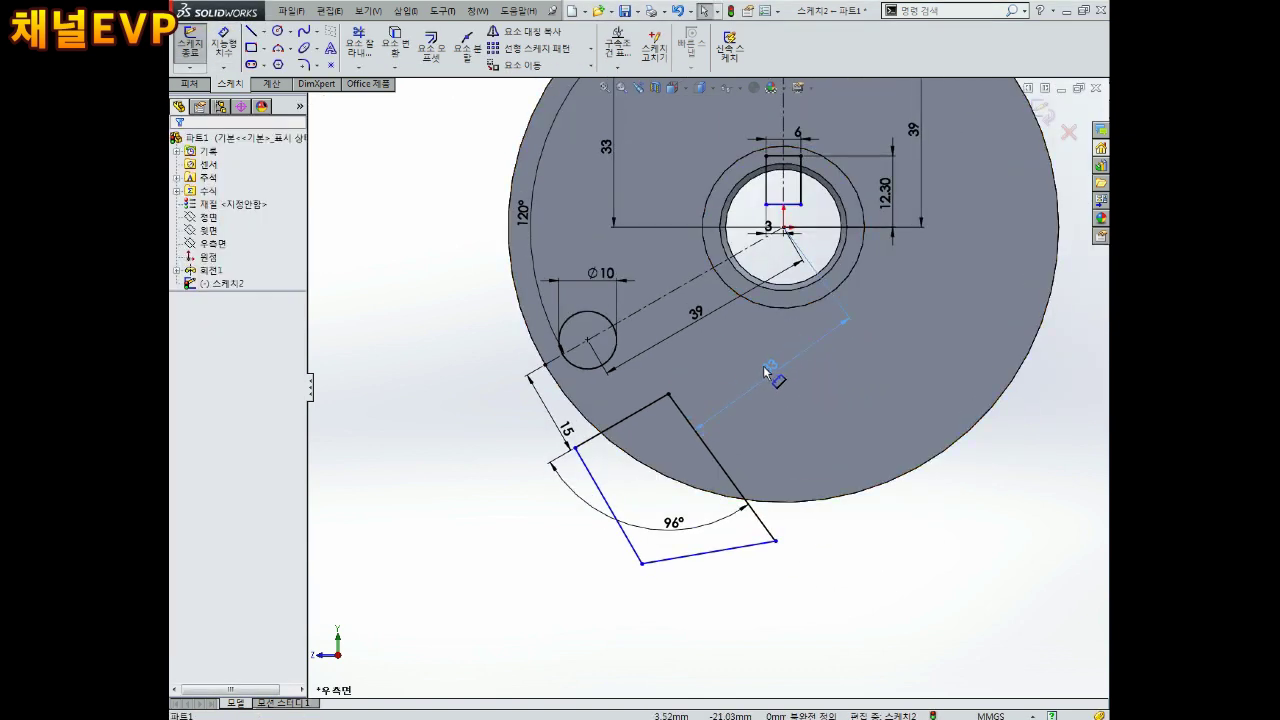
pyautogui.click(767, 372)
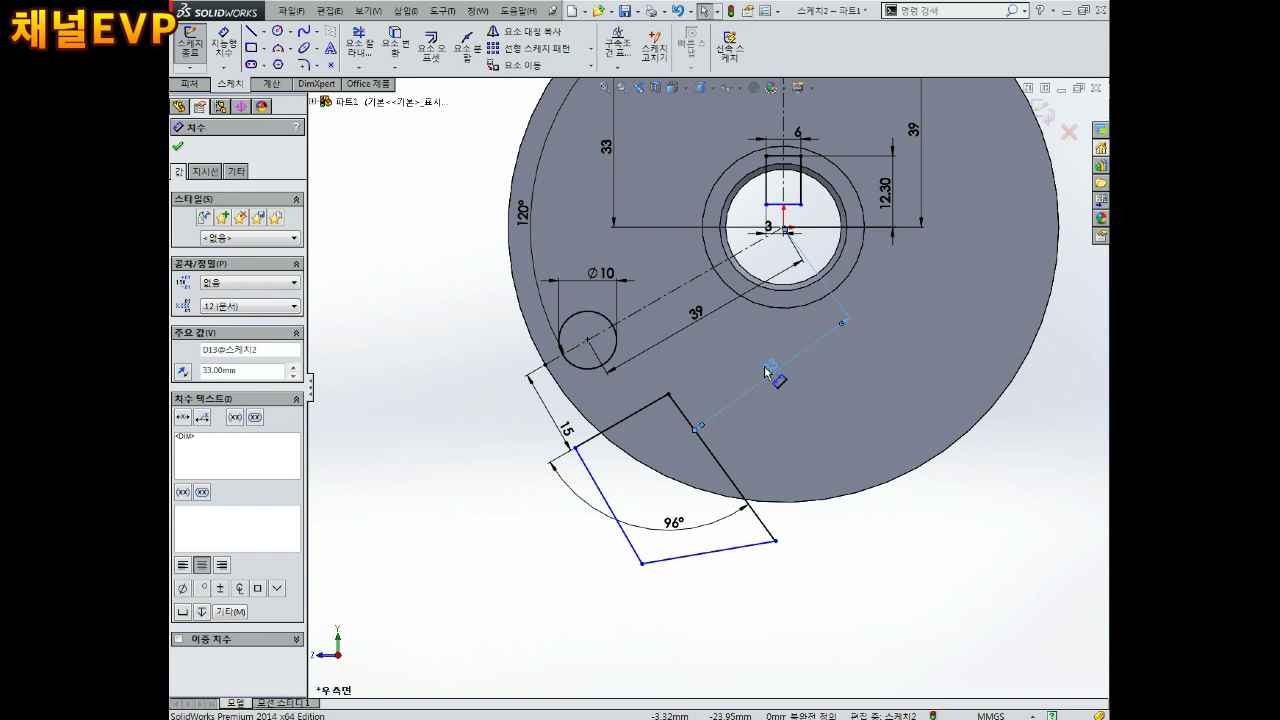
pyautogui.scroll(1, 780, 357)
pyautogui.scroll(-1, 770, 320)
pyautogui.scroll(1, 751, 285)
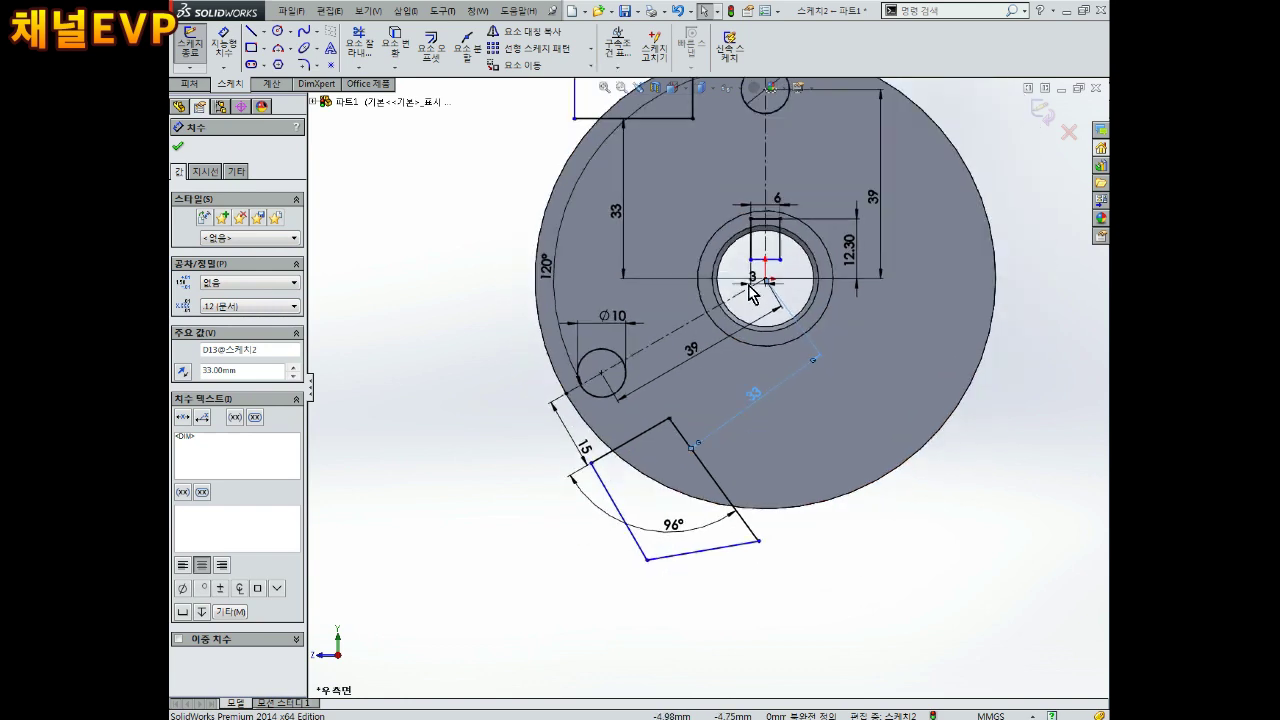
pyautogui.press('Escape')
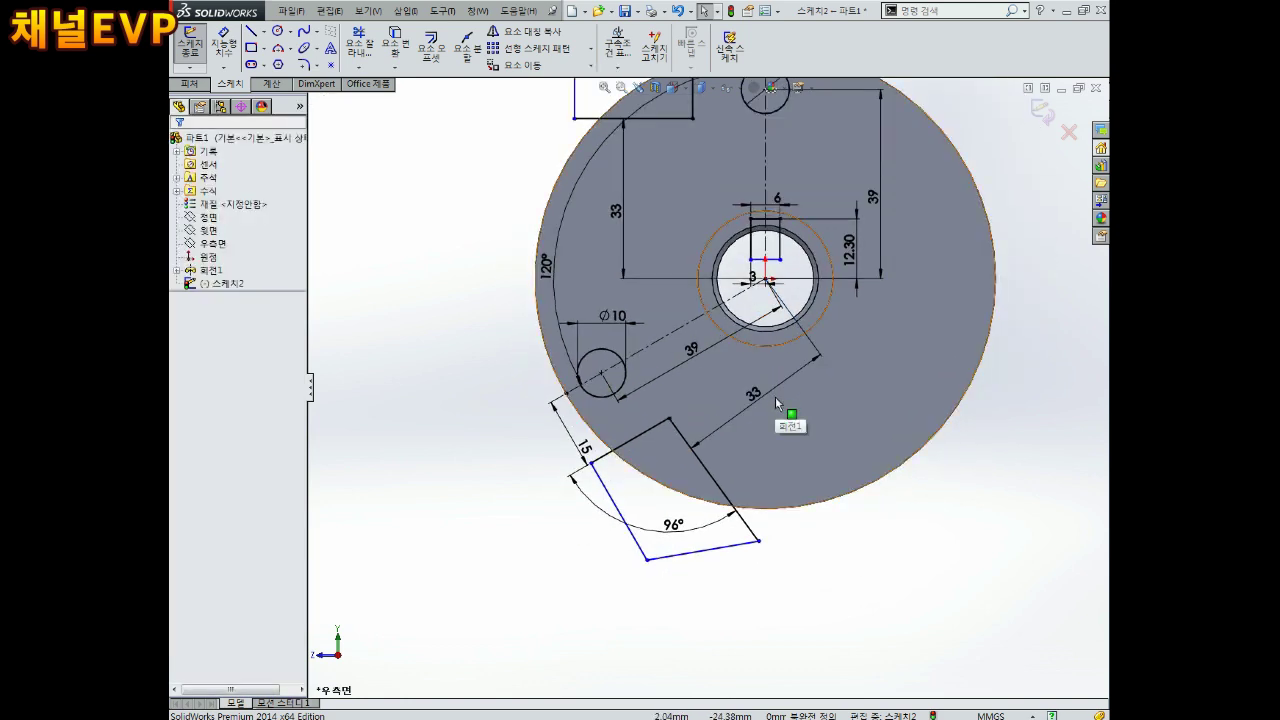
# Look over the finished Sketch2 and exit the sketch.
pyautogui.scroll(1, 778, 397)
pyautogui.scroll(-1, 706, 432)
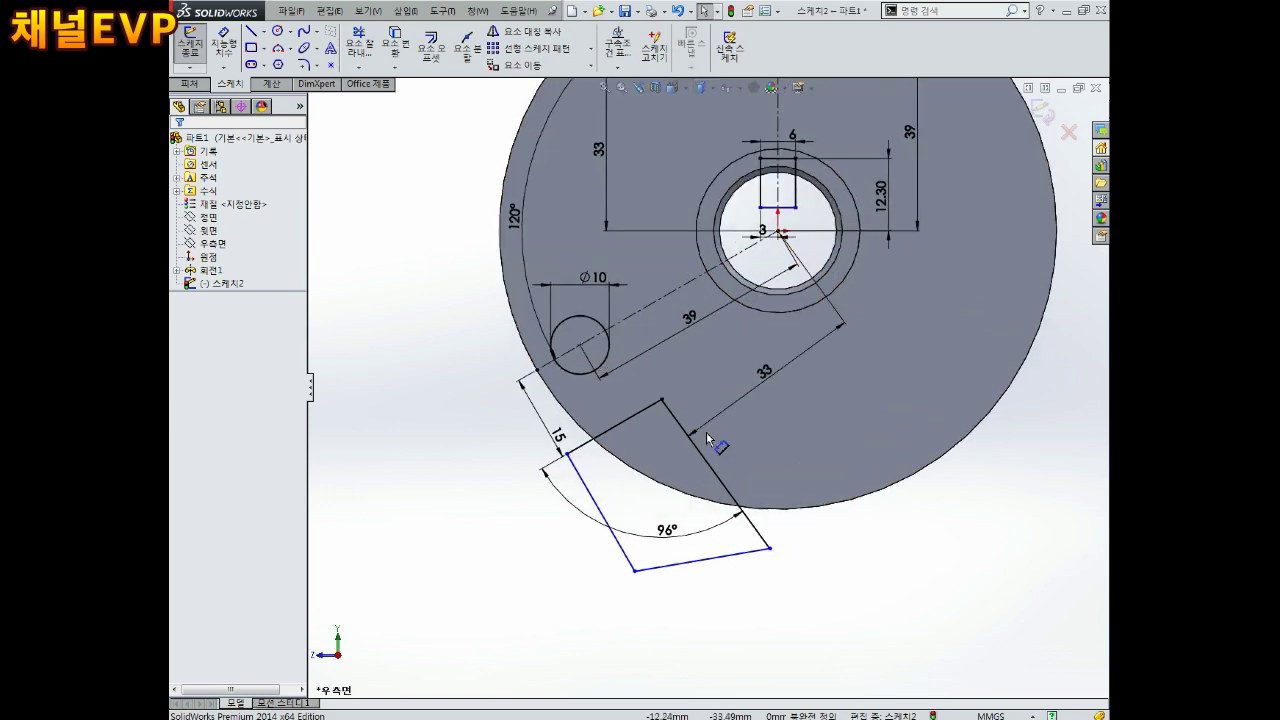
pyautogui.scroll(-1, 706, 432)
pyautogui.scroll(-1, 706, 432)
pyautogui.scroll(1, 694, 426)
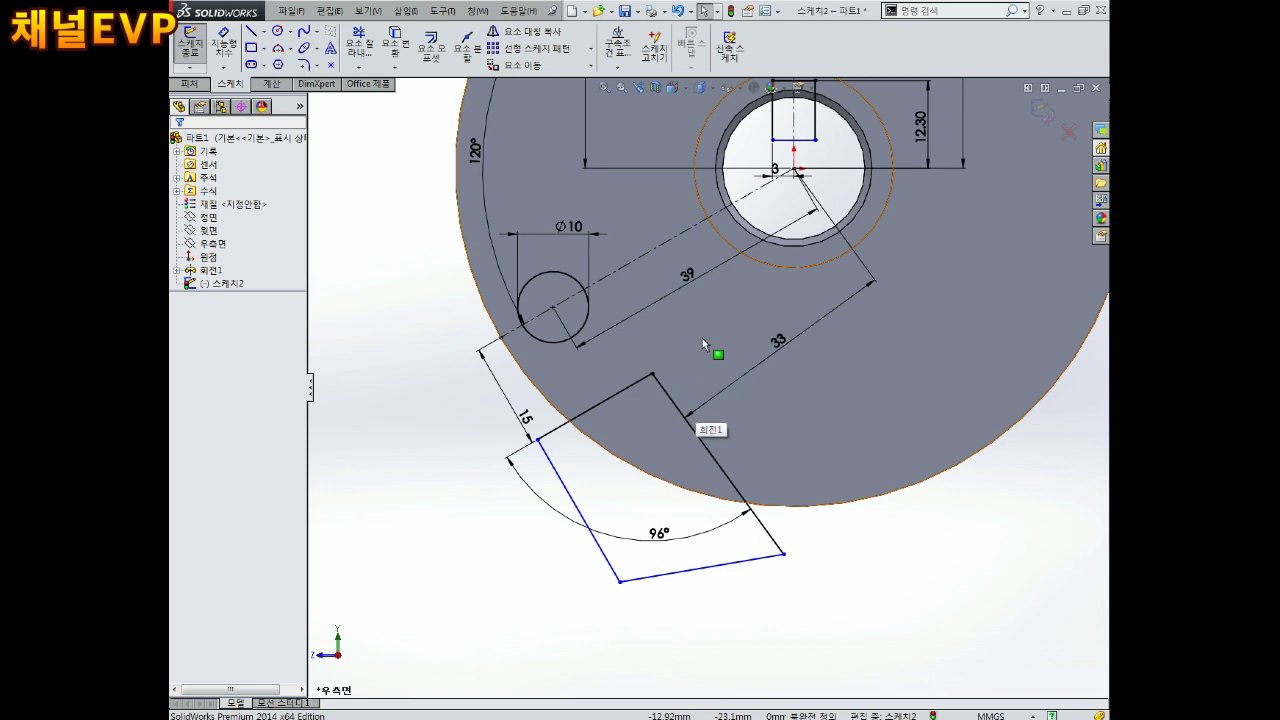
pyautogui.scroll(1, 898, 436)
pyautogui.scroll(1, 898, 436)
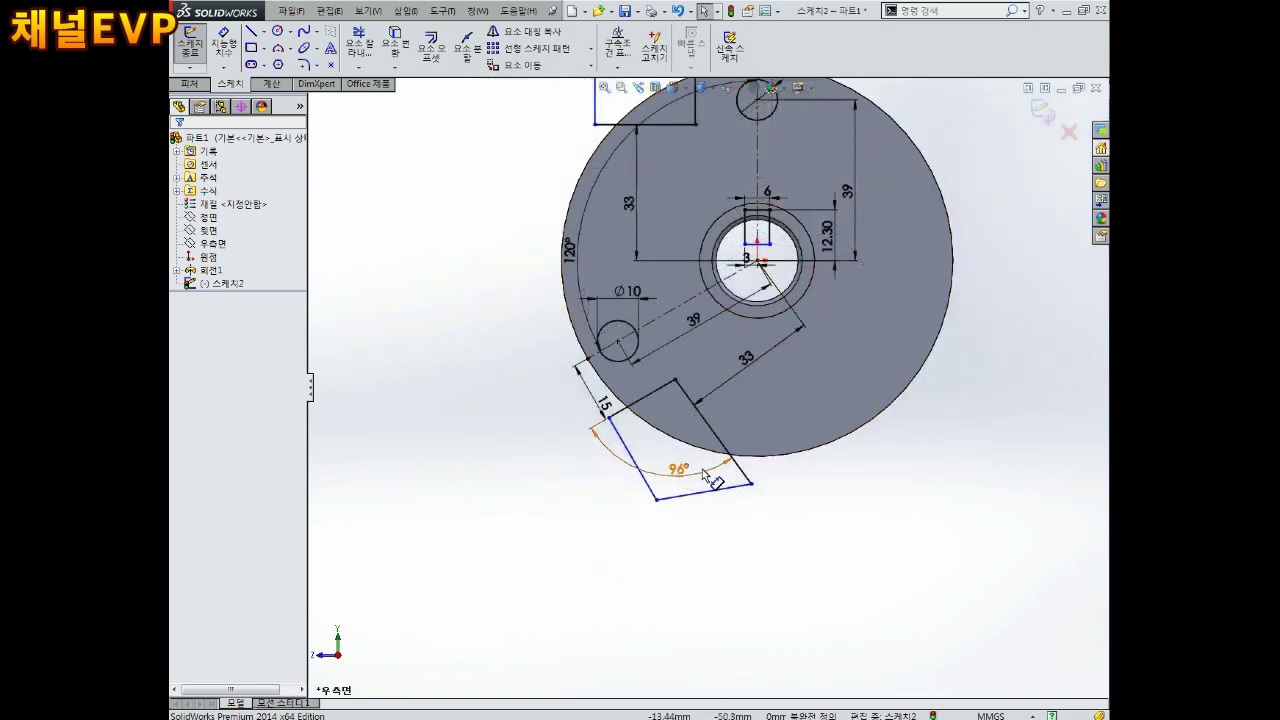
pyautogui.scroll(-2, 760, 350)
pyautogui.scroll(2, 790, 366)
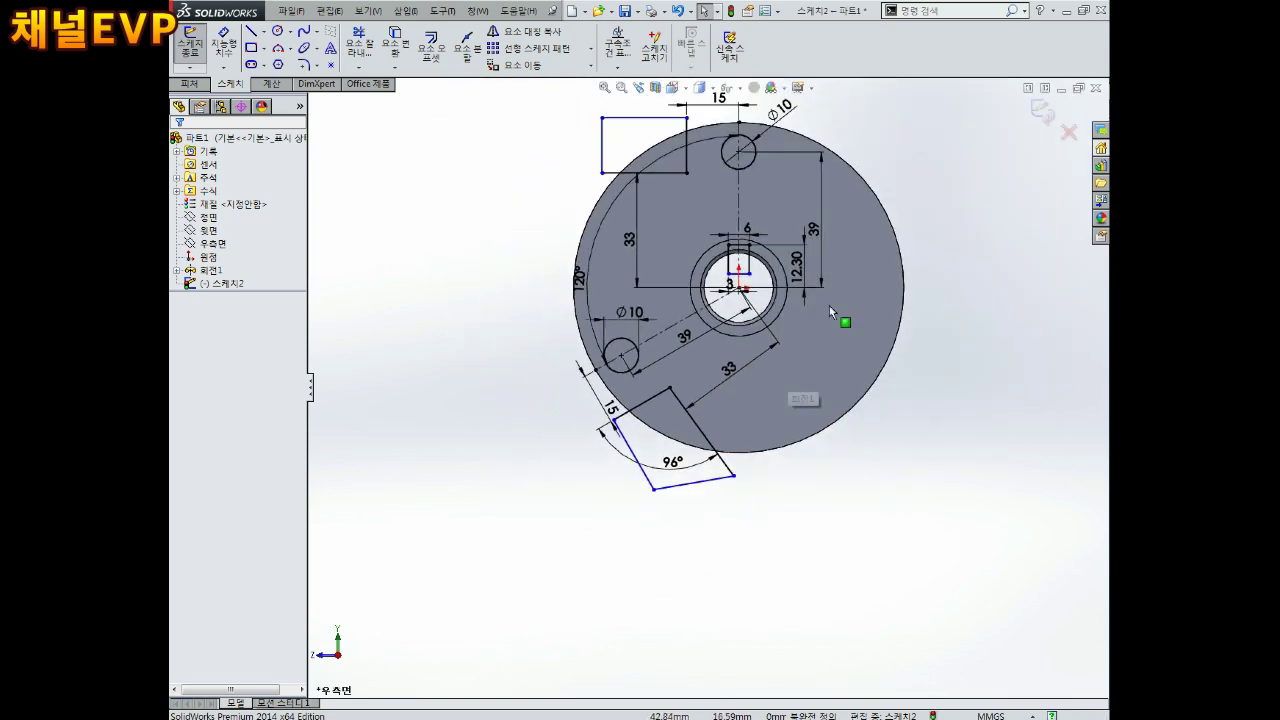
pyautogui.click(1045, 105)
# Start an Extruded Cut from the sketch, selecting both Ø10 circles, the keyway and the notch contours.
pyautogui.moveTo(906, 198)
pyautogui.mouseDown(button='middle')
pyautogui.moveTo(919, 218)
pyautogui.moveTo(834, 229)
pyautogui.mouseUp(button='middle')
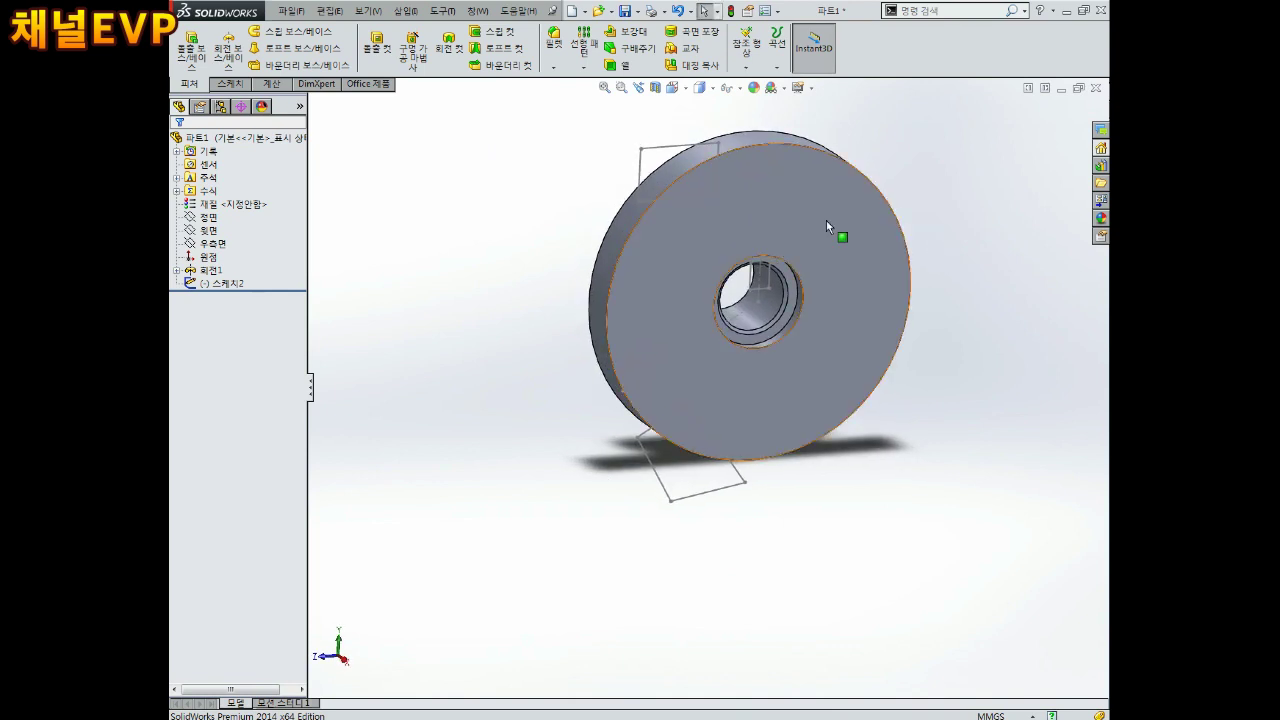
pyautogui.click(377, 44)
pyautogui.moveTo(537, 171)
pyautogui.mouseDown(button='middle')
pyautogui.moveTo(615, 233)
pyautogui.moveTo(663, 206)
pyautogui.mouseUp(button='middle')
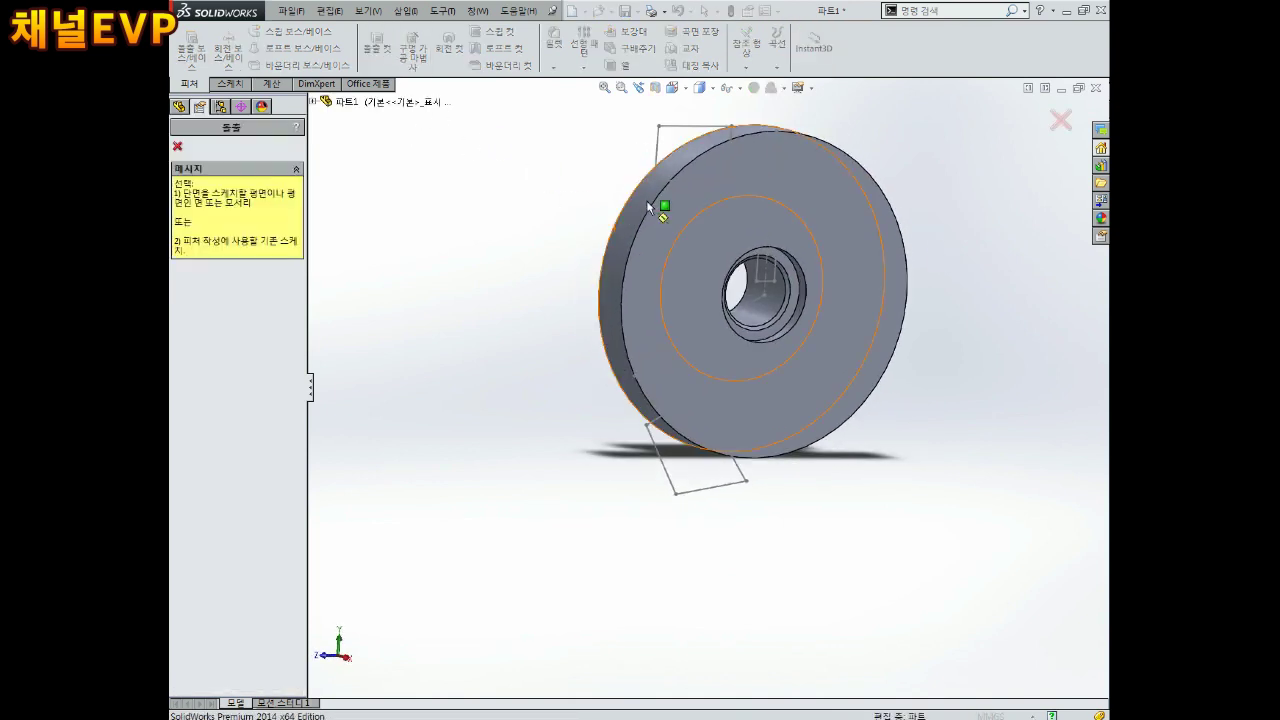
pyautogui.click(690, 135)
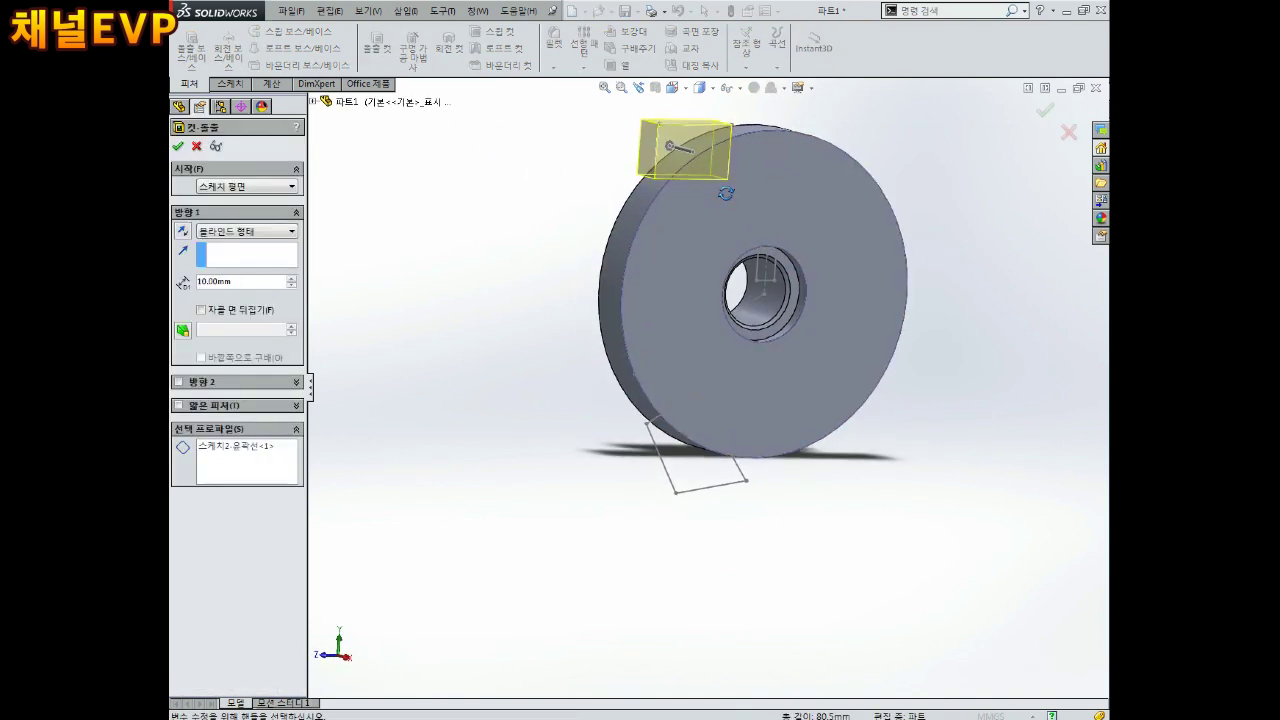
pyautogui.click(254, 472)
pyautogui.scroll(-2, 790, 230)
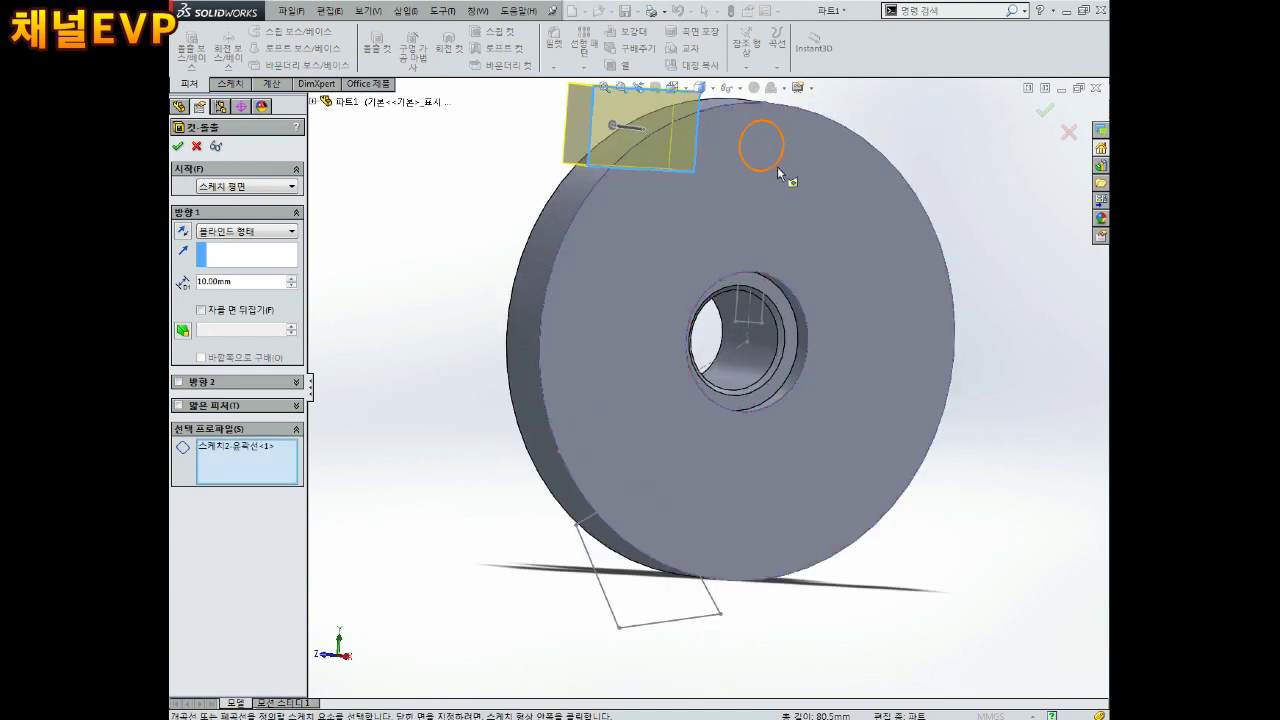
pyautogui.click(778, 166)
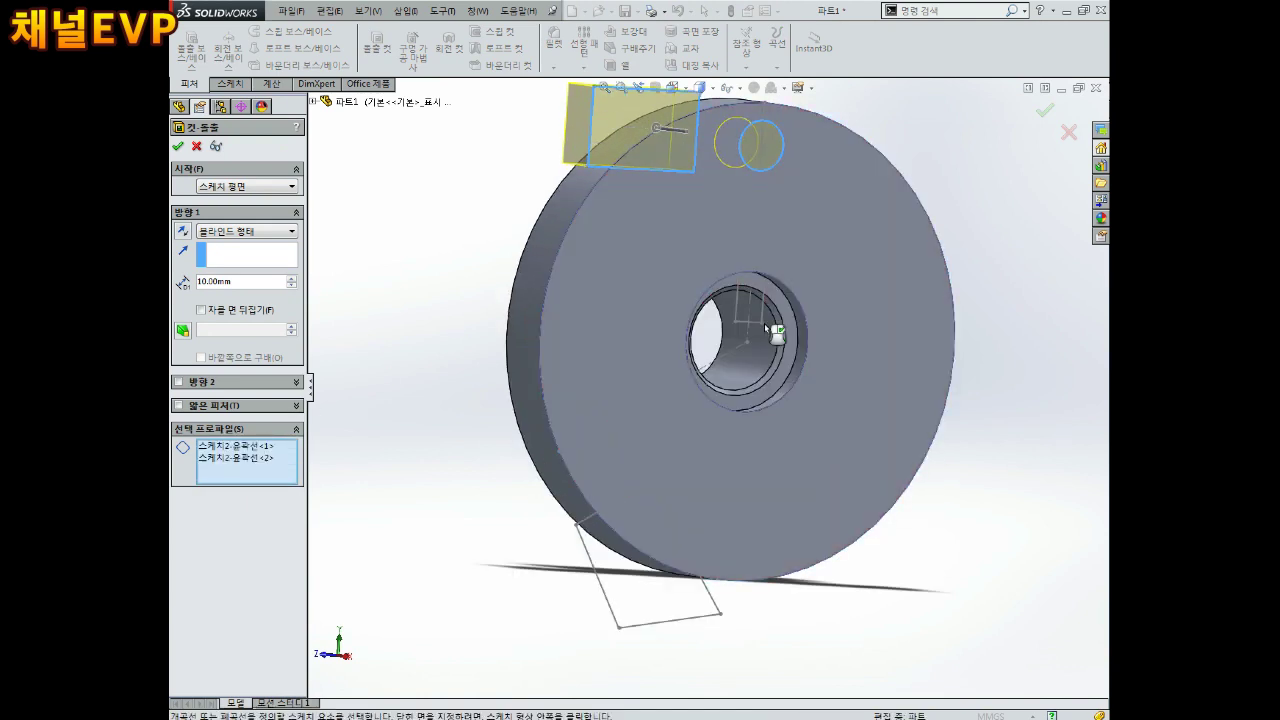
pyautogui.click(760, 306)
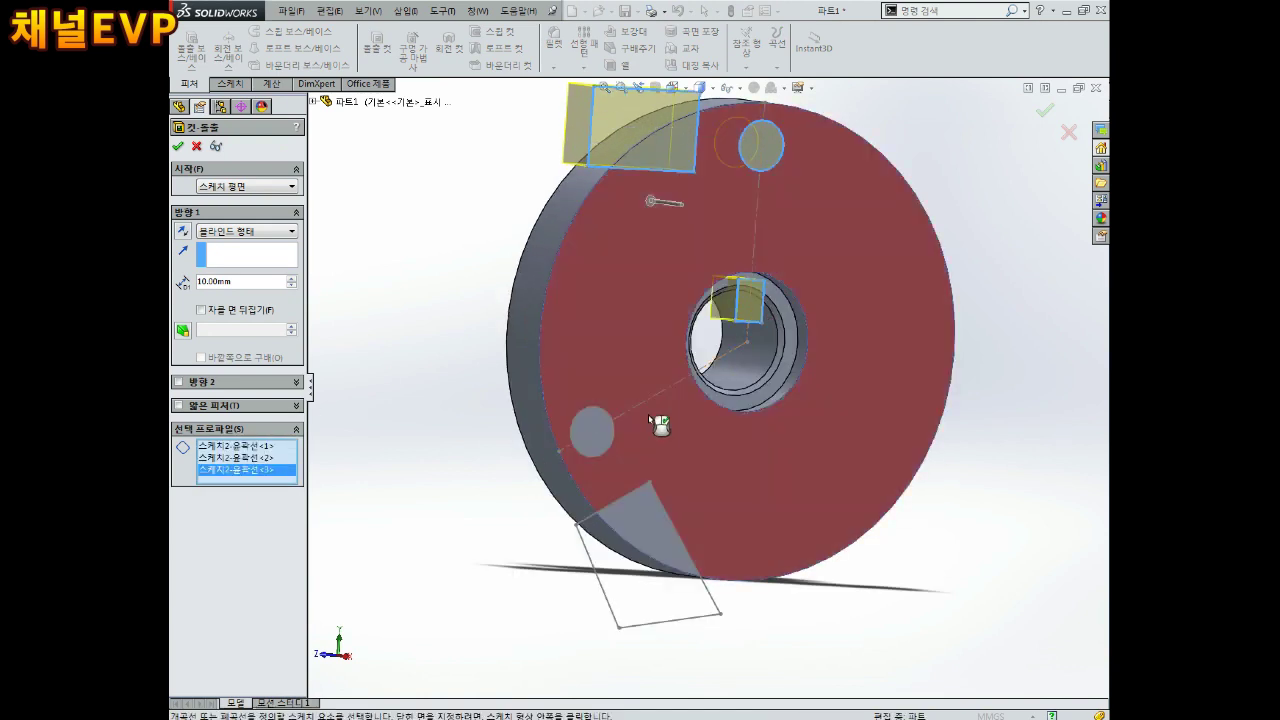
pyautogui.click(598, 409)
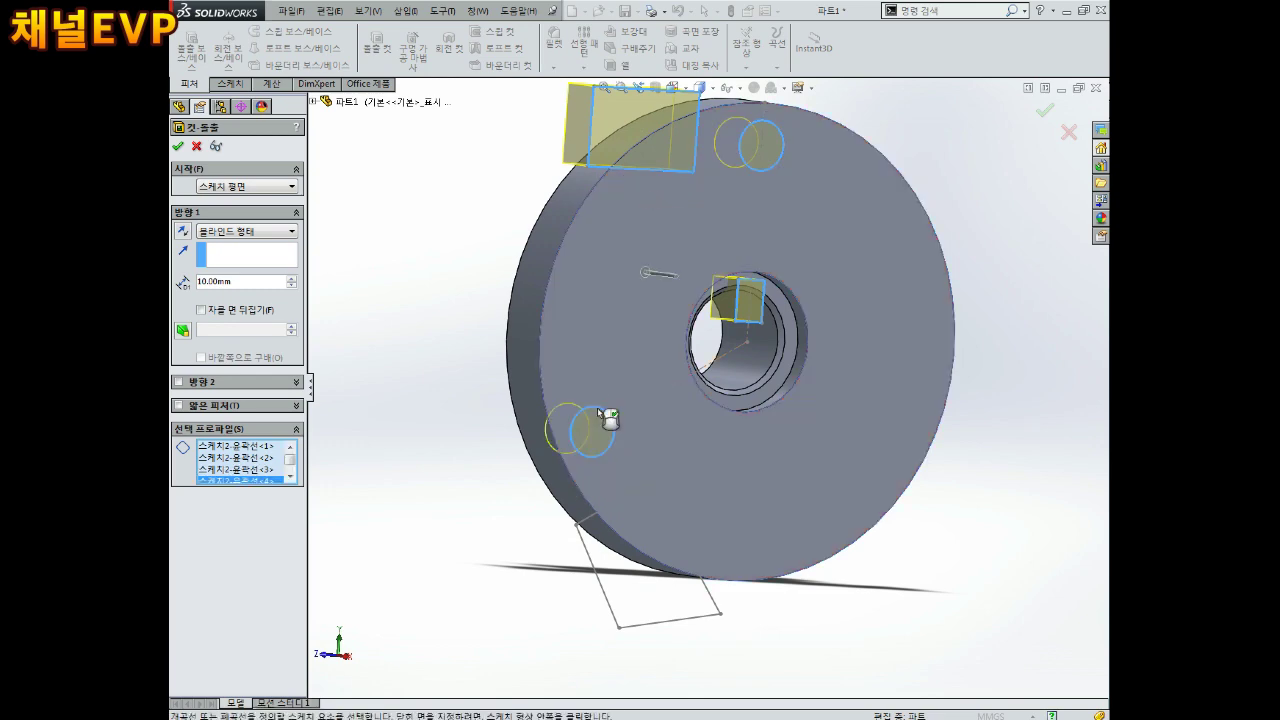
pyautogui.click(702, 569)
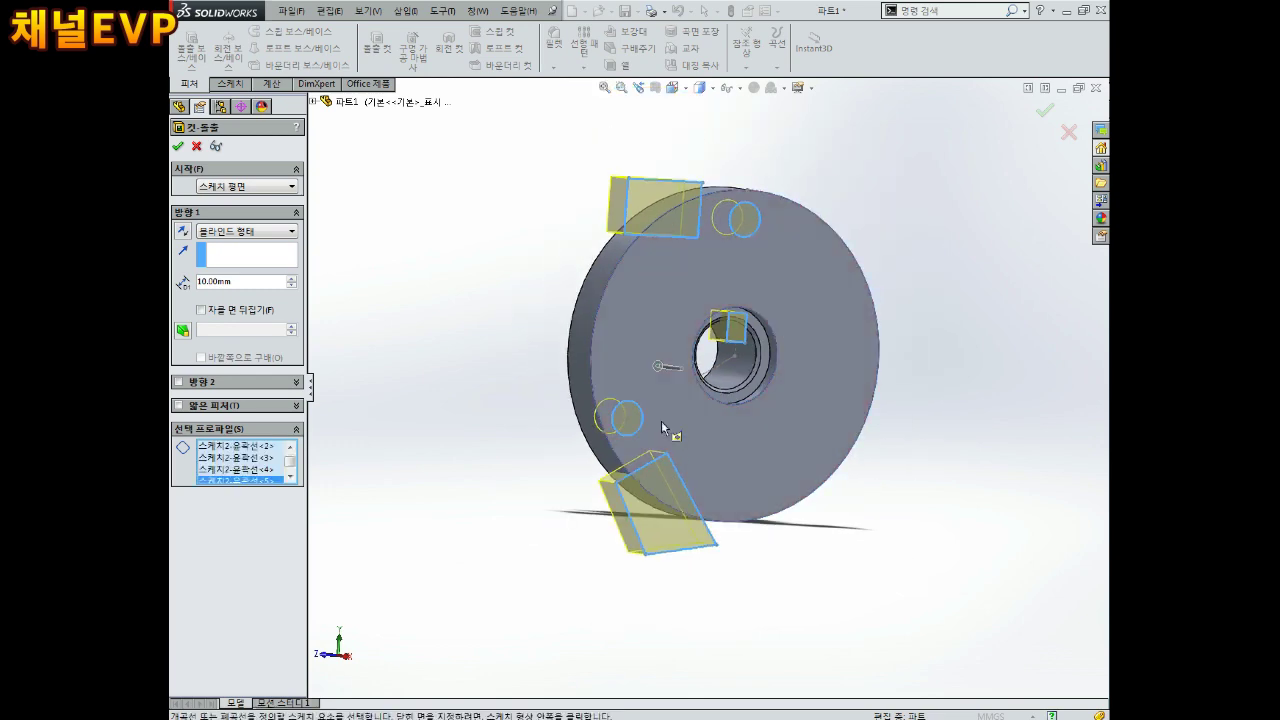
pyautogui.moveTo(708, 573); pyautogui.dragTo(480, 300, button='middle')
# Set the cut's end condition to Through All and accept Cut-Extrude1.
pyautogui.click(246, 231)
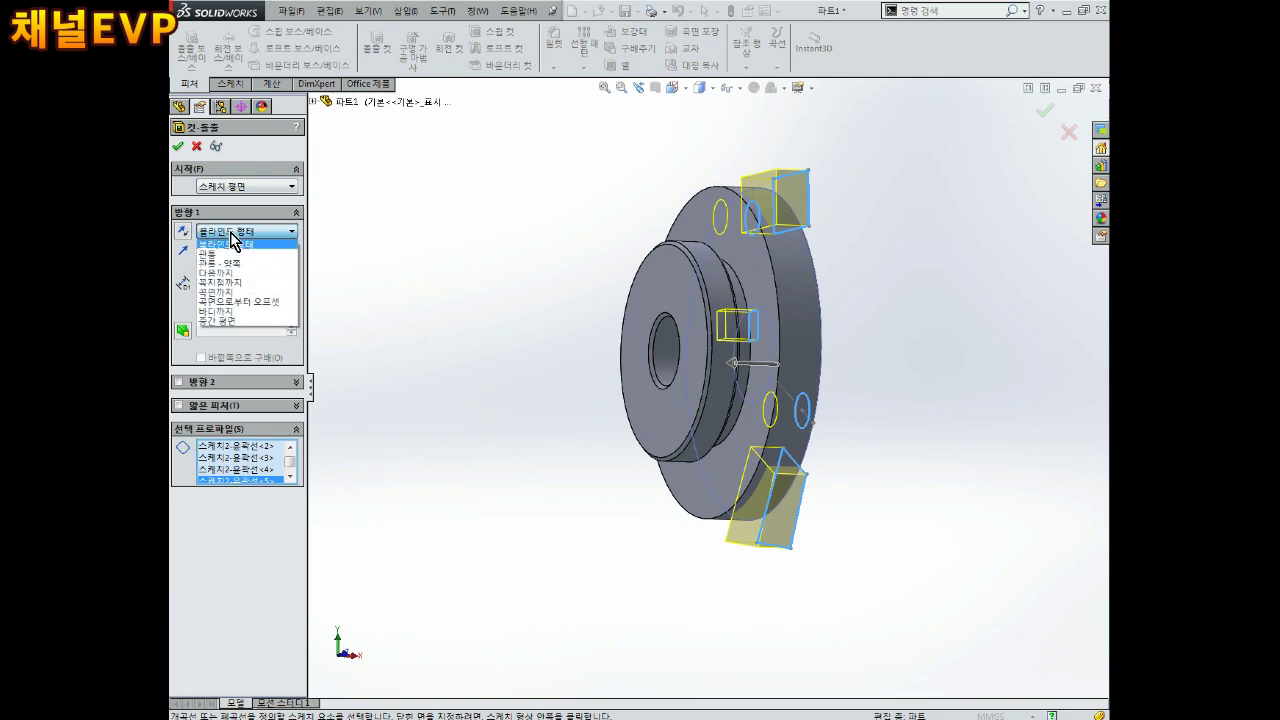
pyautogui.click(240, 247)
pyautogui.moveTo(397, 237); pyautogui.dragTo(378, 242, button='middle')
pyautogui.click(178, 147)
pyautogui.moveTo(523, 317)
pyautogui.mouseDown(button='middle')
pyautogui.moveTo(893, 370)
pyautogui.moveTo(673, 372)
pyautogui.mouseUp(button='middle')
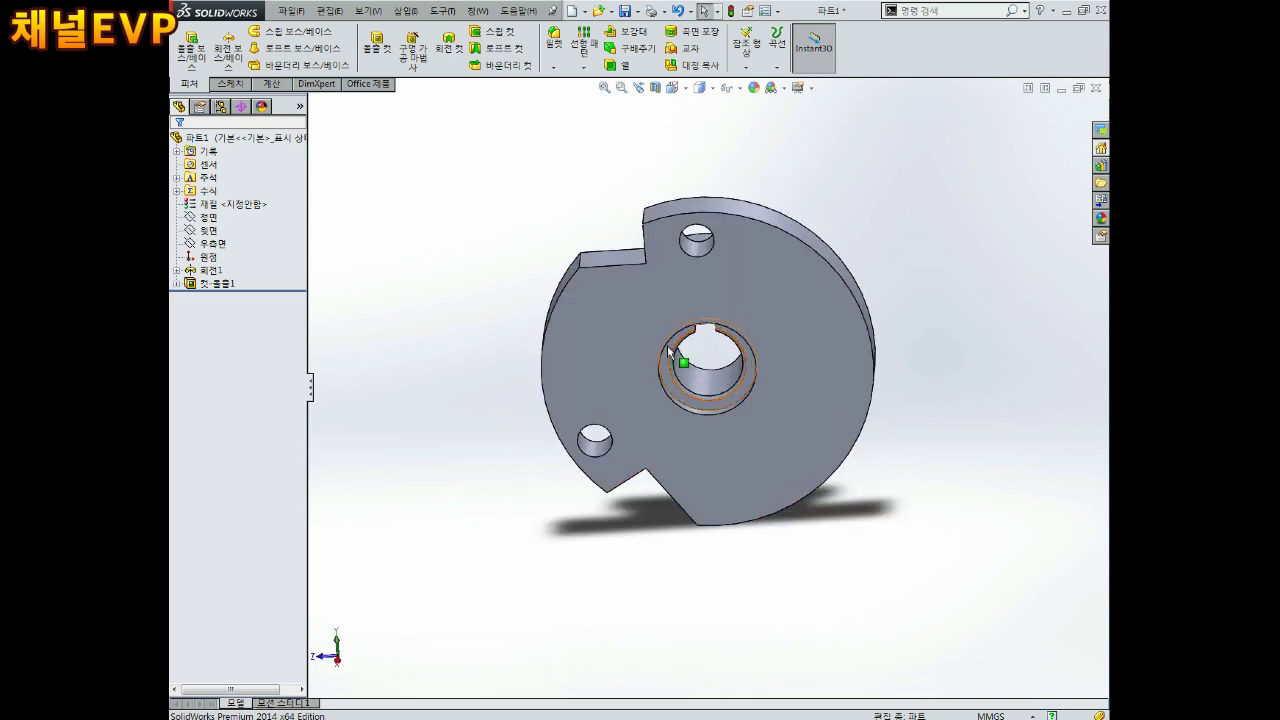
pyautogui.click(697, 90)
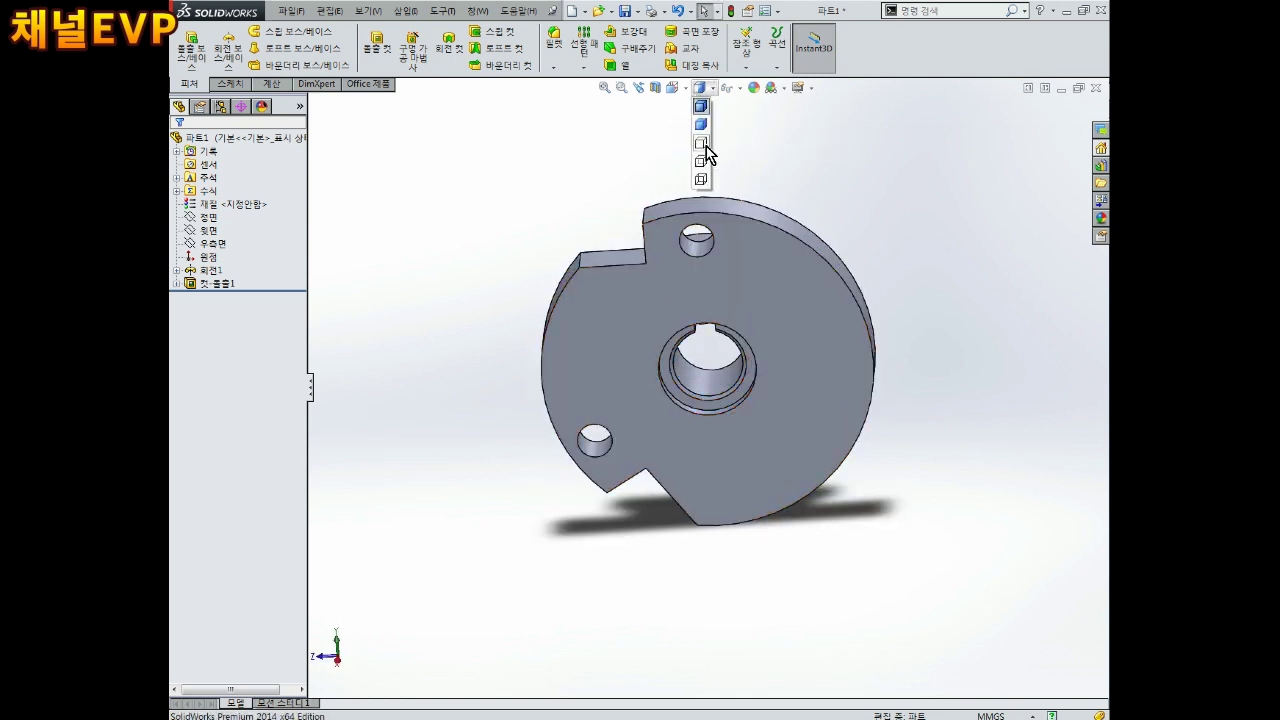
pyautogui.click(672, 88)
pyautogui.click(700, 338)
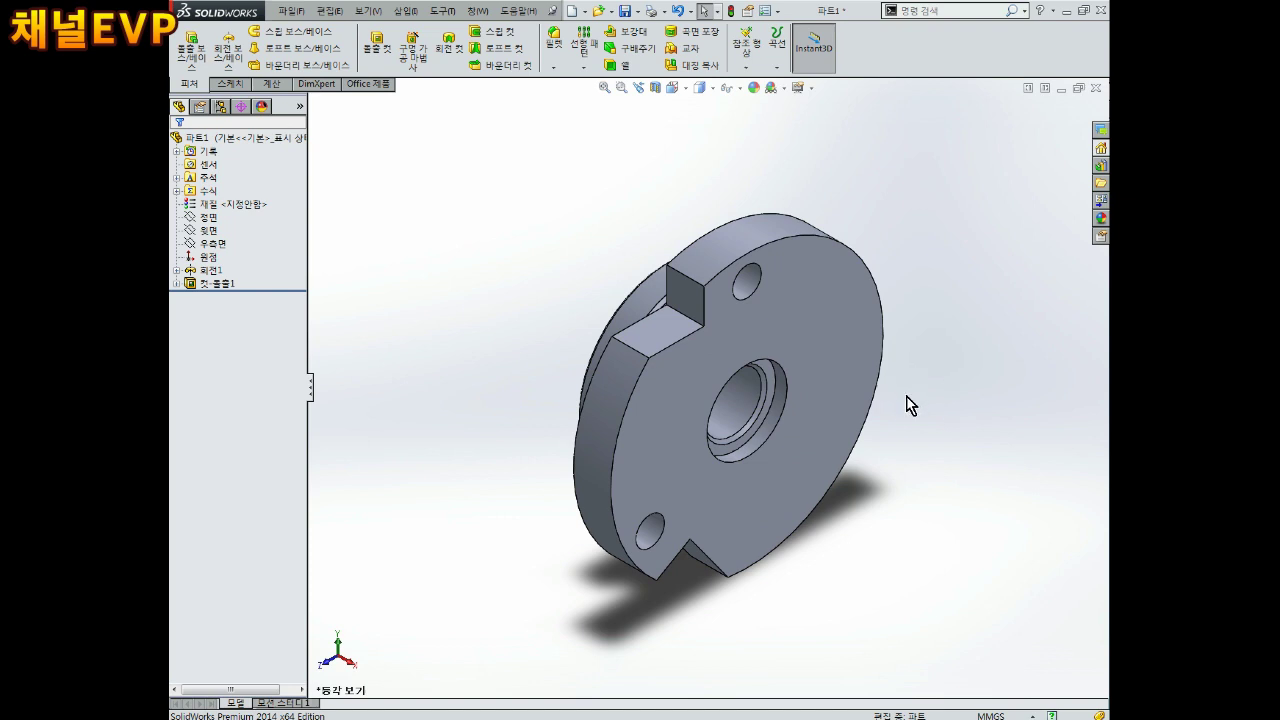
pyautogui.moveTo(800, 406)
pyautogui.mouseDown(button='middle')
pyautogui.moveTo(743, 400)
pyautogui.moveTo(724, 302)
pyautogui.mouseUp(button='middle')
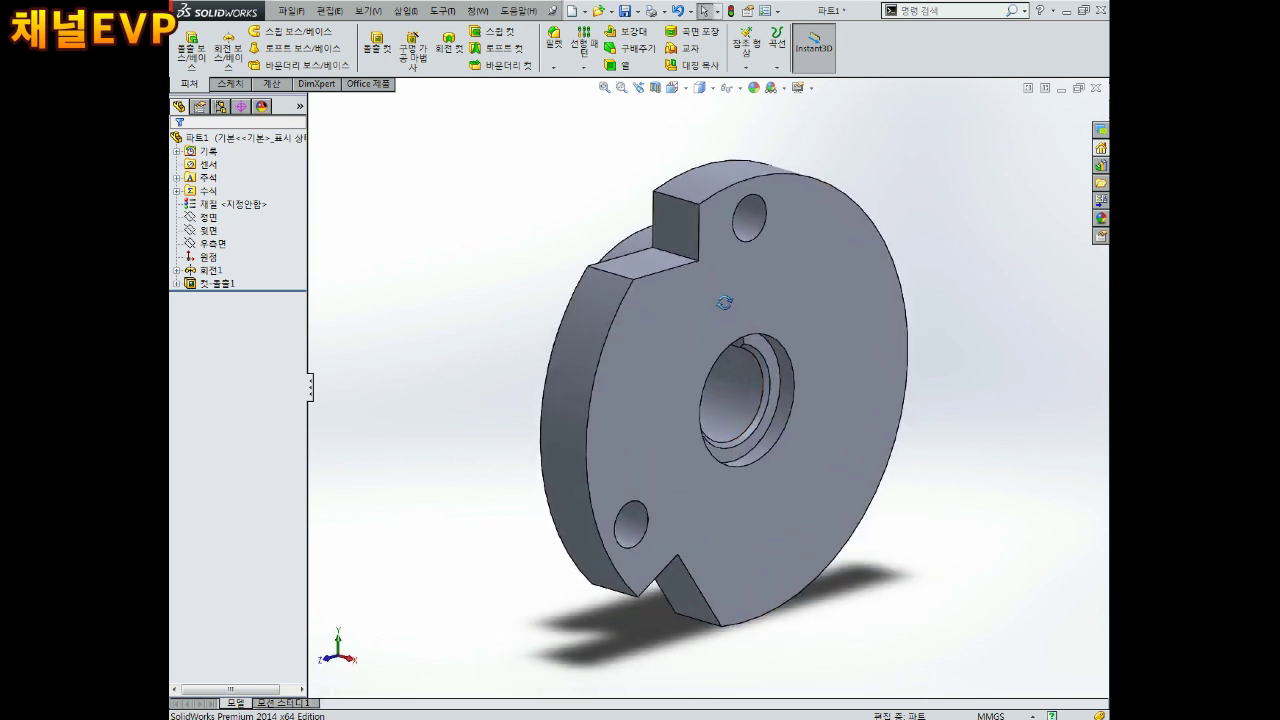
# Start a Hole Wizard hole and place its centre point on the raised block face, viewed normal.
pyautogui.click(412, 50)
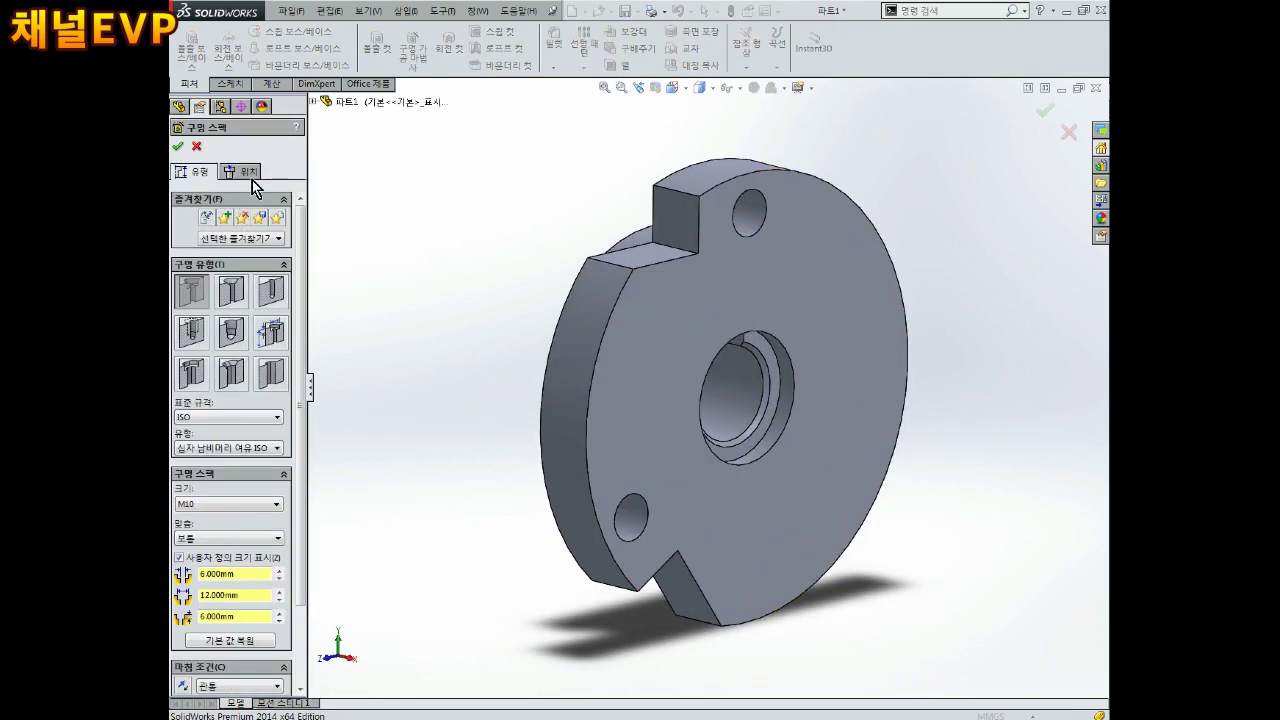
pyautogui.click(250, 176)
pyautogui.click(677, 222)
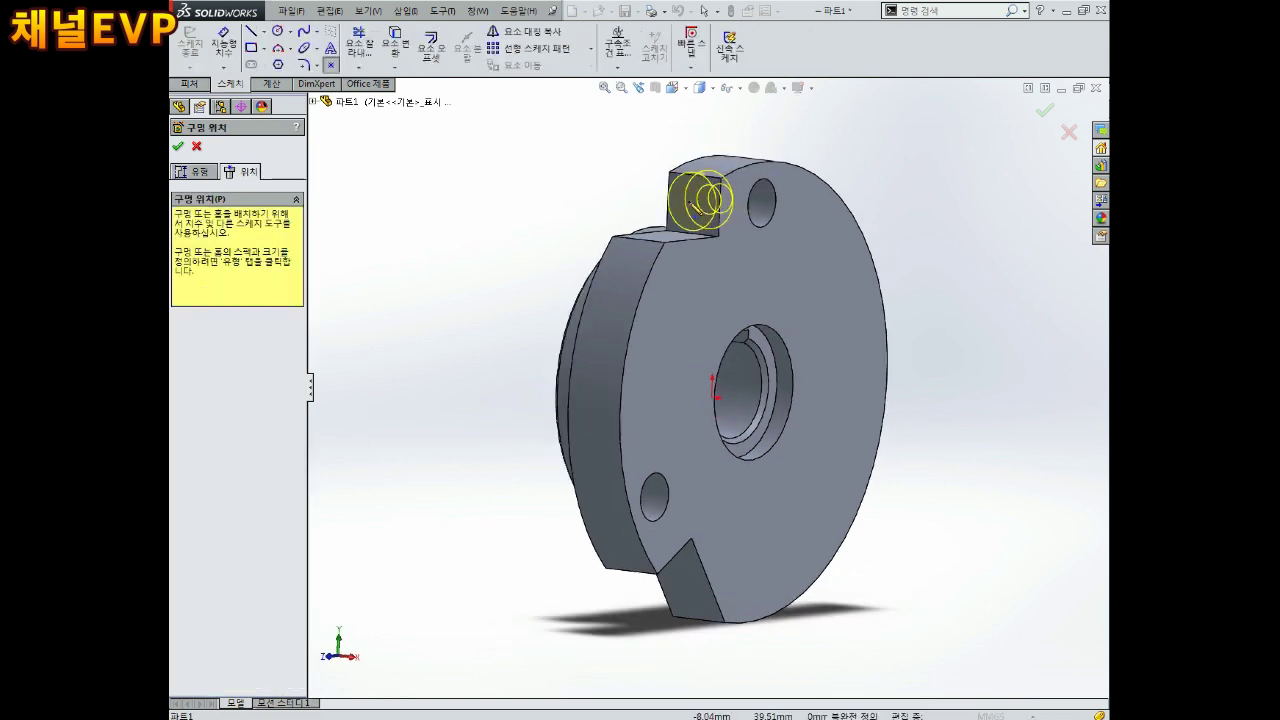
pyautogui.click(688, 199)
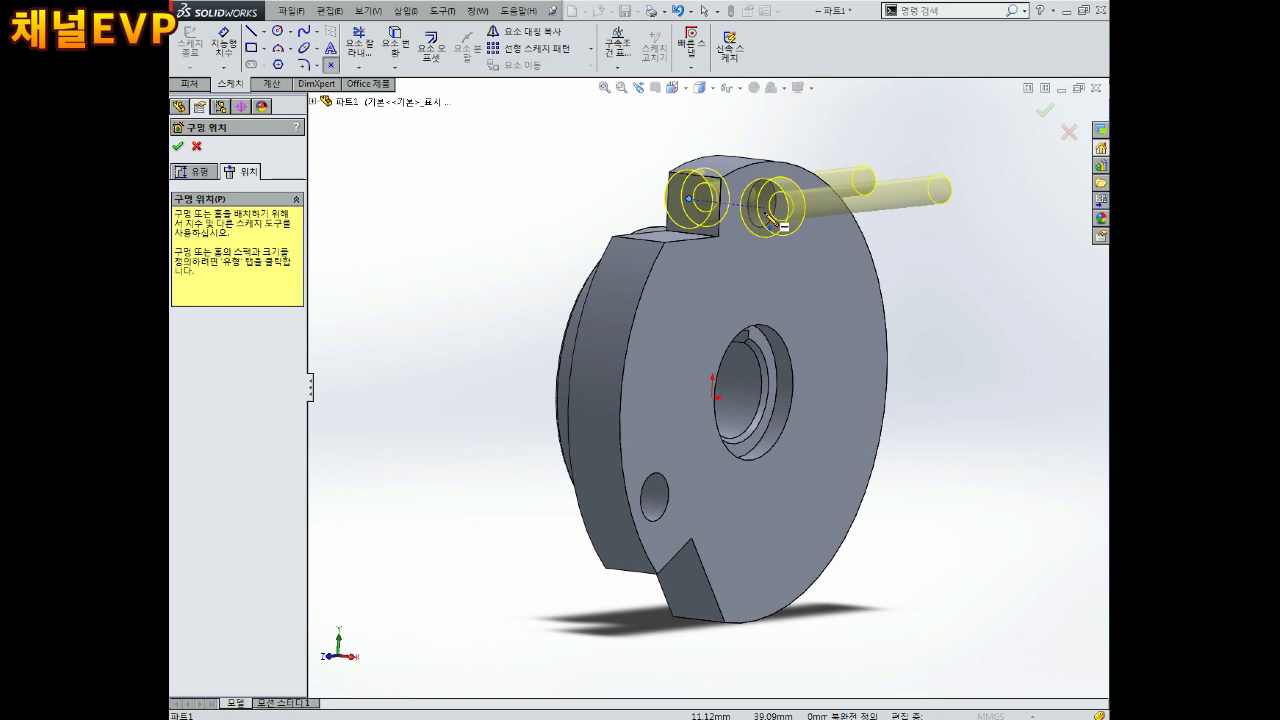
pyautogui.hotkey('ctrl', '8')
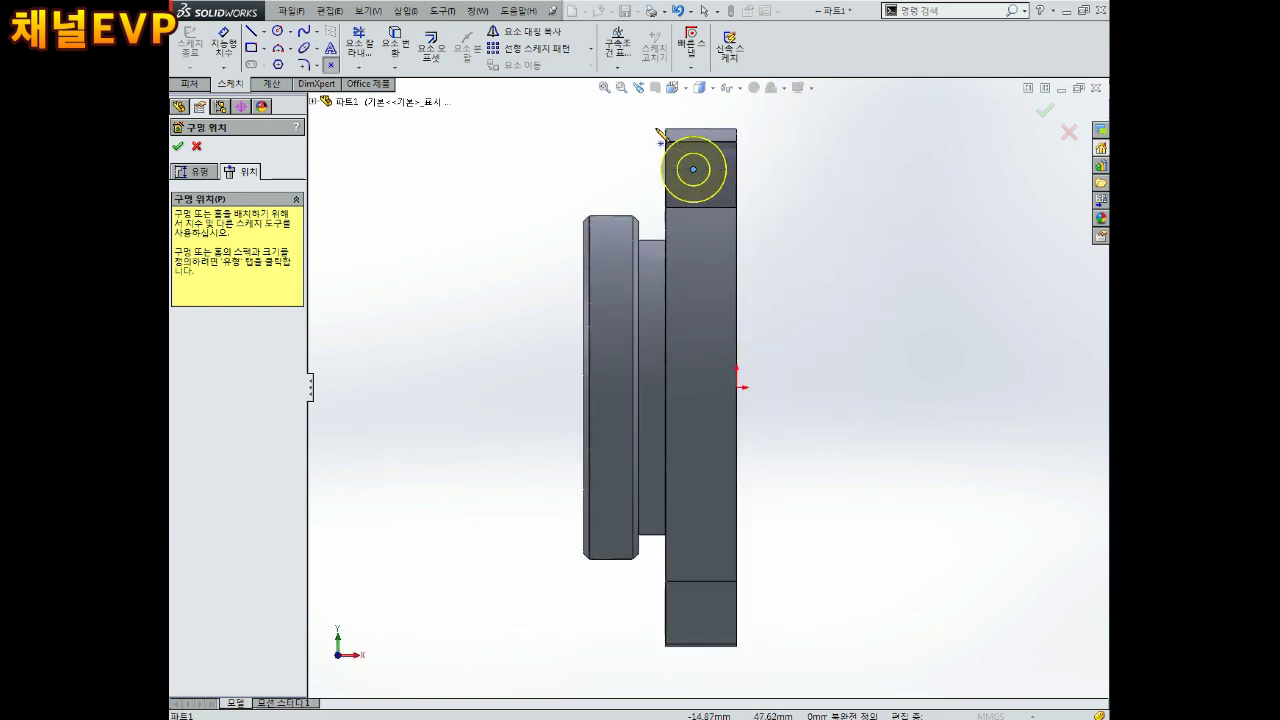
pyautogui.scroll(-3, 663, 134)
pyautogui.scroll(-2, 757, 142)
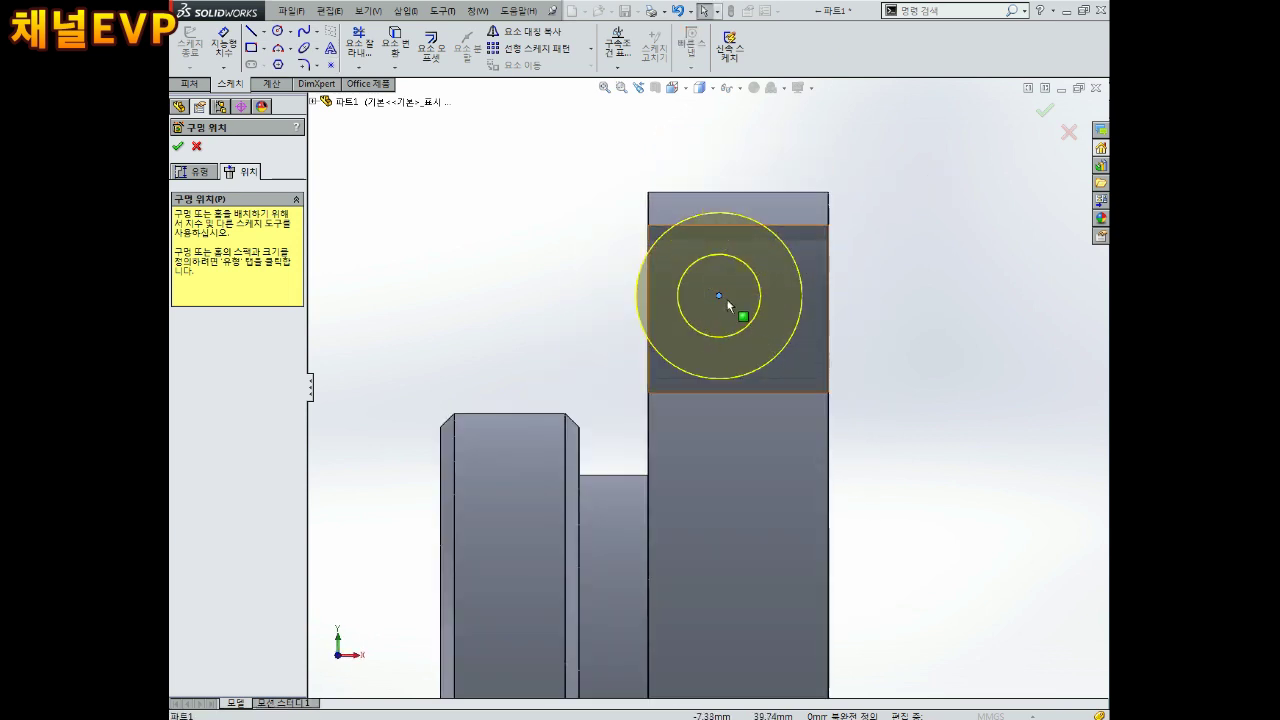
pyautogui.moveTo(719, 297); pyautogui.dragTo(736, 296)
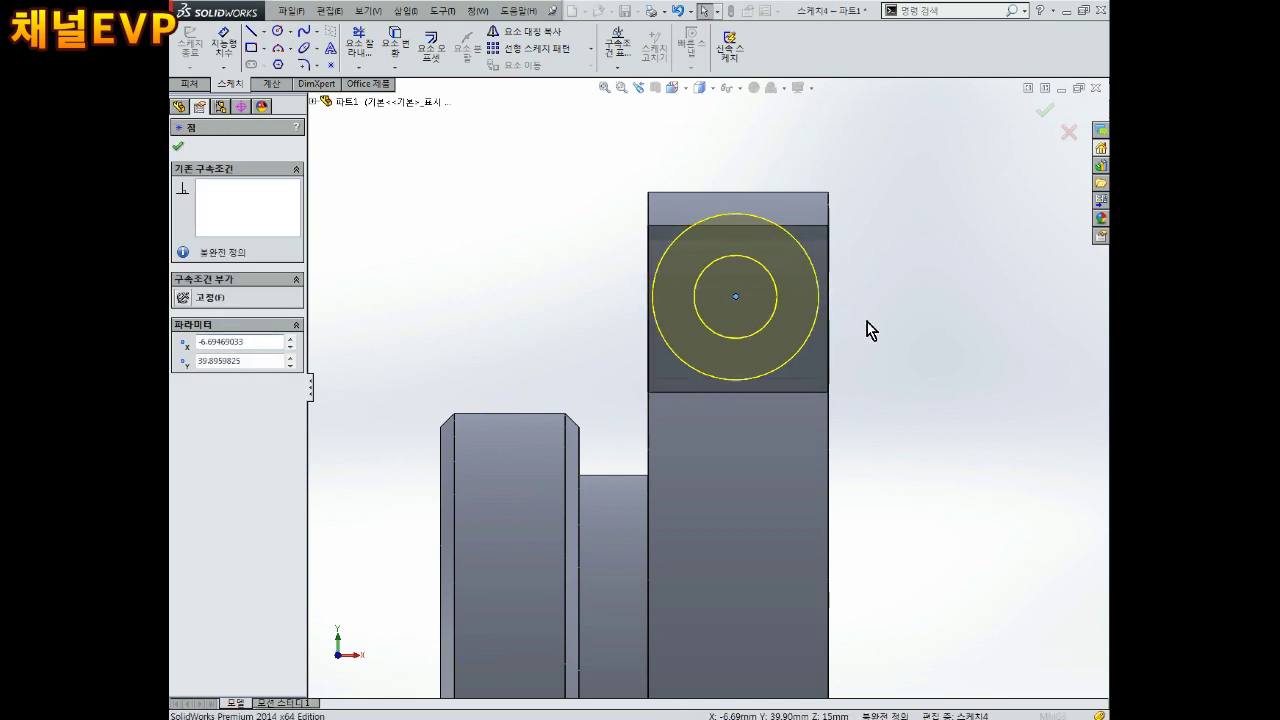
# Dimension the hole centre 6.50 mm from the block's side edge.
pyautogui.click(870, 263)
pyautogui.press('d')
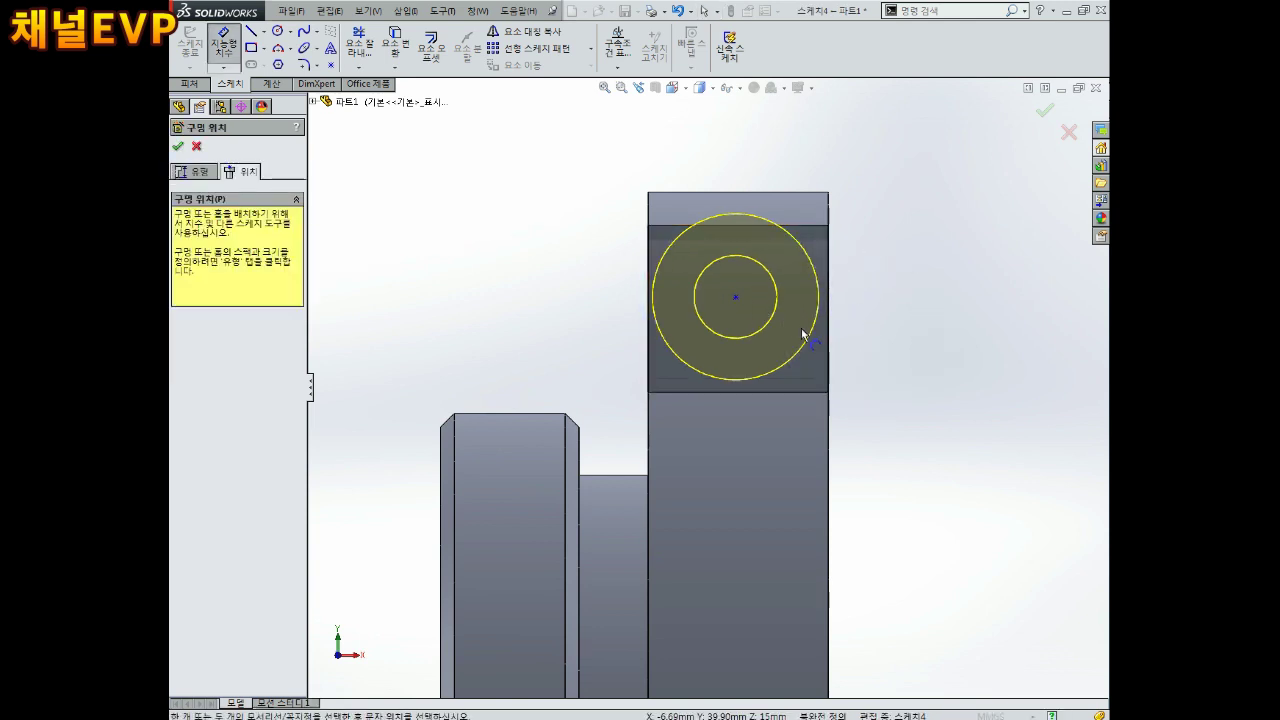
pyautogui.click(740, 303)
pyautogui.click(828, 305)
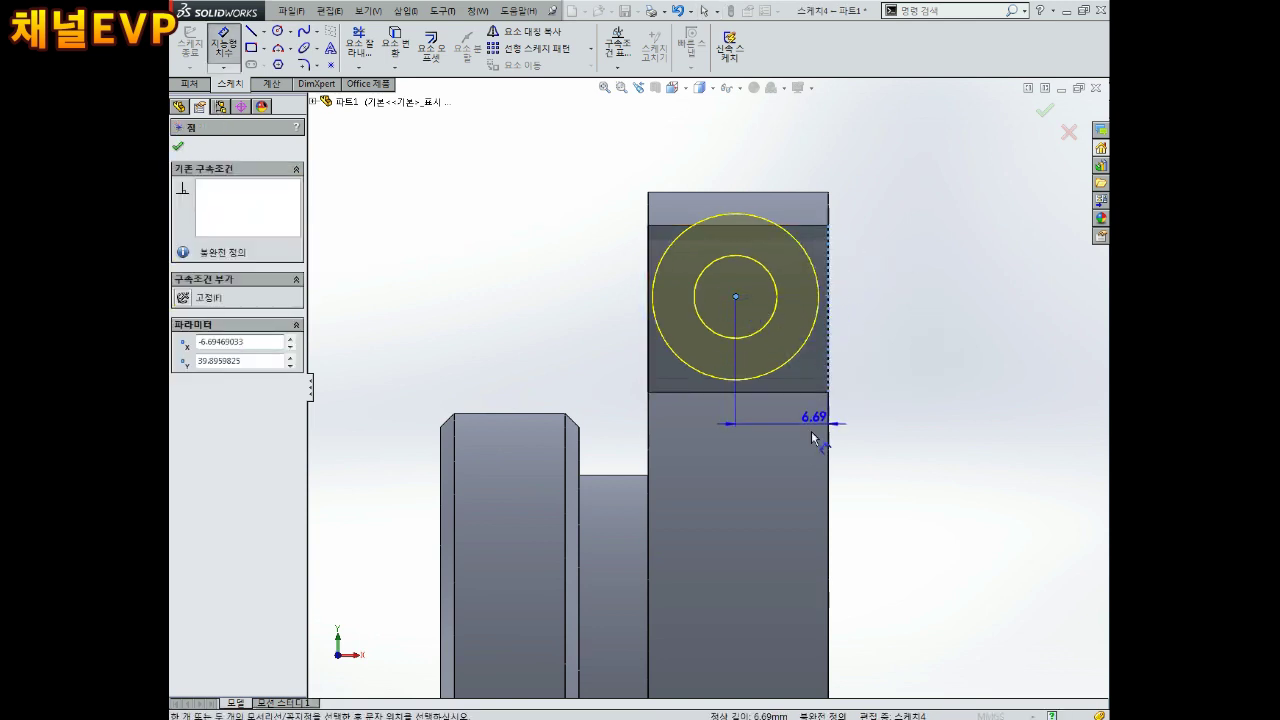
pyautogui.click(795, 474)
pyautogui.write('6.5')
pyautogui.press('Return')
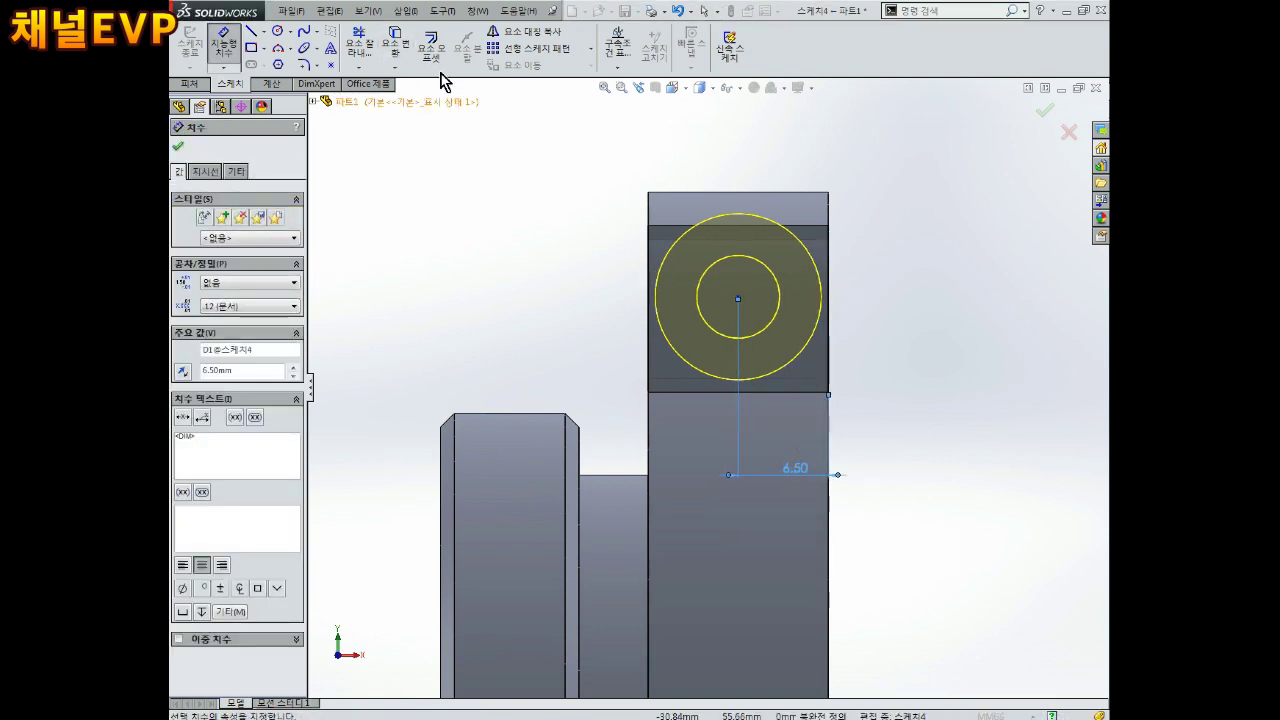
# Dimension the hole centre 8.50 mm below the block's top edge.
pyautogui.click(731, 193)
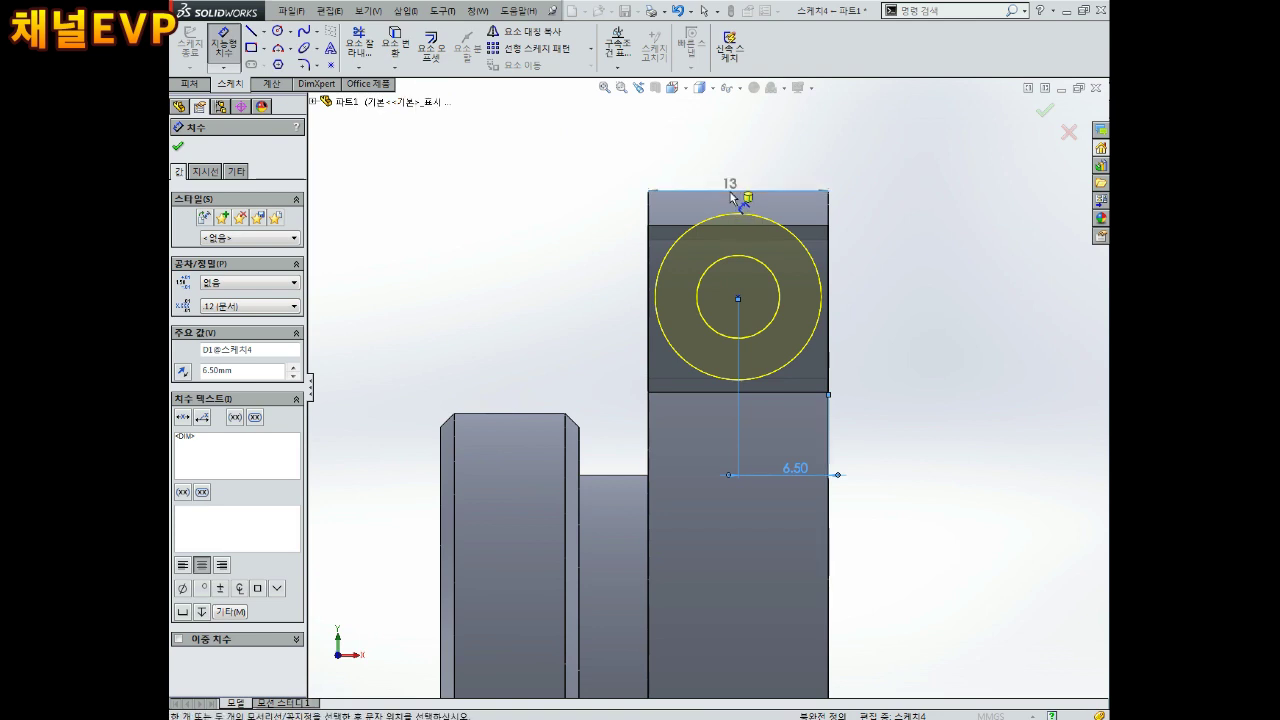
pyautogui.click(738, 298)
pyautogui.click(875, 259)
pyautogui.write('8.5')
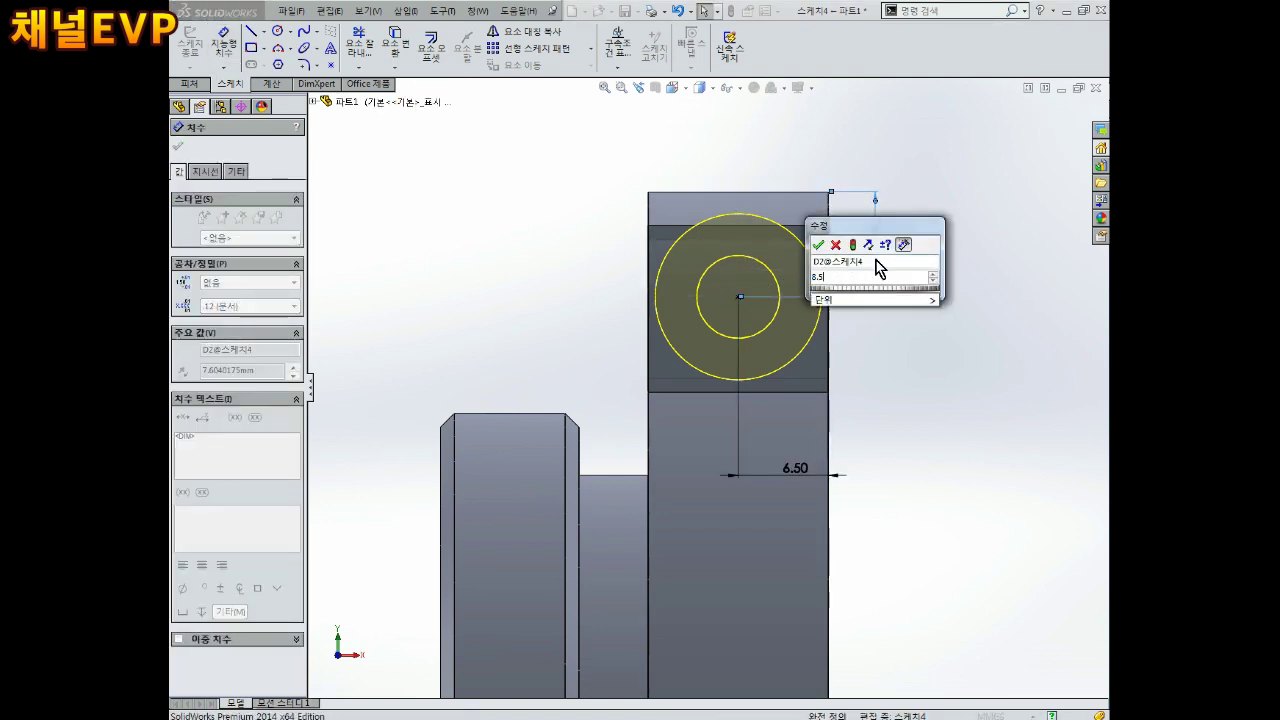
pyautogui.press('Return')
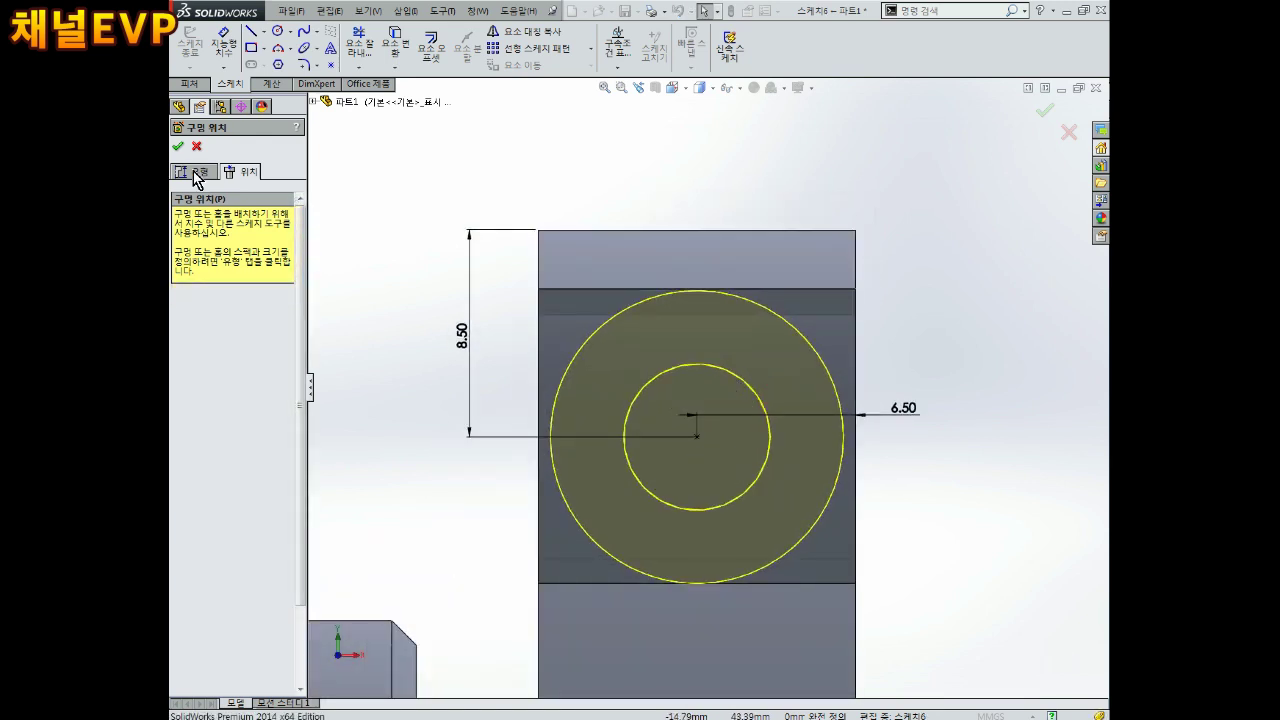
pyautogui.click(197, 175)
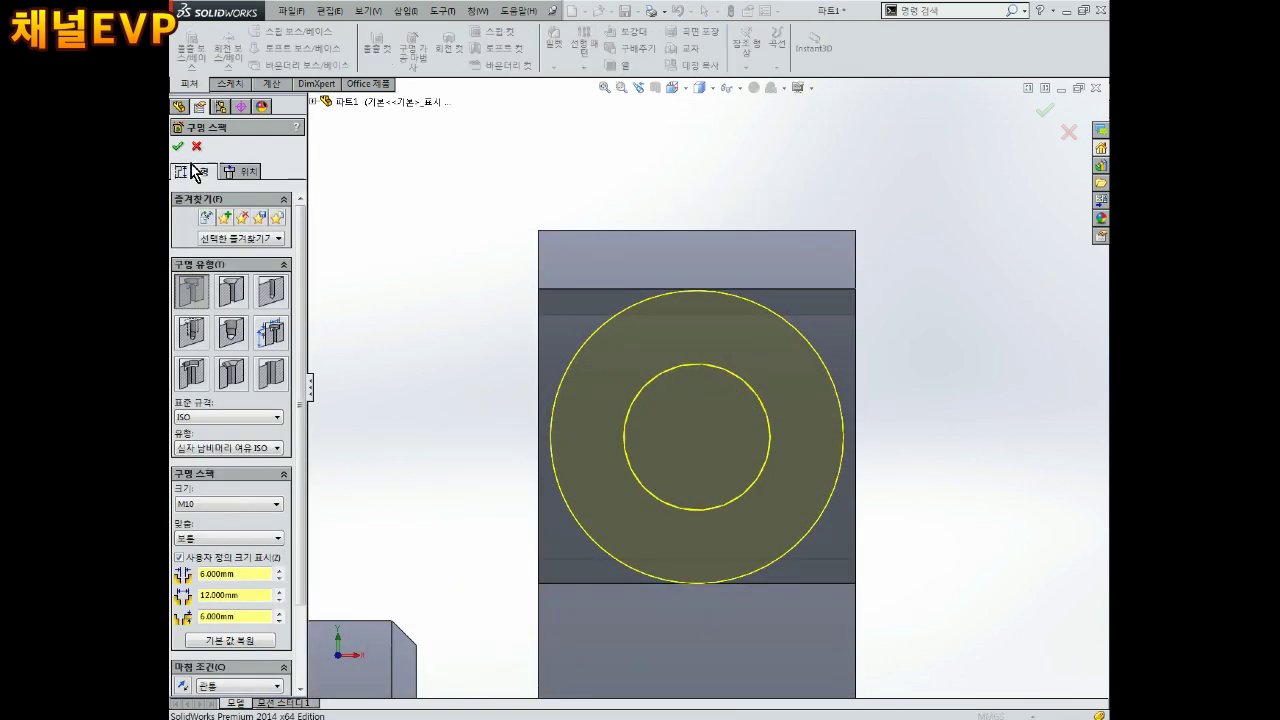
# Make the hole a tapped hole with M6 thread size.
pyautogui.click(193, 333)
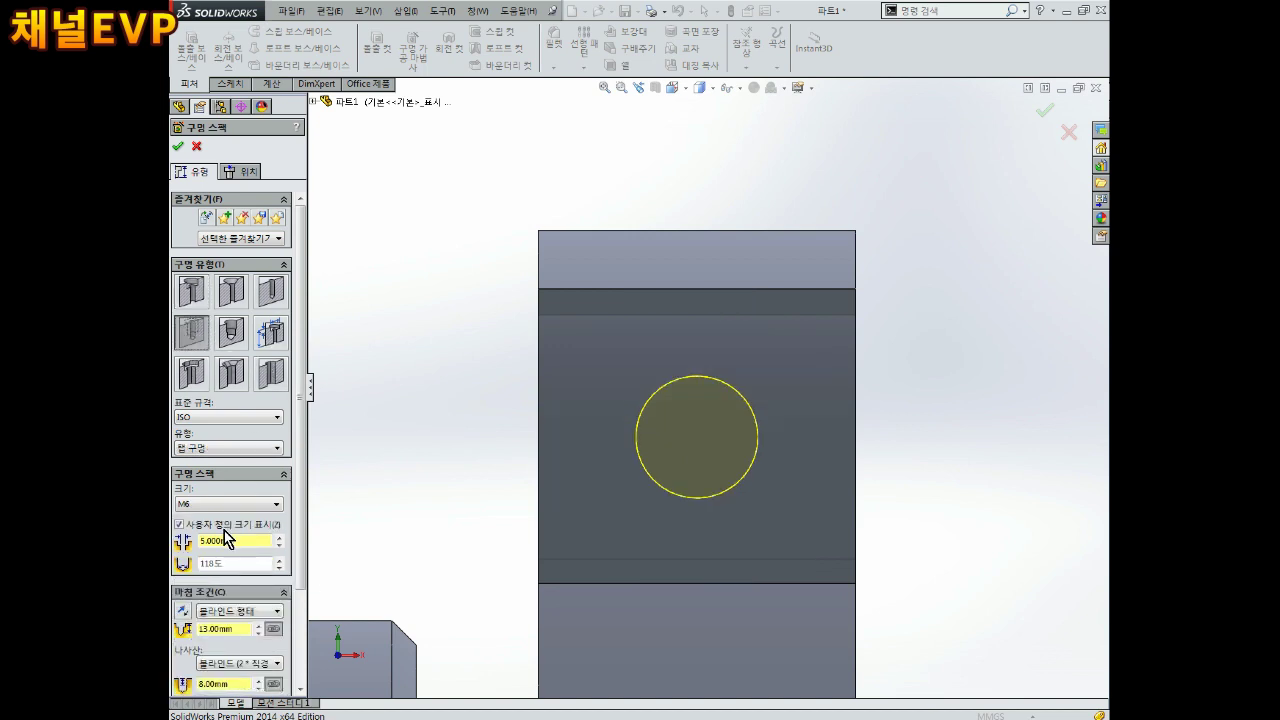
pyautogui.scroll(-2, 290, 480)
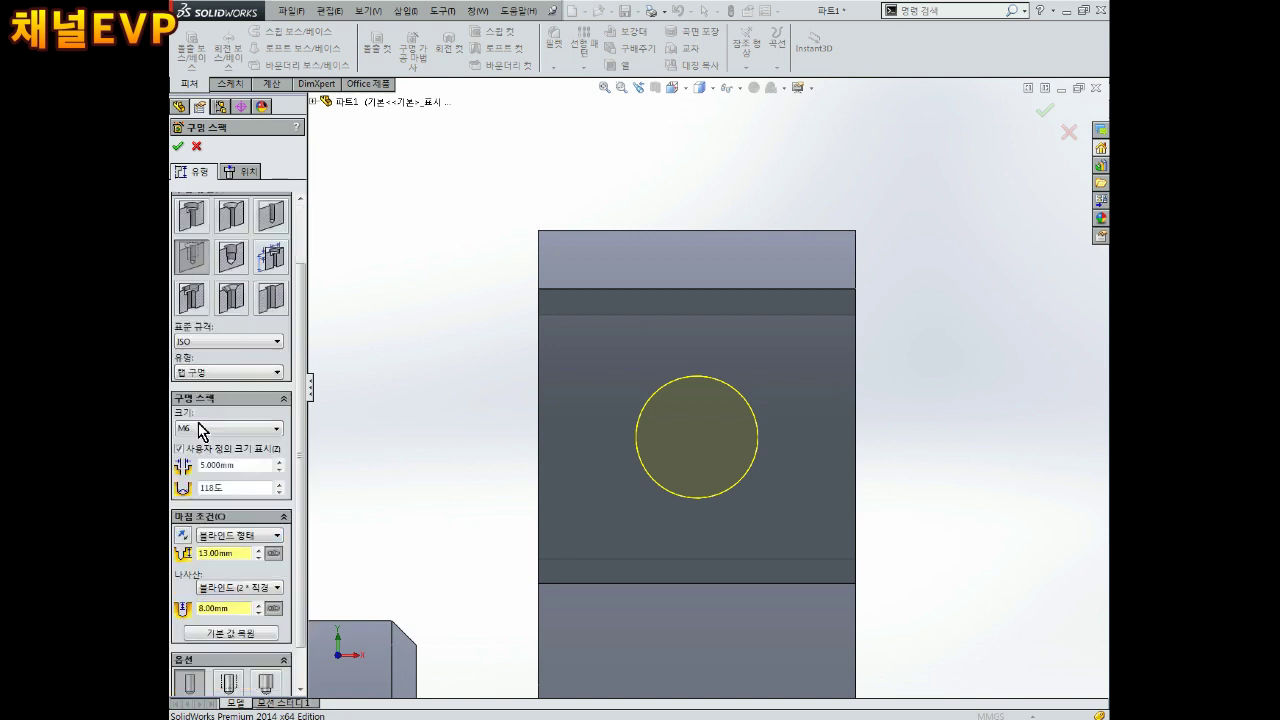
pyautogui.moveTo(699, 411)
pyautogui.mouseDown(button='middle')
pyautogui.moveTo(906, 407)
pyautogui.moveTo(902, 417)
pyautogui.mouseUp(button='middle')
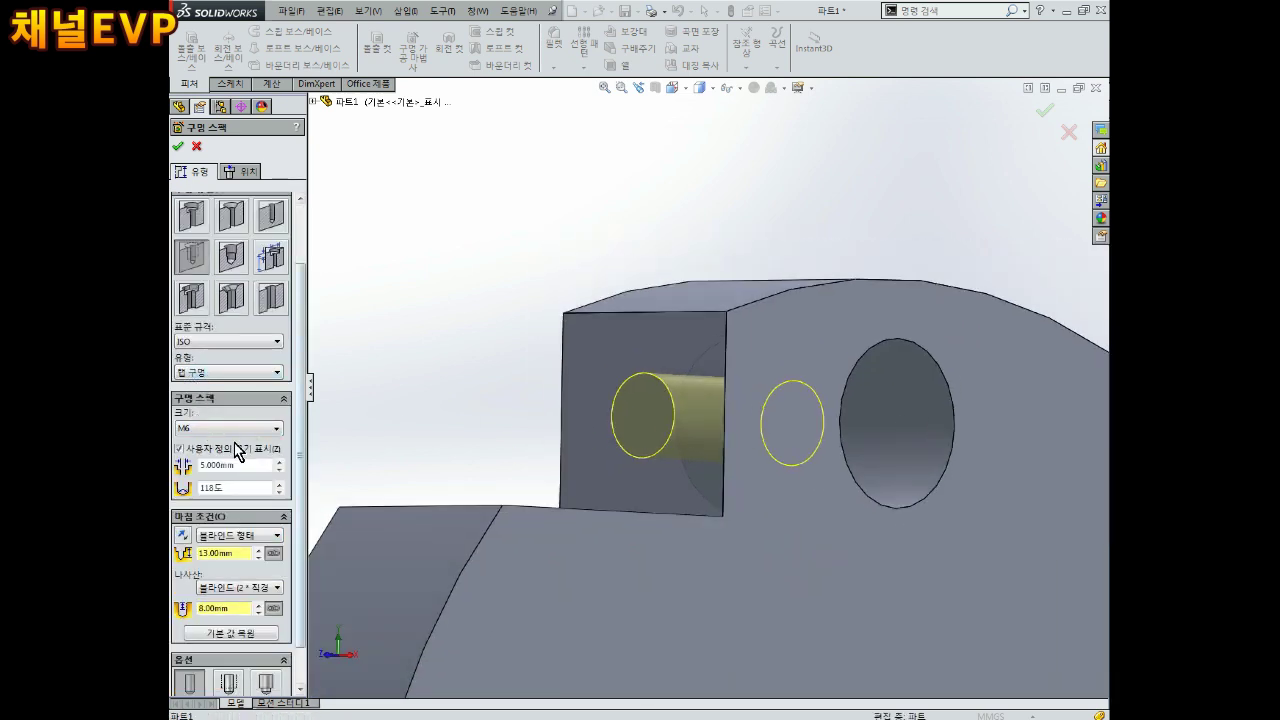
pyautogui.click(205, 430)
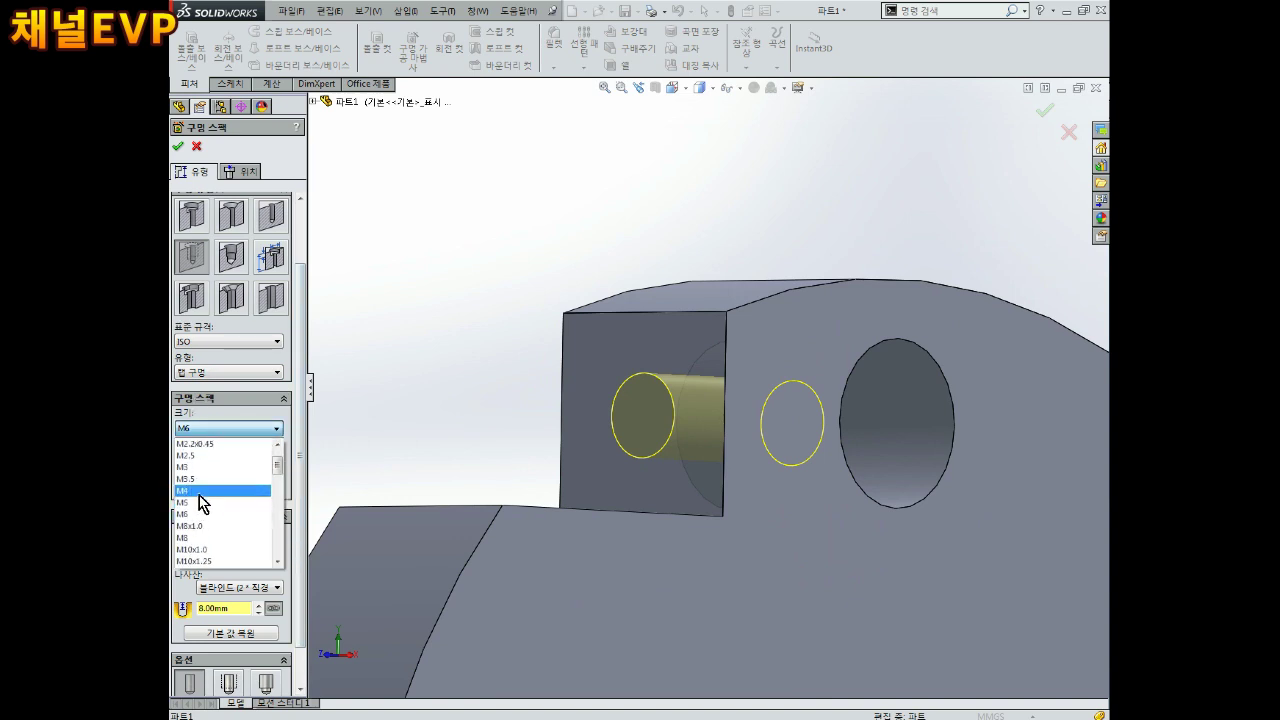
pyautogui.click(196, 513)
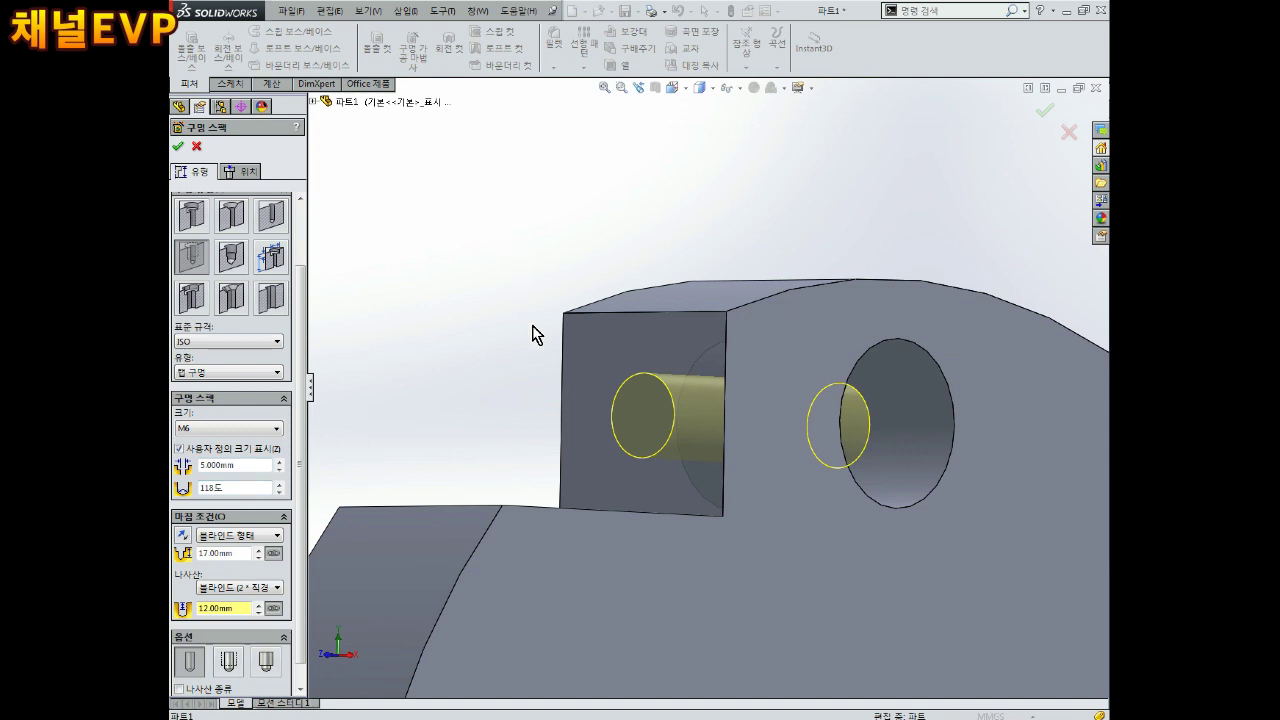
pyautogui.hotkey('ctrl', '8')
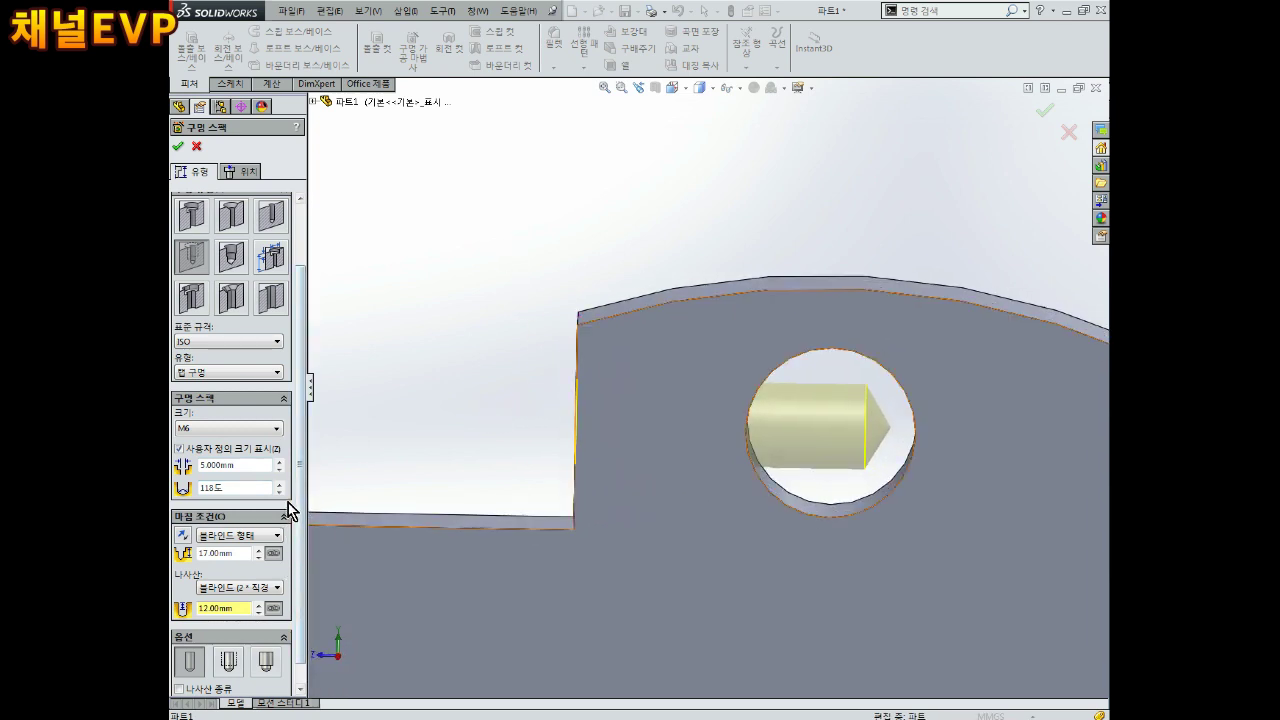
pyautogui.moveTo(298, 488); pyautogui.dragTo(302, 508)
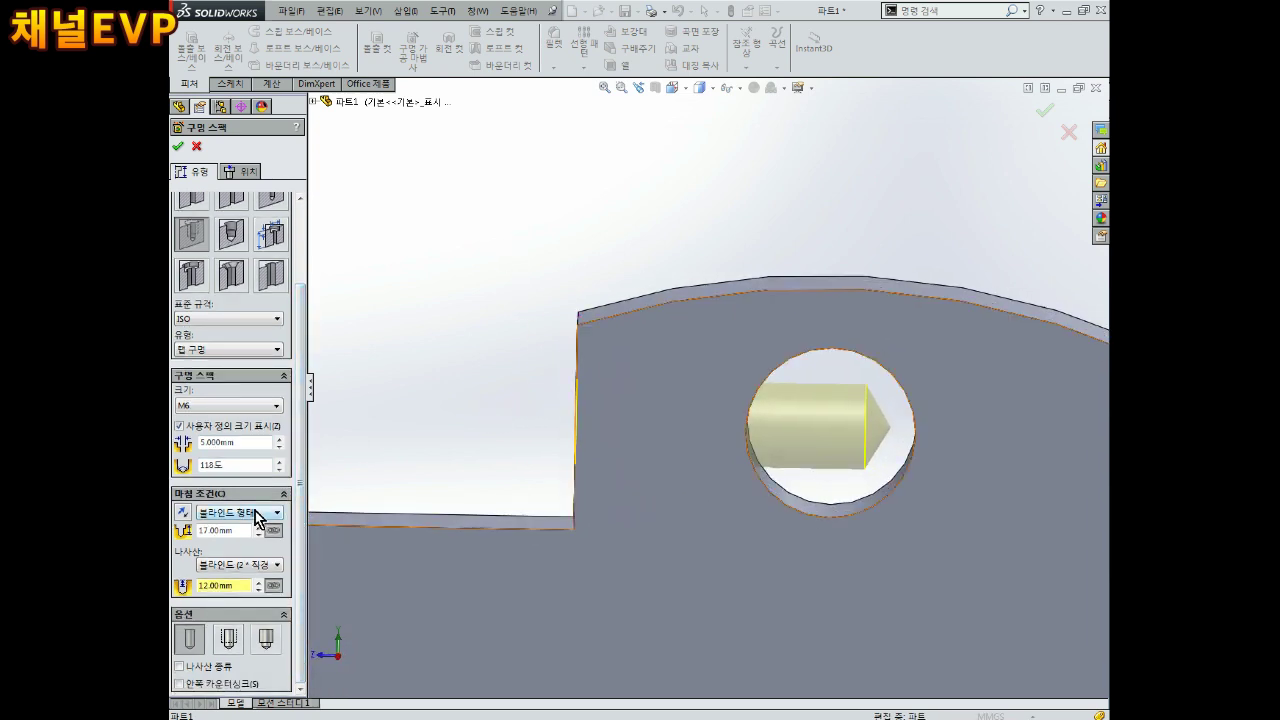
# Give the M6 tapped hole a Blind 15 mm thread depth and create it.
pyautogui.click(257, 516)
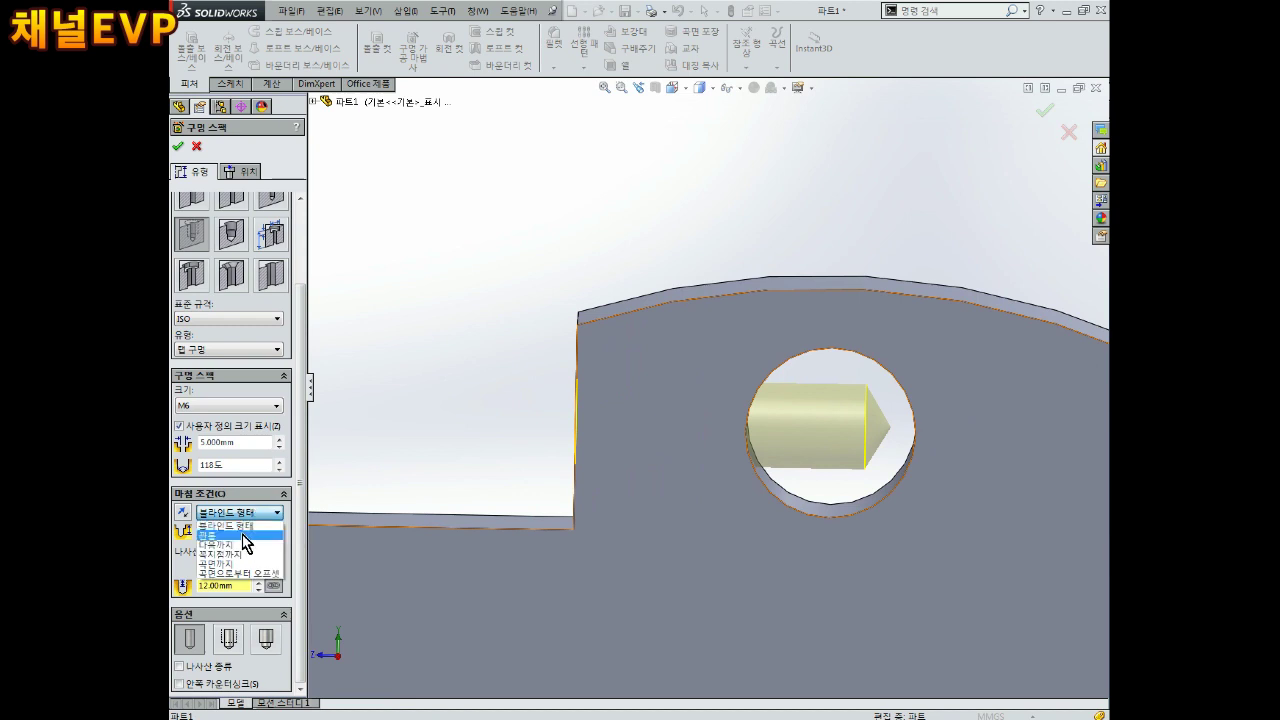
pyautogui.click(227, 565)
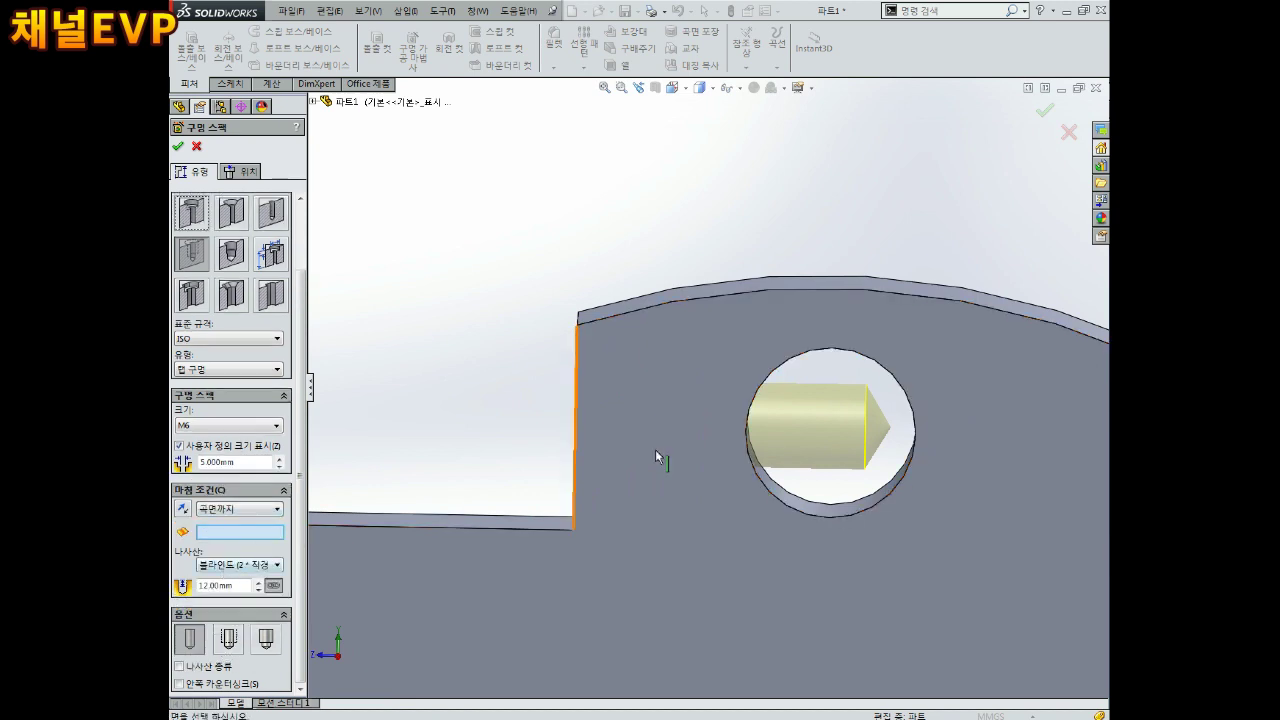
pyautogui.click(794, 387)
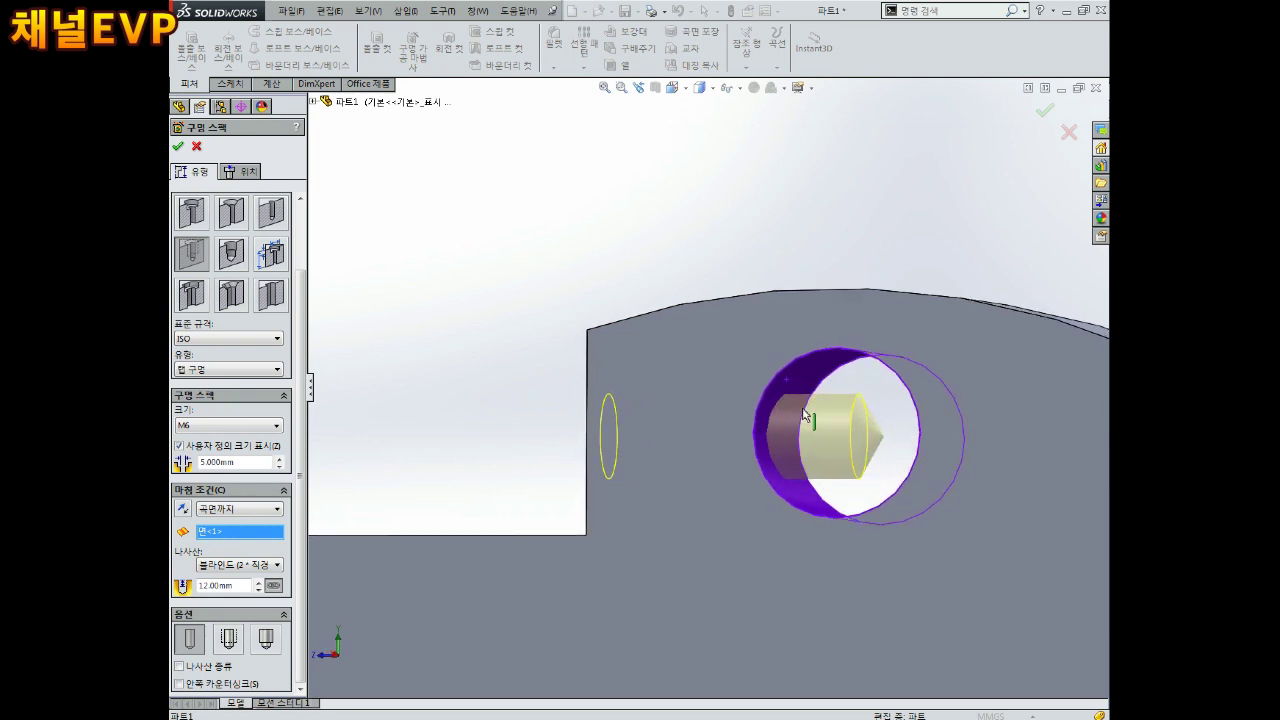
pyautogui.click(221, 510)
pyautogui.click(221, 510)
pyautogui.click(221, 510)
pyautogui.click(213, 522)
pyautogui.moveTo(847, 426)
pyautogui.mouseDown(button='middle')
pyautogui.moveTo(846, 437)
pyautogui.moveTo(834, 423)
pyautogui.mouseUp(button='middle')
pyautogui.scroll(-3, 850, 440)
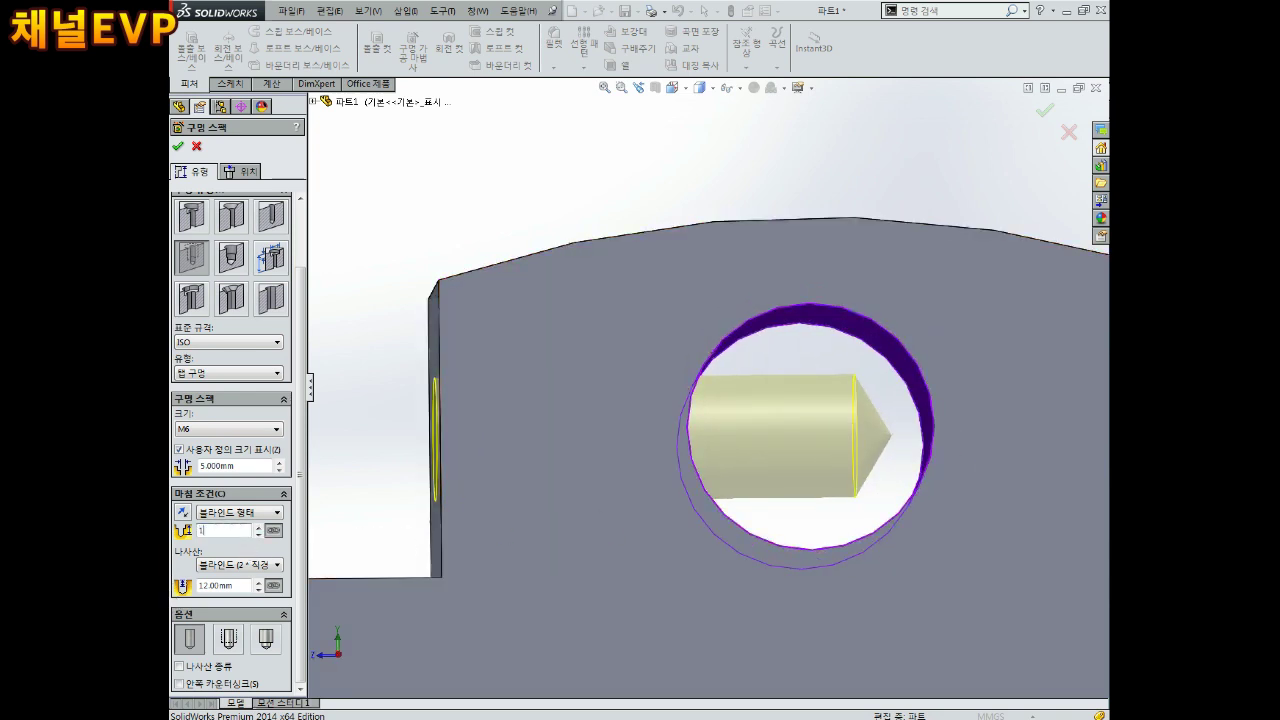
pyautogui.write('5')
pyautogui.press('Return')
pyautogui.moveTo(755, 368); pyautogui.dragTo(660, 368, button='middle')
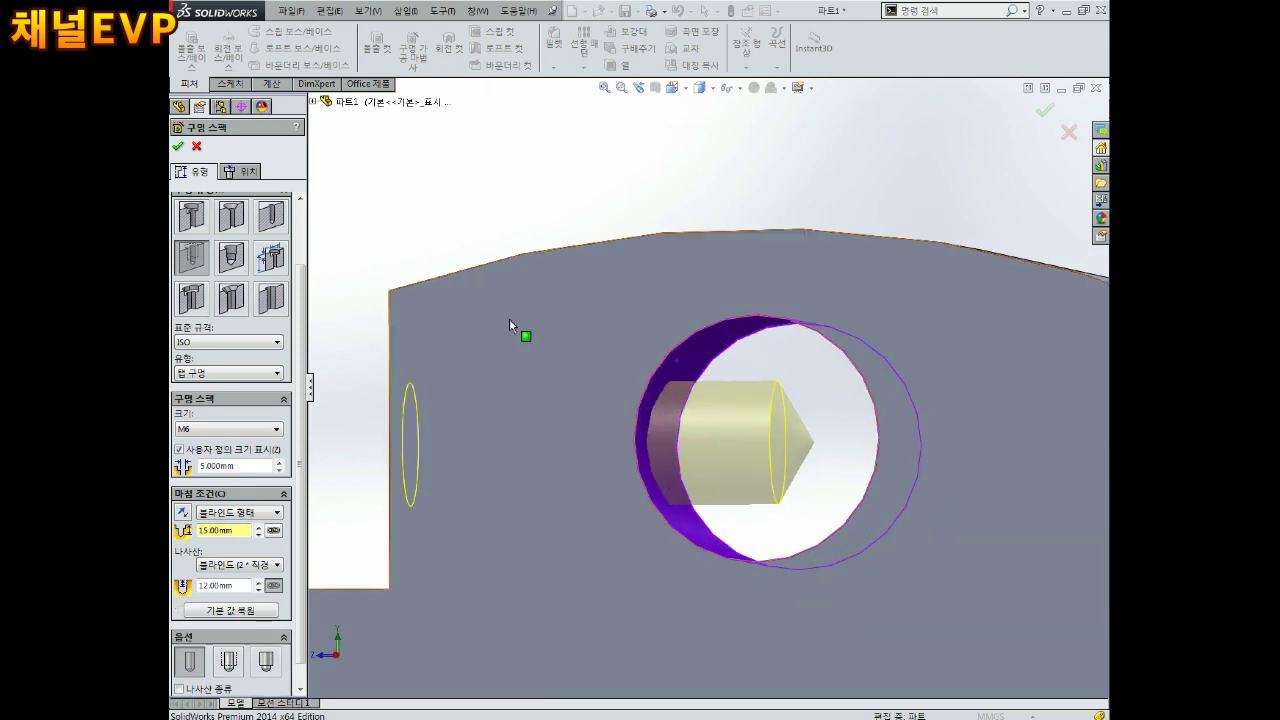
pyautogui.click(178, 146)
pyautogui.moveTo(748, 377)
pyautogui.mouseDown(button='middle')
pyautogui.moveTo(692, 393)
pyautogui.moveTo(714, 409)
pyautogui.moveTo(829, 418)
pyautogui.mouseUp(button='middle')
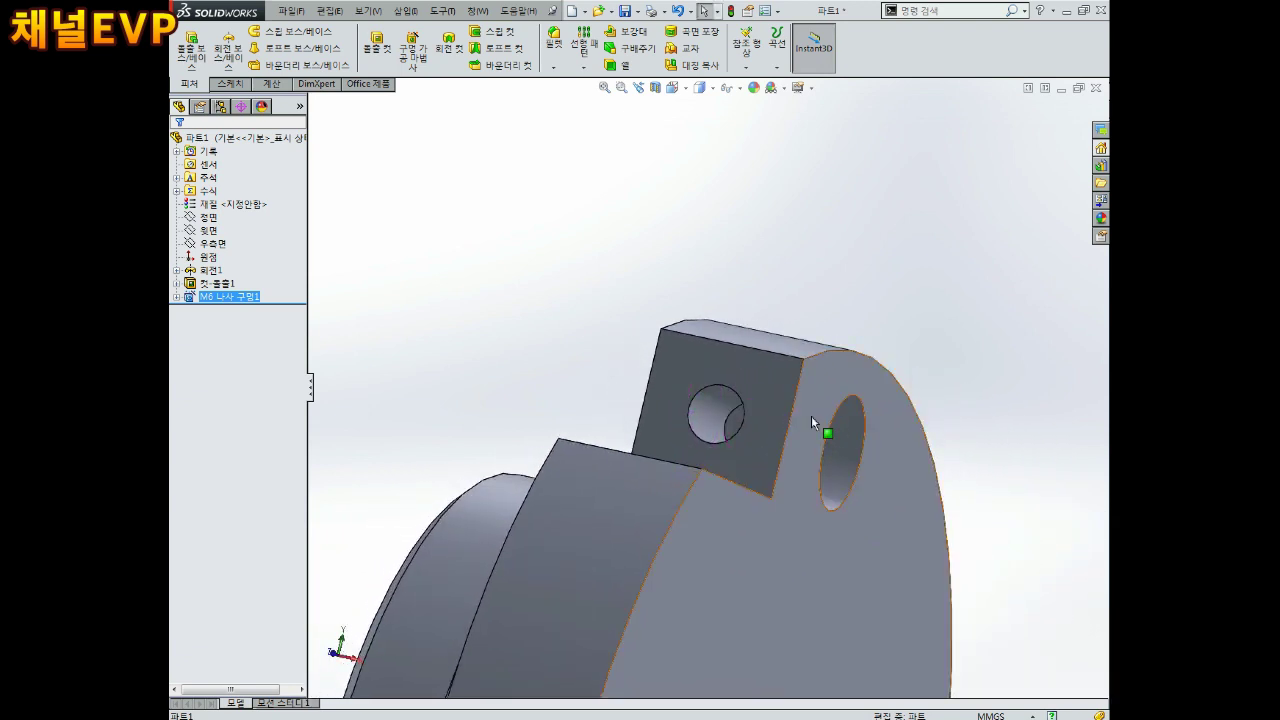
# Edit M6 나사 구멍1 so its thread shows on the model, and accept the change.
pyautogui.scroll(-1, 737, 374)
pyautogui.rightClick(232, 298)
pyautogui.click(240, 266)
pyautogui.scroll(-3, 237, 533)
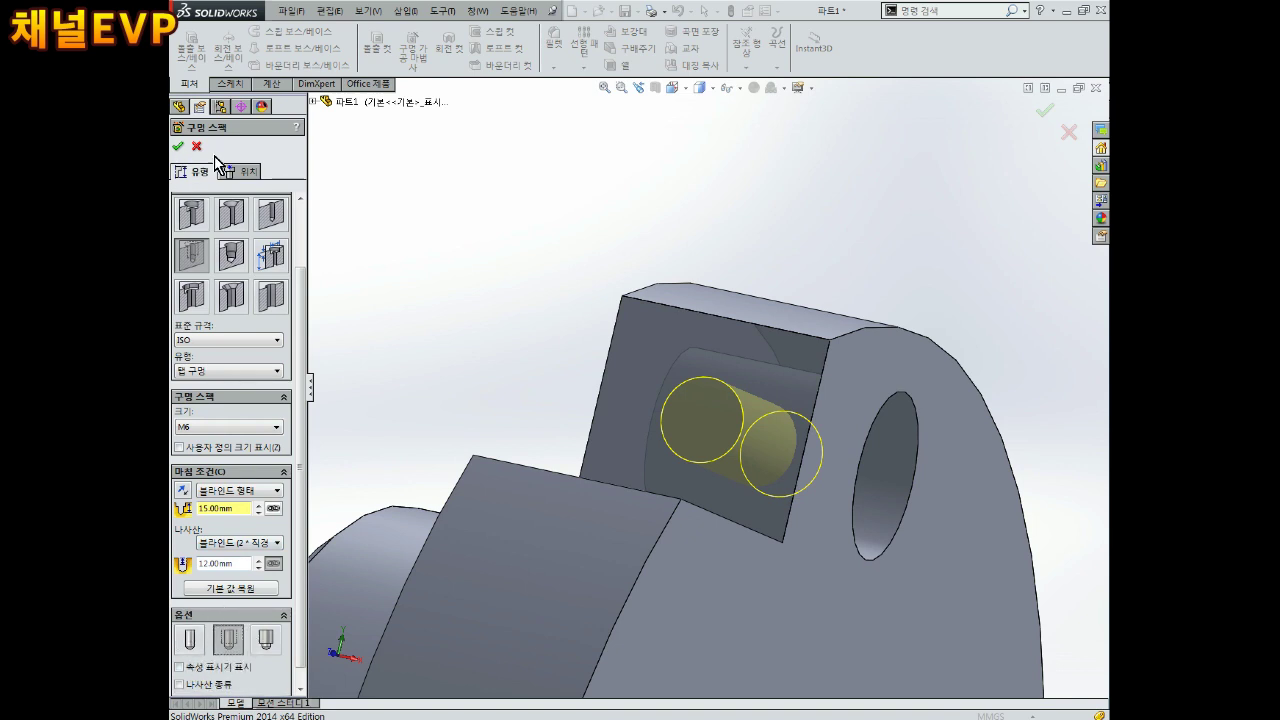
pyautogui.click(180, 152)
# Orbit and zoom around the part to inspect the tapped hole and bore face.
pyautogui.moveTo(700, 430)
pyautogui.mouseDown(button='middle')
pyautogui.moveTo(740, 383)
pyautogui.moveTo(560, 368)
pyautogui.mouseUp(button='middle')
pyautogui.scroll(3, 740, 383)
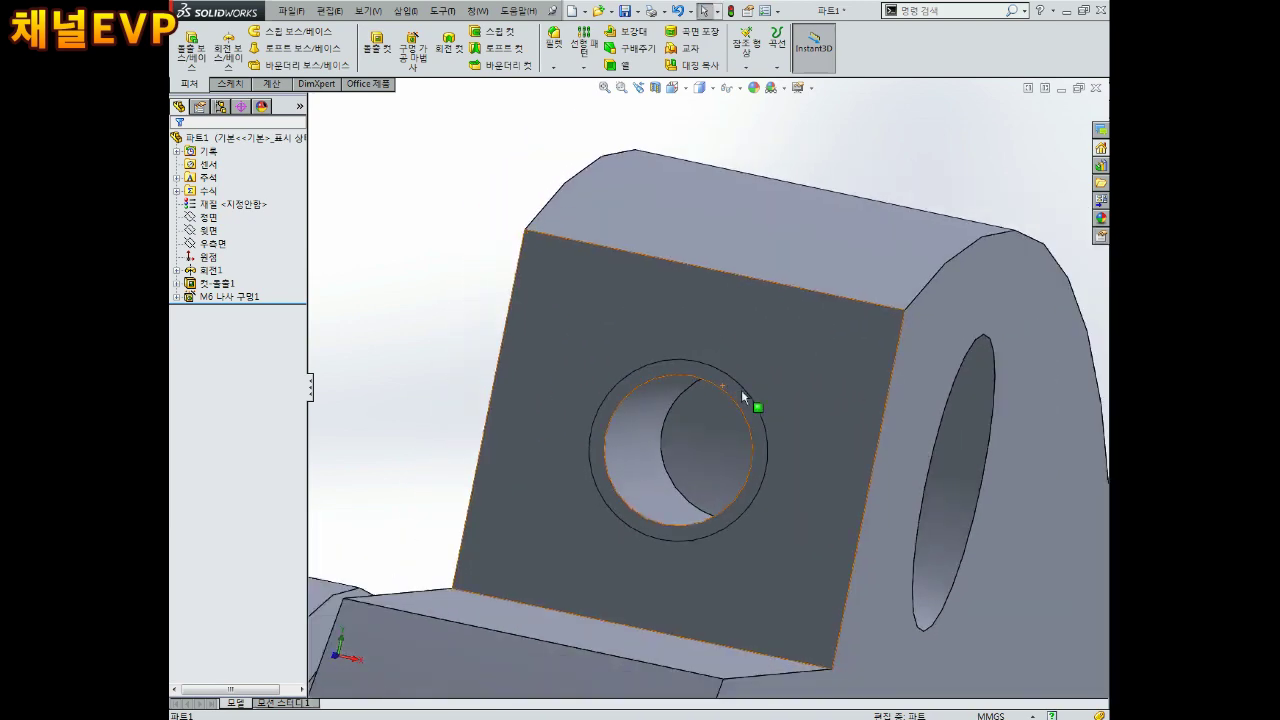
pyautogui.moveTo(560, 368)
pyautogui.mouseDown(button='middle')
pyautogui.moveTo(788, 409)
pyautogui.moveTo(723, 409)
pyautogui.mouseUp(button='middle')
pyautogui.scroll(2, 908, 388)
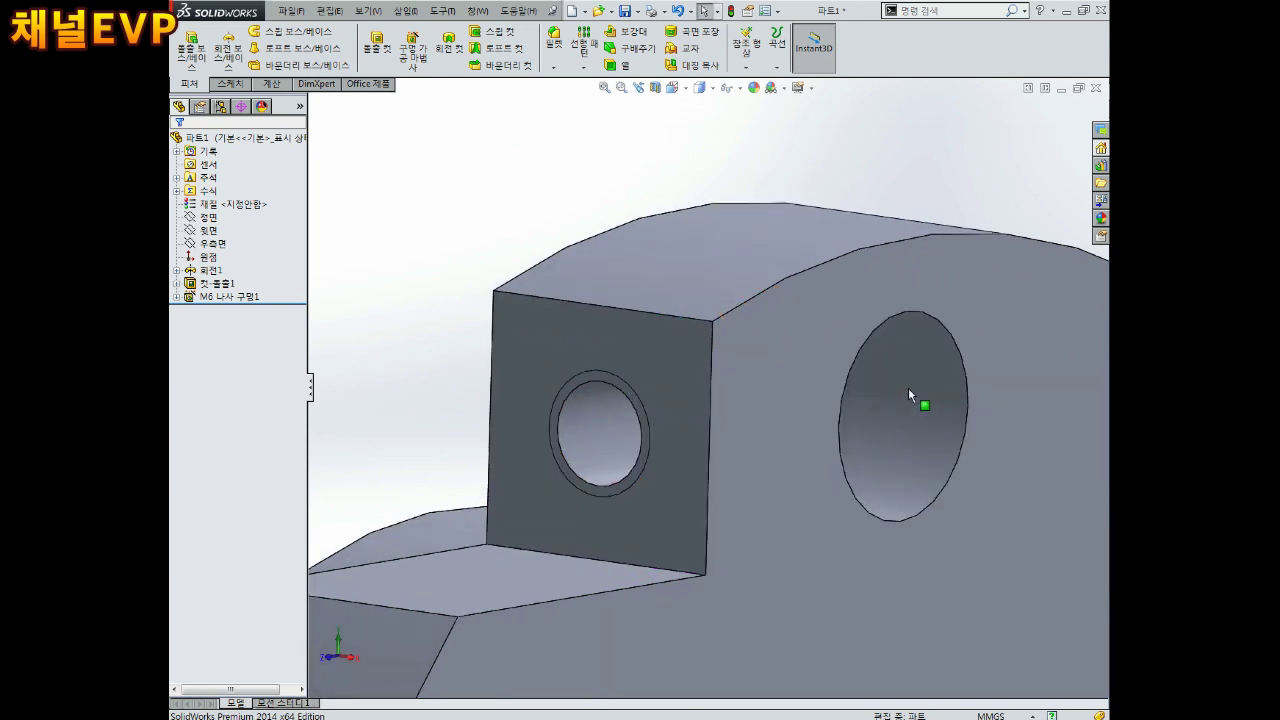
pyautogui.scroll(-3, 700, 390)
pyautogui.moveTo(641, 434)
pyautogui.mouseDown(button='middle')
pyautogui.moveTo(673, 366)
pyautogui.moveTo(664, 656)
pyautogui.moveTo(751, 634)
pyautogui.moveTo(731, 677)
pyautogui.mouseUp(button='middle')
pyautogui.scroll(3, 695, 550)
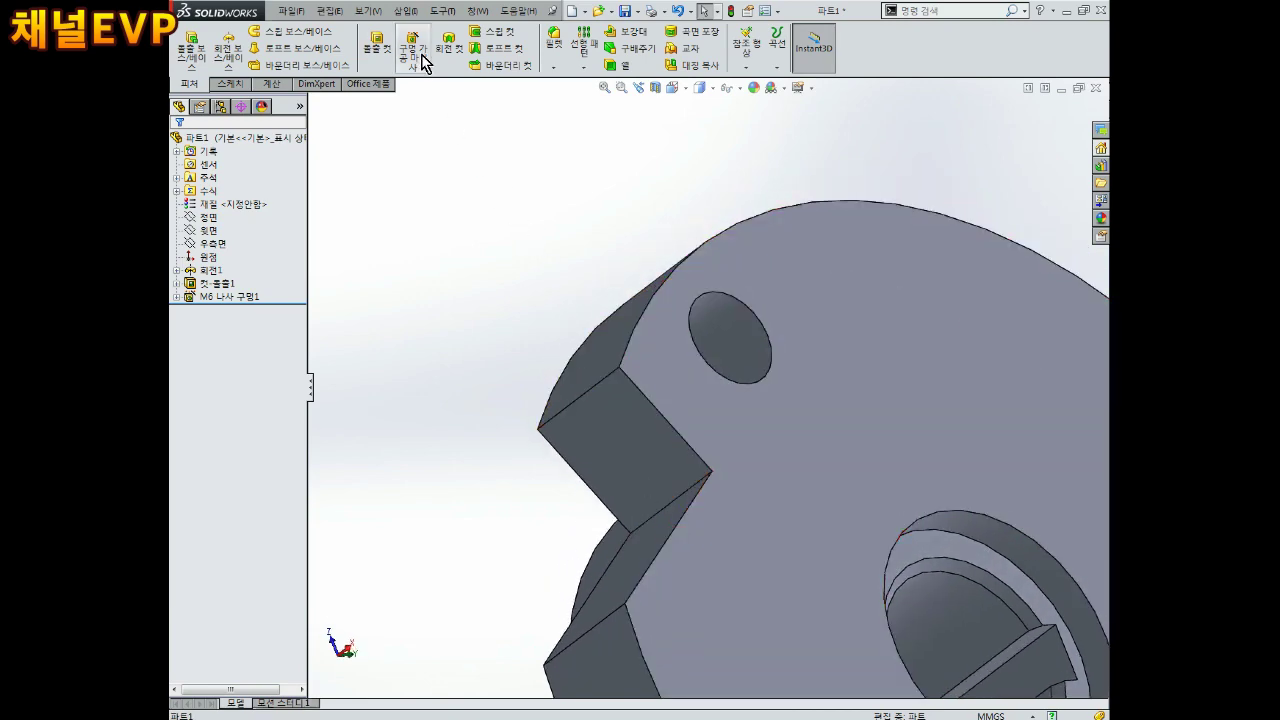
# Start another Hole Wizard hole and place its centre on the other notch face.
pyautogui.click(421, 60)
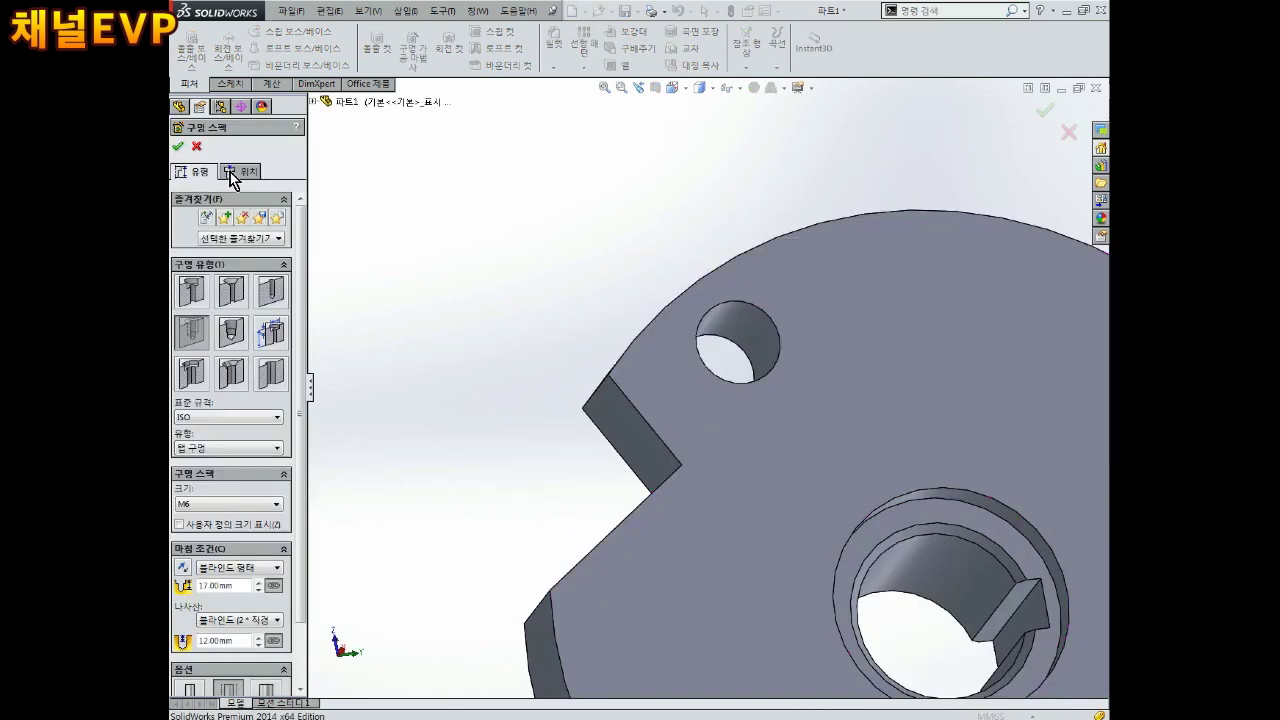
pyautogui.click(230, 175)
pyautogui.moveTo(551, 250); pyautogui.dragTo(600, 407, button='middle')
pyautogui.click(587, 416)
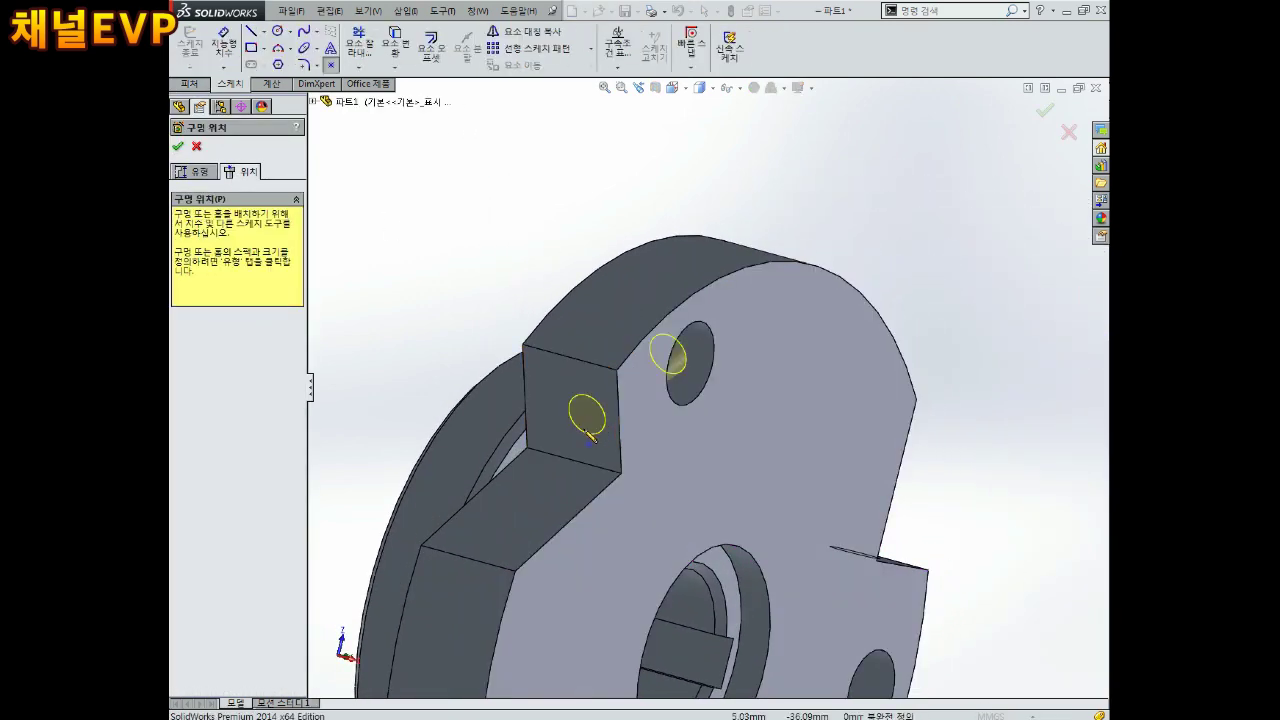
pyautogui.click(566, 409)
# Dimension the new hole centre 6.5 mm from the notch's vertical edge.
pyautogui.click(223, 45)
pyautogui.scroll(-2, 590, 420)
pyautogui.scroll(-3, 600, 428)
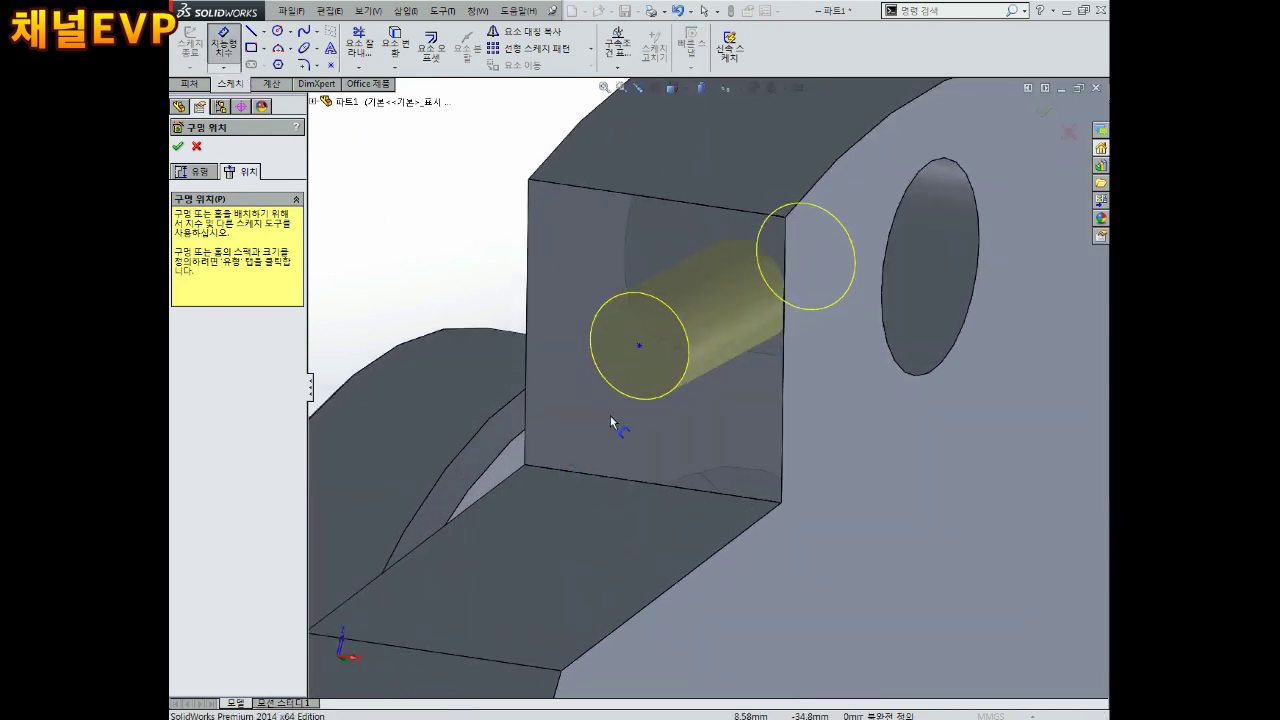
pyautogui.click(645, 347)
pyautogui.click(786, 362)
pyautogui.click(743, 434)
pyautogui.write('6.5')
pyautogui.press('Return')
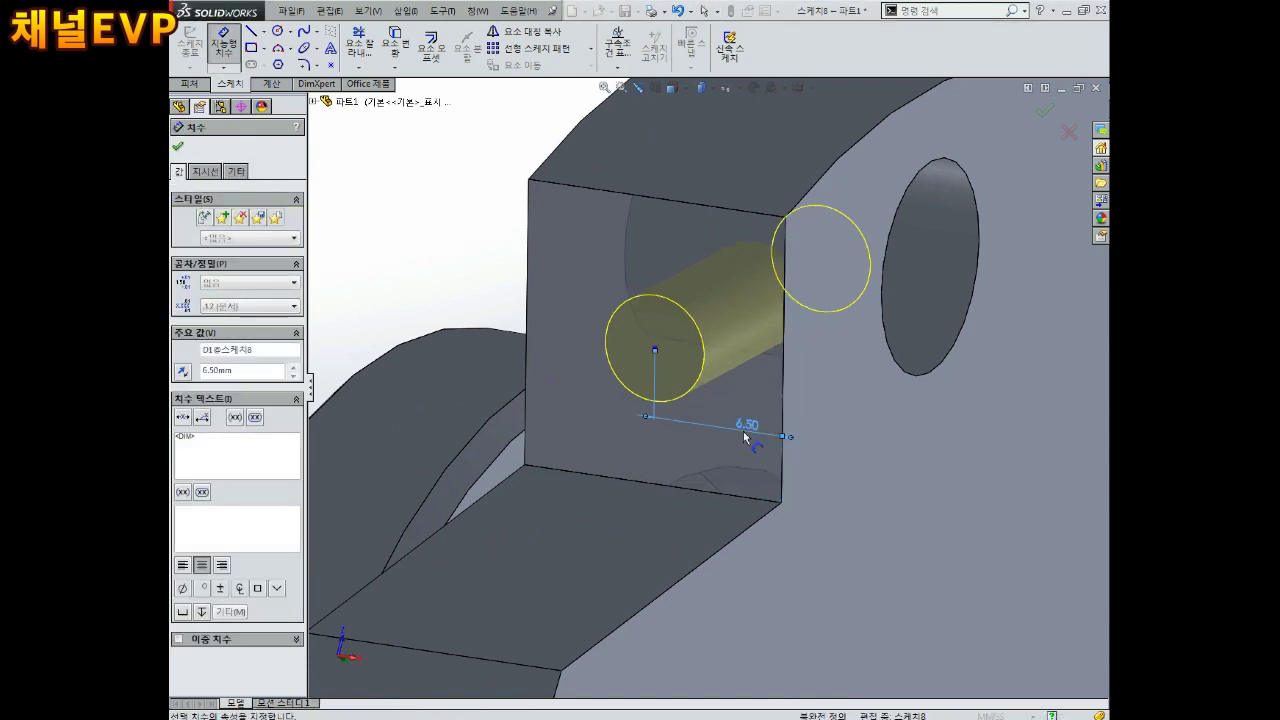
# Dimension the hole centre 8.5 mm from the notch's top edge.
pyautogui.scroll(3, 745, 437)
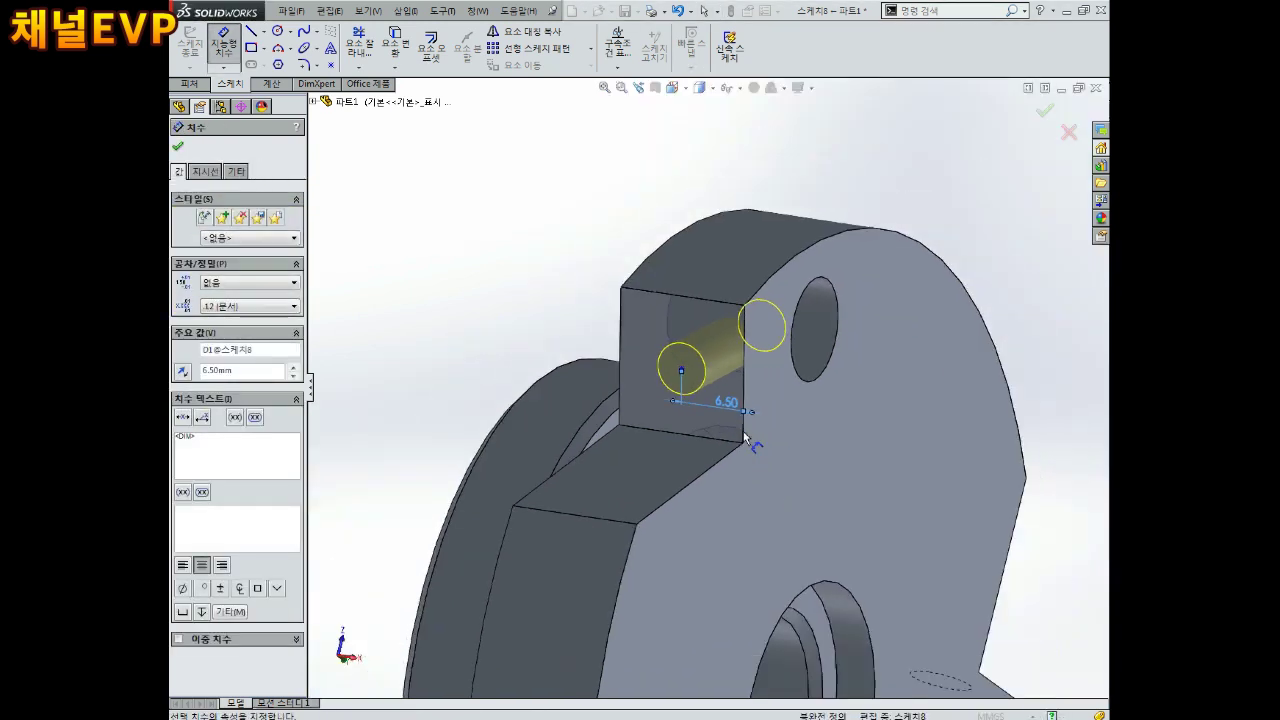
pyautogui.click(776, 236)
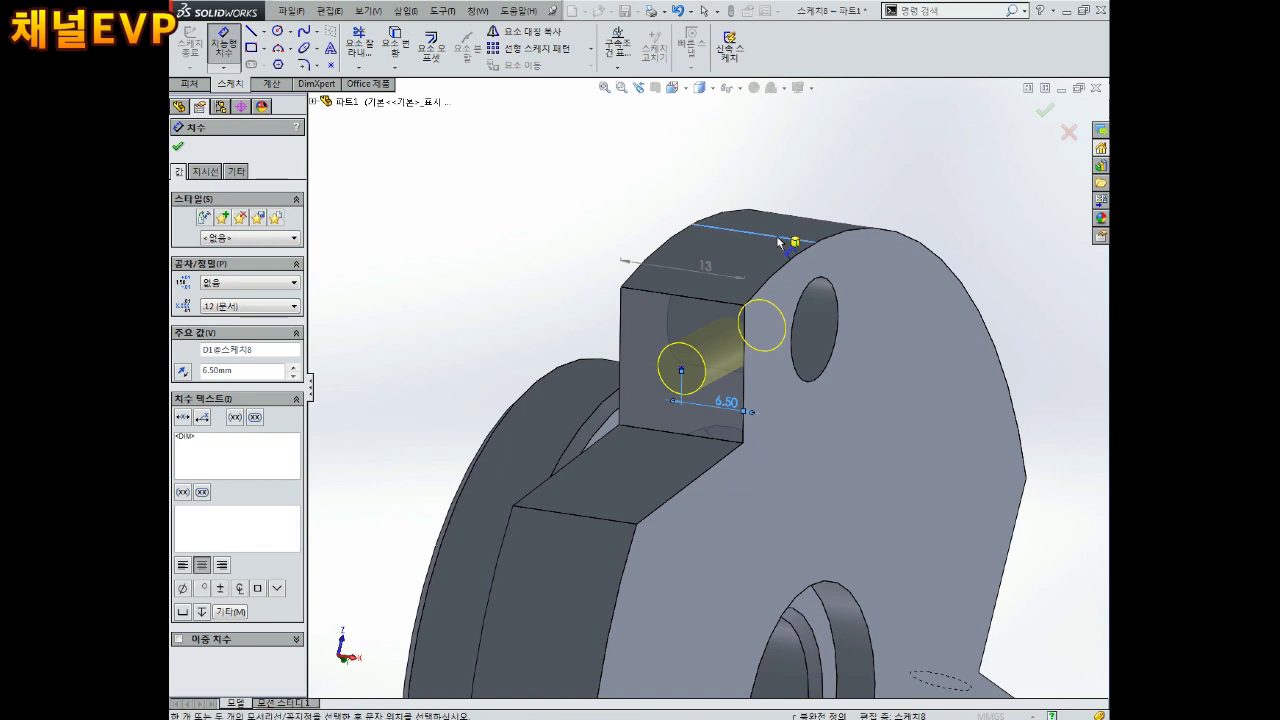
pyautogui.click(681, 369)
pyautogui.click(573, 316)
pyautogui.write('8.')
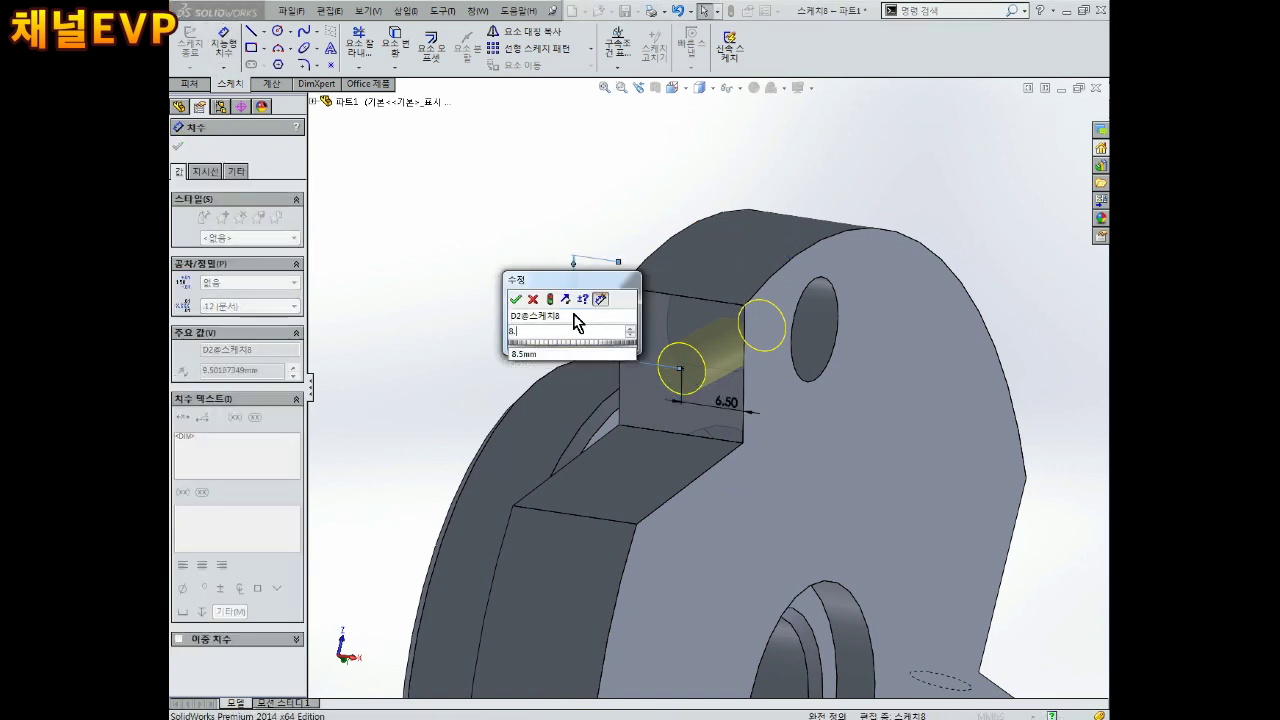
pyautogui.write('5')
pyautogui.press('Return')
pyautogui.moveTo(886, 362)
pyautogui.mouseDown(button='middle')
pyautogui.moveTo(880, 331)
pyautogui.moveTo(714, 349)
pyautogui.moveTo(811, 307)
pyautogui.moveTo(877, 323)
pyautogui.moveTo(822, 298)
pyautogui.mouseUp(button='middle')
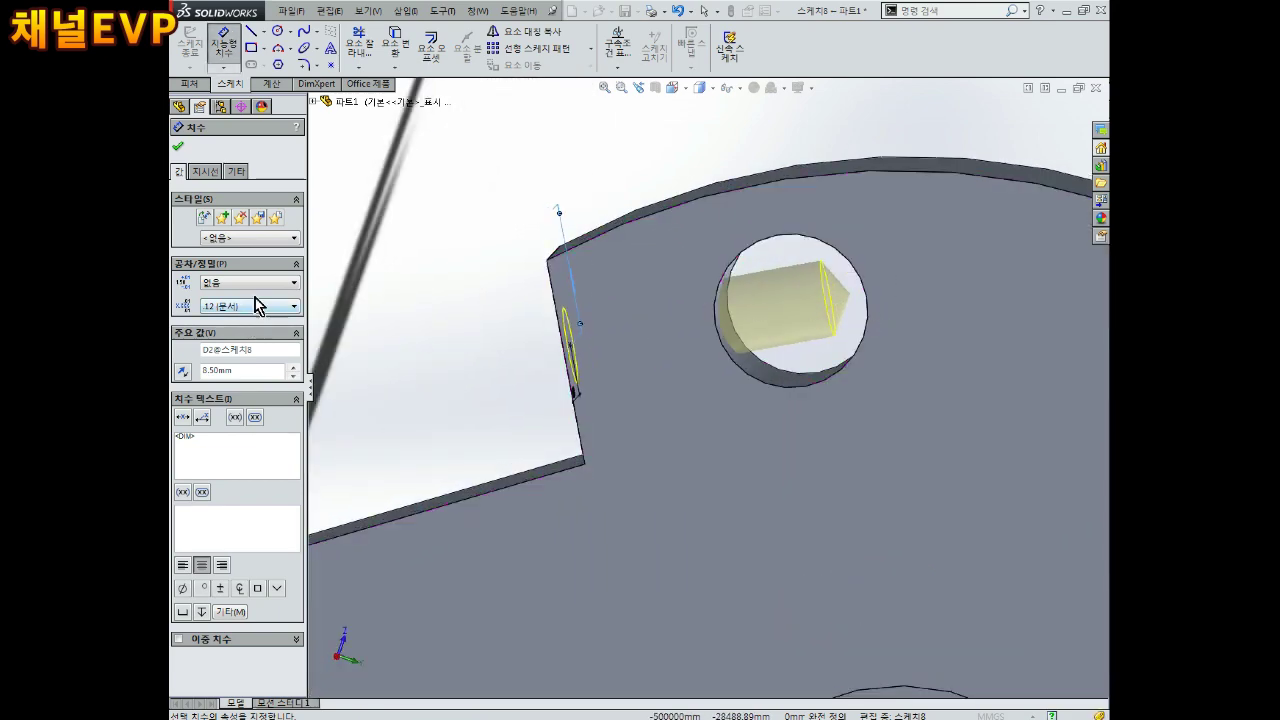
pyautogui.click(178, 147)
# Set the thread depth to 15 mm and create M6 나사 구멍2.
pyautogui.click(194, 171)
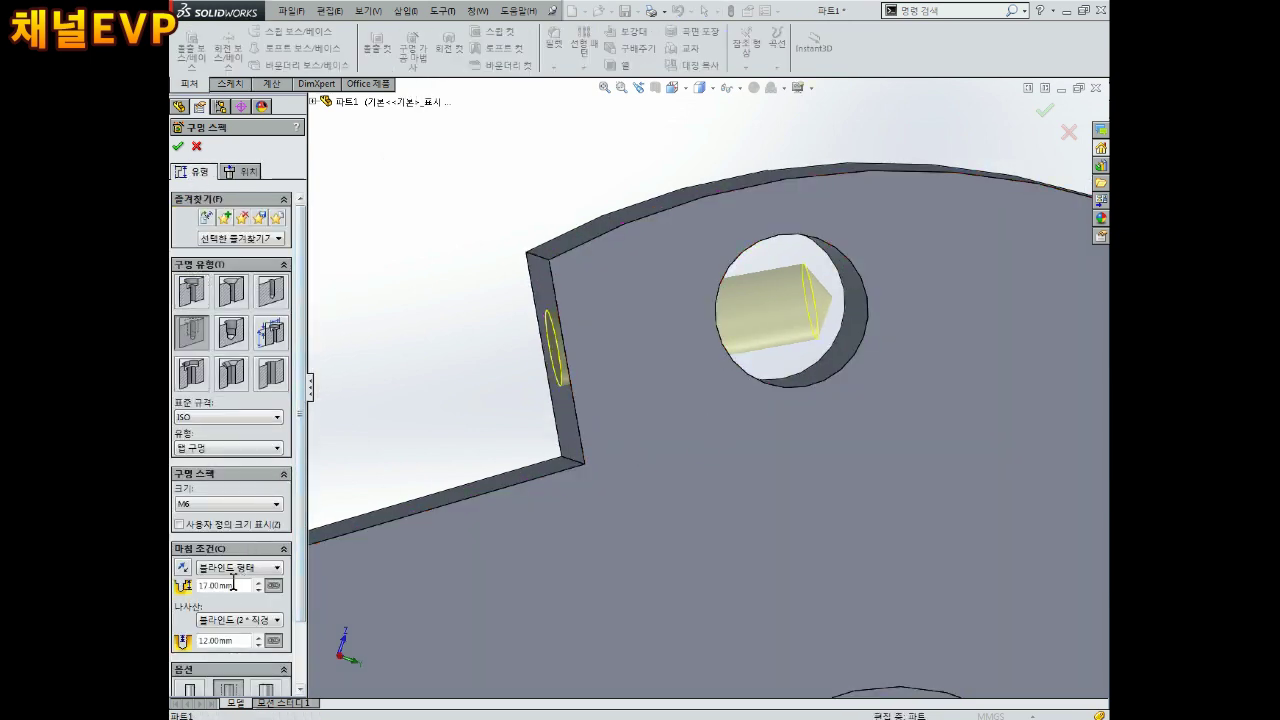
pyautogui.write('15')
pyautogui.press('Return')
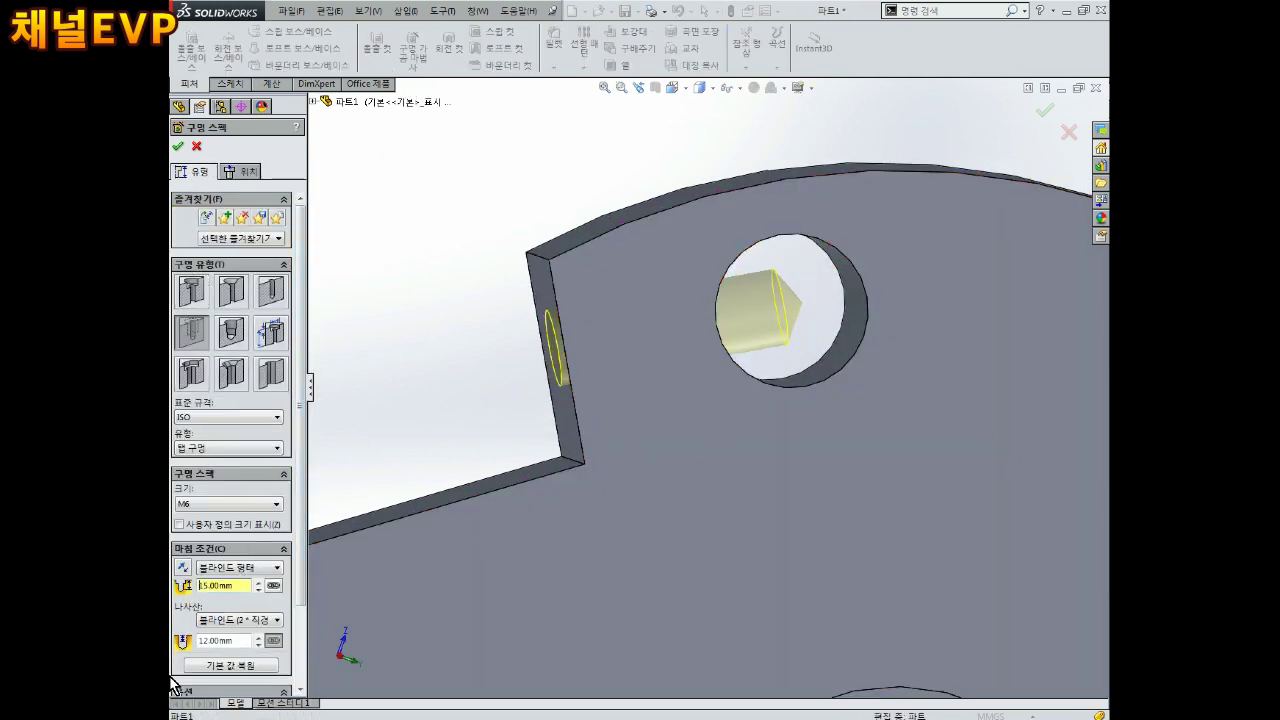
pyautogui.click(178, 147)
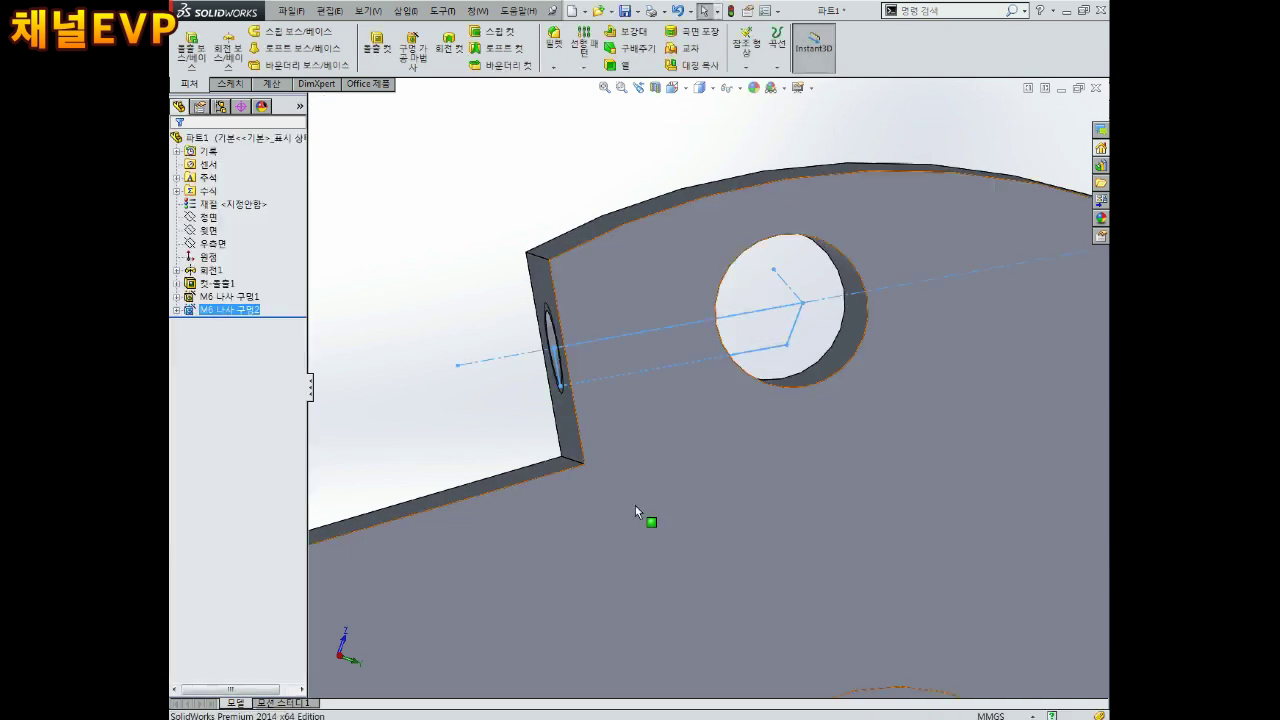
# Show the part in Isometric view and inspect the second M6 hole feature.
pyautogui.moveTo(492, 343)
pyautogui.mouseDown(button='middle')
pyautogui.moveTo(631, 297)
pyautogui.moveTo(706, 314)
pyautogui.moveTo(508, 343)
pyautogui.moveTo(662, 454)
pyautogui.moveTo(791, 330)
pyautogui.mouseUp(button='middle')
pyautogui.scroll(5, 503, 343)
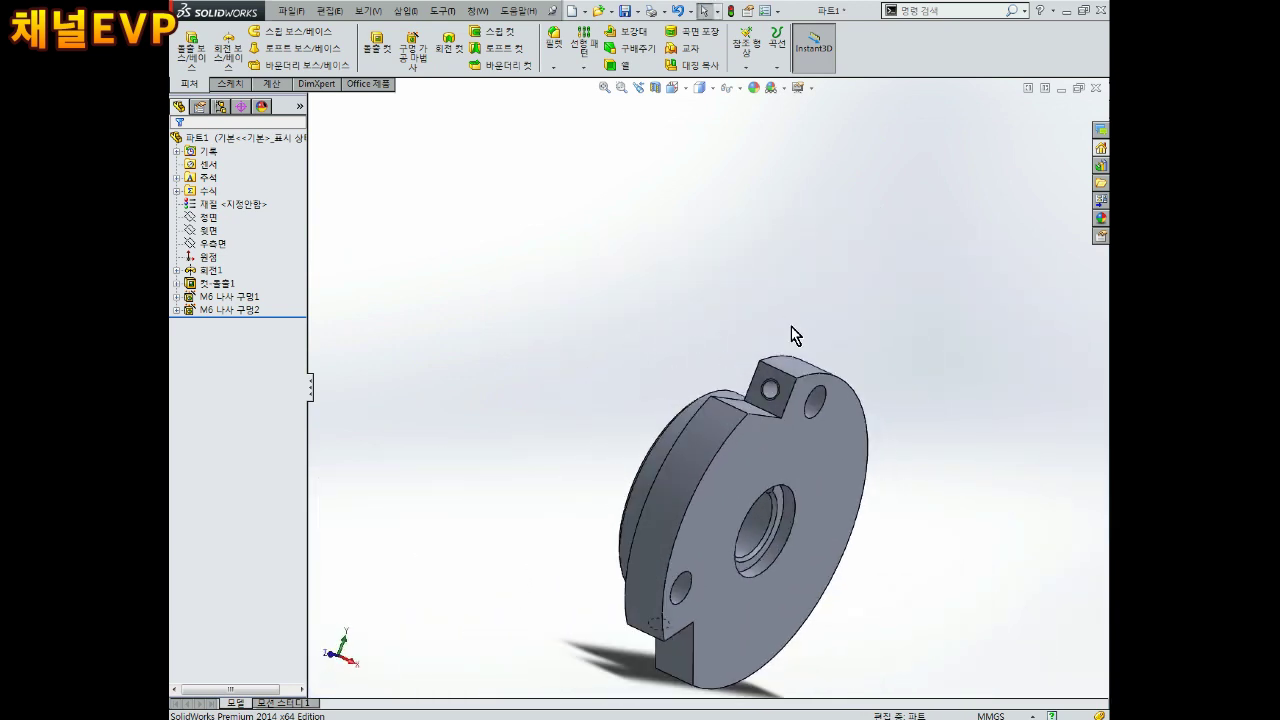
pyautogui.click(678, 90)
pyautogui.click(697, 232)
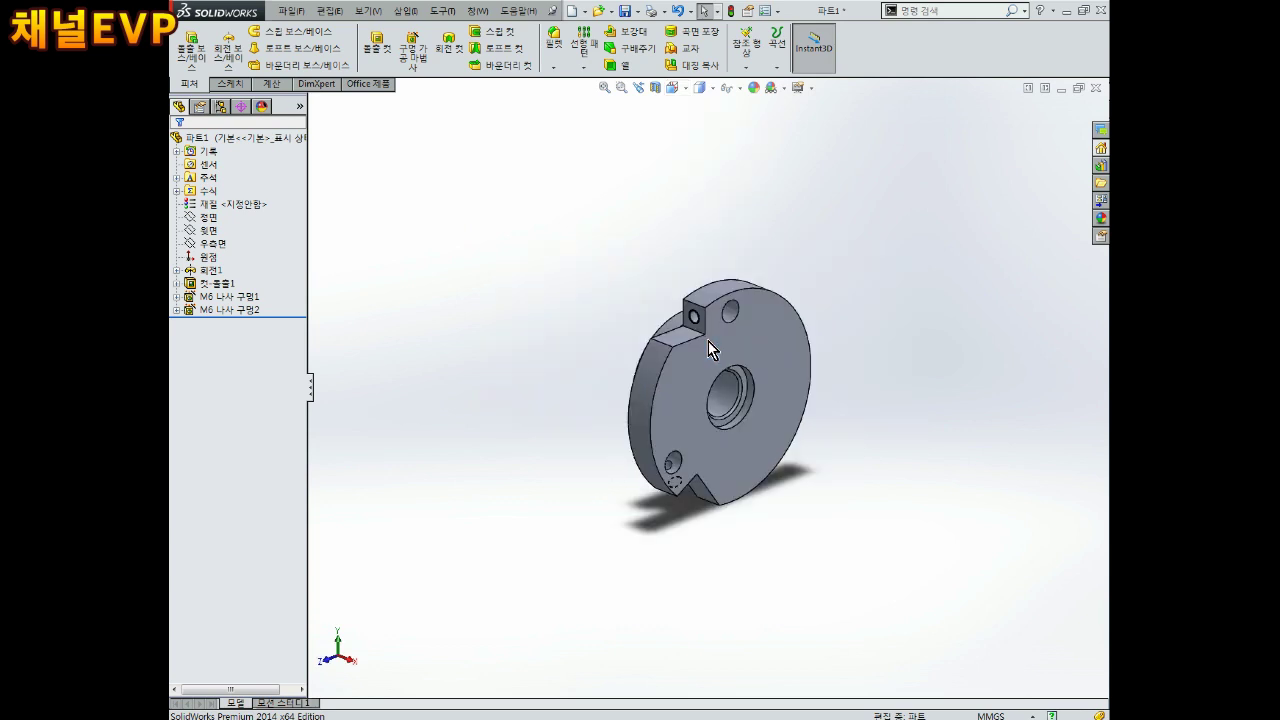
pyautogui.click(226, 310)
pyautogui.rightClick(229, 313)
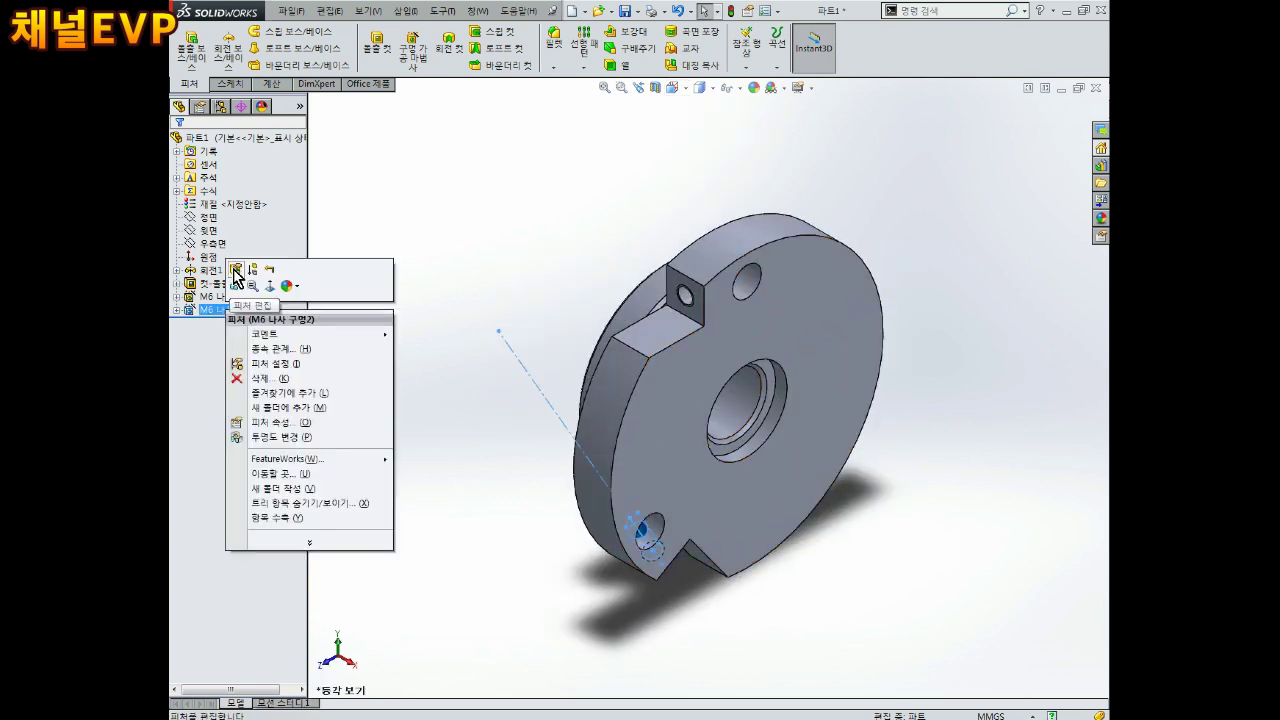
pyautogui.click(236, 276)
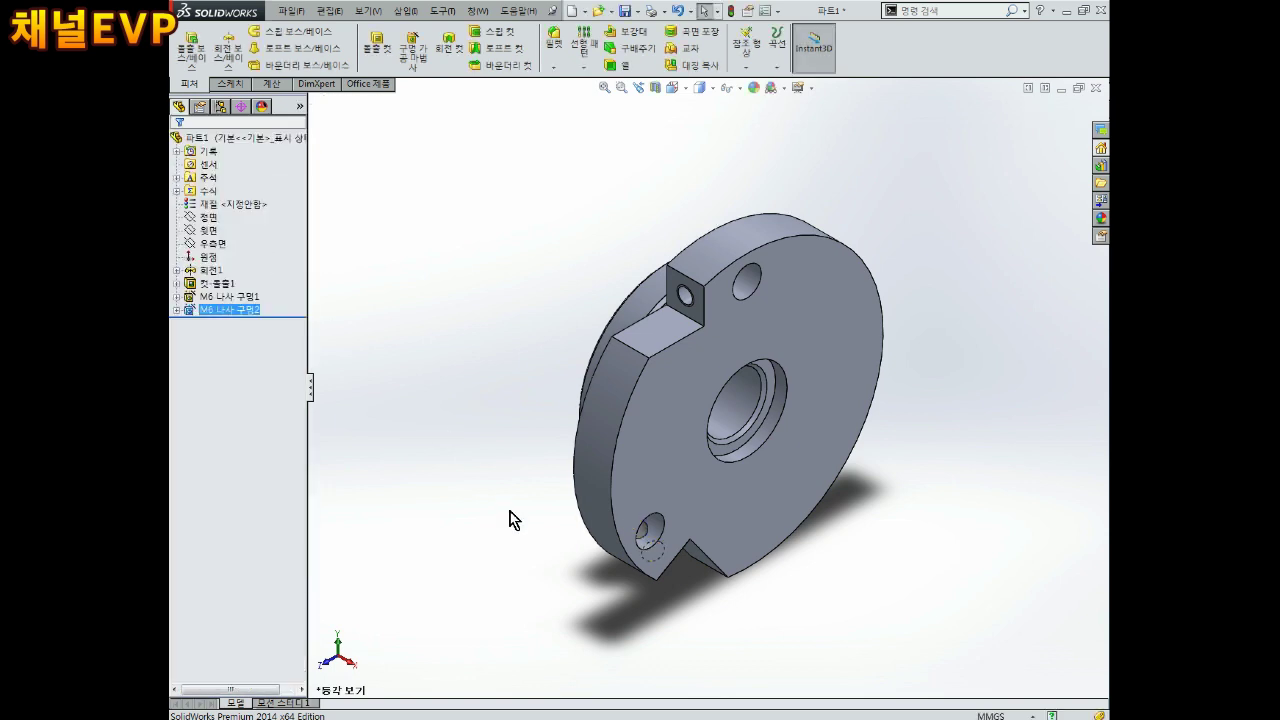
# Orbit the part toward a side view, then return it to Isometric view.
pyautogui.moveTo(510, 525)
pyautogui.mouseDown(button='middle')
pyautogui.moveTo(744, 418)
pyautogui.moveTo(745, 367)
pyautogui.mouseUp(button='middle')
pyautogui.scroll(-3, 740, 350)
pyautogui.scroll(-3, 700, 290)
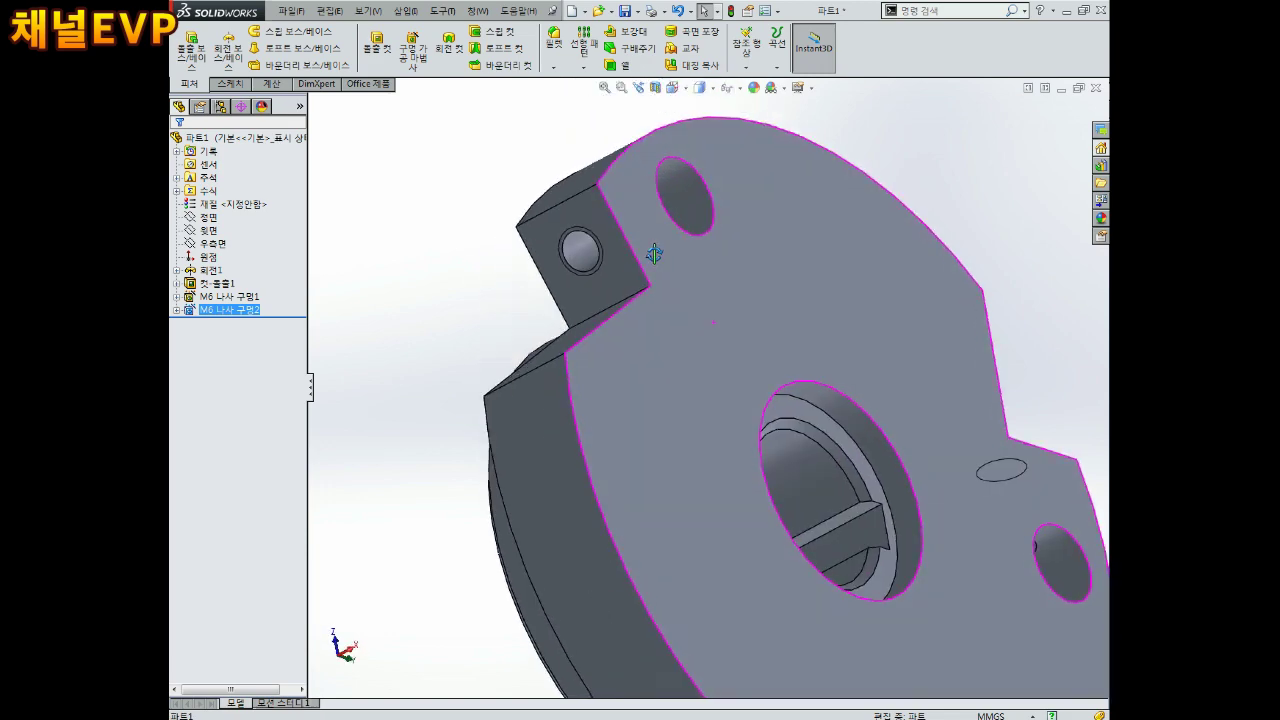
pyautogui.scroll(3, 700, 290)
pyautogui.moveTo(700, 358)
pyautogui.mouseDown(button='middle')
pyautogui.moveTo(702, 490)
pyautogui.moveTo(540, 388)
pyautogui.moveTo(686, 240)
pyautogui.mouseUp(button='middle')
pyautogui.scroll(-2, 686, 240)
pyautogui.click(672, 88)
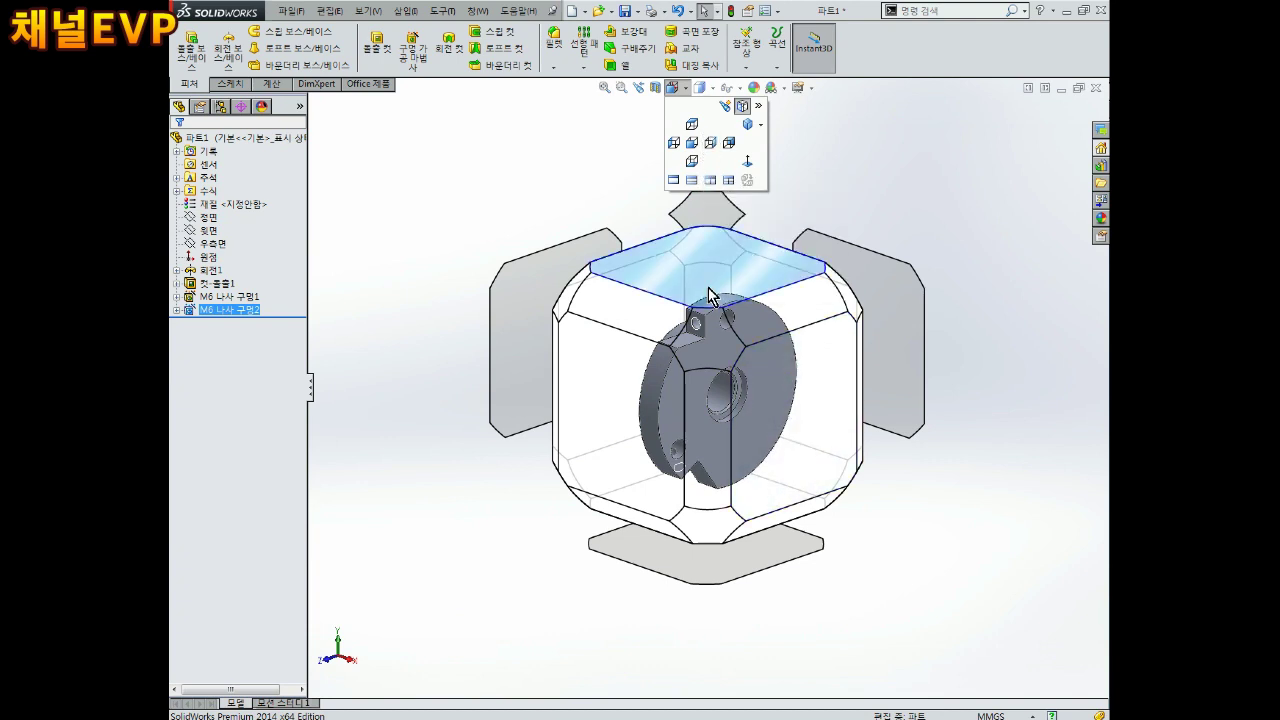
pyautogui.click(707, 146)
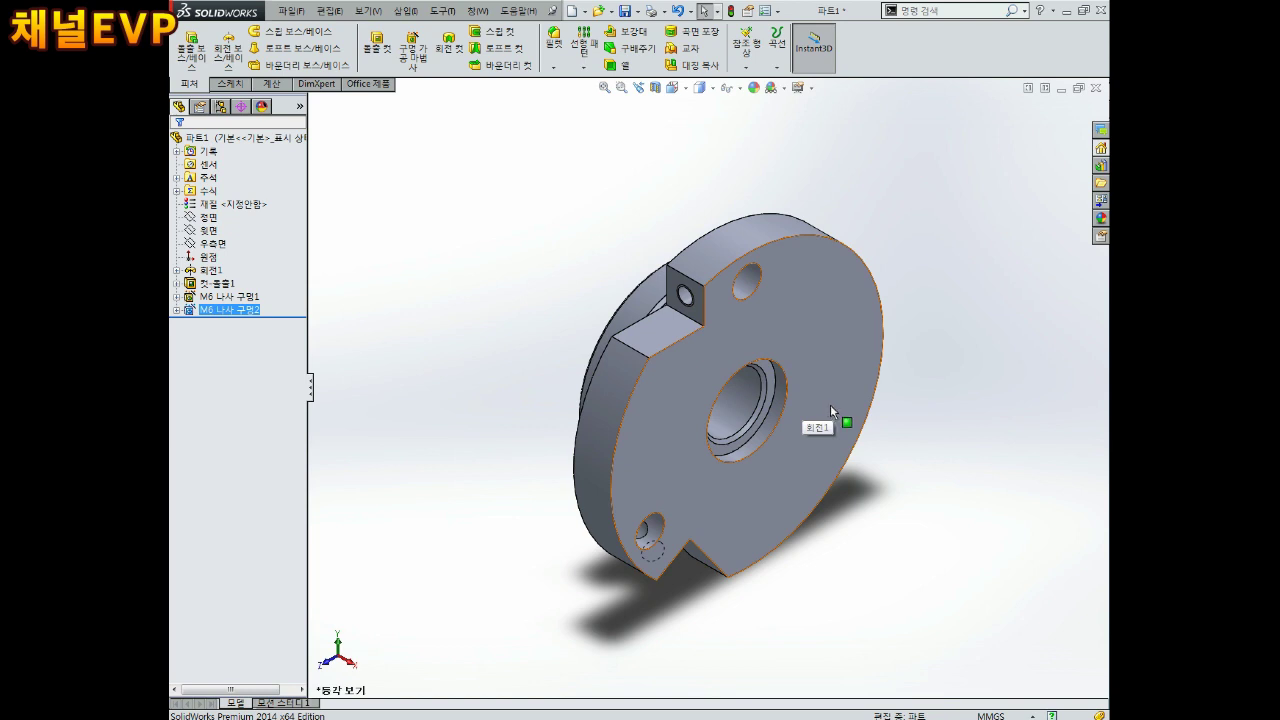
# Select the flat flange face and view it Normal To.
pyautogui.moveTo(877, 457); pyautogui.dragTo(829, 443, button='middle')
pyautogui.scroll(-3, 801, 345)
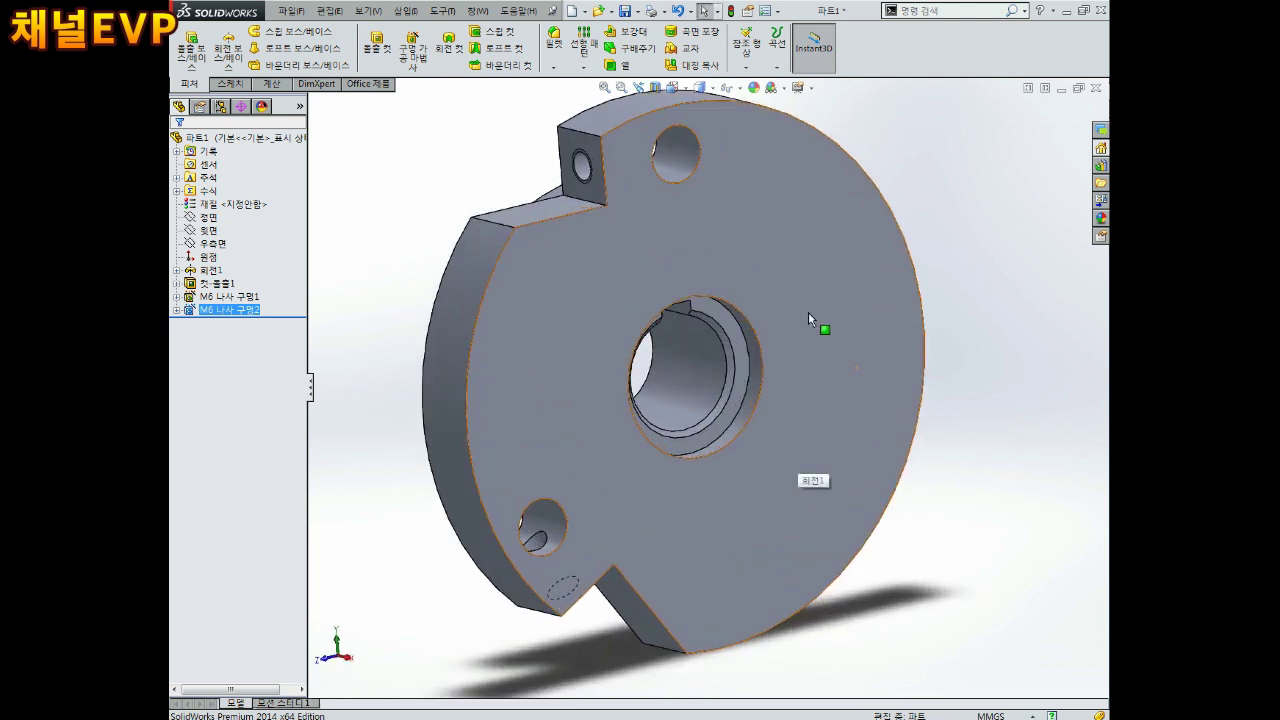
pyautogui.click(810, 310)
pyautogui.click(872, 262)
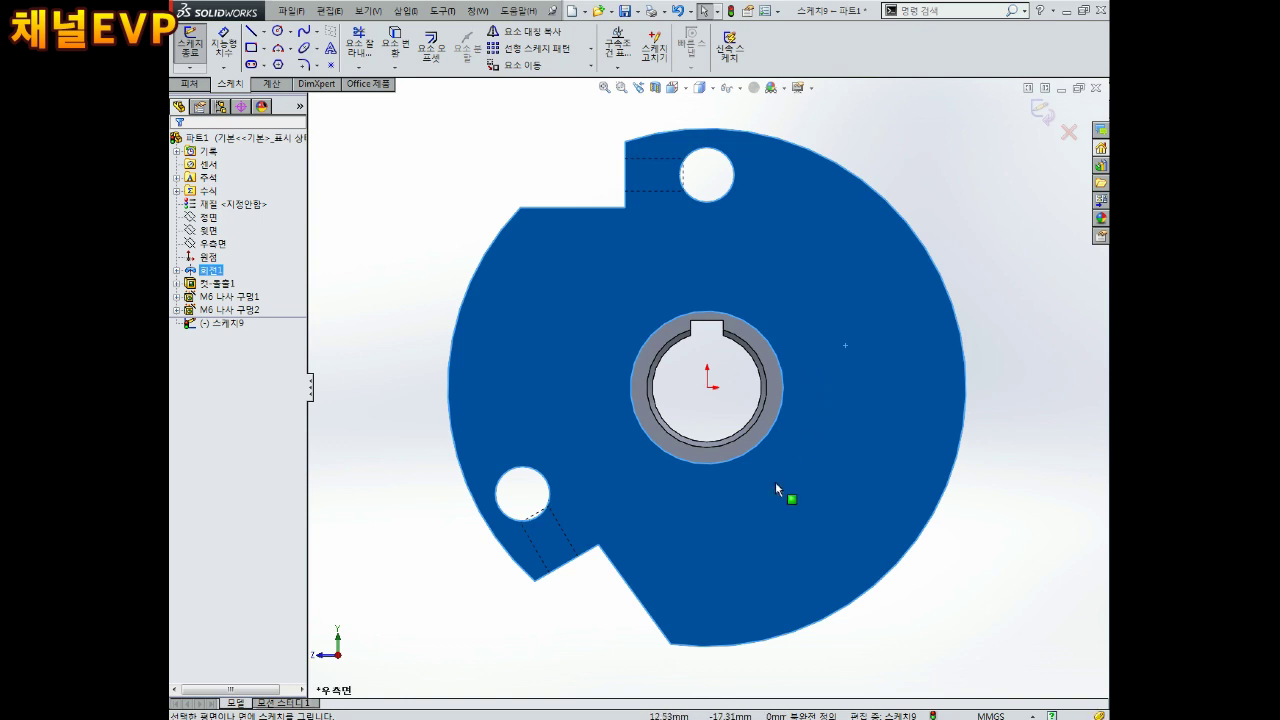
# Draw two concentric circles centred on the disc origin.
pyautogui.click(277, 31)
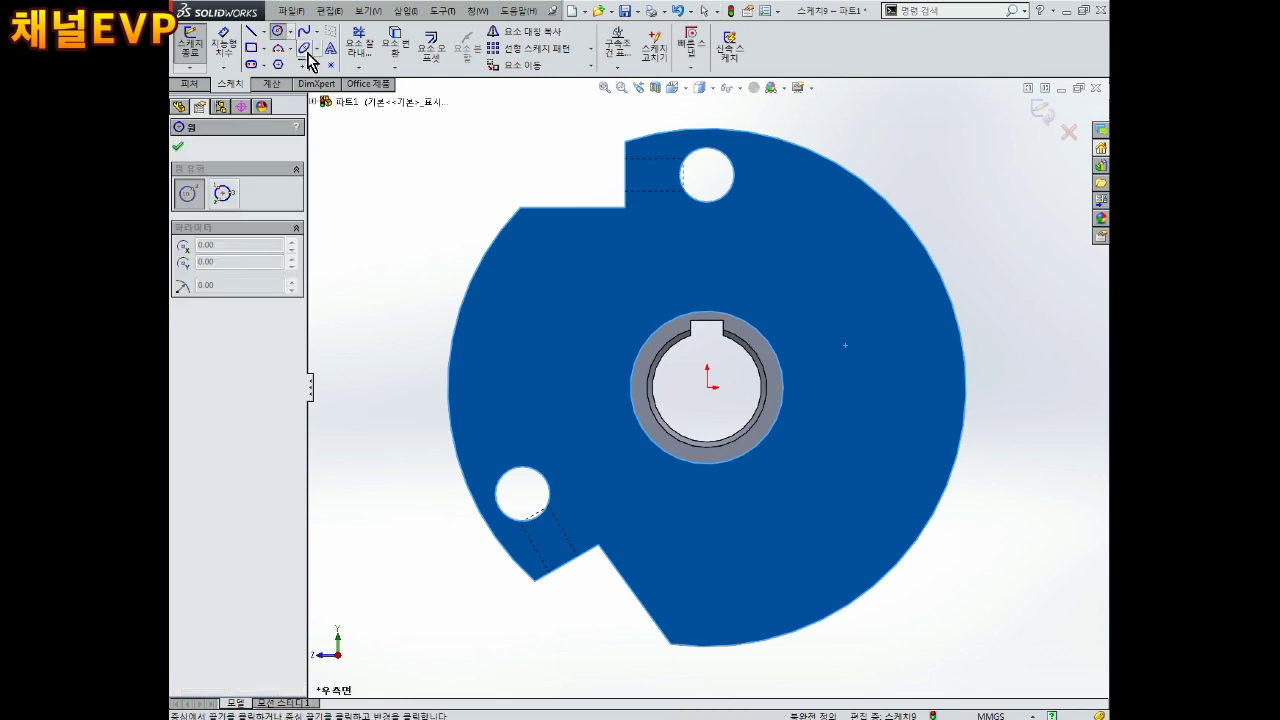
pyautogui.click(707, 386)
pyautogui.click(869, 425)
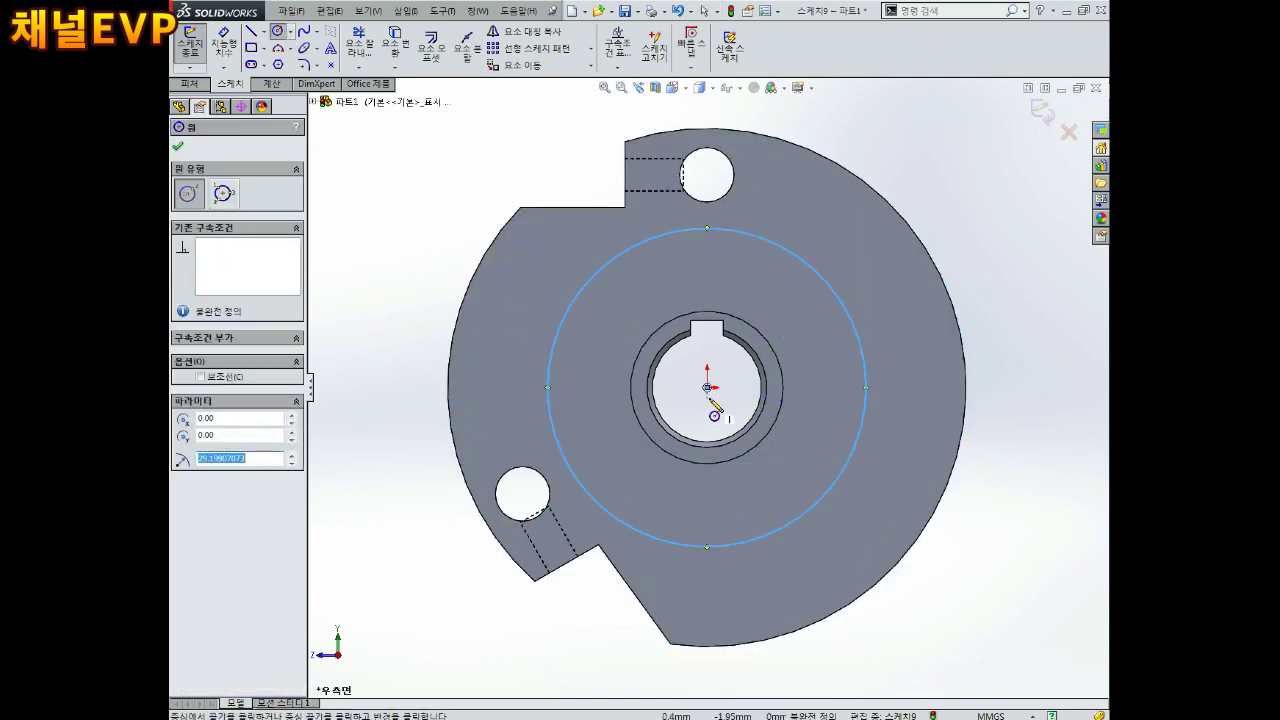
pyautogui.click(707, 387)
pyautogui.click(824, 463)
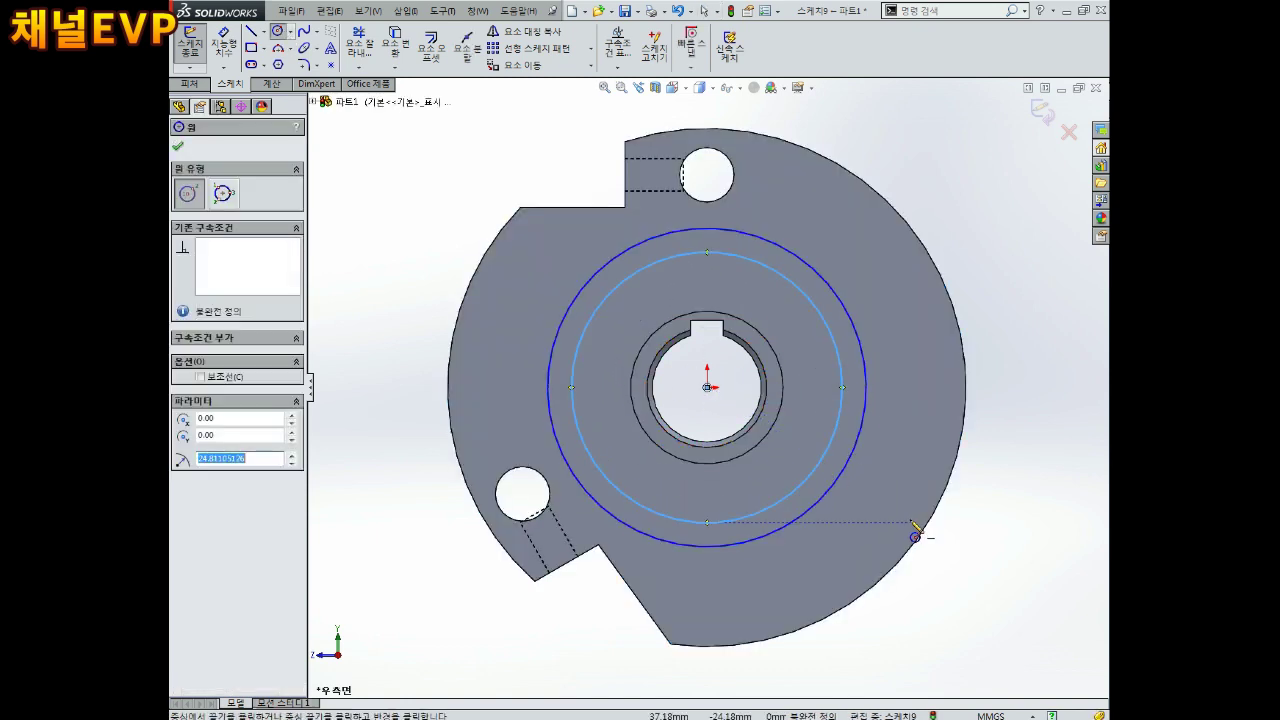
pyautogui.press('Escape')
# Dimension the outer circle to Ø53.60 by entering 26.8*2.
pyautogui.moveTo(900, 482); pyautogui.dragTo(893, 420, button='right')
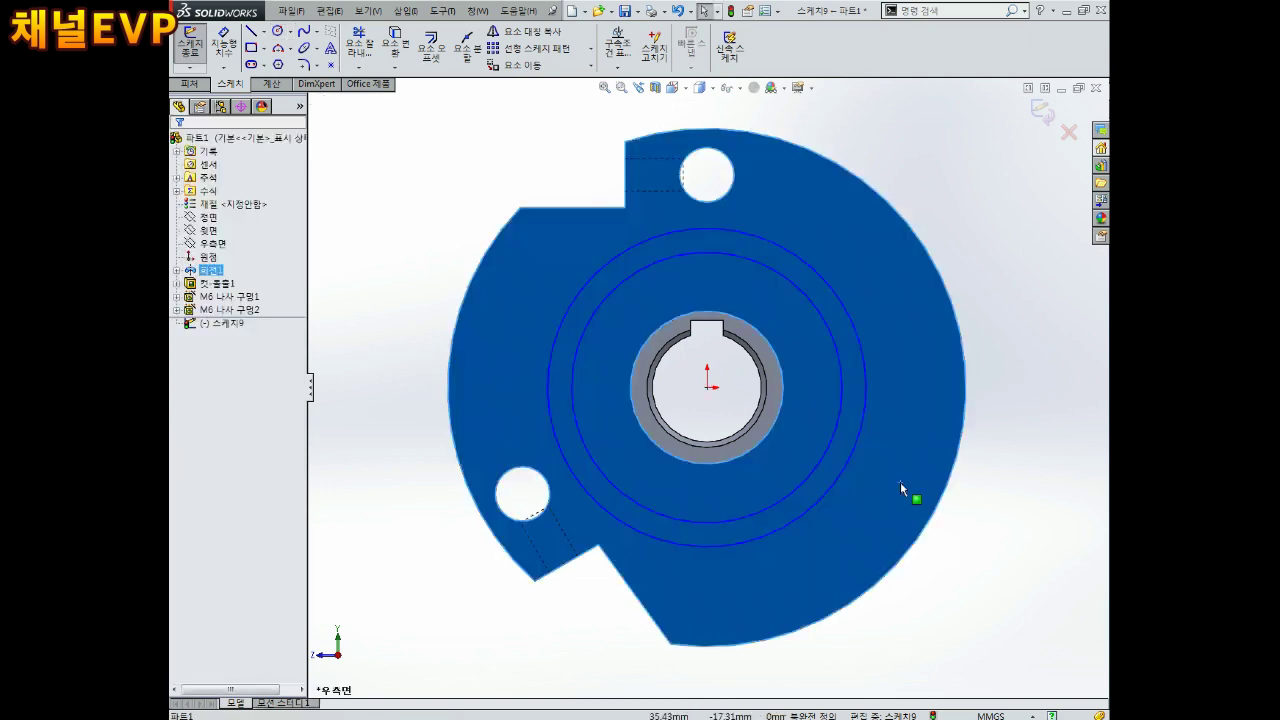
pyautogui.hotkey('ctrl', '7')
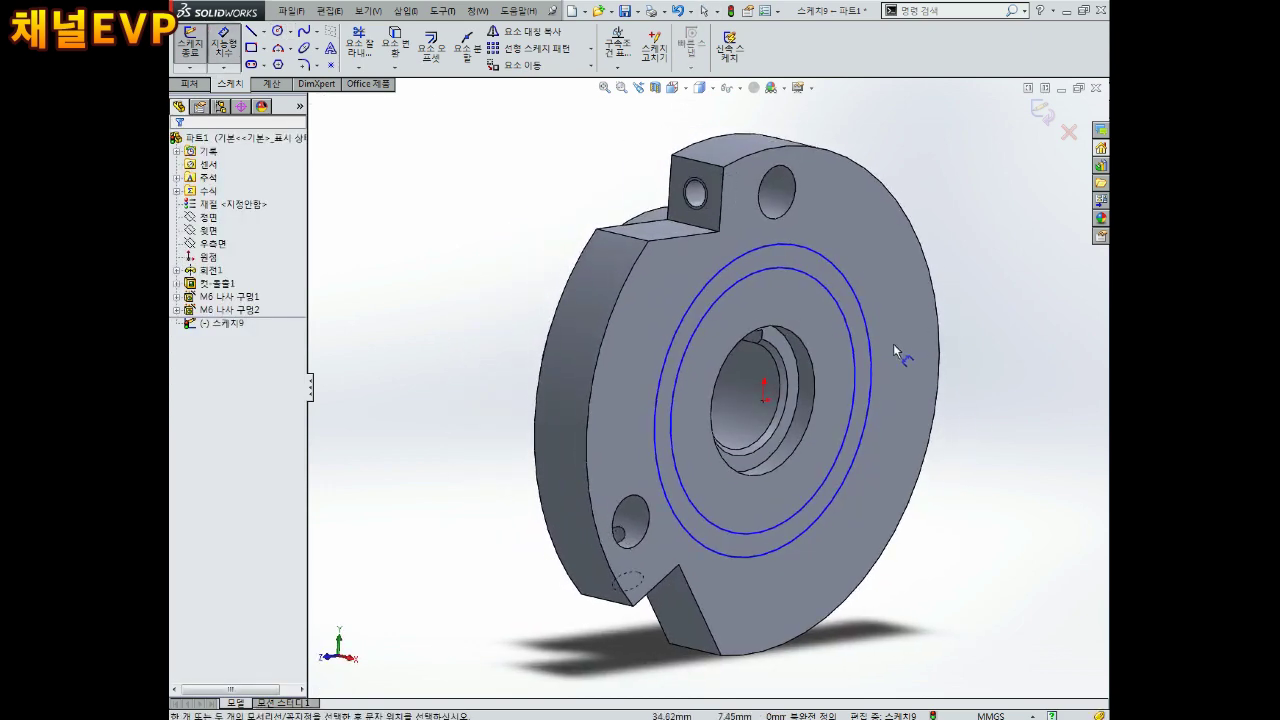
pyautogui.hotkey('ctrl', '4')
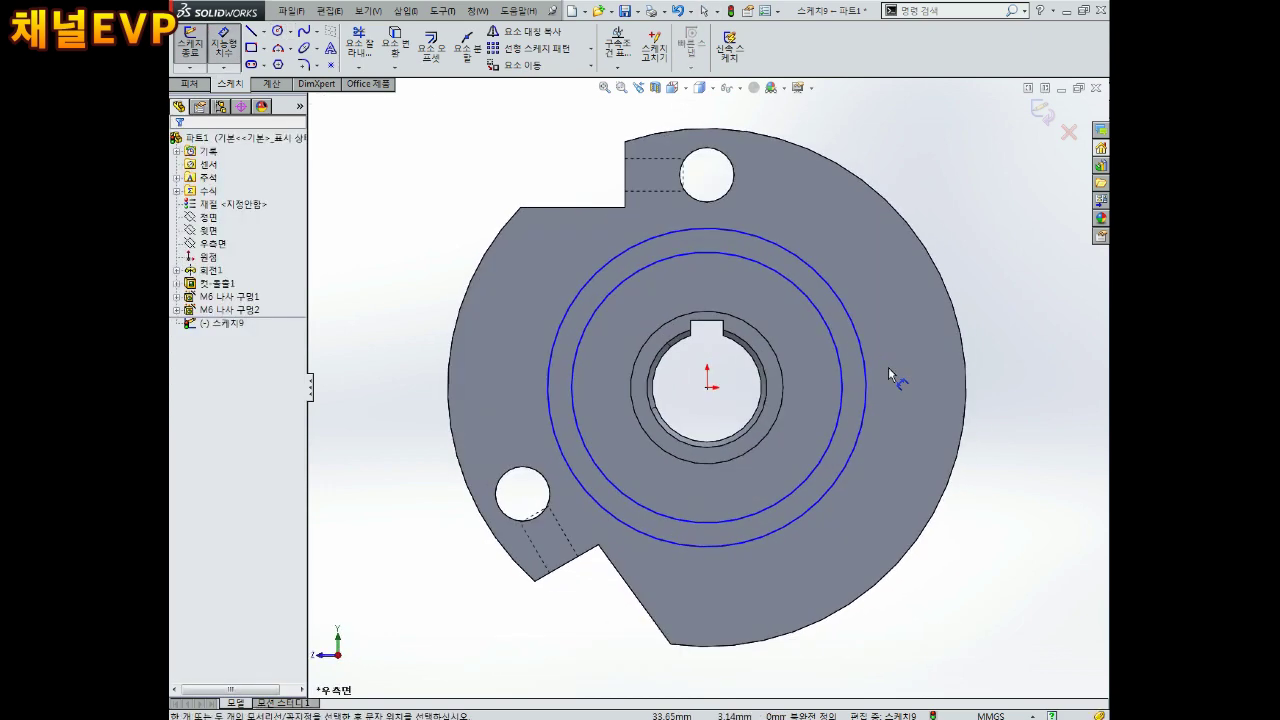
pyautogui.moveTo(890, 502); pyautogui.dragTo(895, 478, button='right')
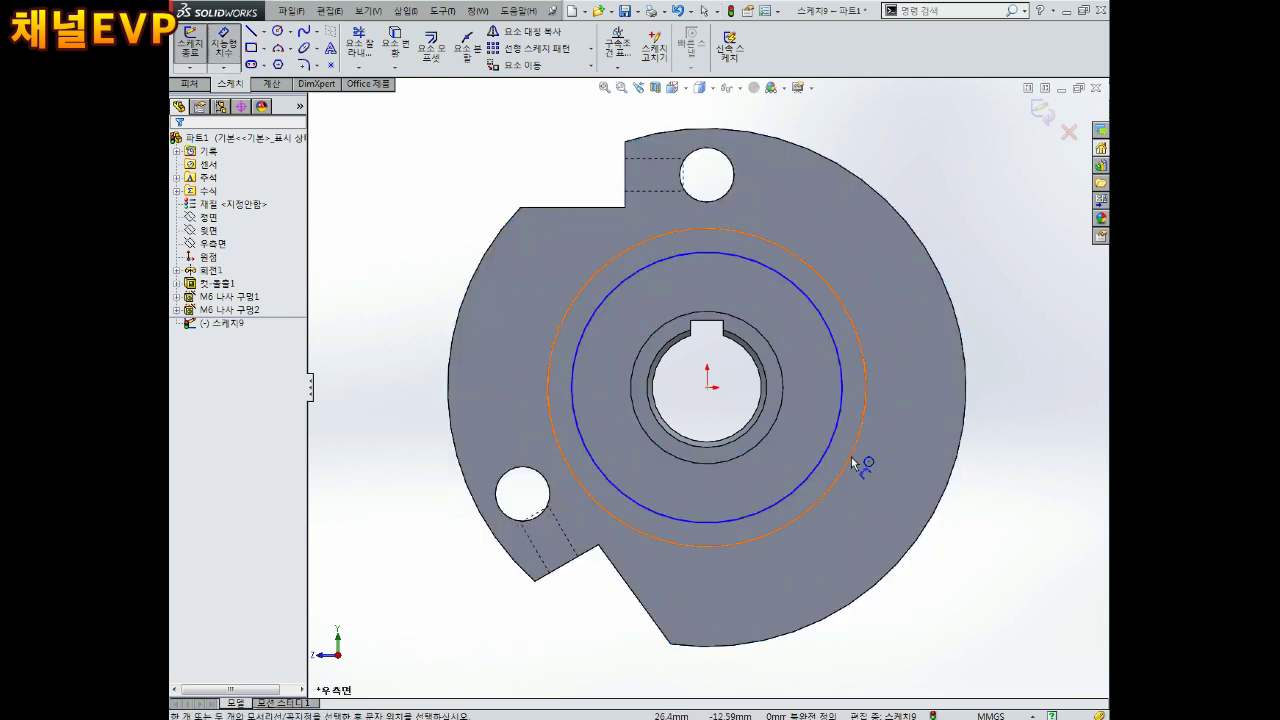
pyautogui.click(856, 464)
pyautogui.click(889, 470)
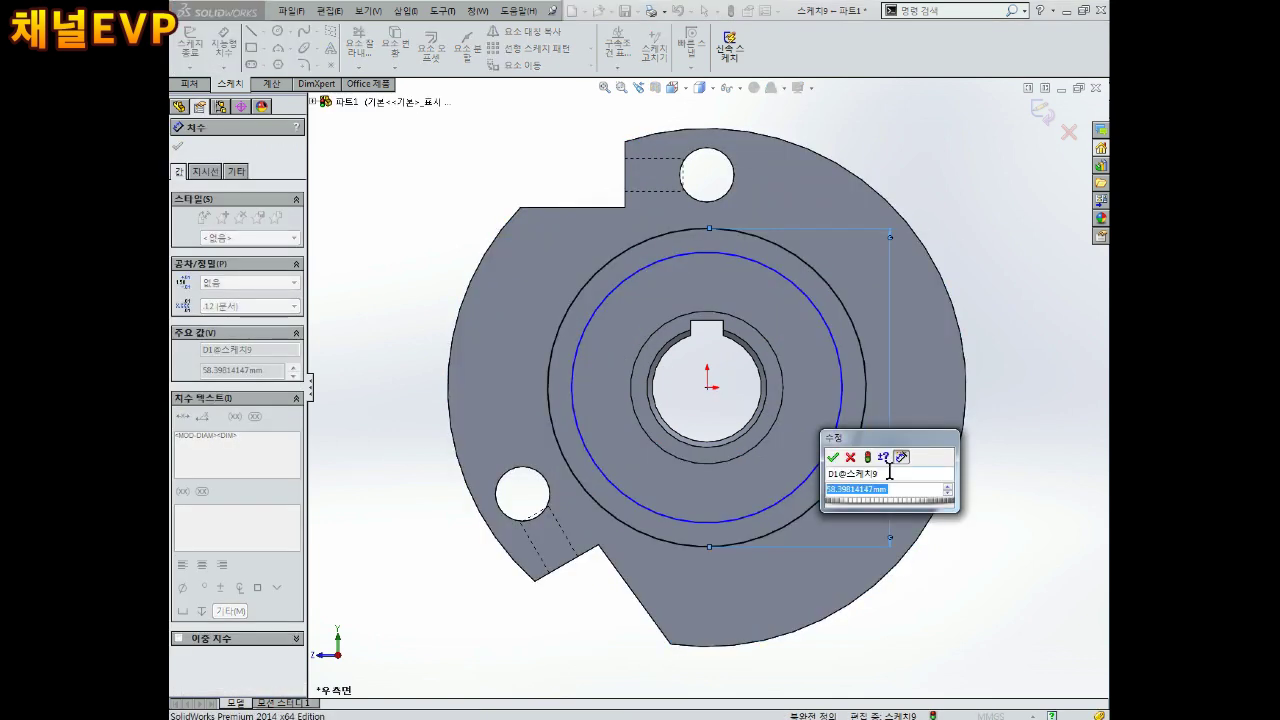
pyautogui.write('26.8')
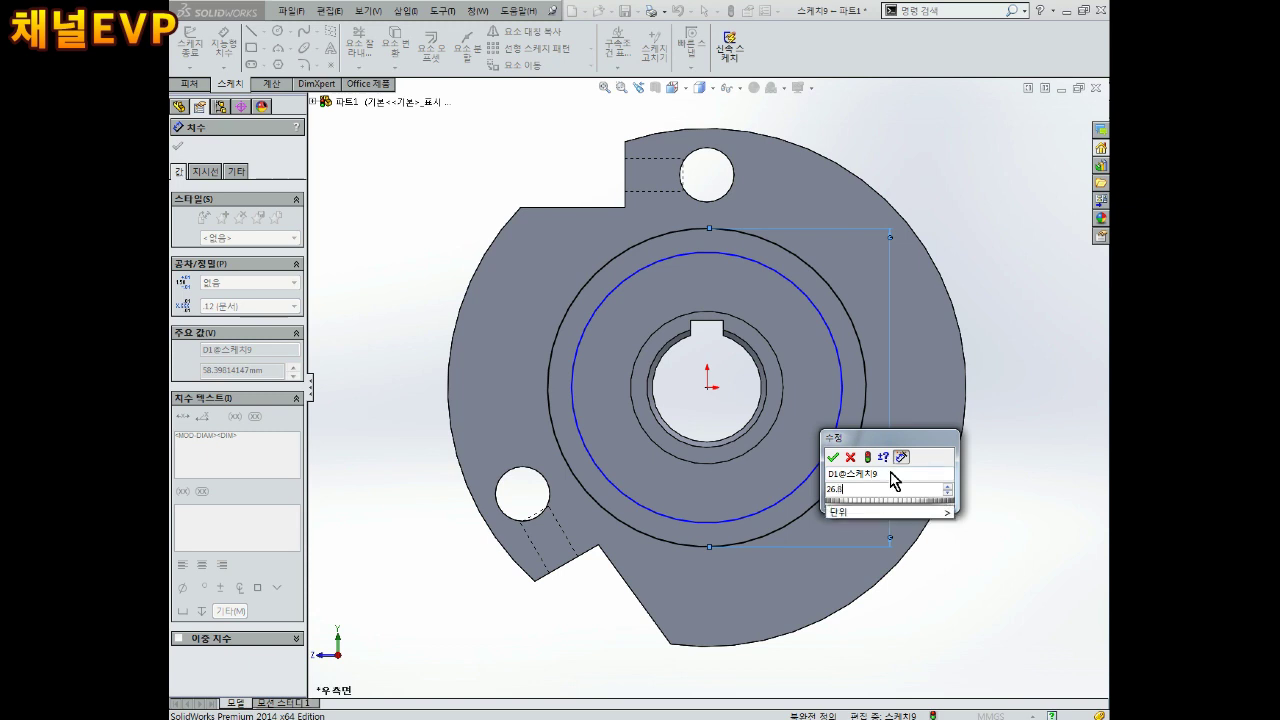
pyautogui.write('*2')
pyautogui.press('Return')
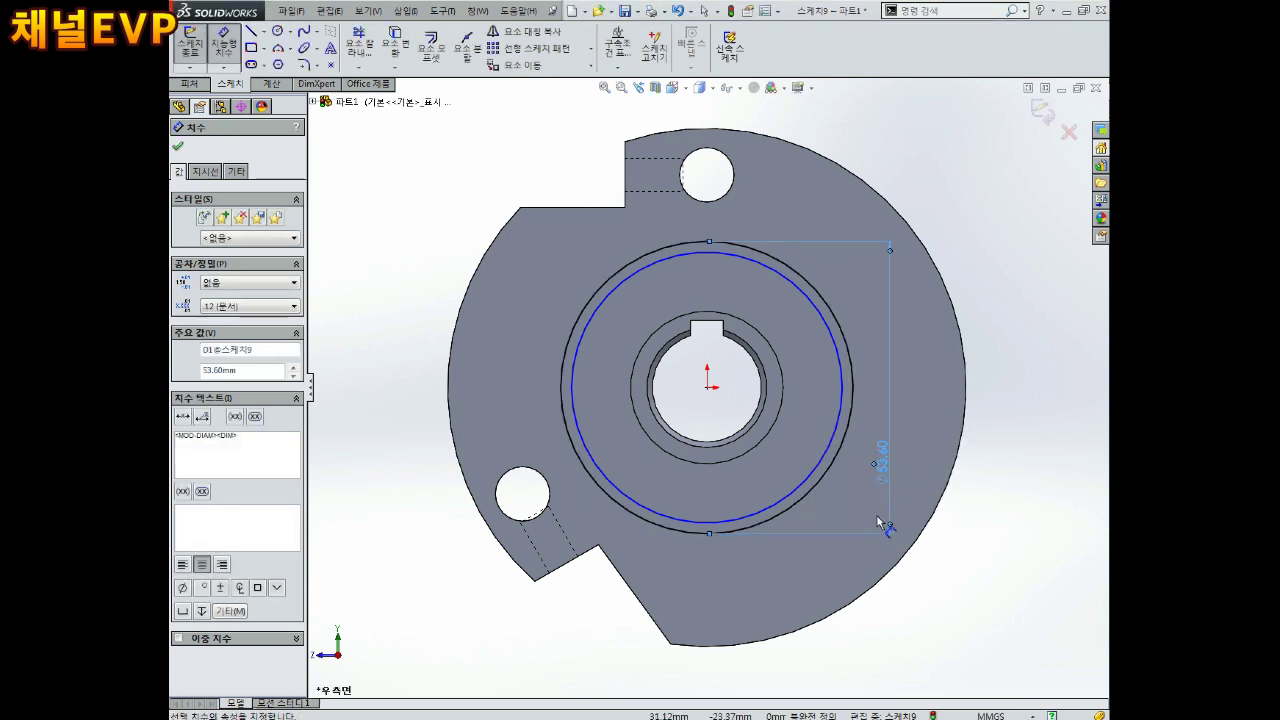
# Dimension the inner circle to Ø47.40 by entering 23.7*2.
pyautogui.click(849, 414)
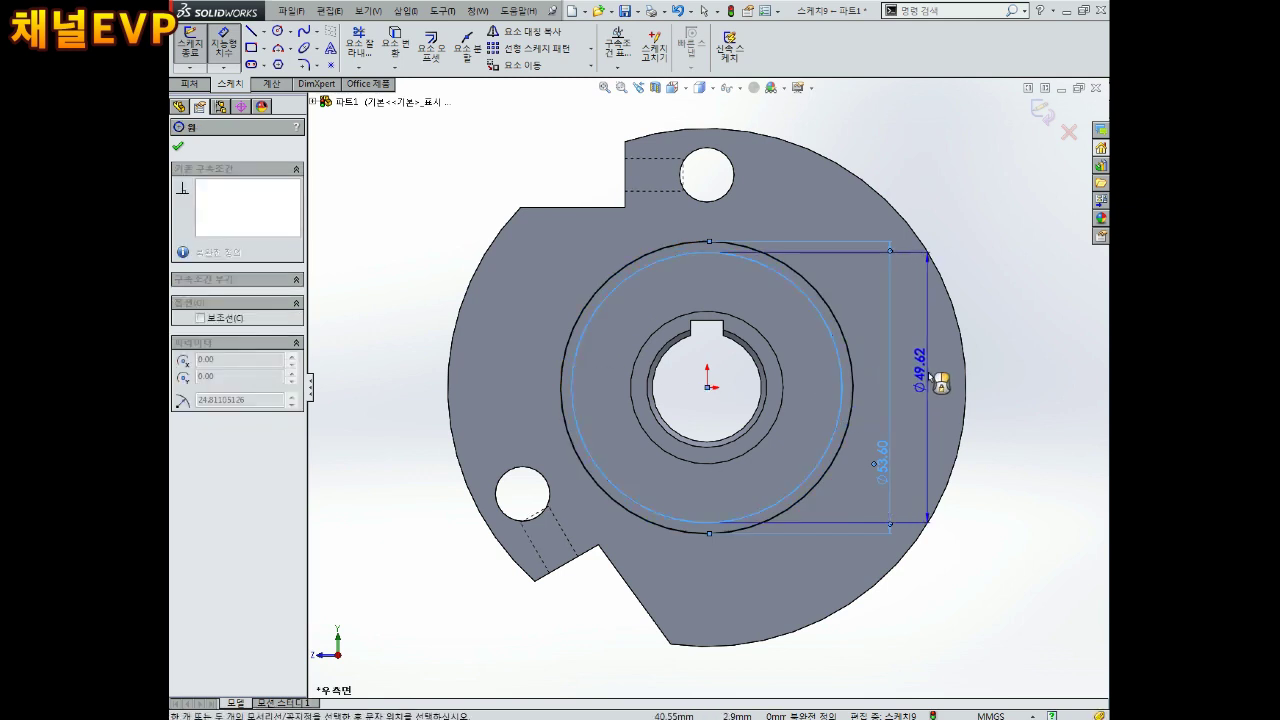
pyautogui.click(930, 378)
pyautogui.write('23.7*2')
pyautogui.press('Return')
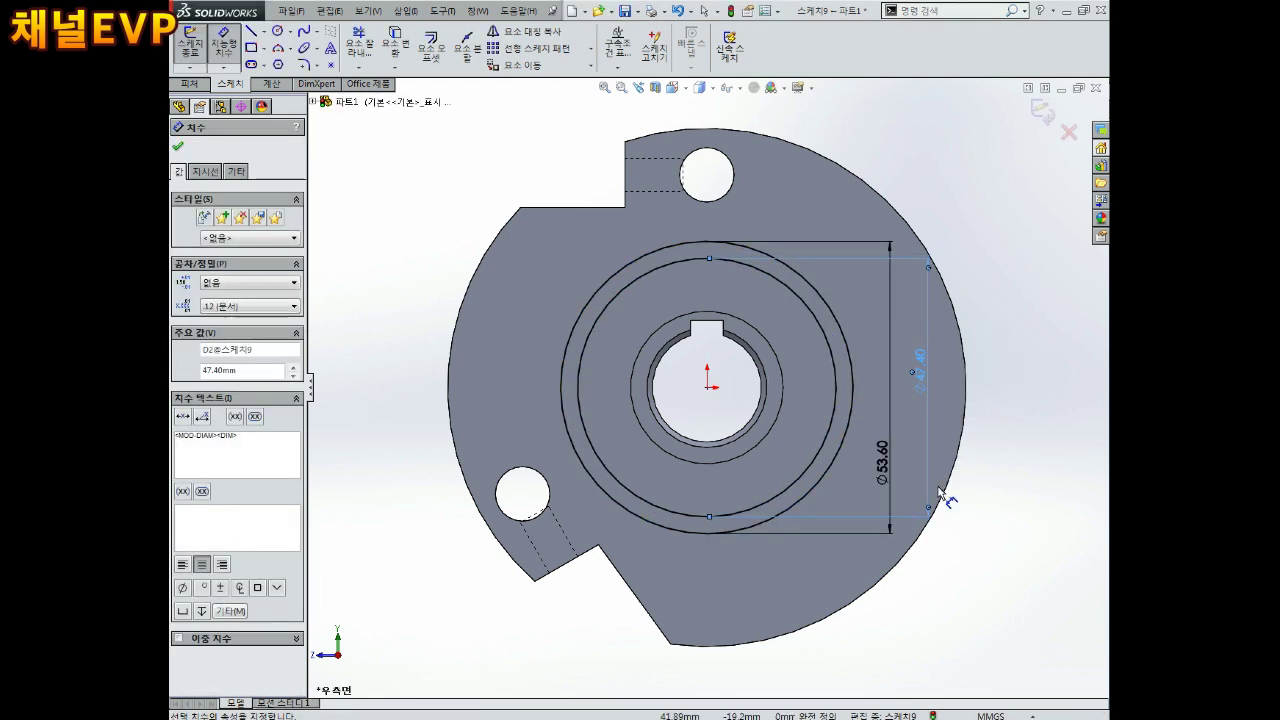
pyautogui.press('Escape')
# Rearrange the Ø53.60 and Ø47.40 dimensions beside the disc.
pyautogui.moveTo(930, 410); pyautogui.dragTo(688, 395)
pyautogui.moveTo(885, 465); pyautogui.dragTo(863, 408)
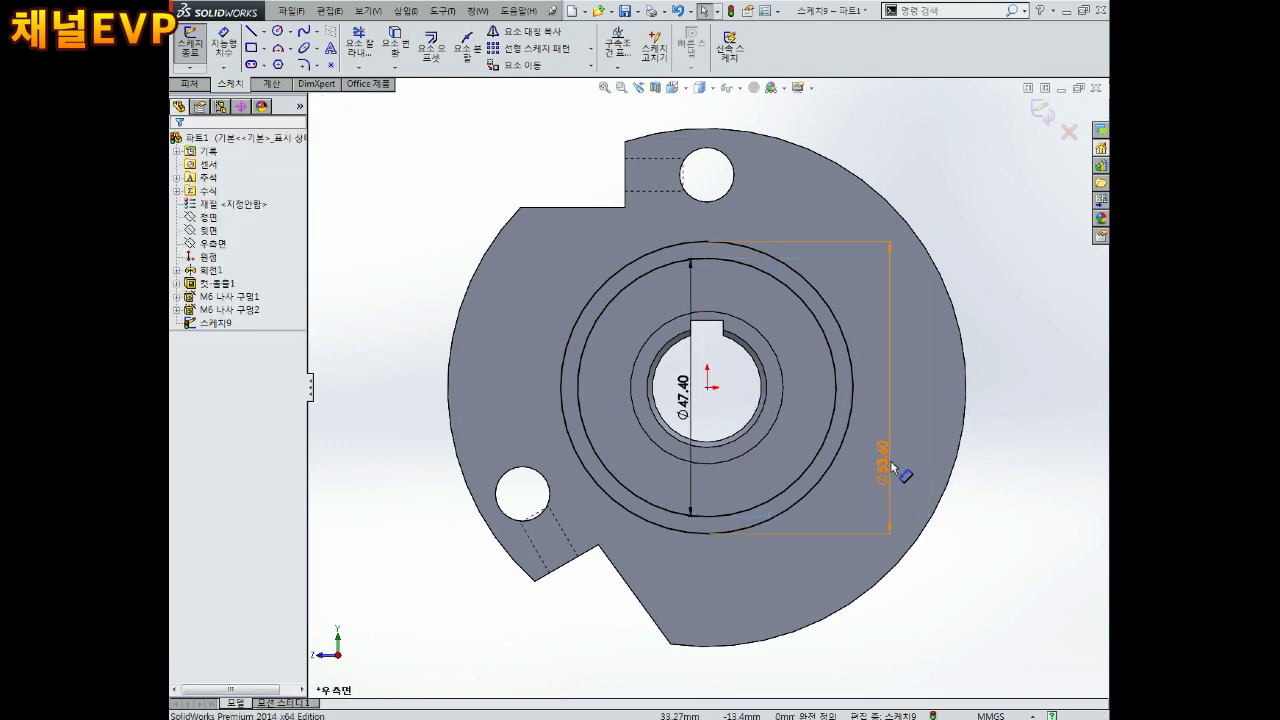
pyautogui.moveTo(658, 405)
pyautogui.mouseDown()
pyautogui.moveTo(840, 418)
pyautogui.moveTo(888, 405)
pyautogui.mouseUp()
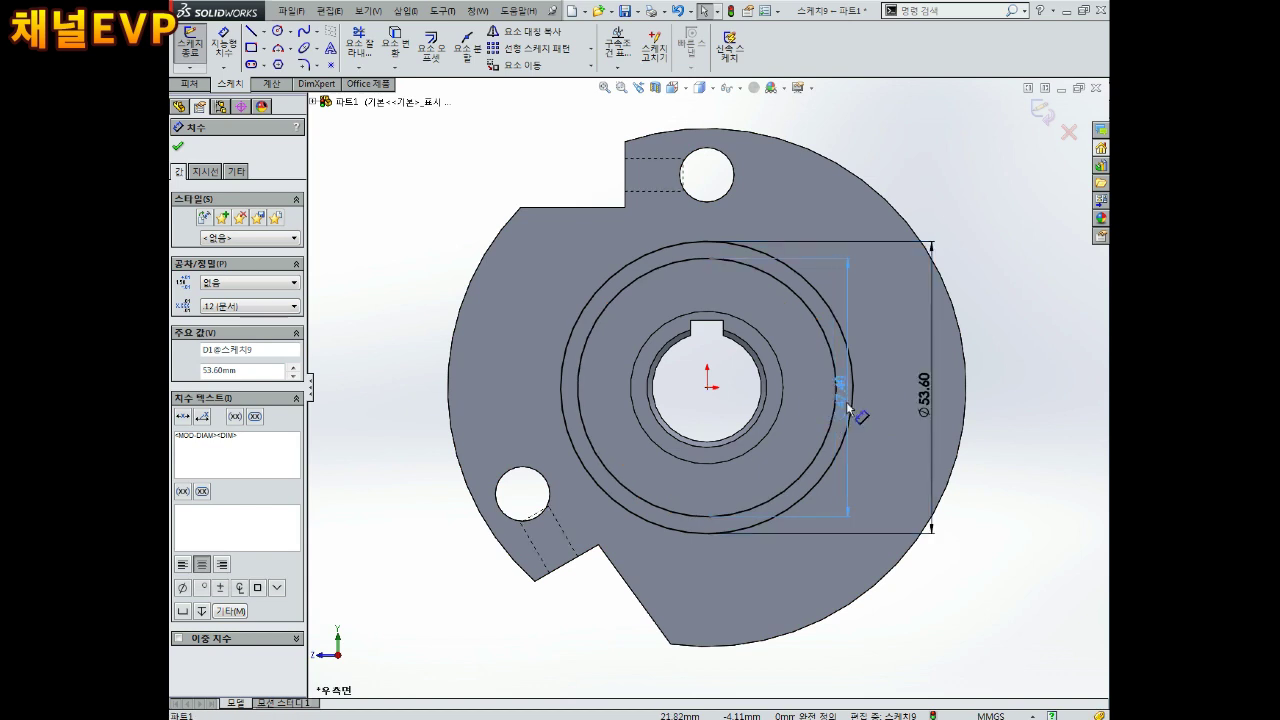
pyautogui.press('Escape')
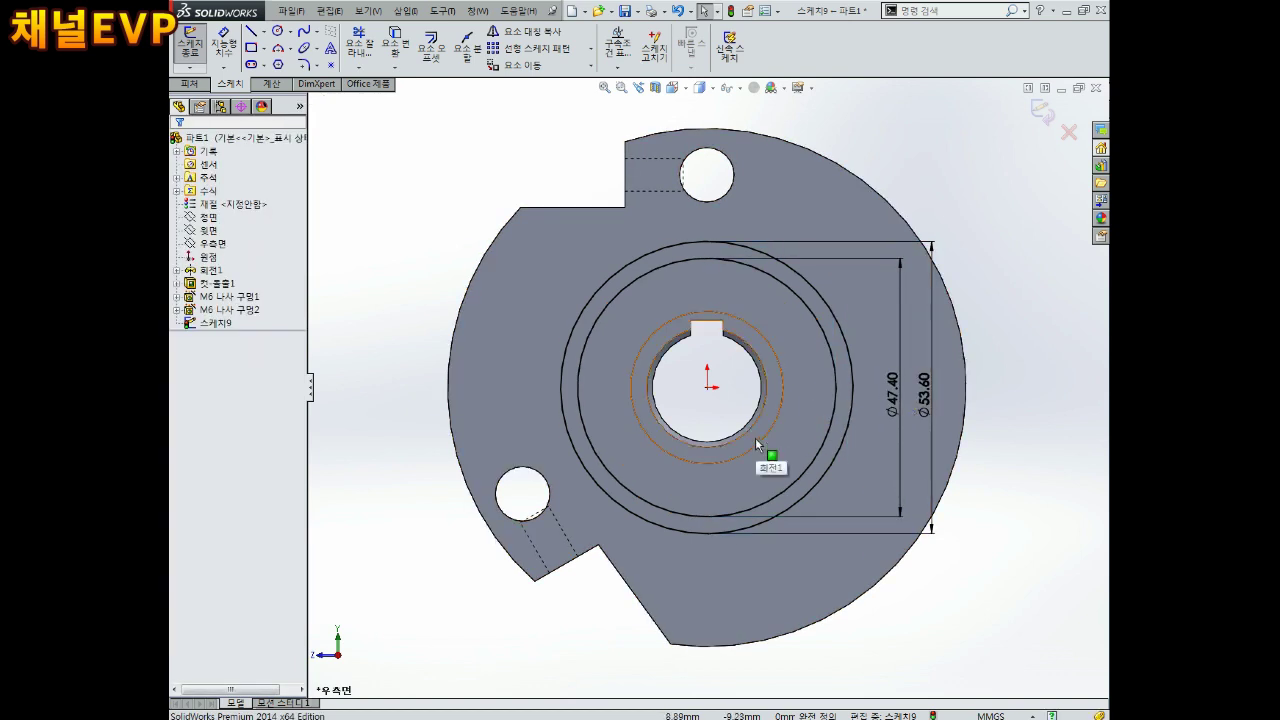
# Draw two lines radiating from the disc centre toward the lower right.
pyautogui.click(253, 33)
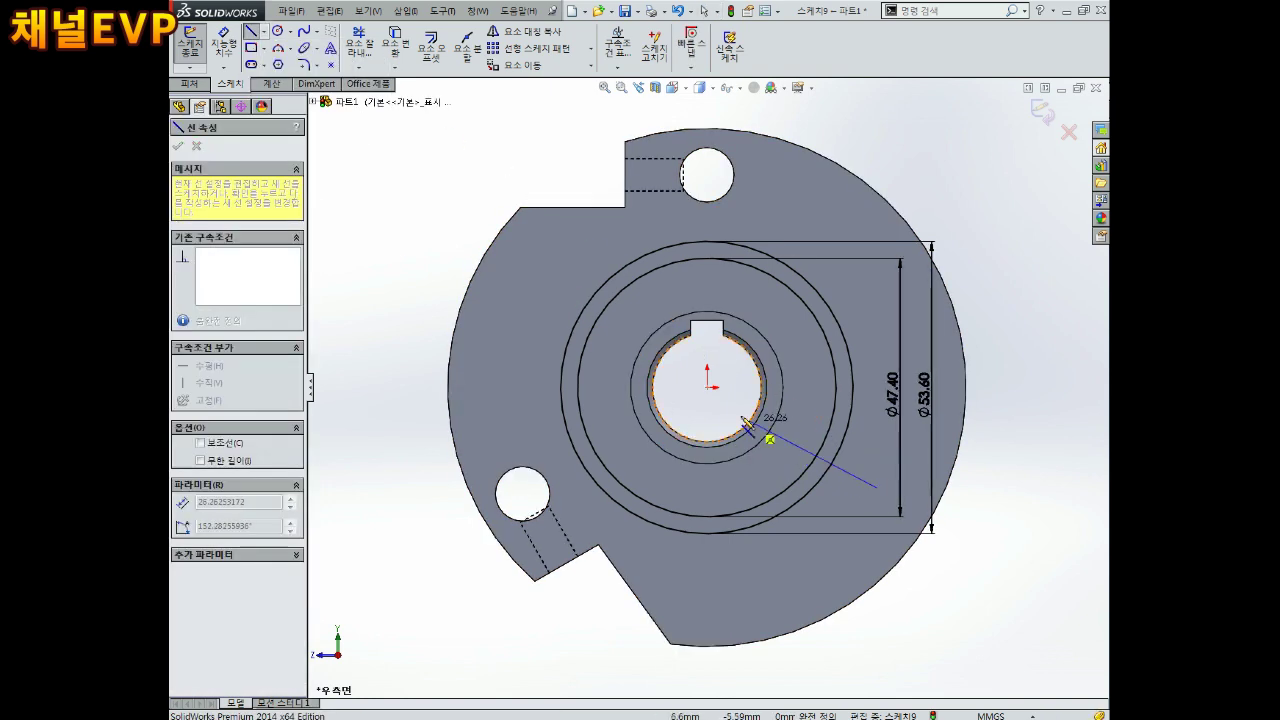
pyautogui.moveTo(708, 387); pyautogui.dragTo(877, 487)
pyautogui.click(708, 387)
pyautogui.click(786, 572)
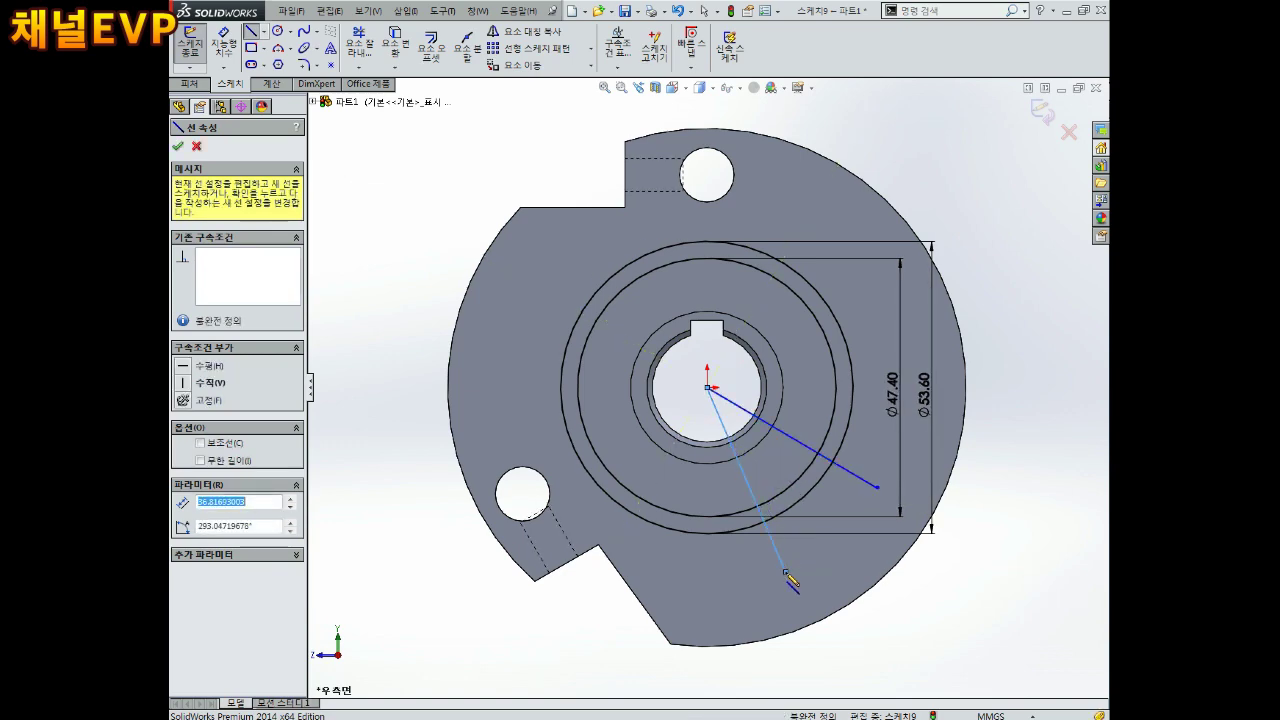
# Draw a vertical centerline from the origin straight down, shortening its lower end slightly.
pyautogui.press('Escape')
pyautogui.scroll(-2, 760, 570)
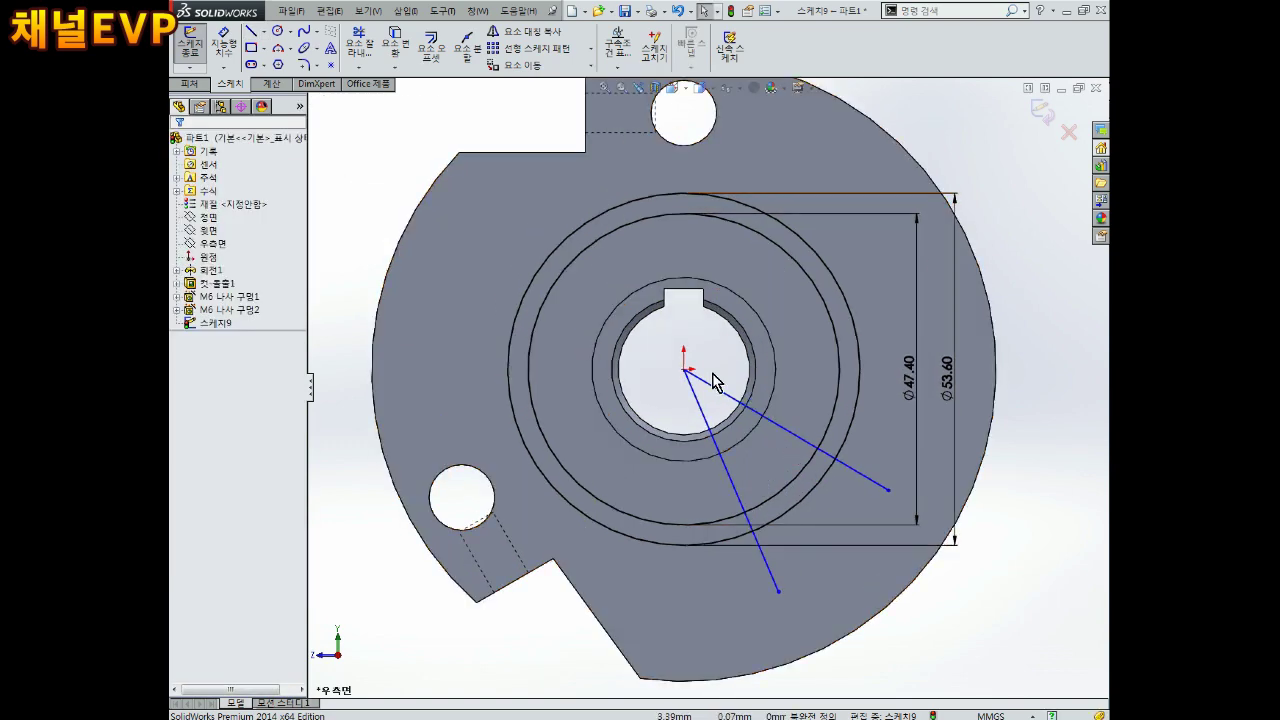
pyautogui.click(263, 31)
pyautogui.click(262, 64)
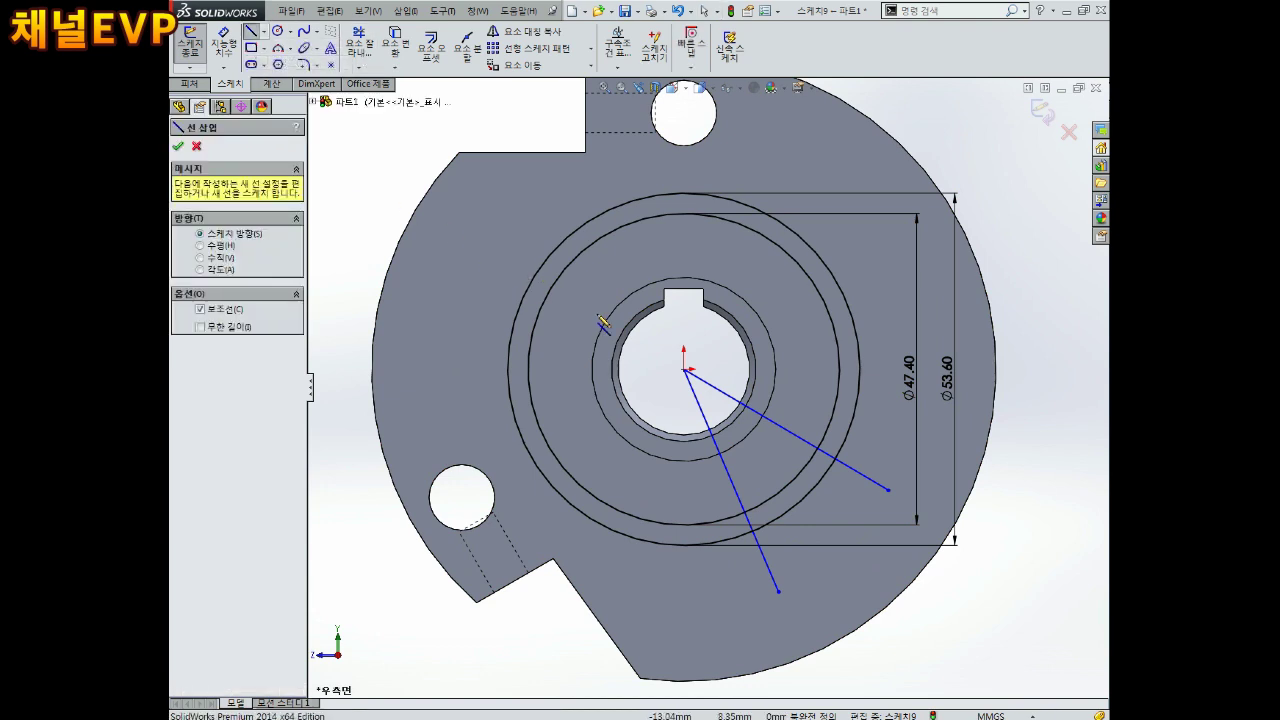
pyautogui.click(684, 370)
pyautogui.click(686, 645)
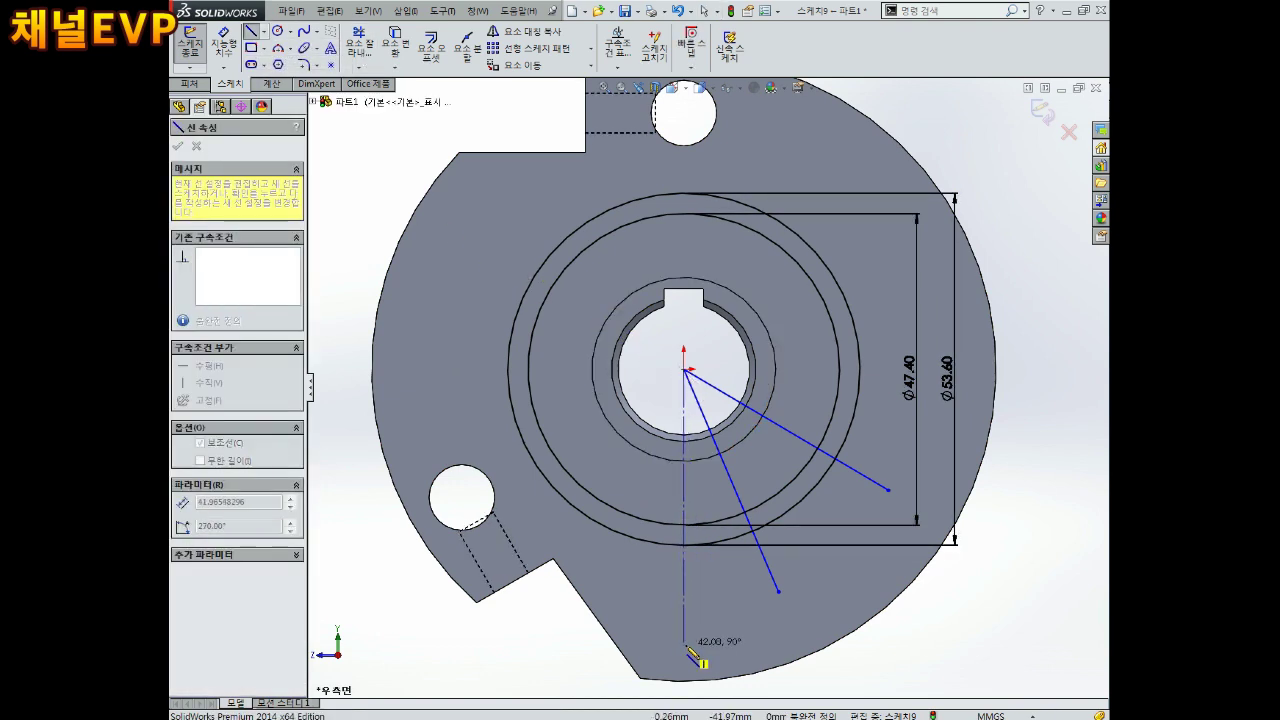
pyautogui.press('Escape')
pyautogui.moveTo(685, 645); pyautogui.dragTo(684, 632)
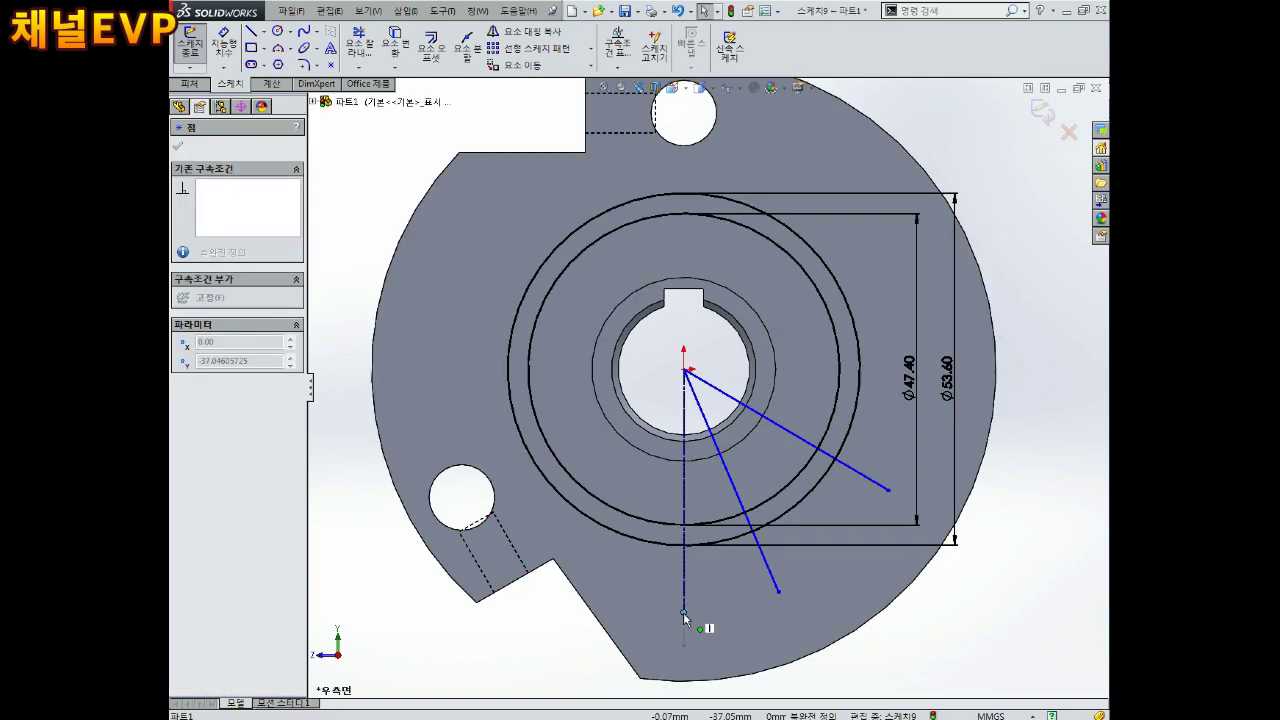
pyautogui.click(851, 498)
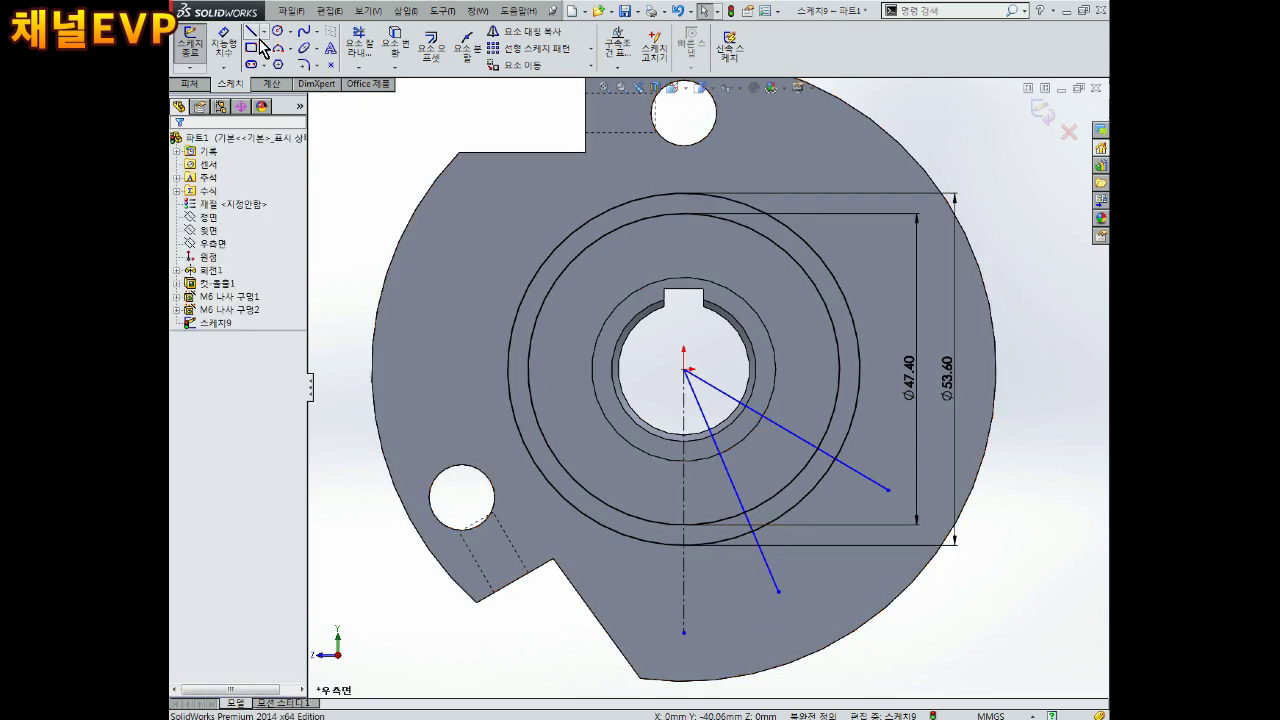
# Dimension the lower radial line at 7° from the vertical centerline.
pyautogui.click(224, 44)
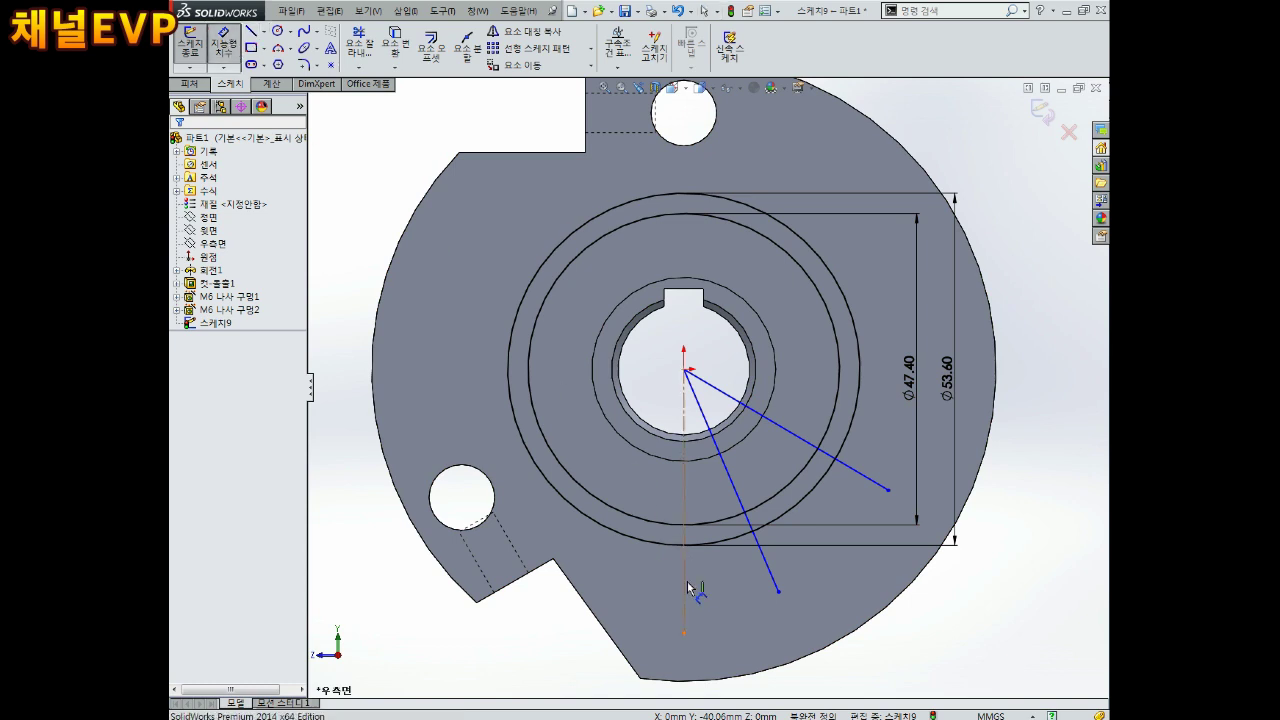
pyautogui.click(757, 537)
pyautogui.click(684, 600)
pyautogui.click(745, 610)
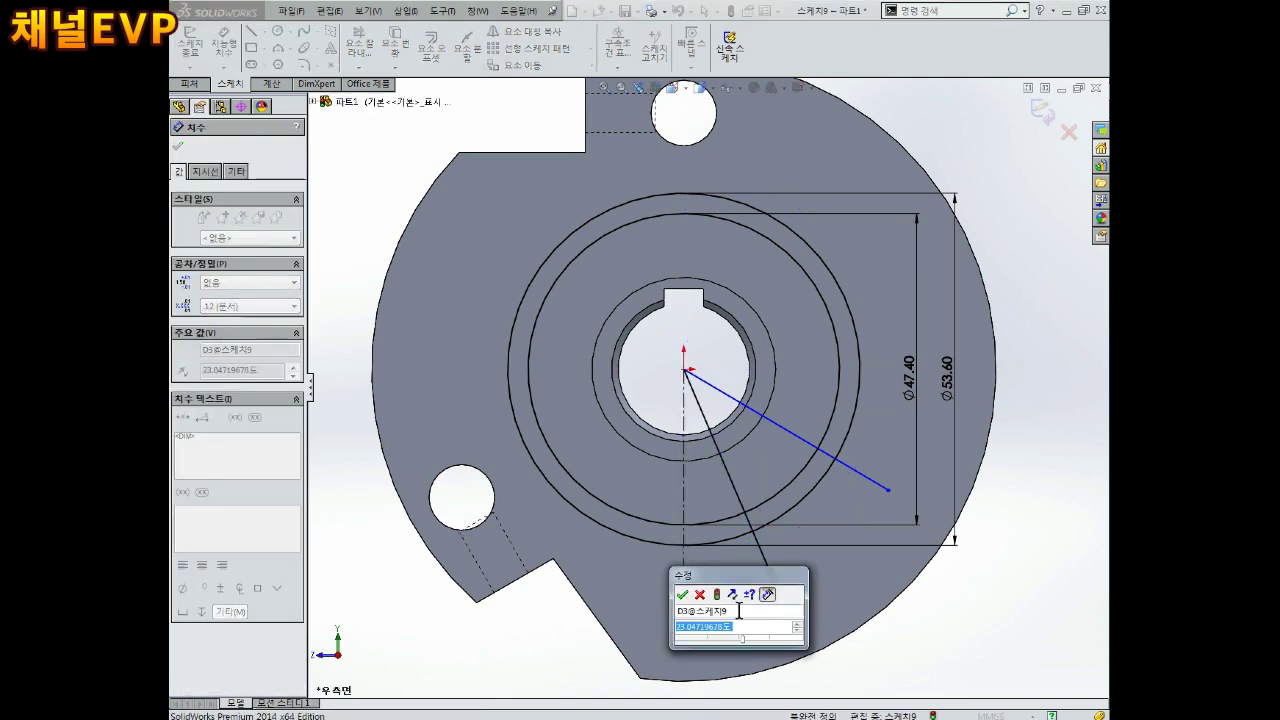
pyautogui.write('6')
pyautogui.write('6.00도')
pyautogui.press('Return')
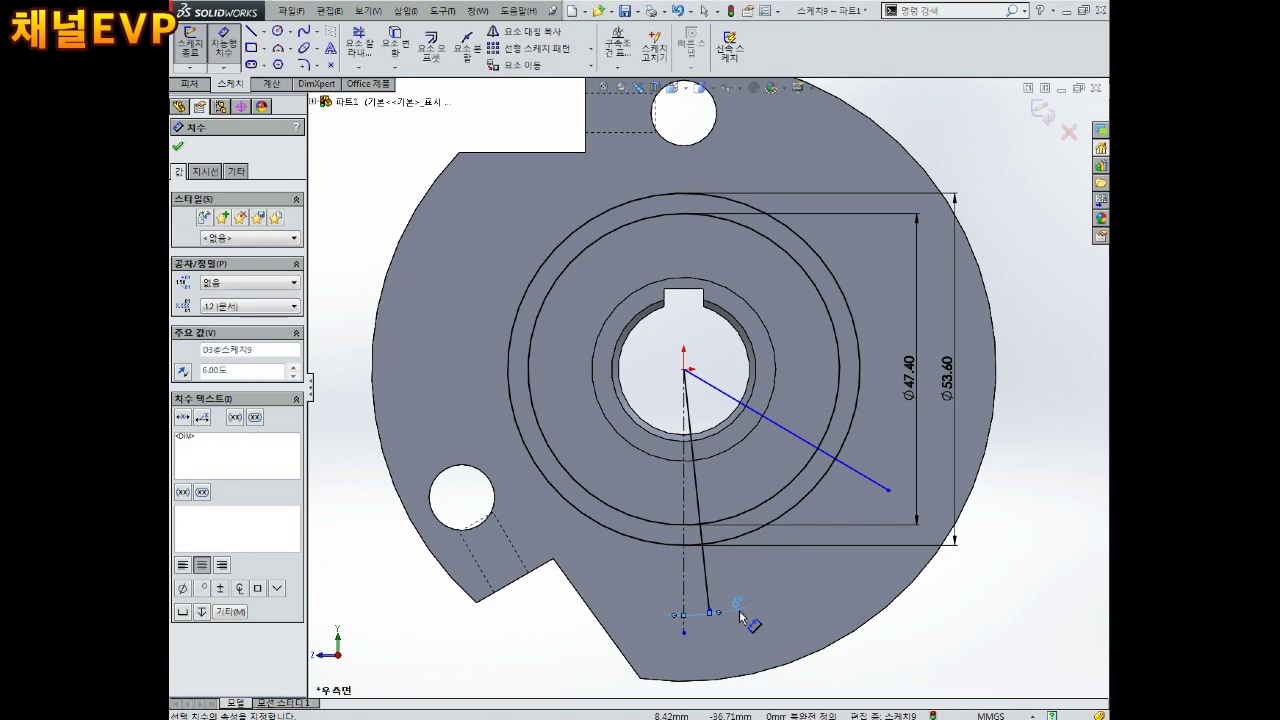
pyautogui.doubleClick(738, 602)
pyautogui.write('7')
pyautogui.press('Return')
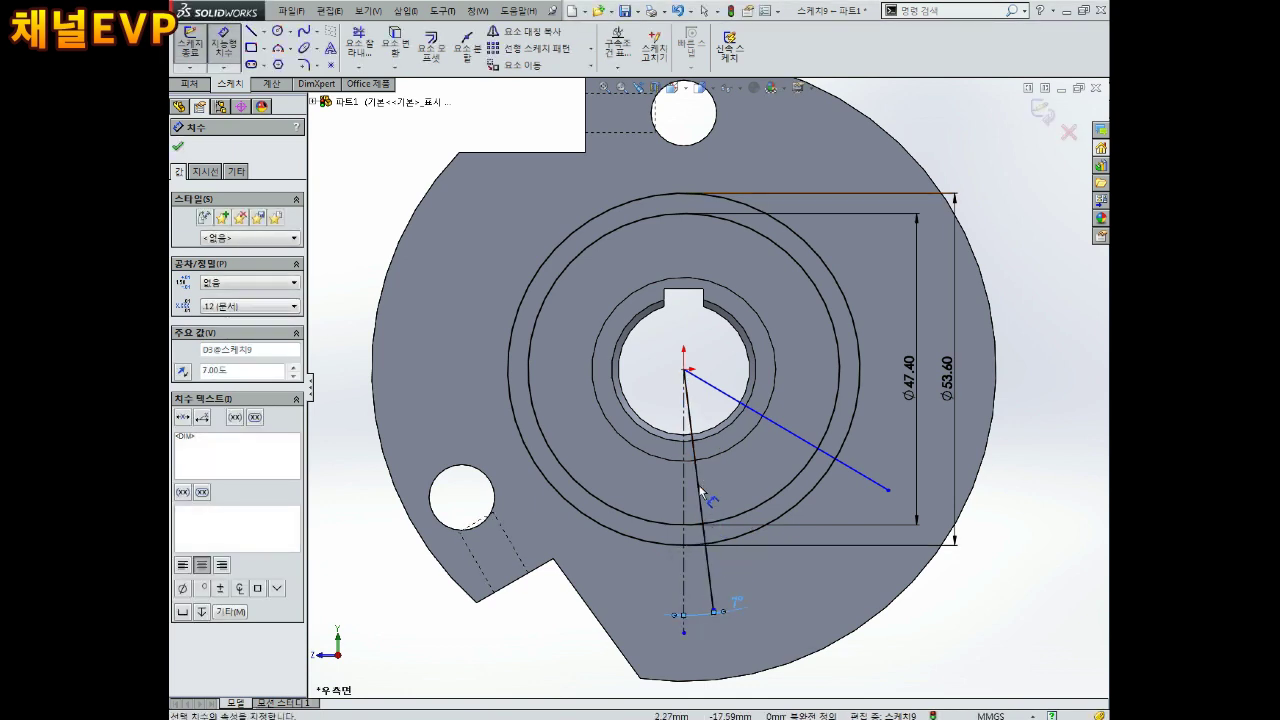
# Dimension the angle between the two radial lines as 62°.
pyautogui.click(697, 495)
pyautogui.click(806, 442)
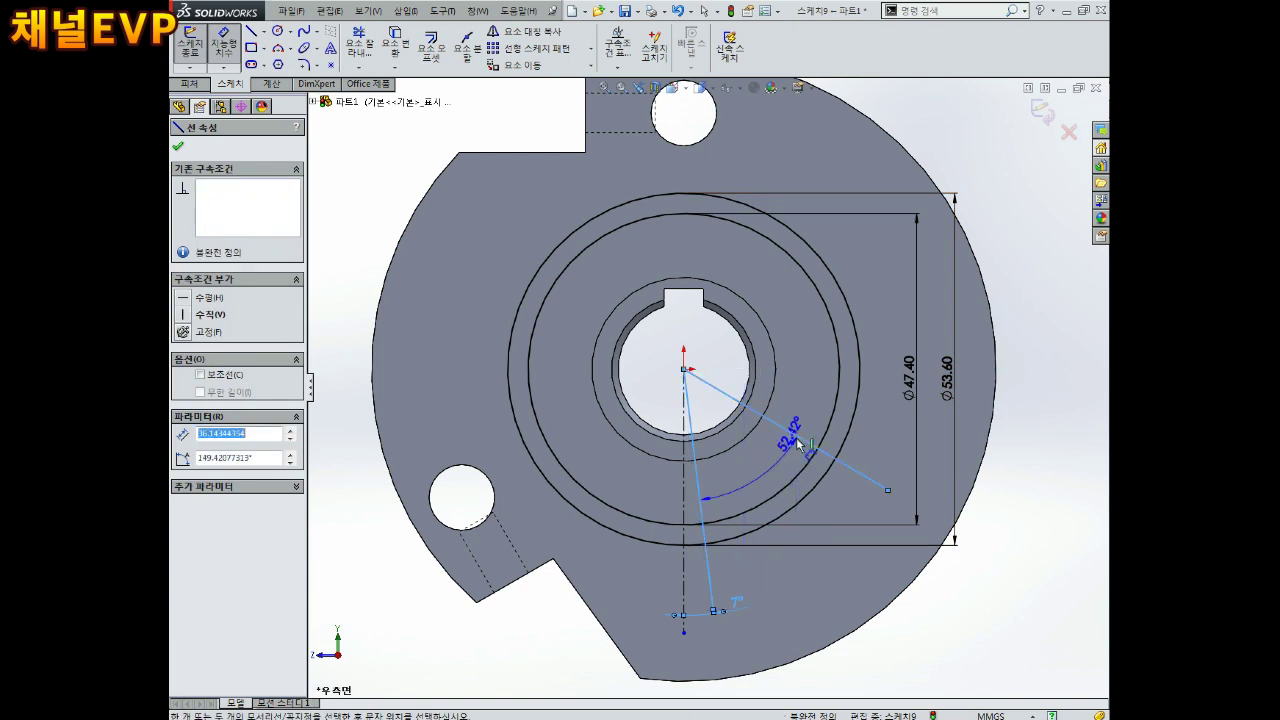
pyautogui.click(843, 556)
pyautogui.write('62')
pyautogui.press('Return')
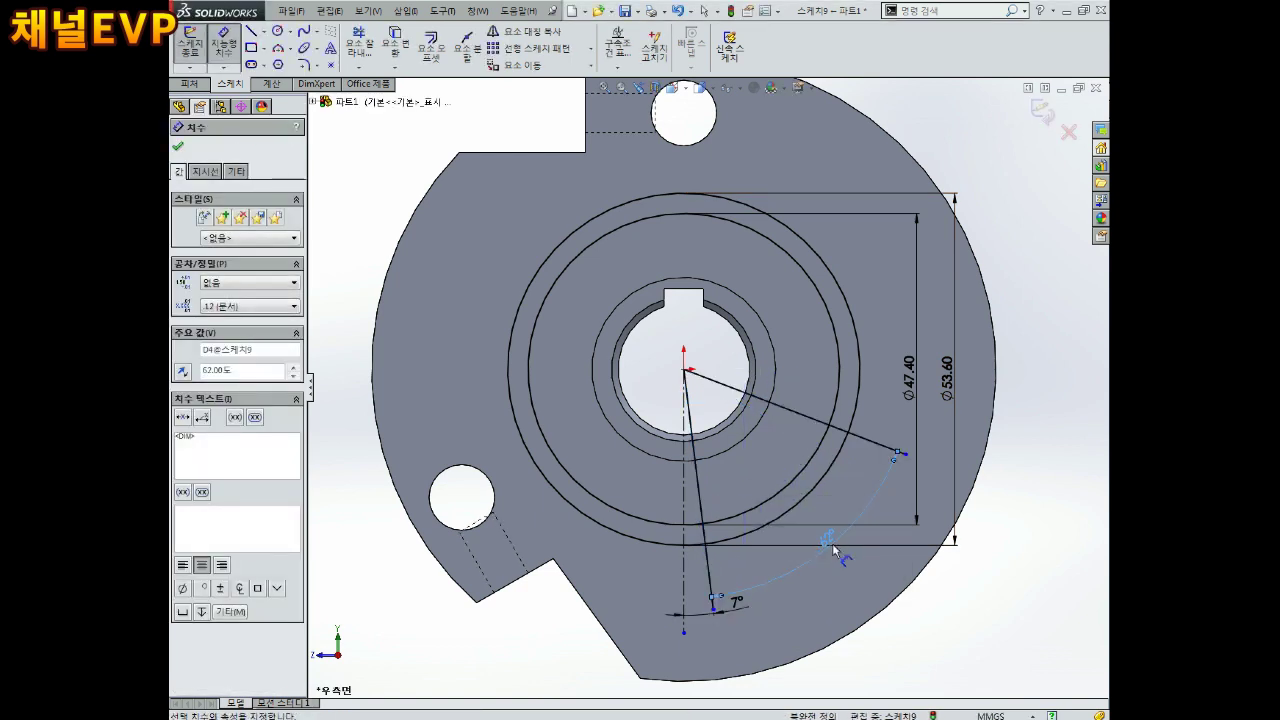
# Reposition the 62° and 7° angle dimensions for readability.
pyautogui.click(757, 604)
pyautogui.click(740, 608)
pyautogui.click(643, 598)
pyautogui.moveTo(850, 575); pyautogui.dragTo(840, 558)
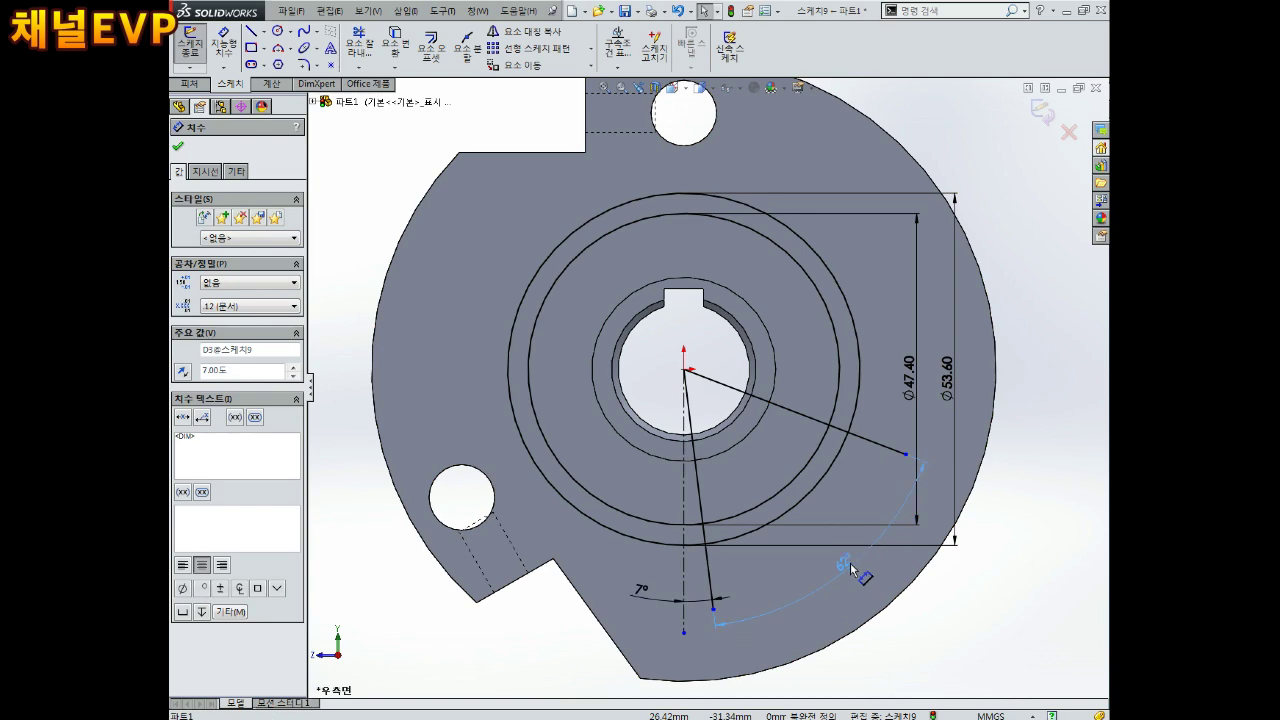
pyautogui.press('Escape')
pyautogui.click(359, 45)
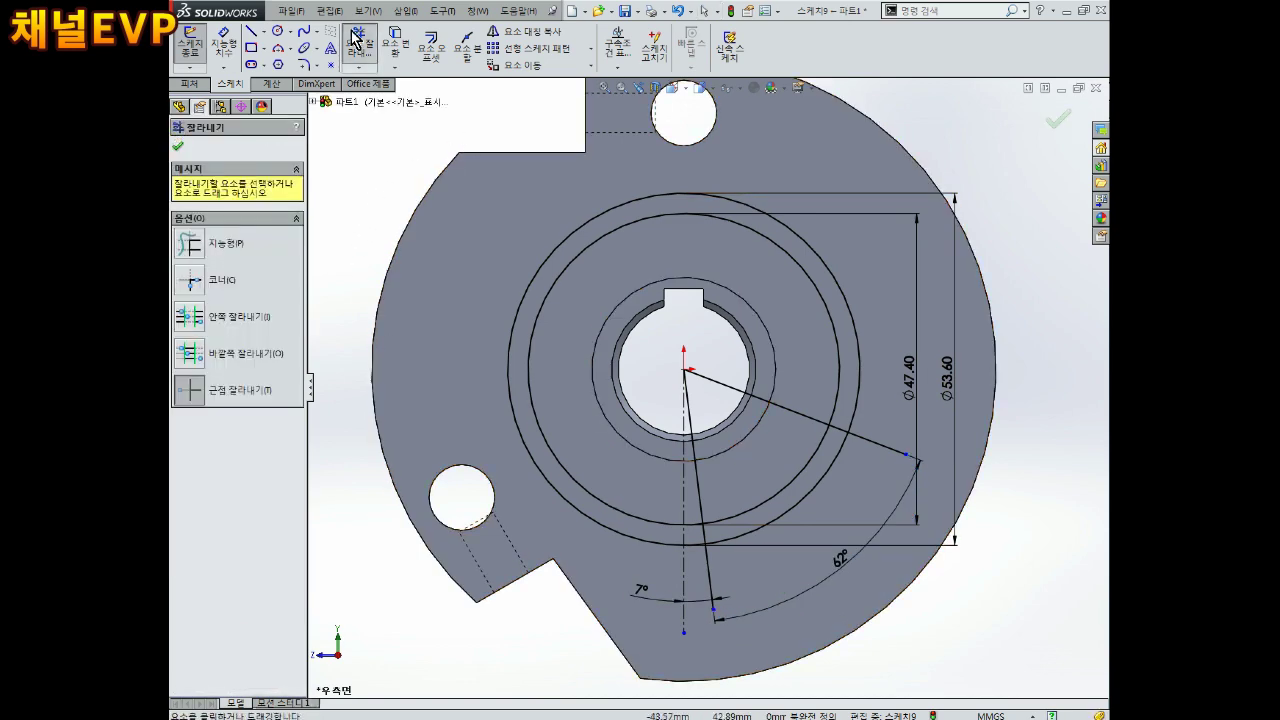
# Power-trim the circles and lines down to the curved band inside the 62° sector.
pyautogui.moveTo(634, 222); pyautogui.dragTo(623, 211)
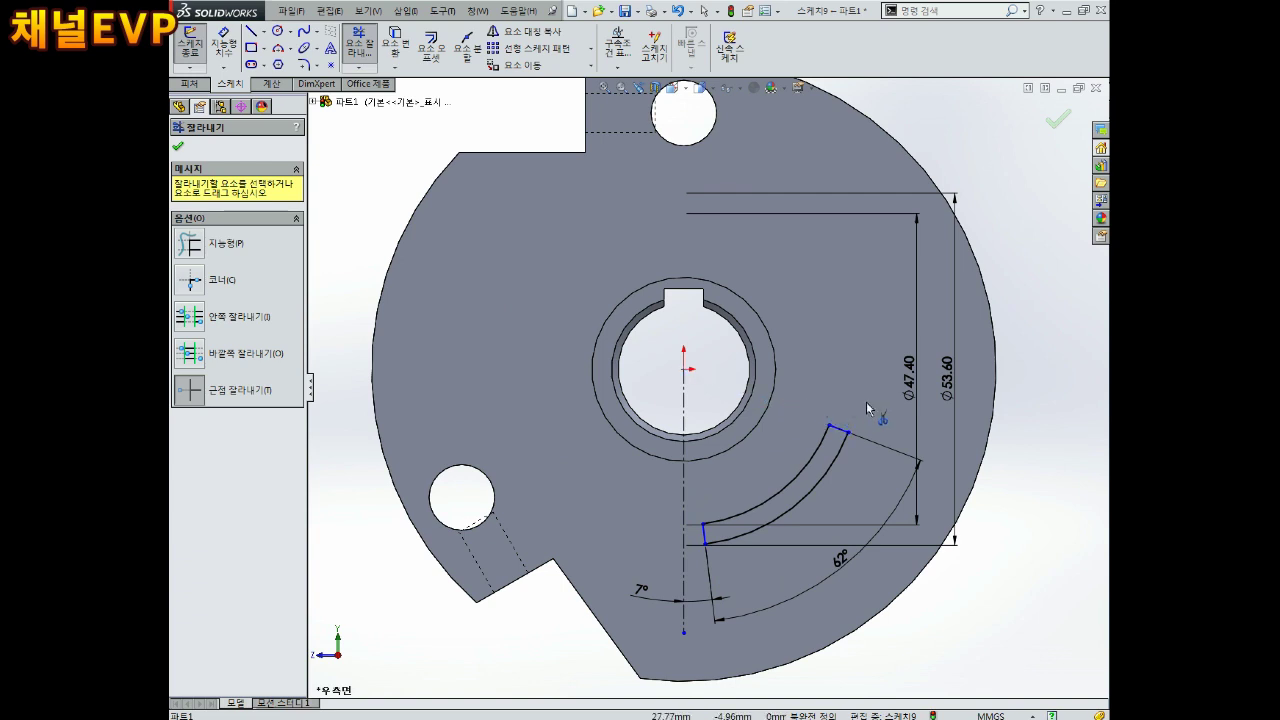
pyautogui.press('Escape')
pyautogui.click(263, 31)
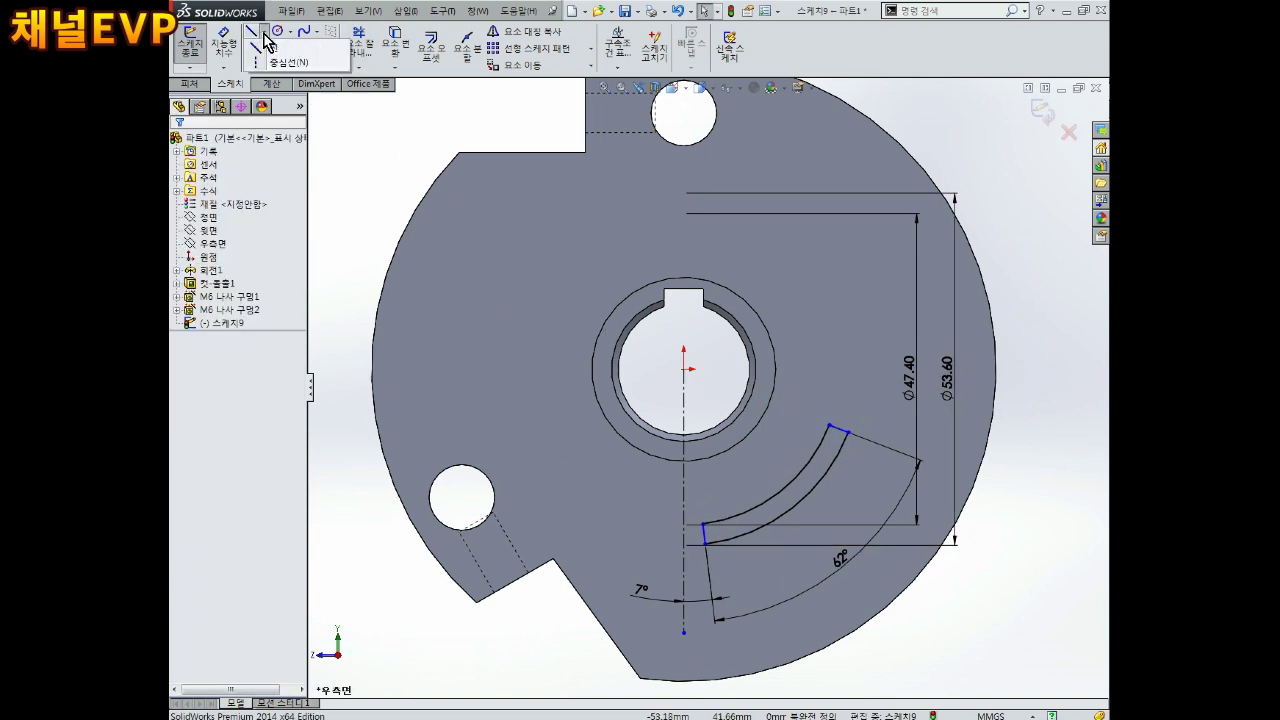
# Draw two centerlines from the origin to the lower and upper arc ends.
pyautogui.click(268, 63)
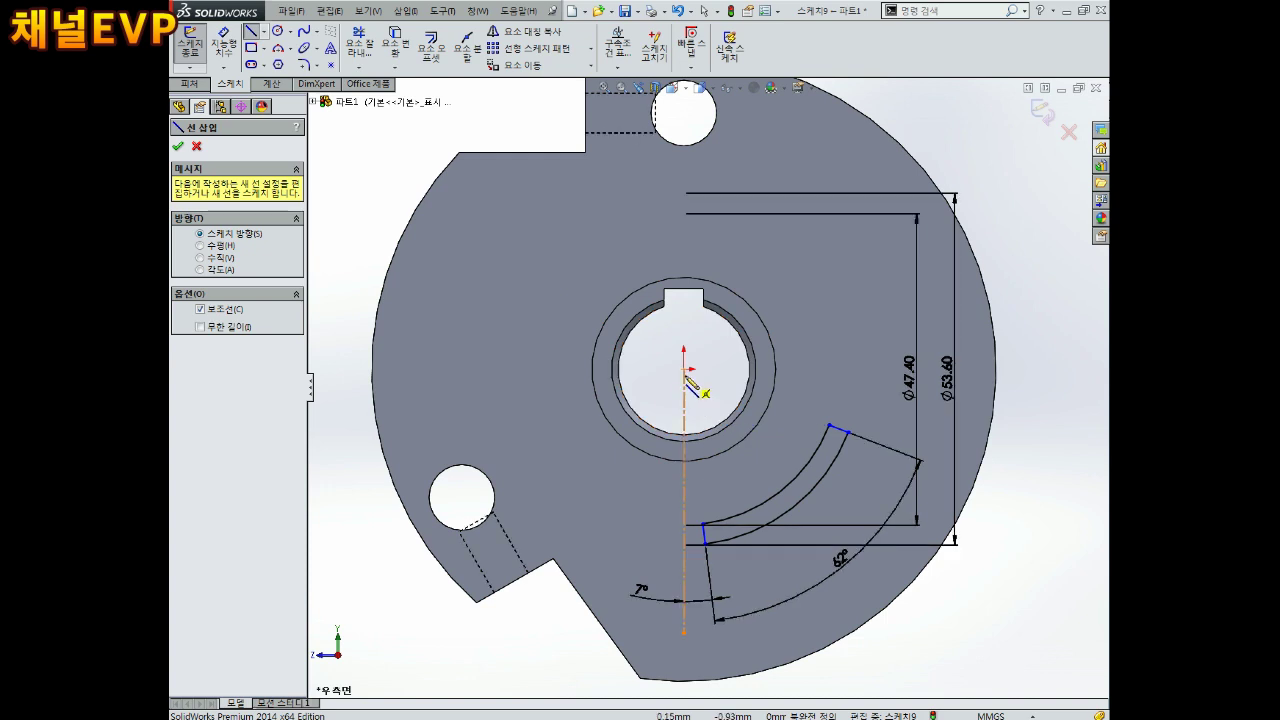
pyautogui.moveTo(684, 370); pyautogui.dragTo(704, 525)
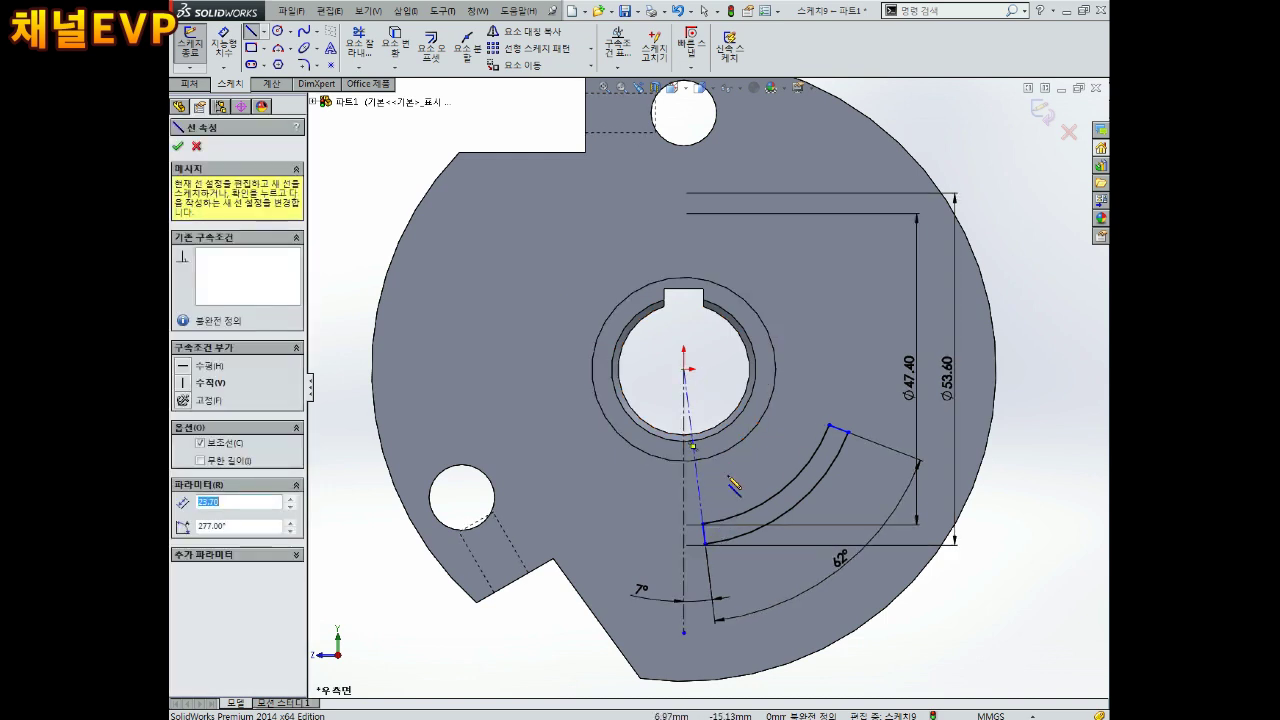
pyautogui.press('Escape')
pyautogui.click(264, 31)
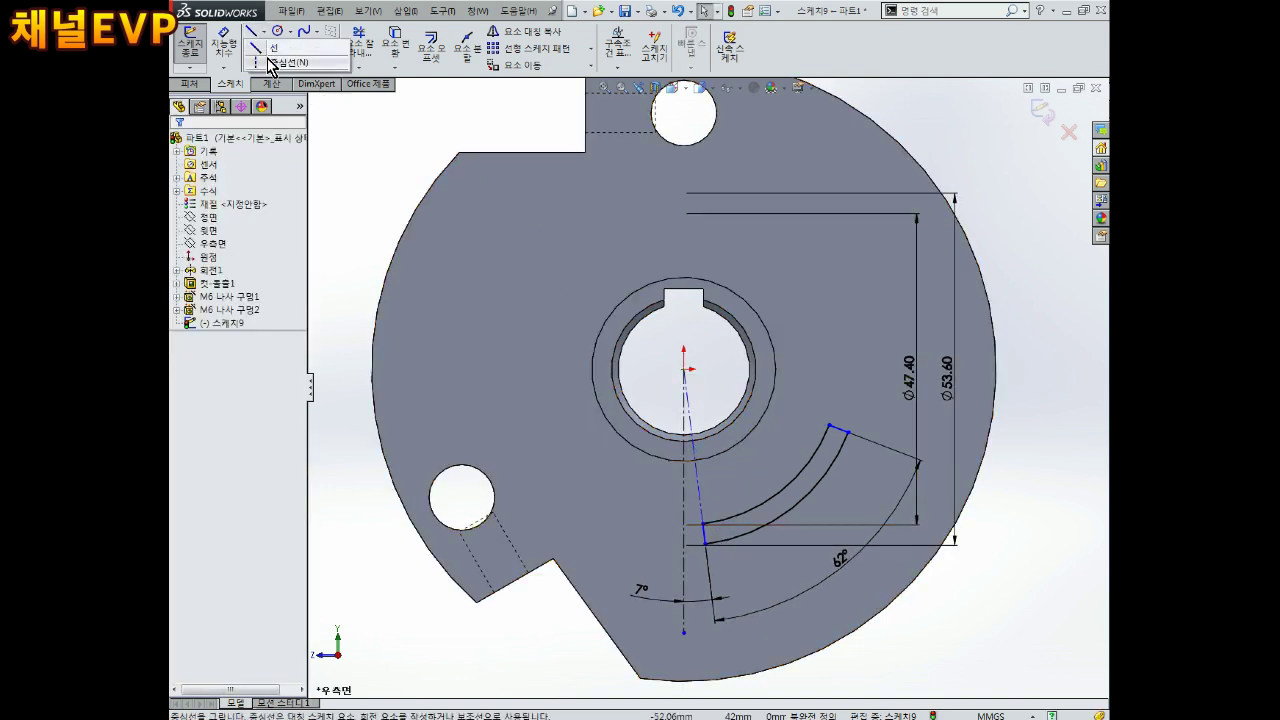
pyautogui.click(268, 63)
pyautogui.moveTo(830, 427); pyautogui.dragTo(685, 371)
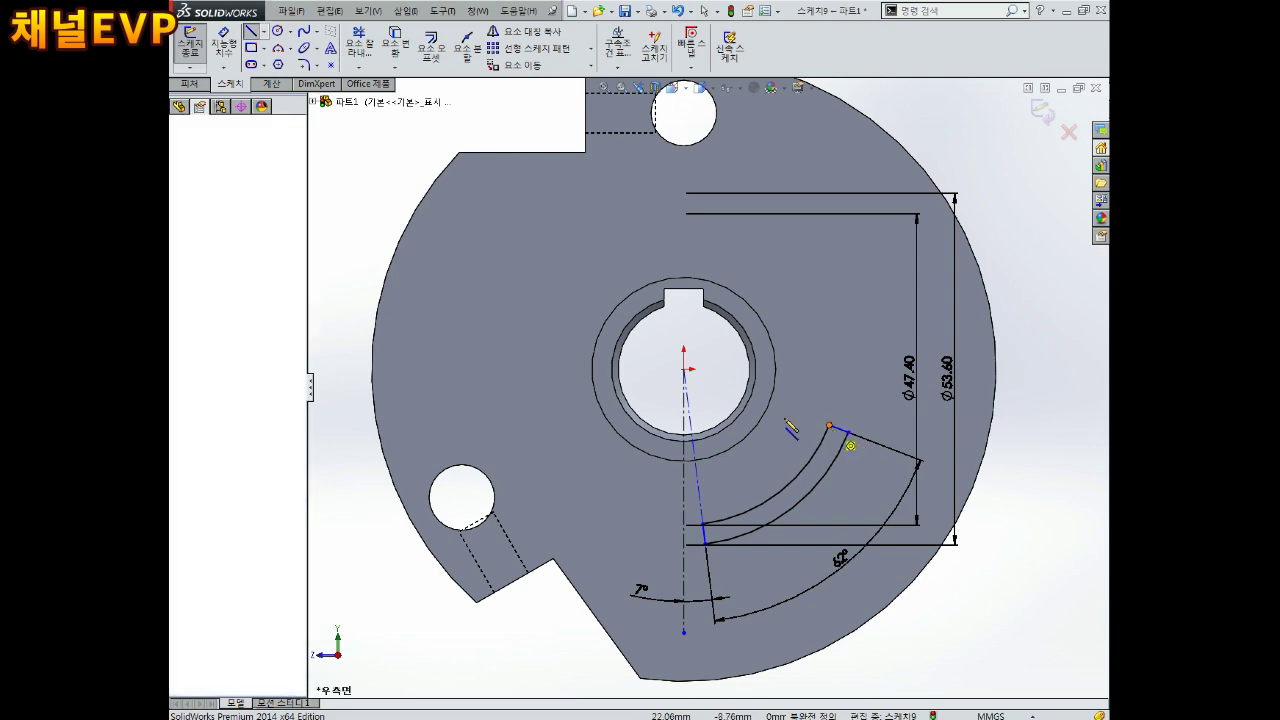
pyautogui.press('Escape')
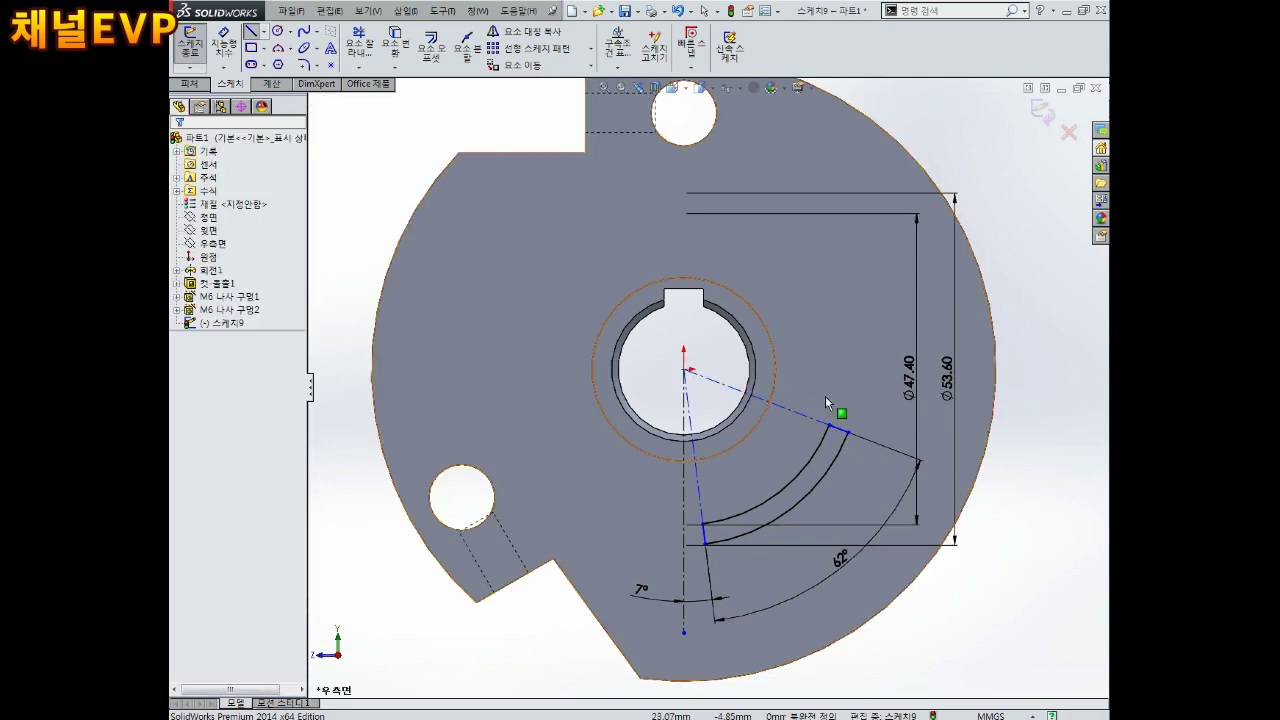
# Turn the centerlines into ordinary lines and split the radial line at the arc end.
pyautogui.click(810, 420)
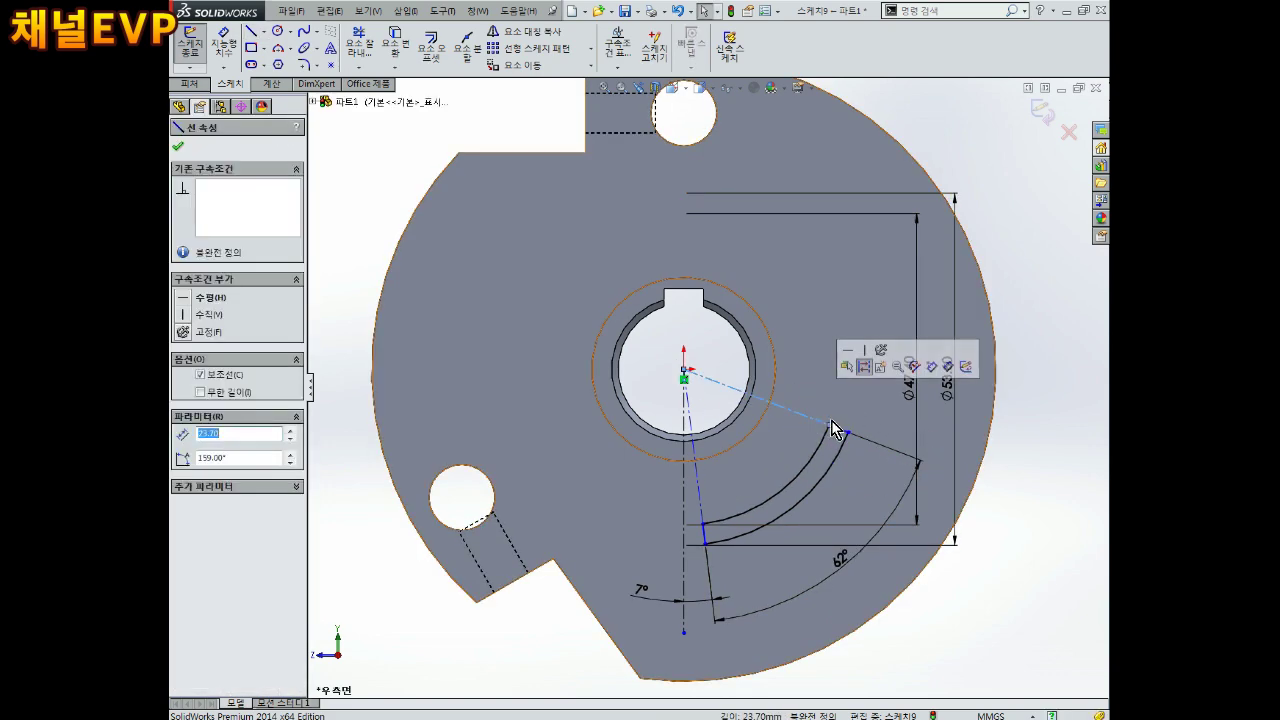
pyautogui.press('Escape')
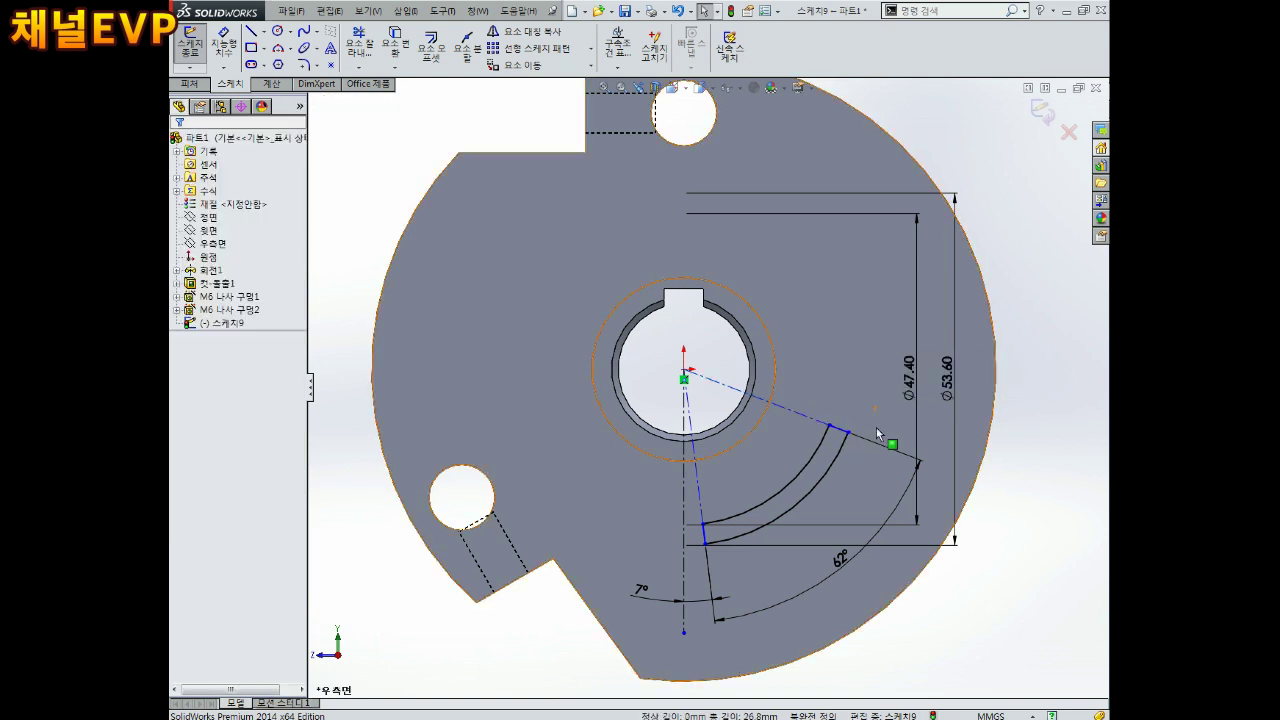
pyautogui.press('Delete')
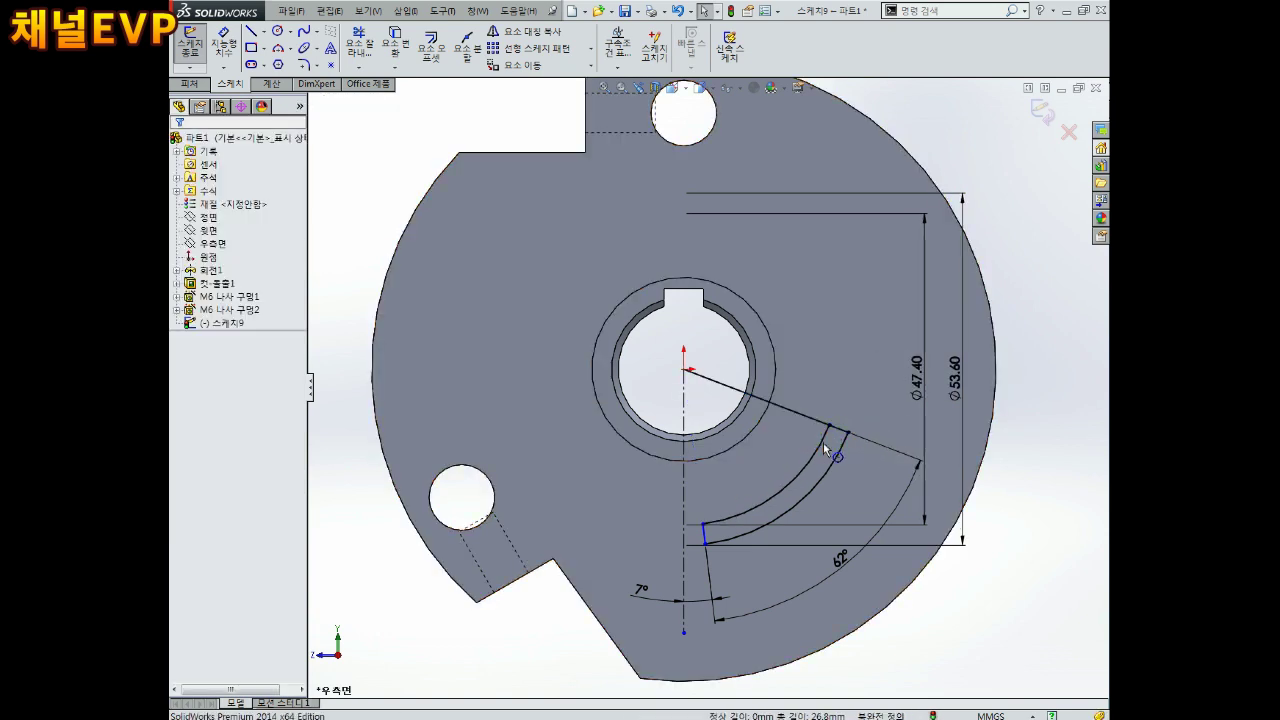
pyautogui.scroll(-3, 745, 495)
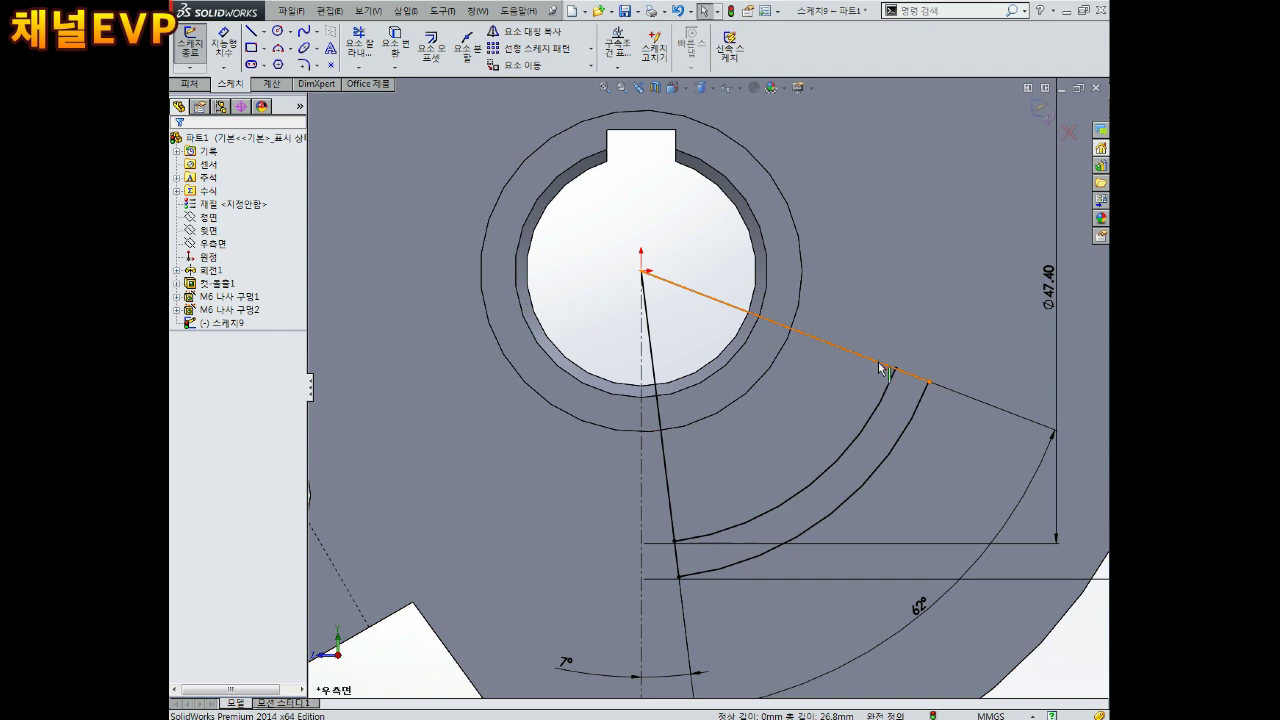
pyautogui.click(474, 52)
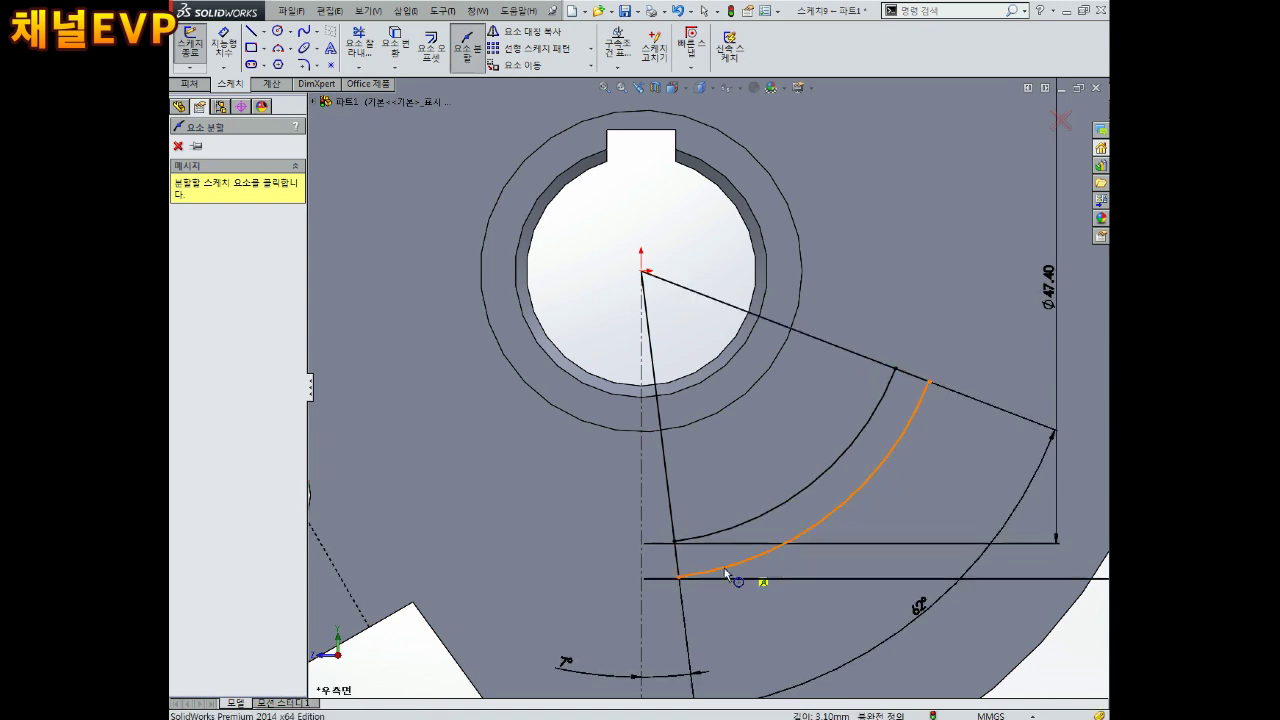
pyautogui.click(675, 543)
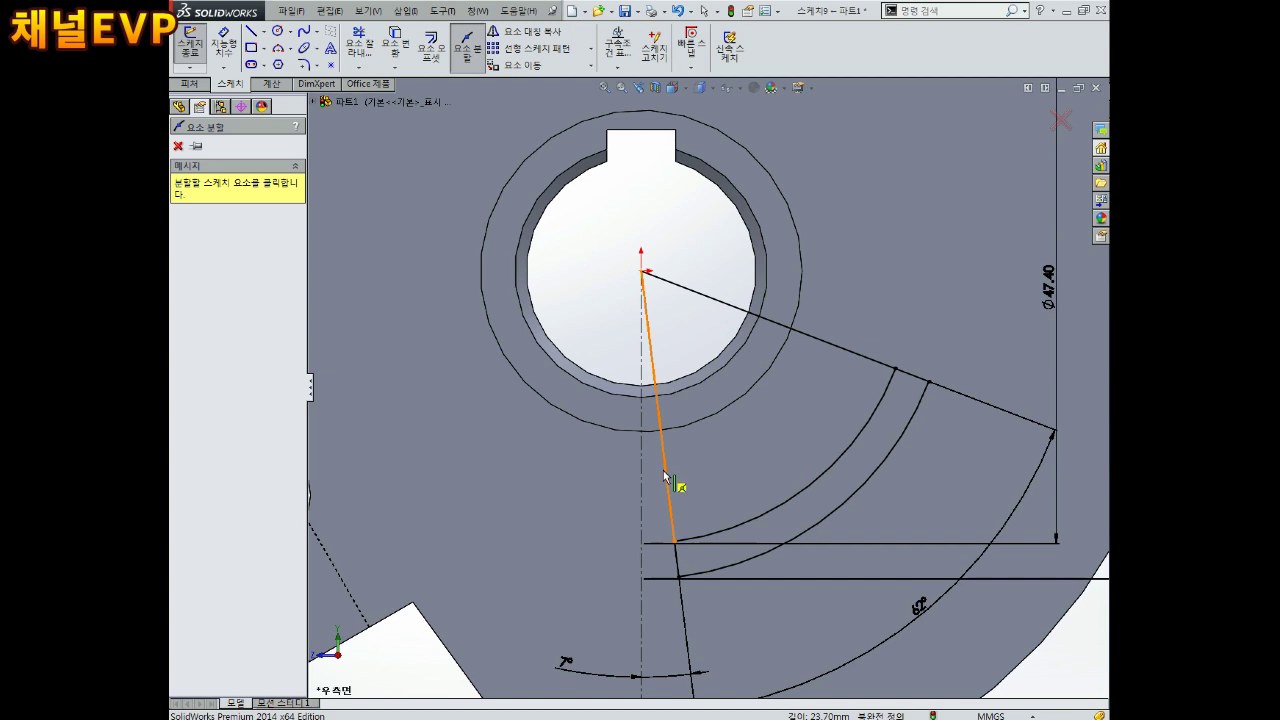
pyautogui.press('Escape')
# Set both inner radial segments to For construction, then exit the sketch.
pyautogui.click(800, 333)
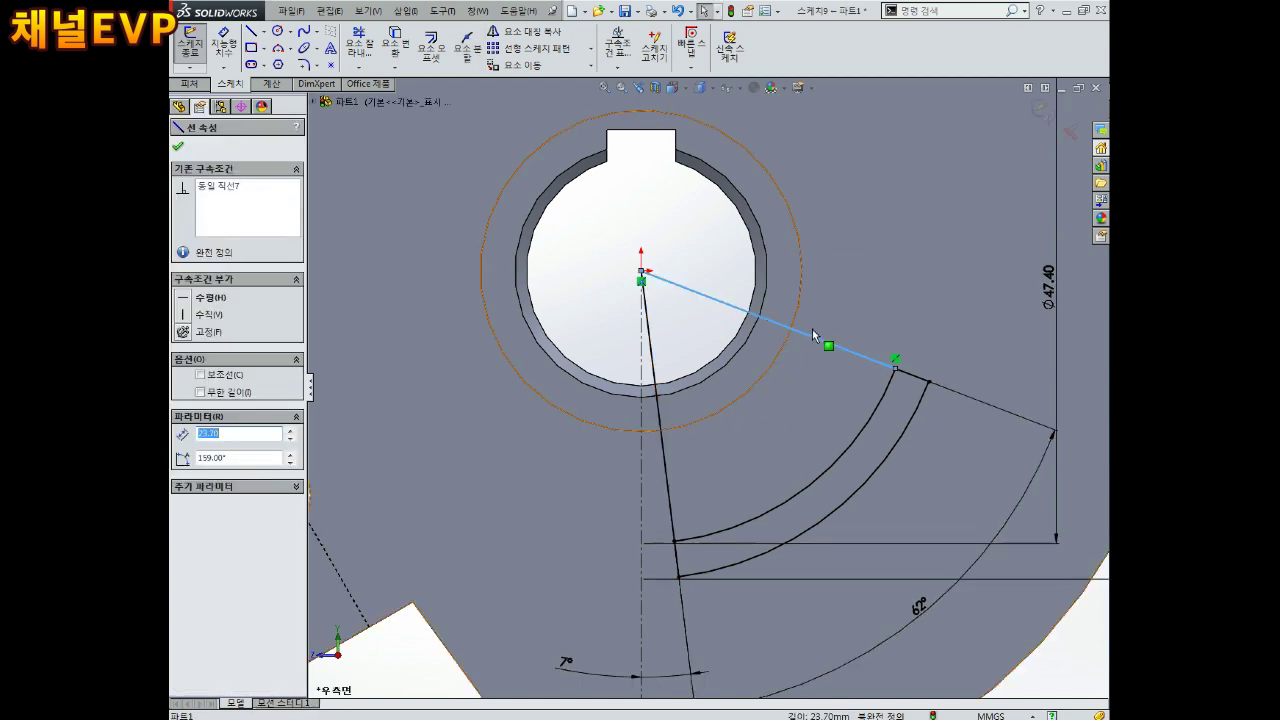
pyautogui.keyDown('ctrl'); pyautogui.click(665, 457); pyautogui.keyUp('ctrl')
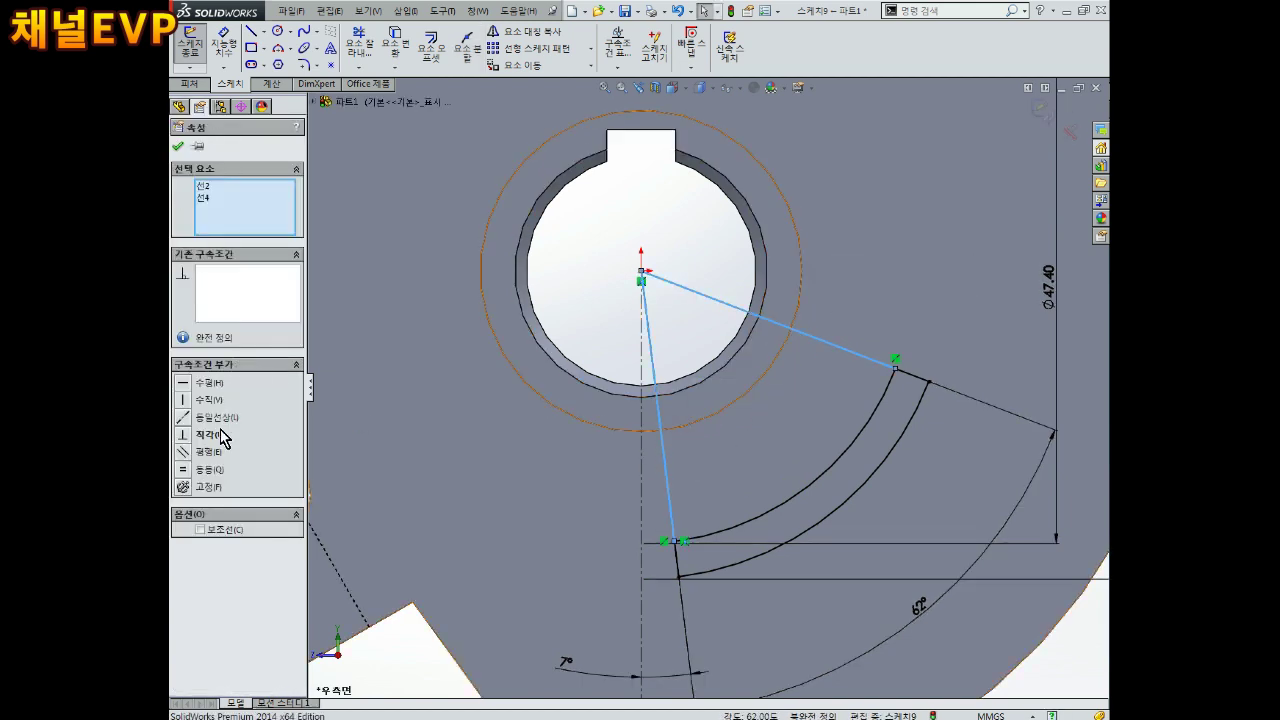
pyautogui.click(202, 530)
pyautogui.click(178, 147)
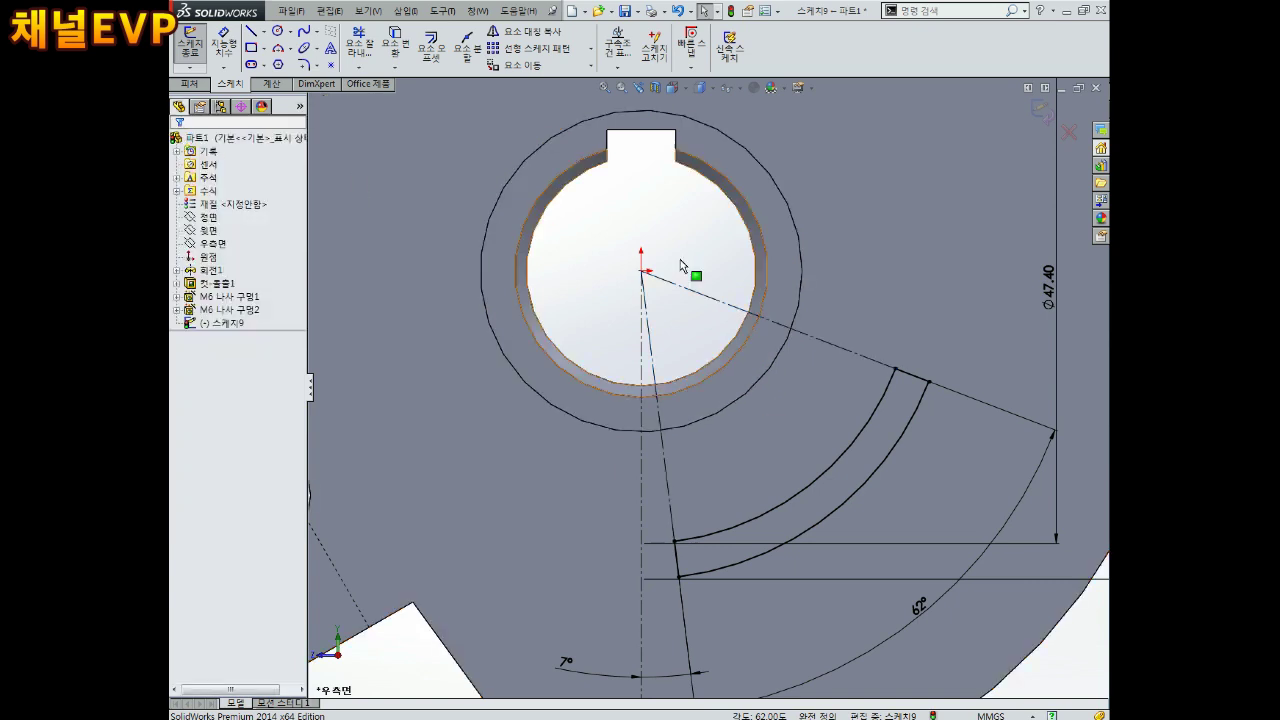
pyautogui.scroll(2, 836, 380)
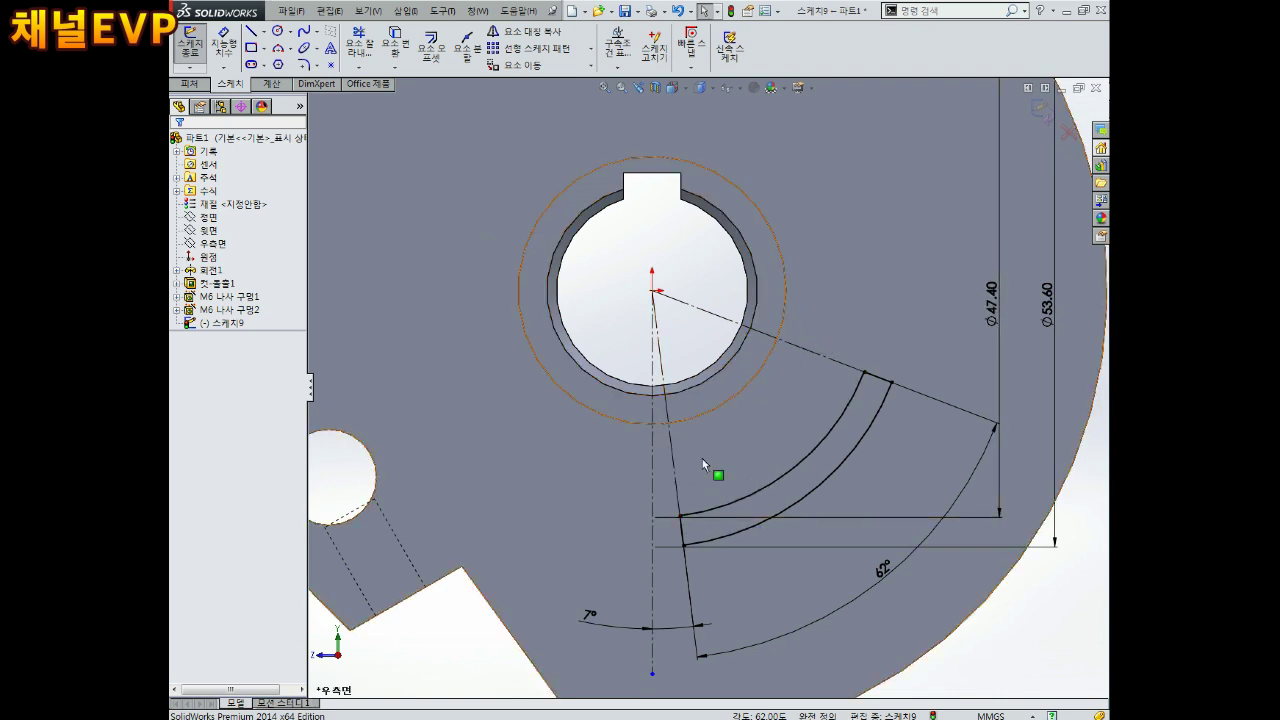
pyautogui.scroll(2, 810, 308)
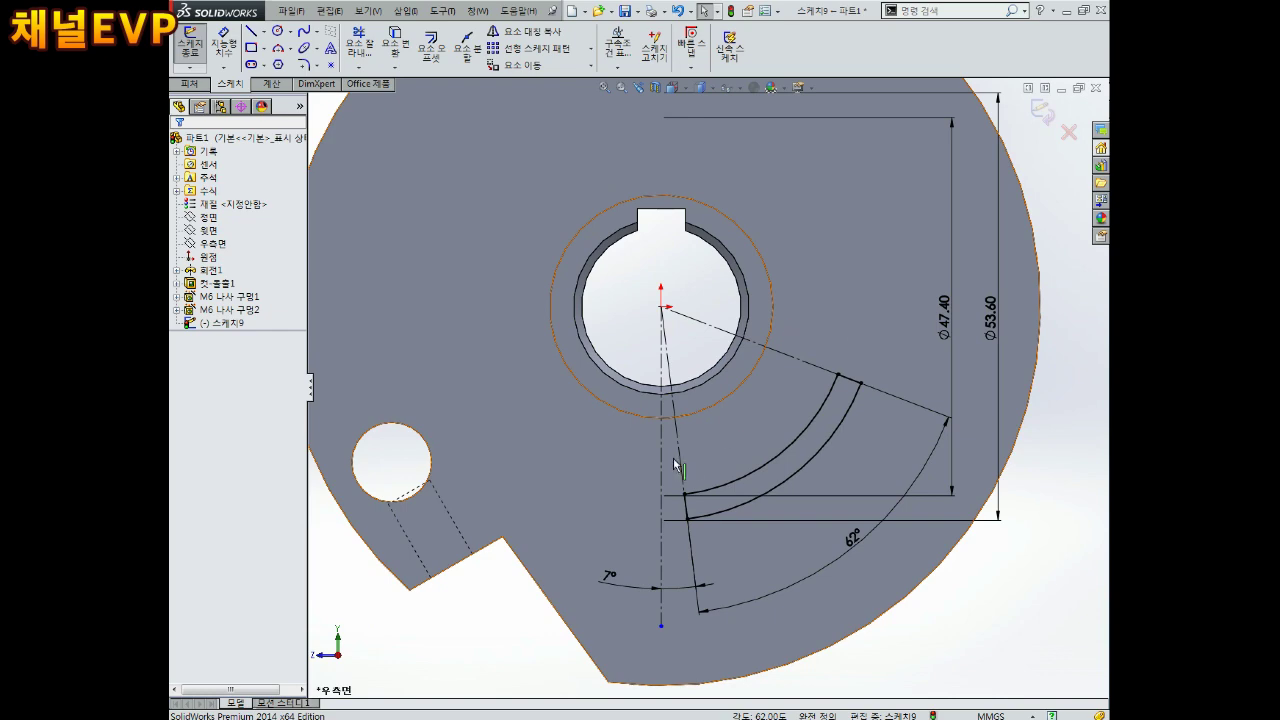
pyautogui.scroll(-4, 690, 441)
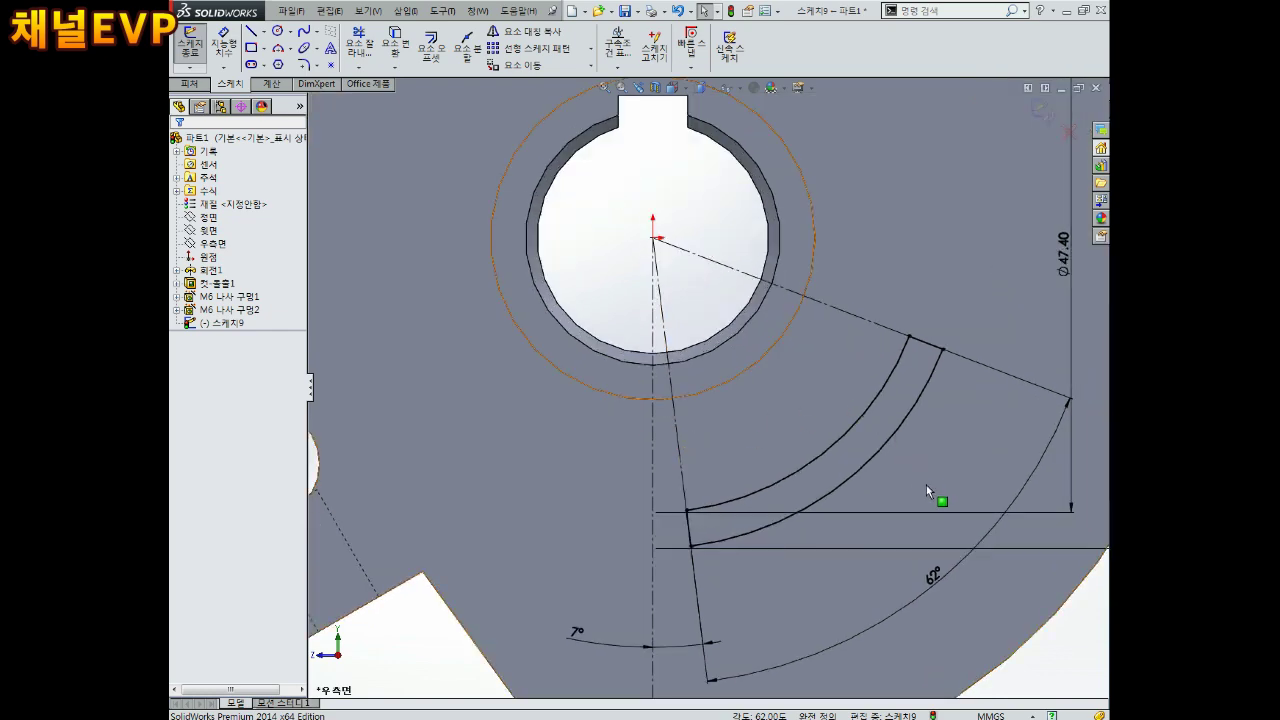
pyautogui.scroll(1, 928, 491)
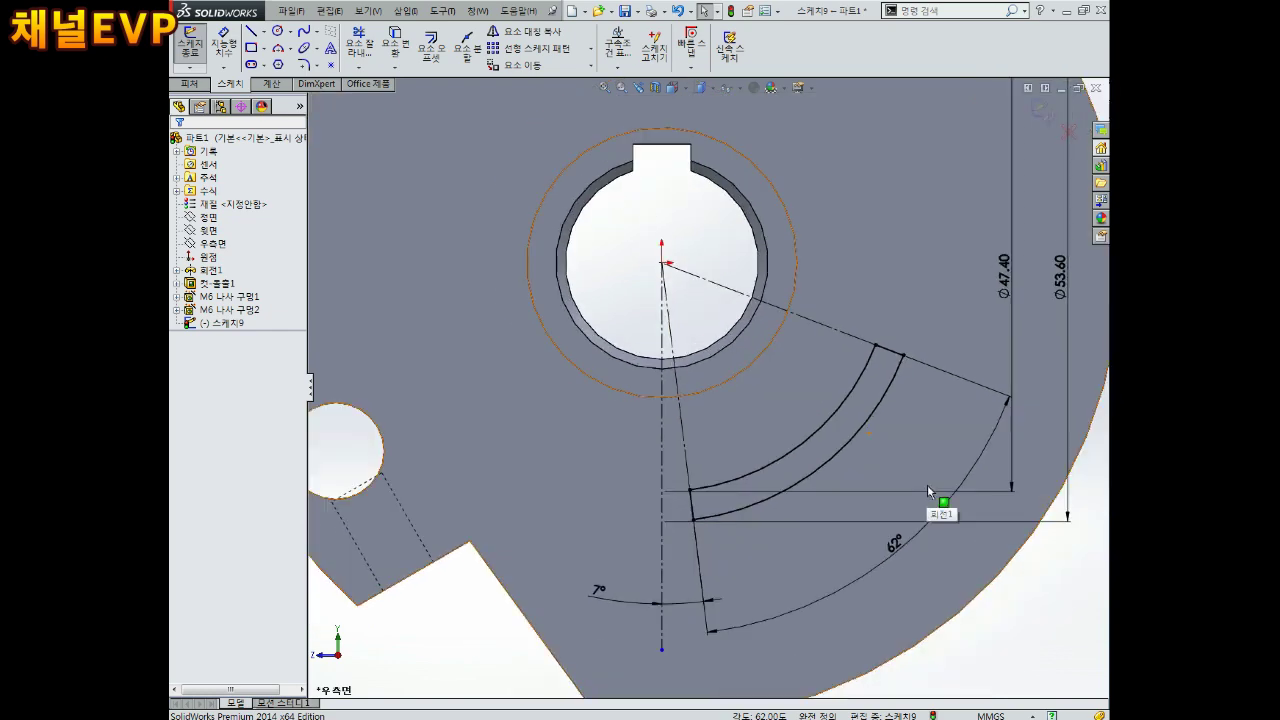
pyautogui.moveTo(853, 405); pyautogui.dragTo(1047, 204, button='middle')
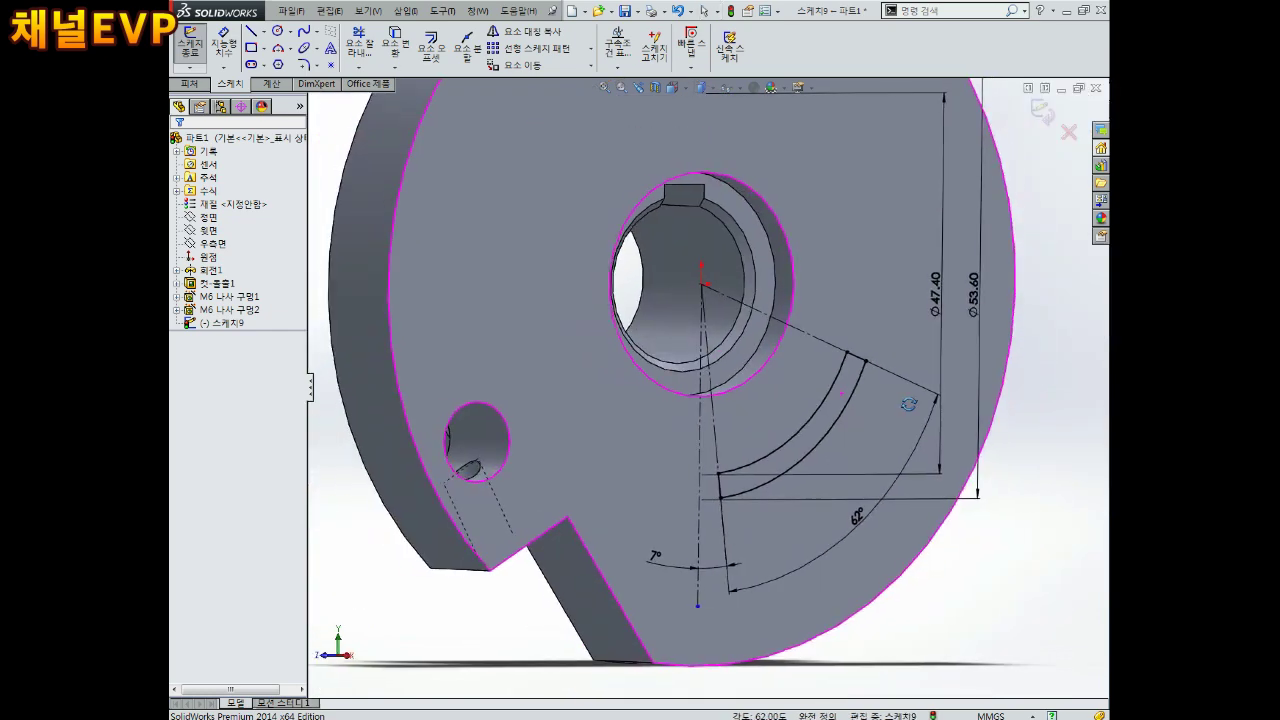
pyautogui.click(1043, 113)
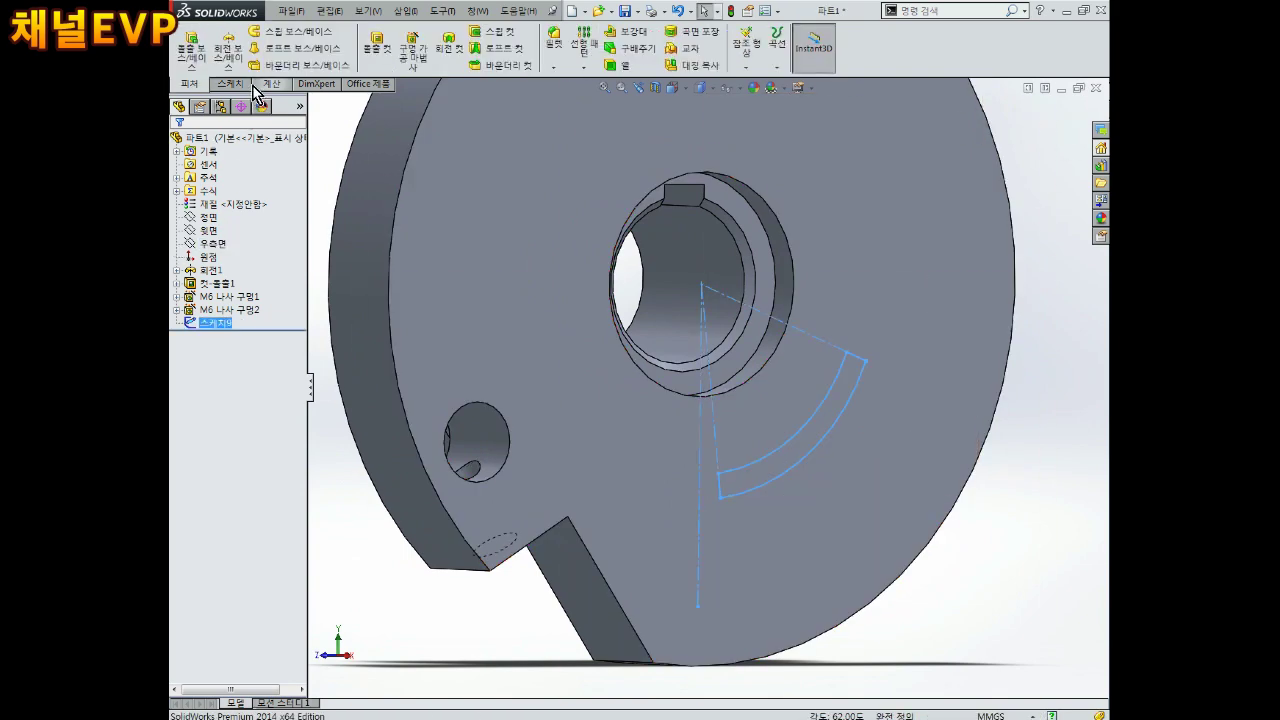
# Extrude the arc-band sketch as a 10 mm boss (보스-돌출1).
pyautogui.click(191, 48)
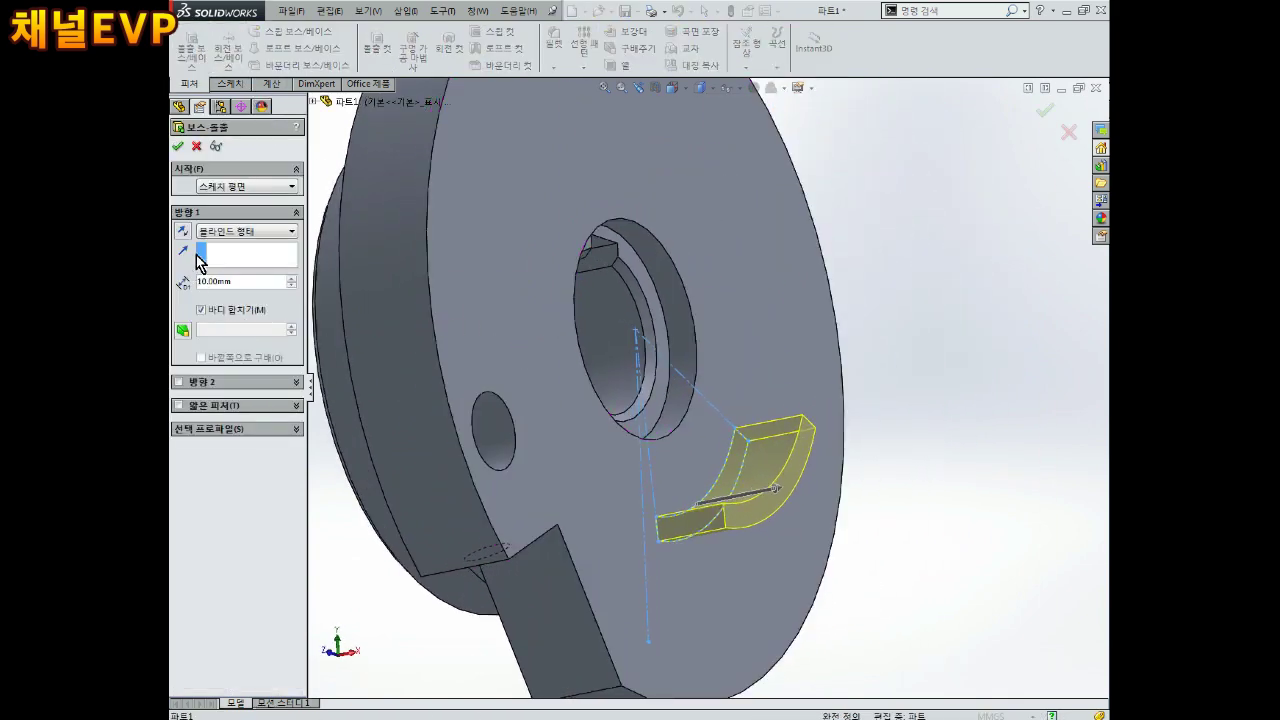
pyautogui.moveTo(532, 378); pyautogui.dragTo(420, 330, button='middle')
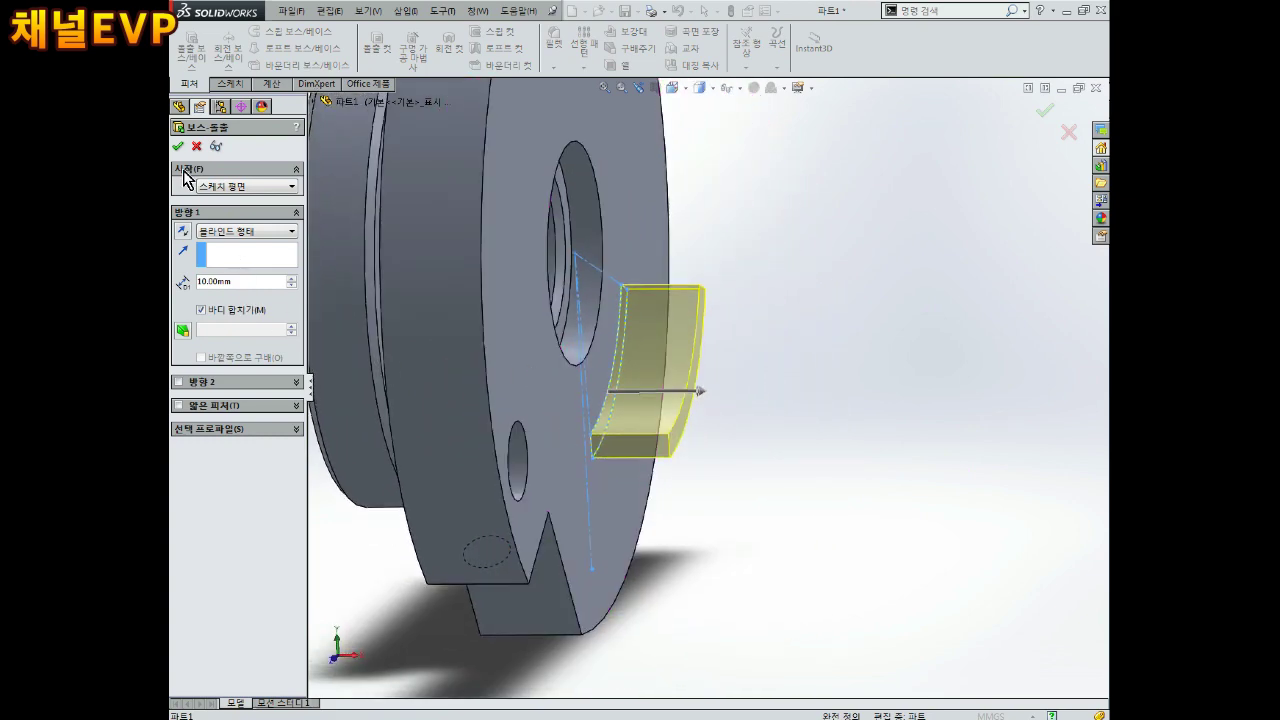
pyautogui.click(178, 146)
pyautogui.moveTo(486, 374)
pyautogui.mouseDown(button='middle')
pyautogui.moveTo(623, 345)
pyautogui.moveTo(783, 351)
pyautogui.moveTo(487, 354)
pyautogui.moveTo(800, 406)
pyautogui.moveTo(866, 394)
pyautogui.moveTo(806, 406)
pyautogui.moveTo(669, 391)
pyautogui.mouseUp(button='middle')
pyautogui.moveTo(663, 309); pyautogui.dragTo(689, 326, button='middle')
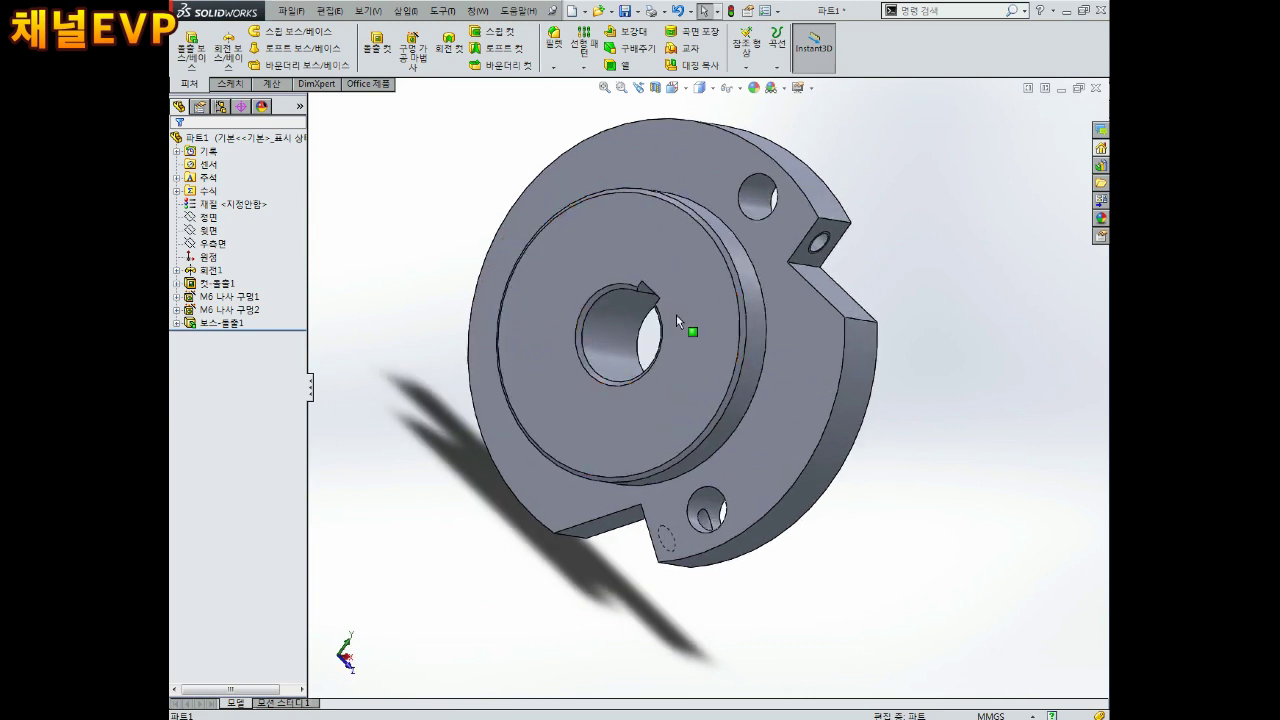
pyautogui.rightClick(222, 137)
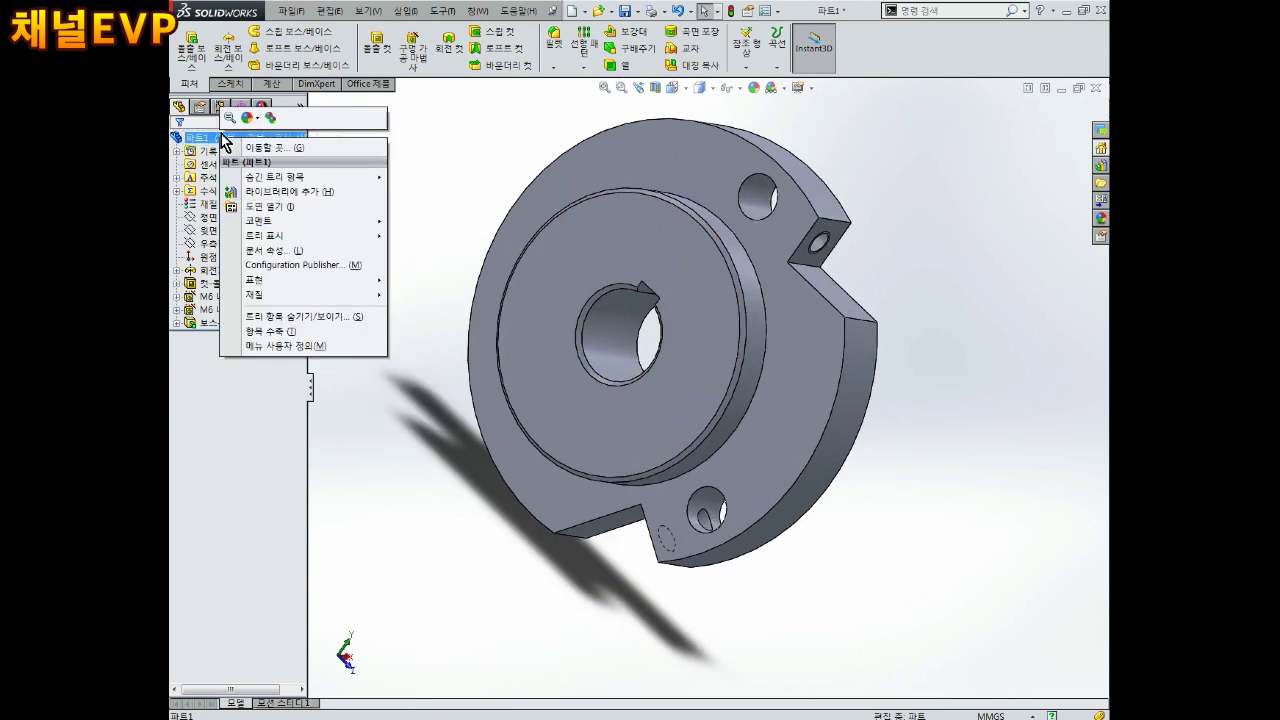
# Colour the whole part pink-brown.
pyautogui.click(263, 150)
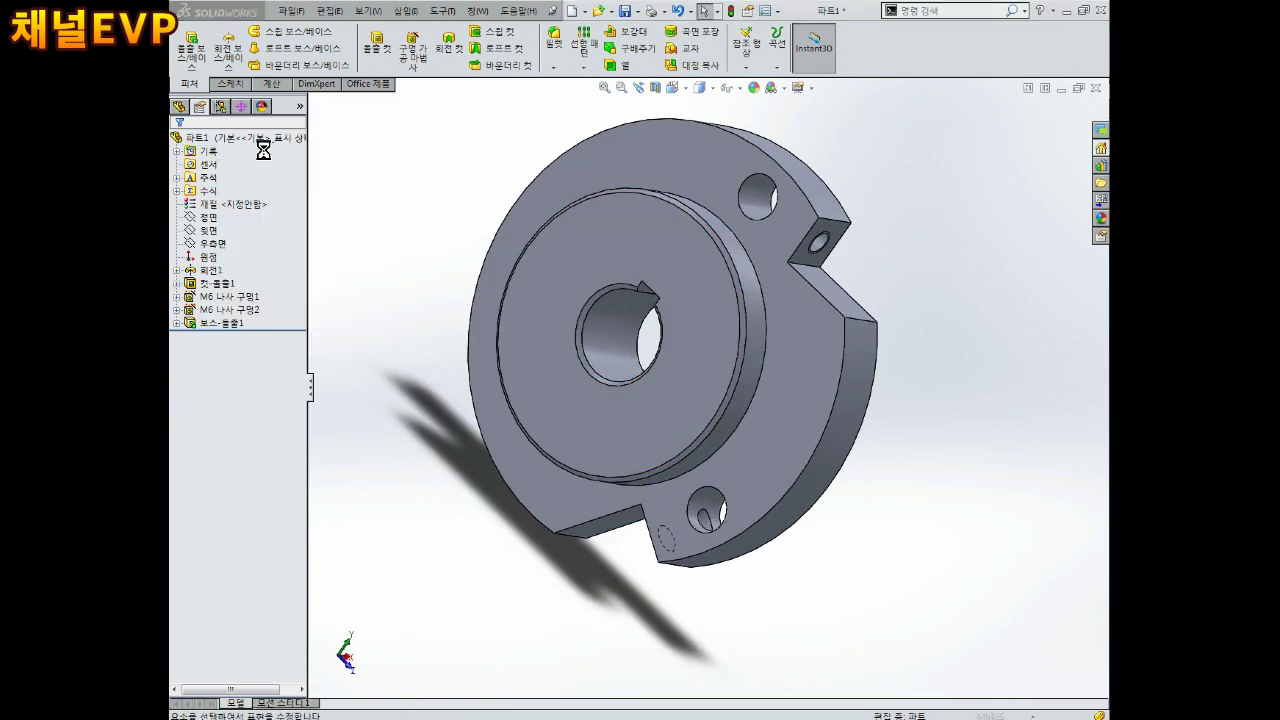
pyautogui.click(203, 426)
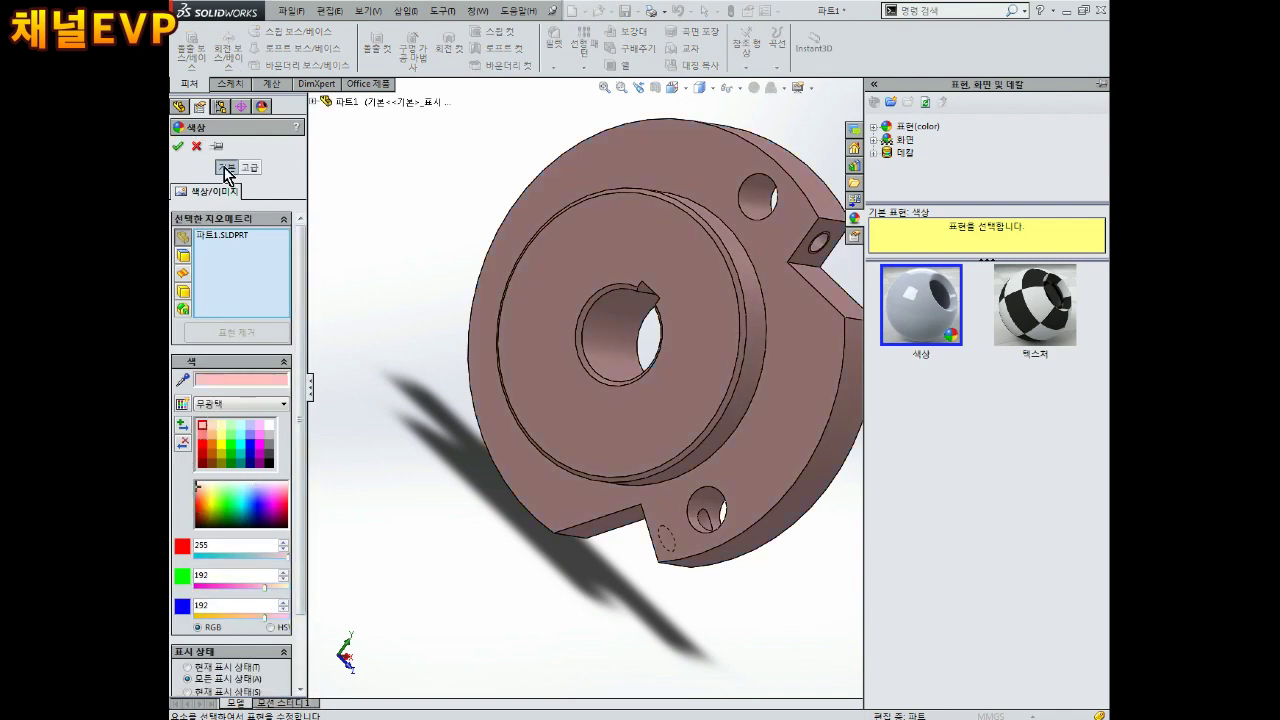
pyautogui.click(179, 146)
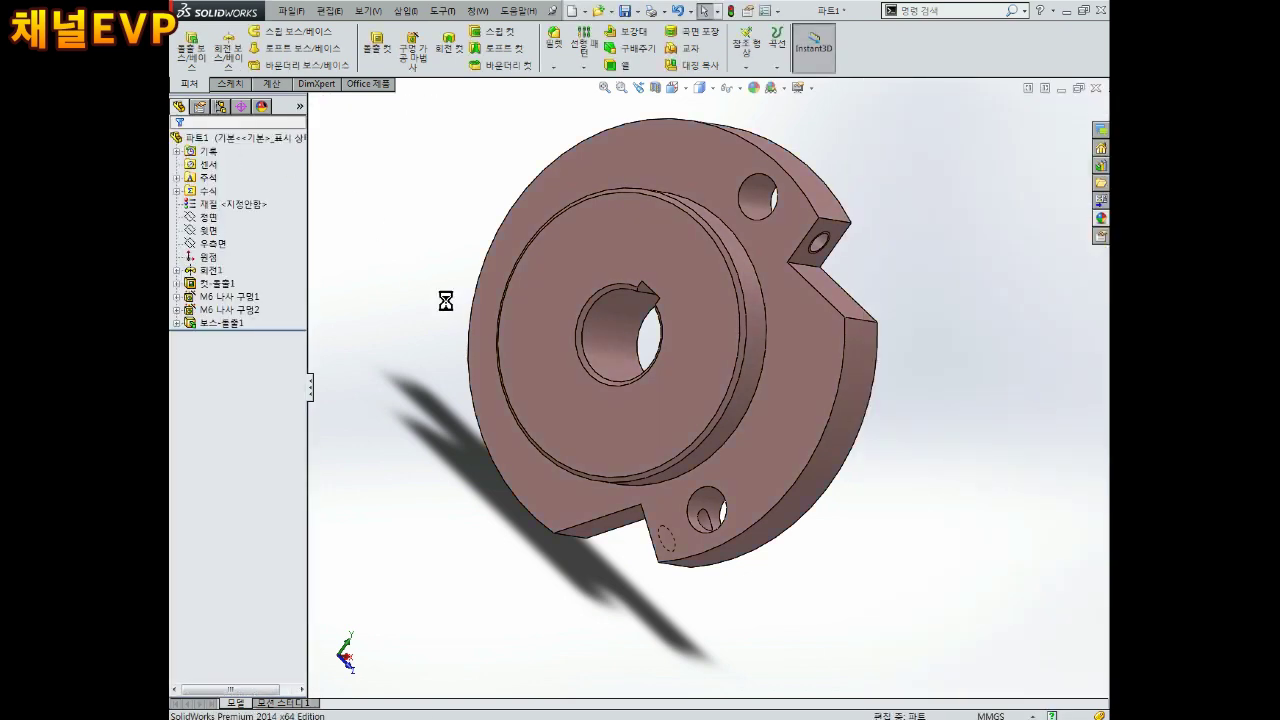
# Save the part under the new name 2020-06-9.
pyautogui.hotkey('ctrl', 's')
pyautogui.scroll(-3, 580, 337)
pyautogui.scroll(-3, 612, 388)
pyautogui.click(590, 366)
pyautogui.doubleClick(575, 419)
pyautogui.press('BackSpace')
pyautogui.press('BackSpace')
pyautogui.press('Return')
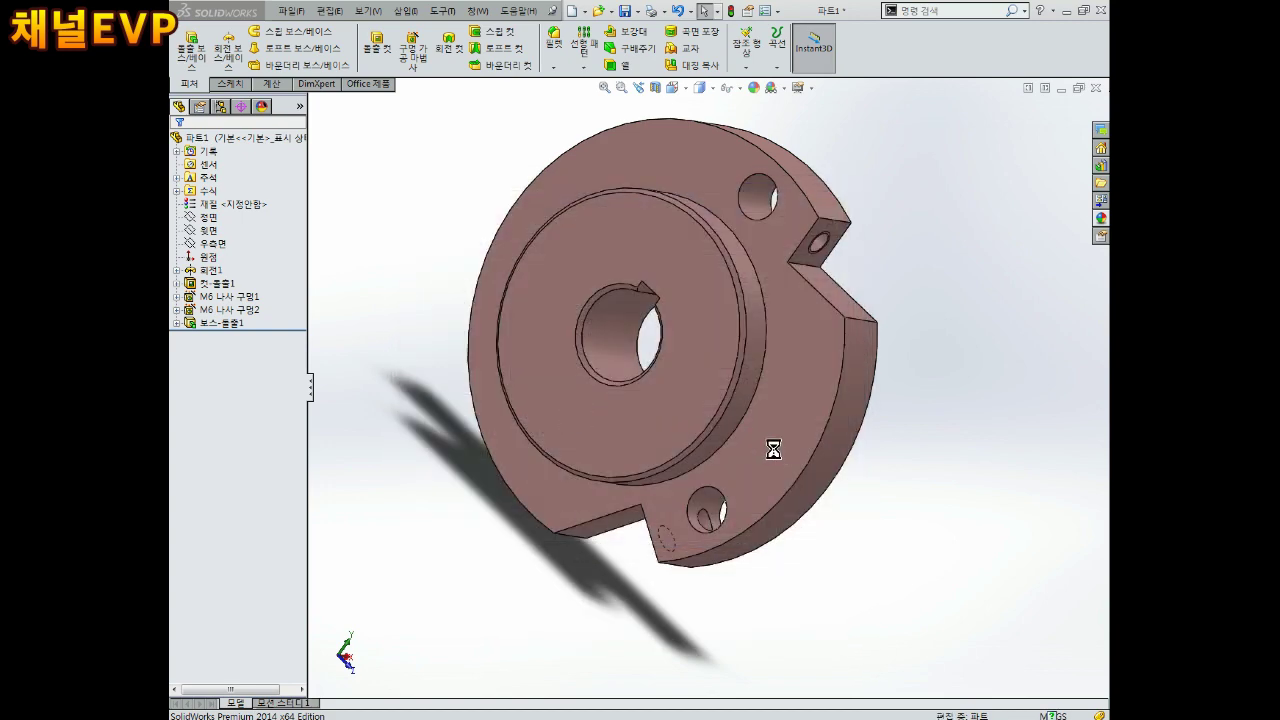
pyautogui.moveTo(766, 436)
pyautogui.mouseDown(button='middle')
pyautogui.moveTo(600, 374)
pyautogui.moveTo(543, 309)
pyautogui.moveTo(575, 384)
pyautogui.moveTo(420, 506)
pyautogui.moveTo(563, 293)
pyautogui.moveTo(503, 351)
pyautogui.moveTo(729, 366)
pyautogui.moveTo(843, 569)
pyautogui.moveTo(728, 520)
pyautogui.moveTo(690, 236)
pyautogui.mouseUp(button='middle')
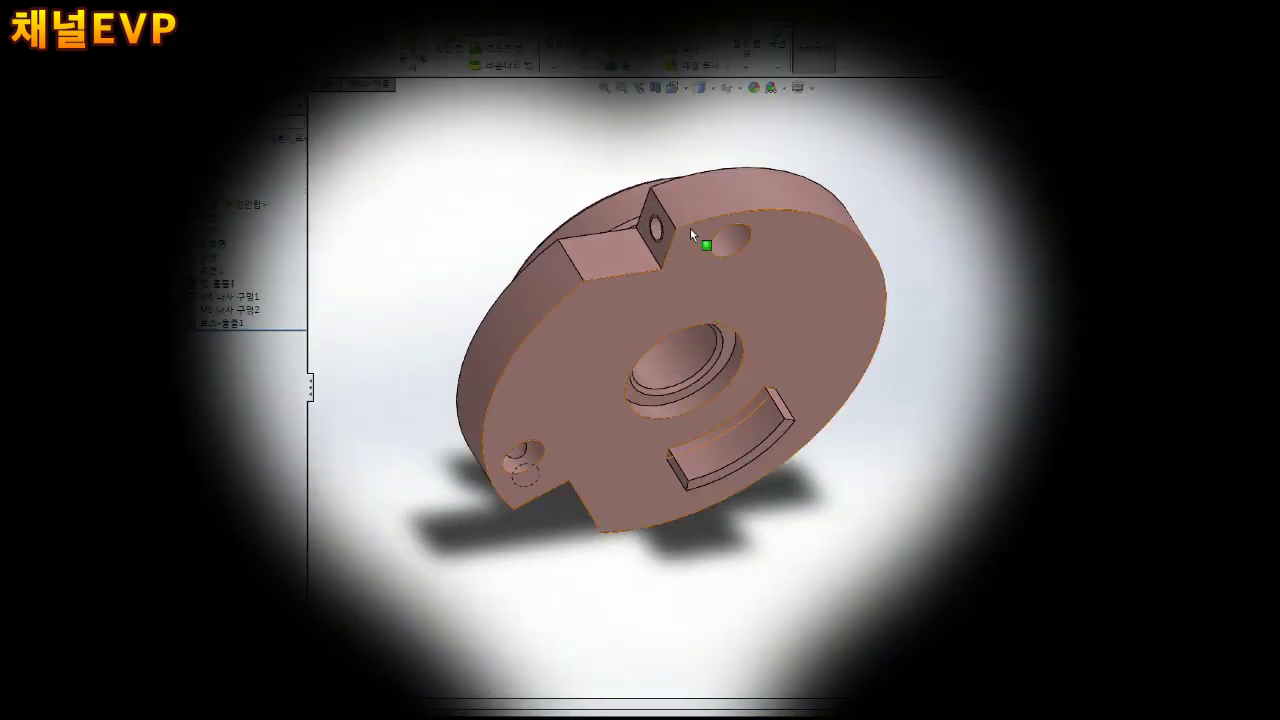